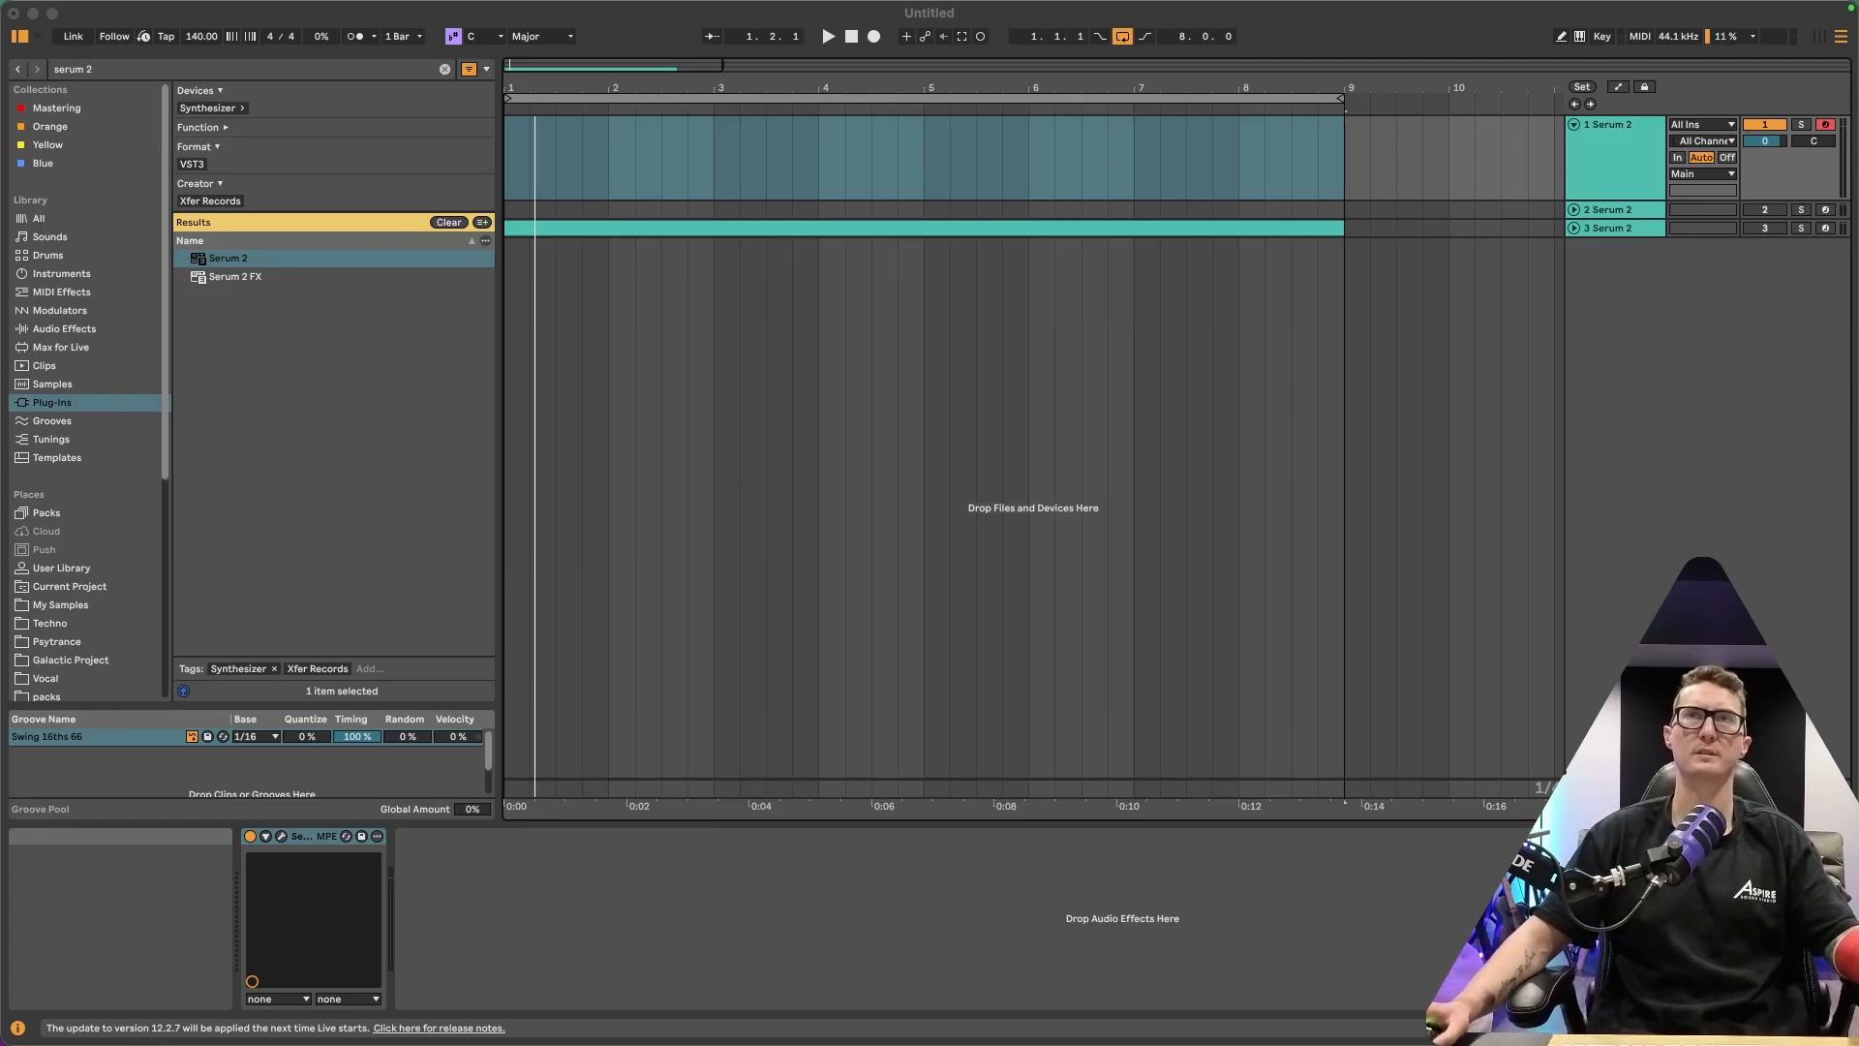
Open the Serum 2 plug-in window from the track's device
{"action": "left_click", "coordinate": [282, 836]}
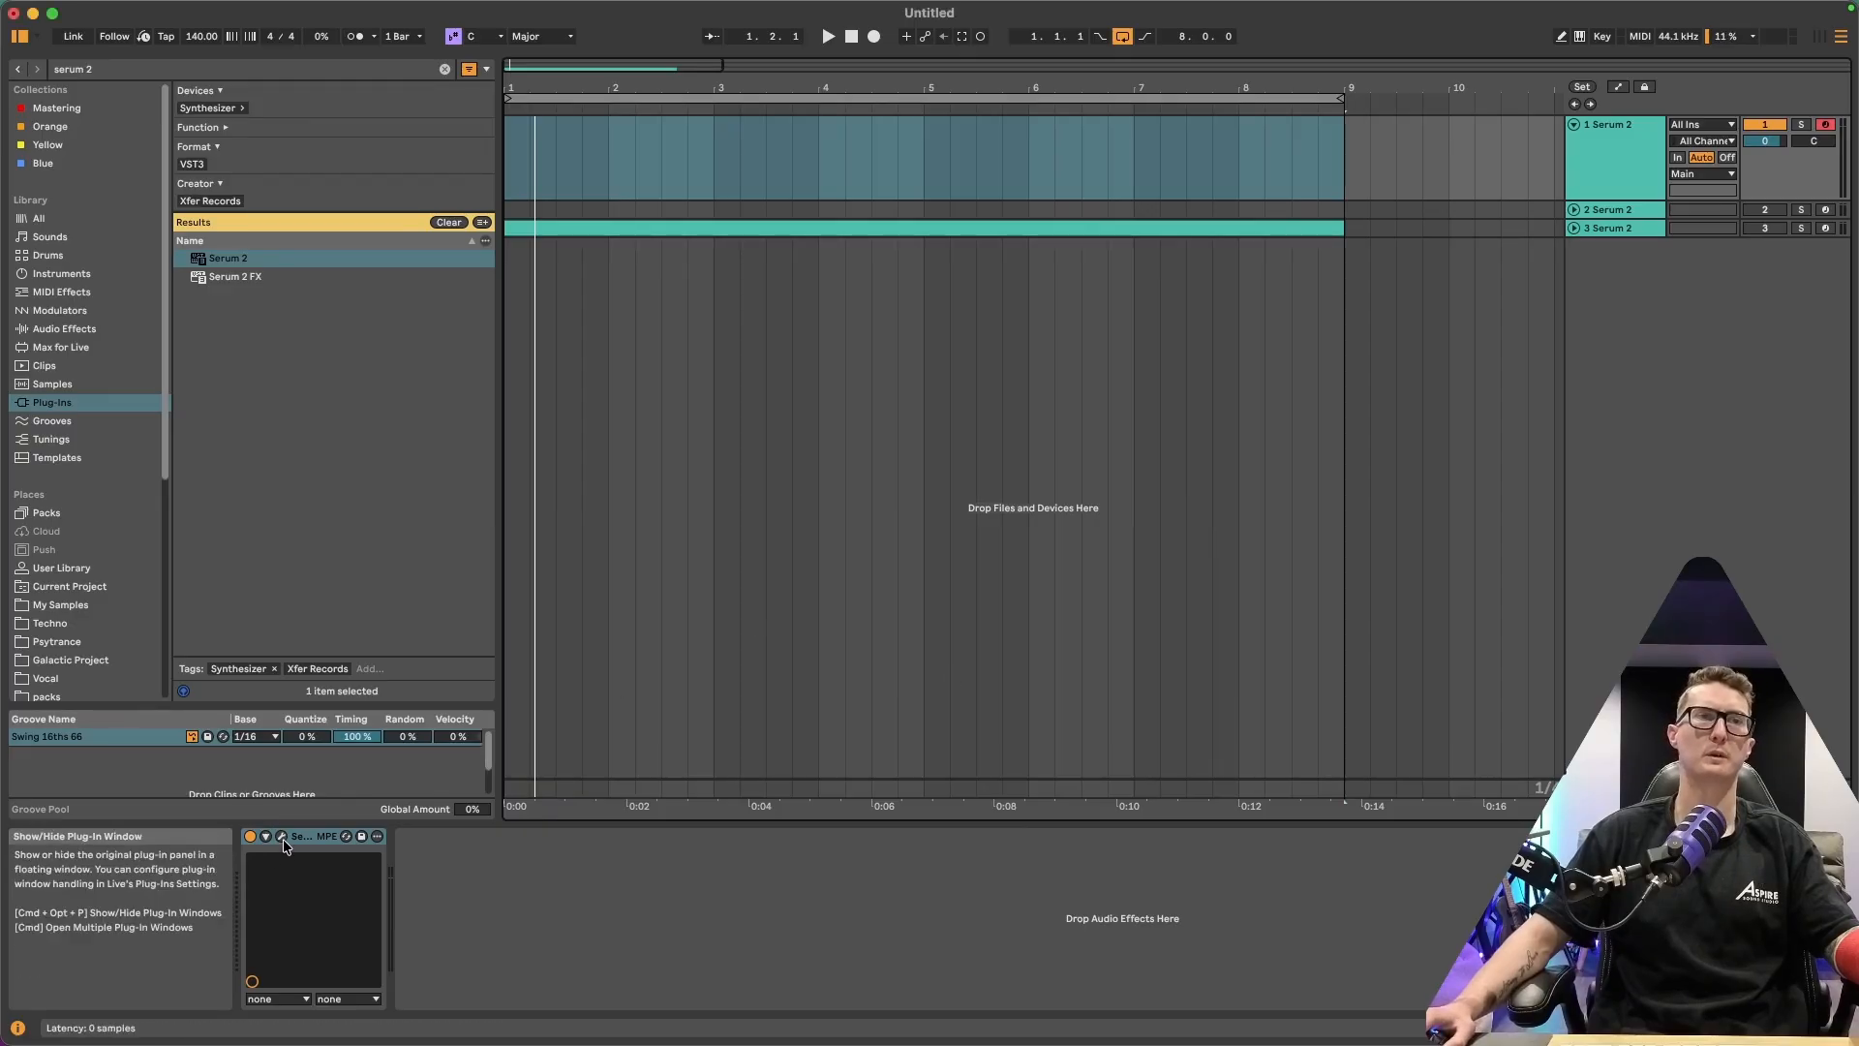
{"action": "left_click", "coordinate": [282, 836]}
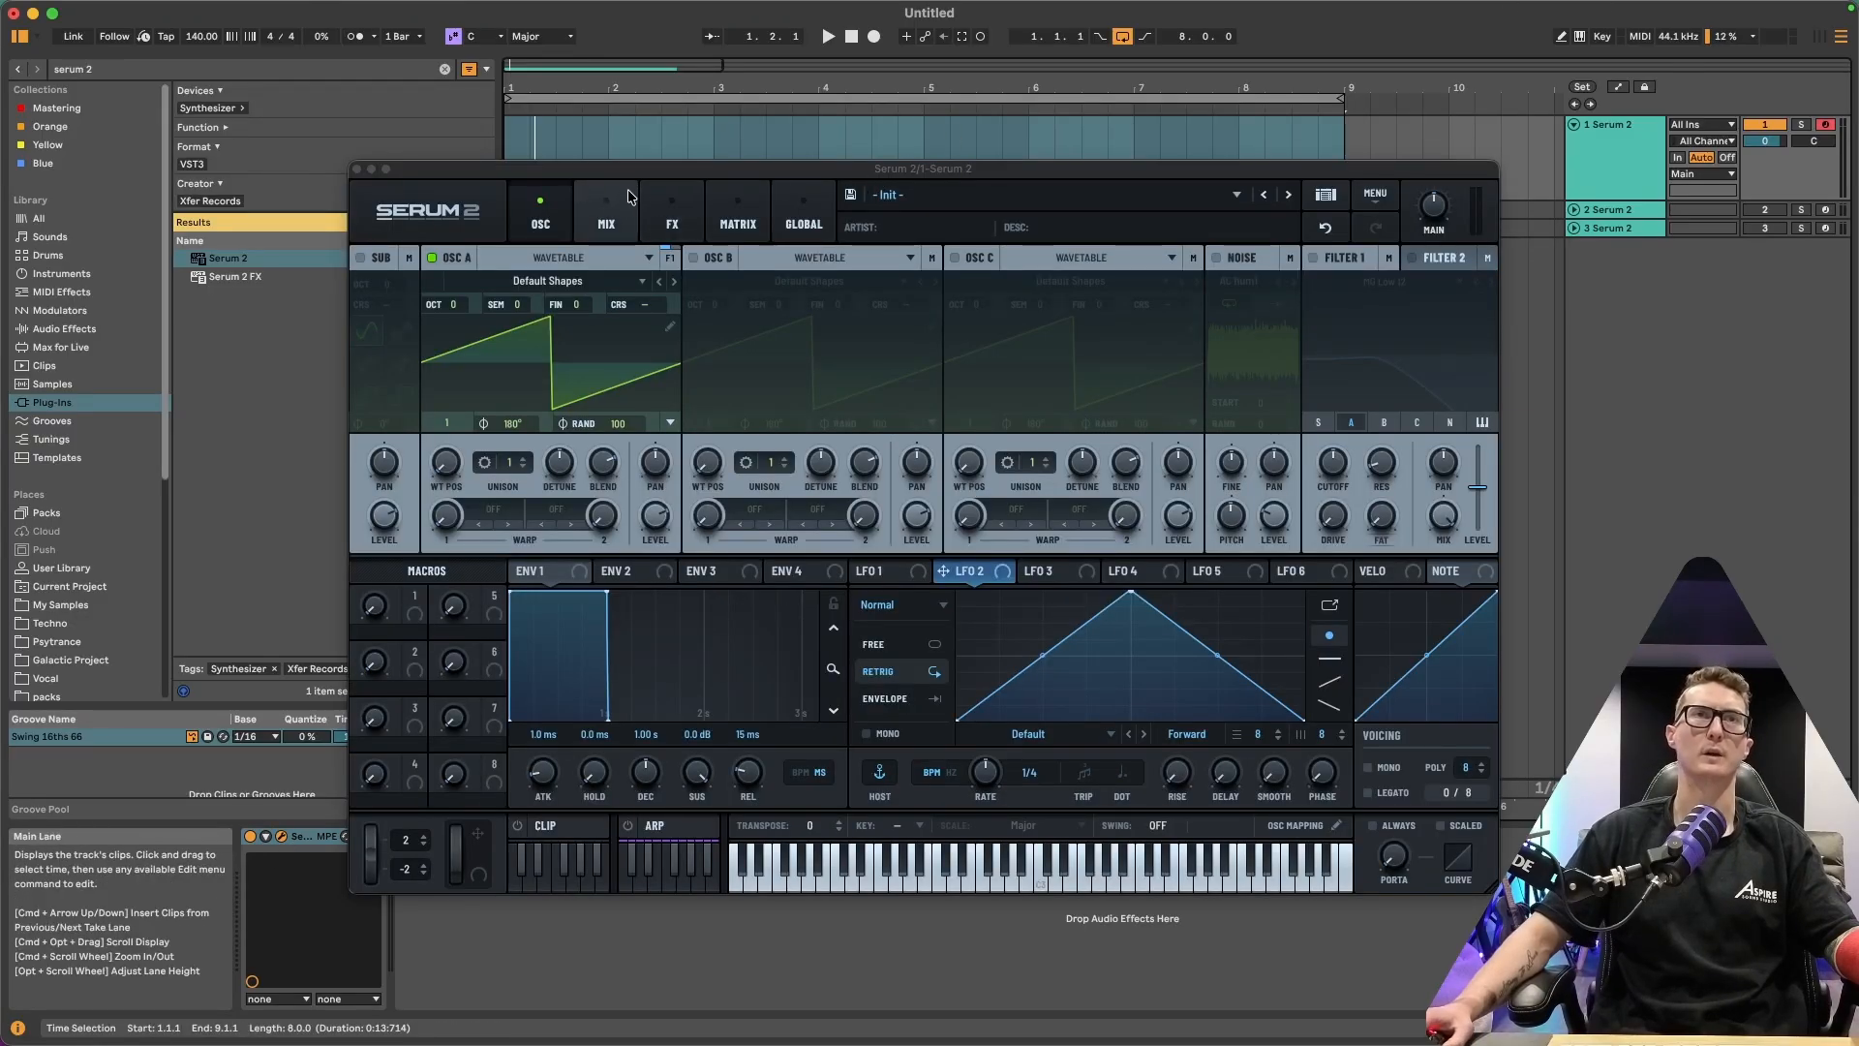
Switch to the Mix page and enable oscillators B and C
{"action": "left_click", "coordinate": [616, 221]}
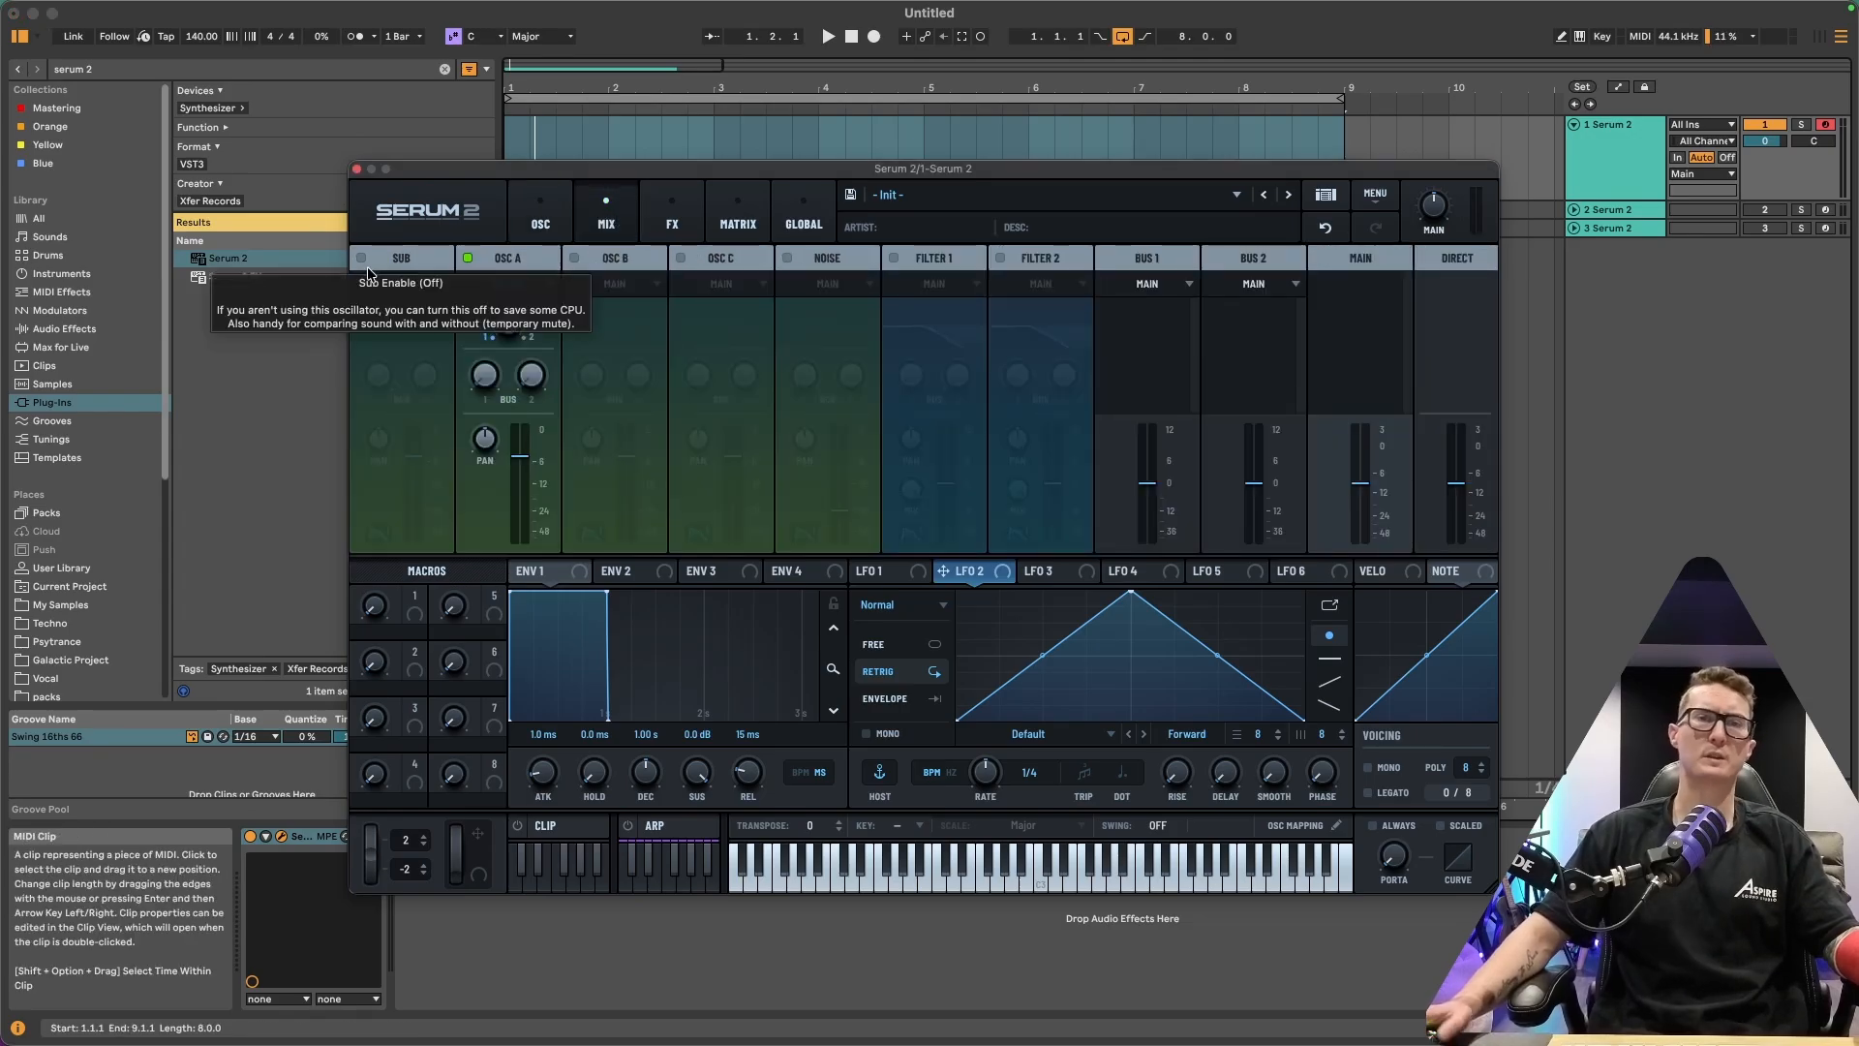
{"action": "left_click", "coordinate": [575, 258]}
{"action": "left_click", "coordinate": [681, 259]}
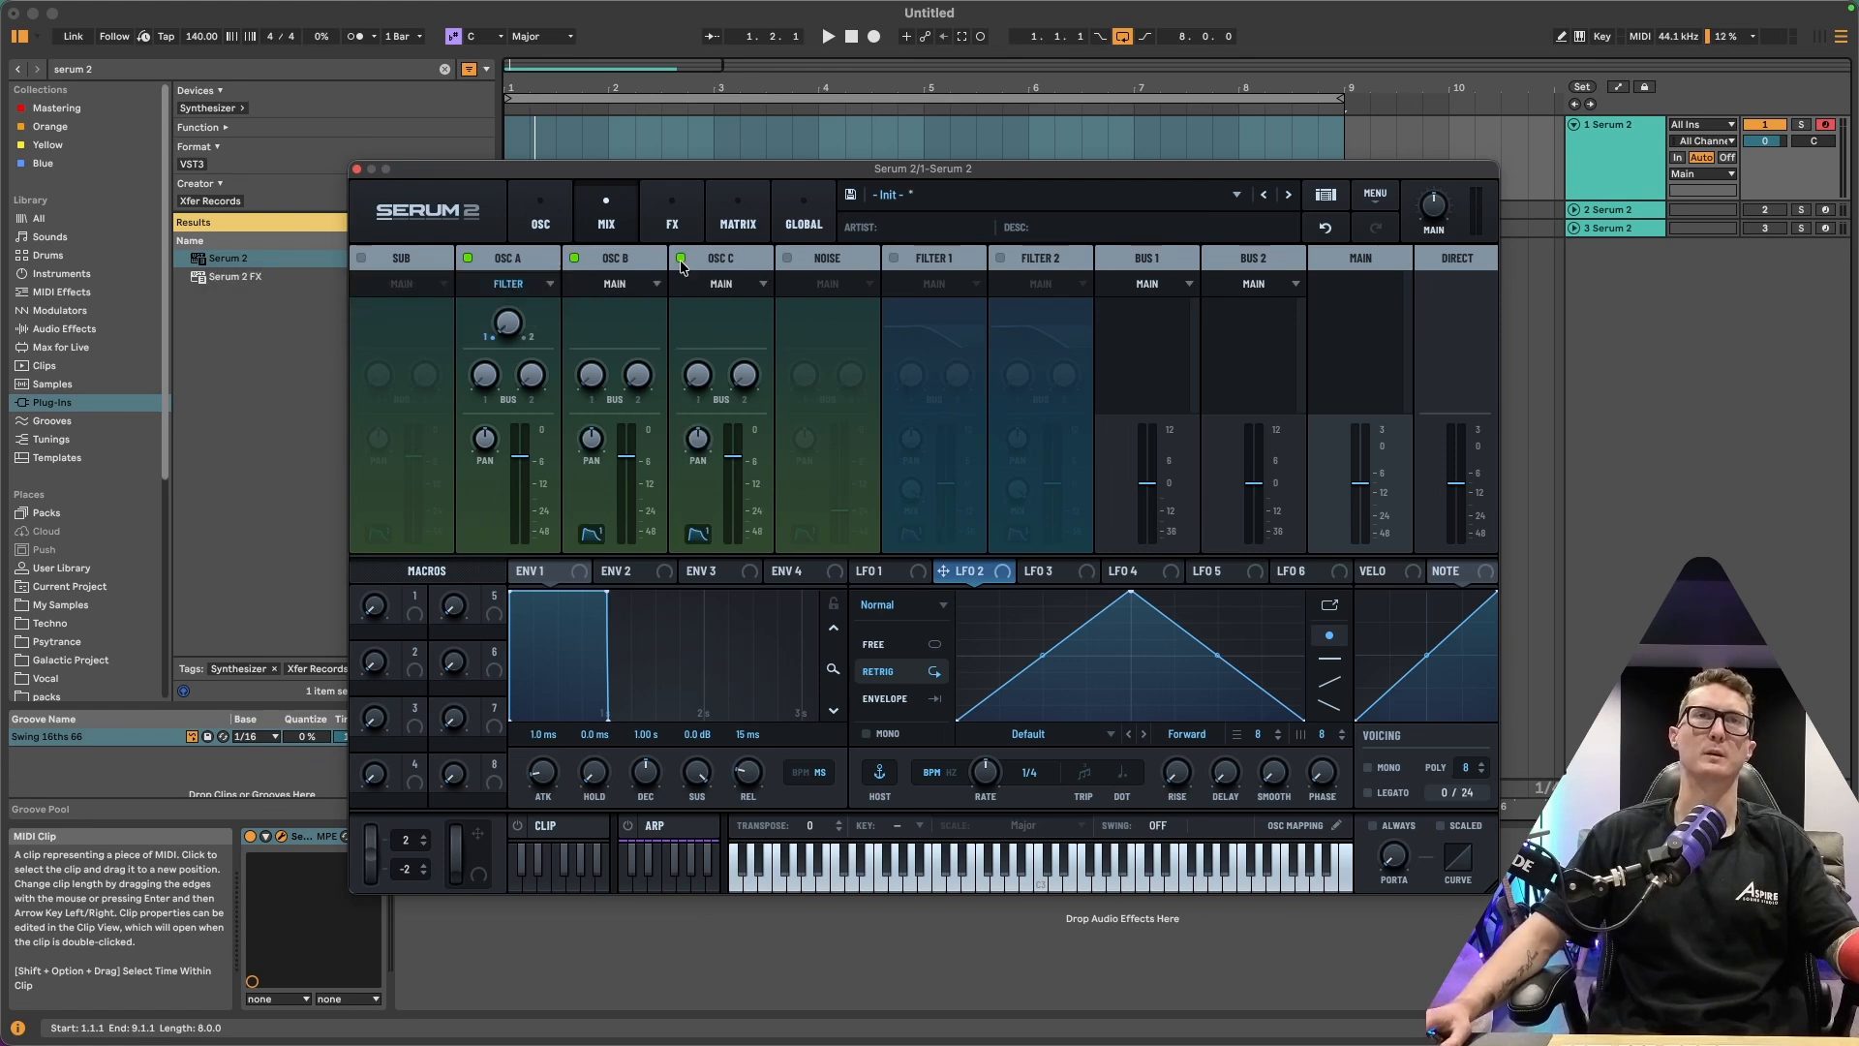
Set OSC A's output destination to Main
{"action": "left_click", "coordinate": [652, 285]}
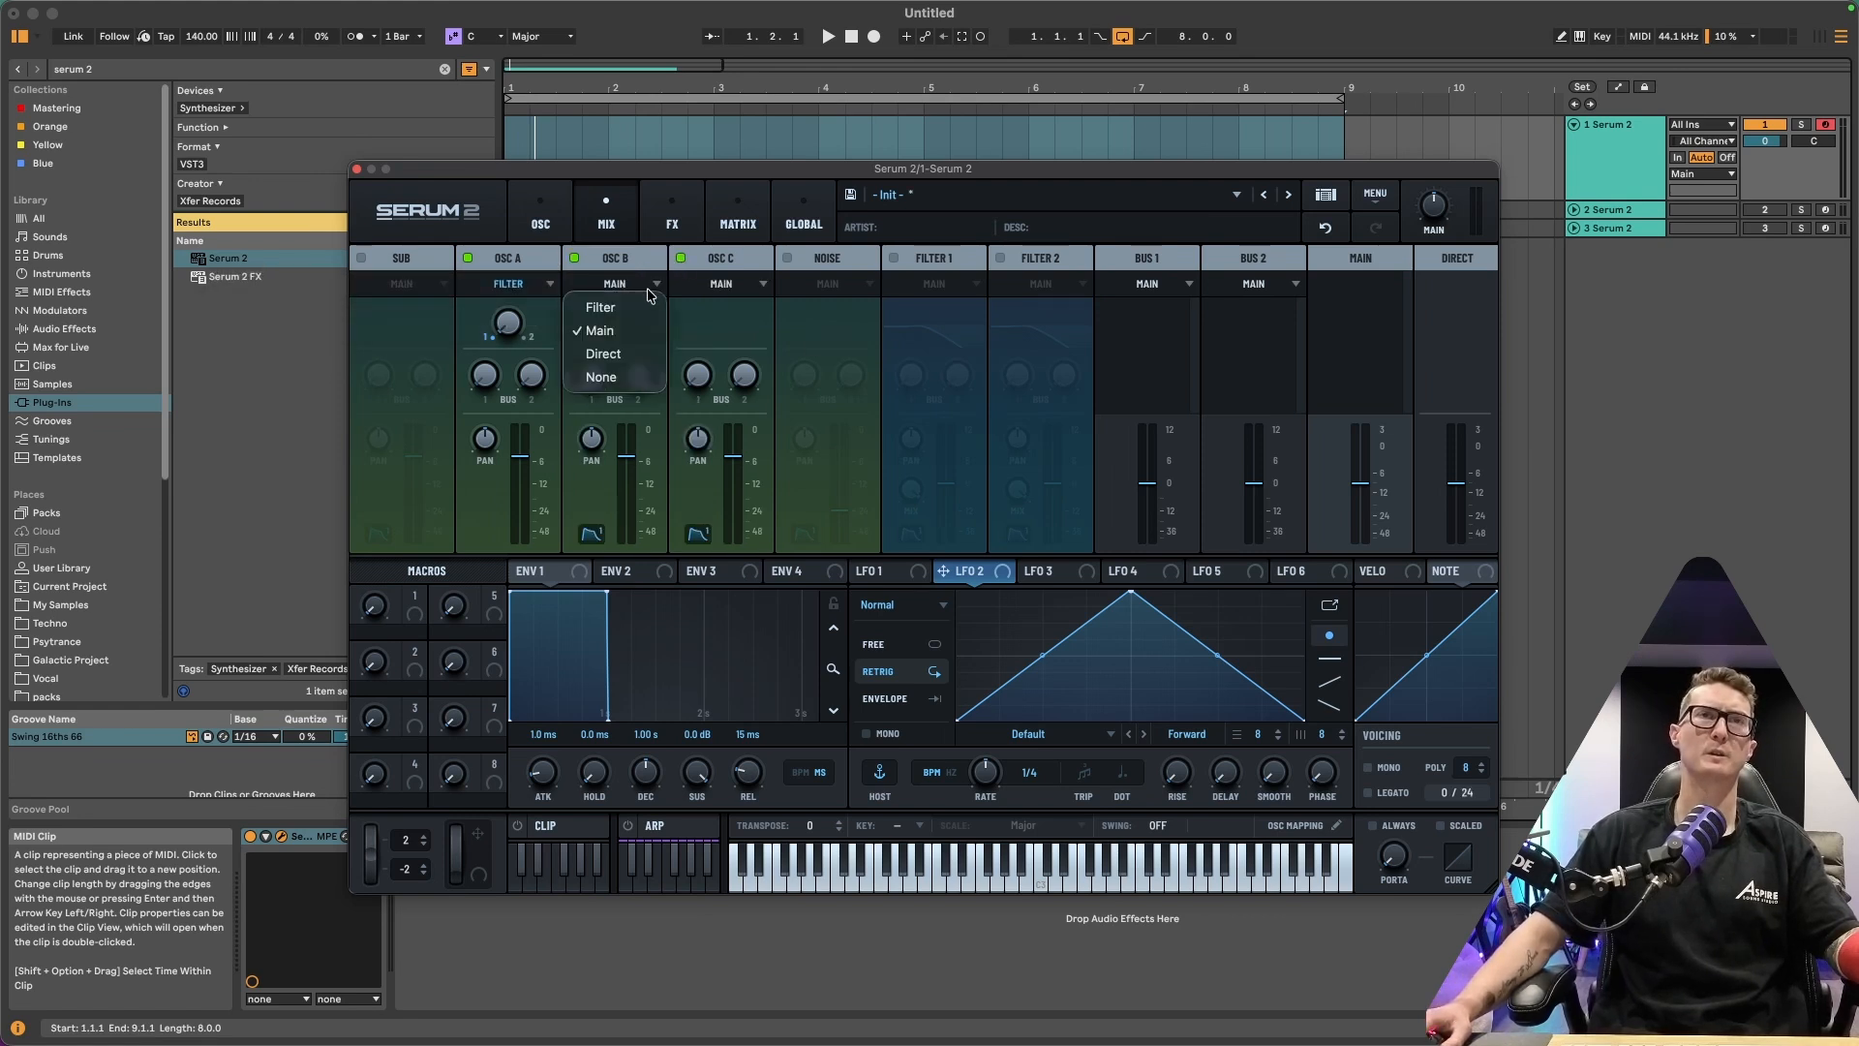
{"action": "left_click", "coordinate": [634, 285]}
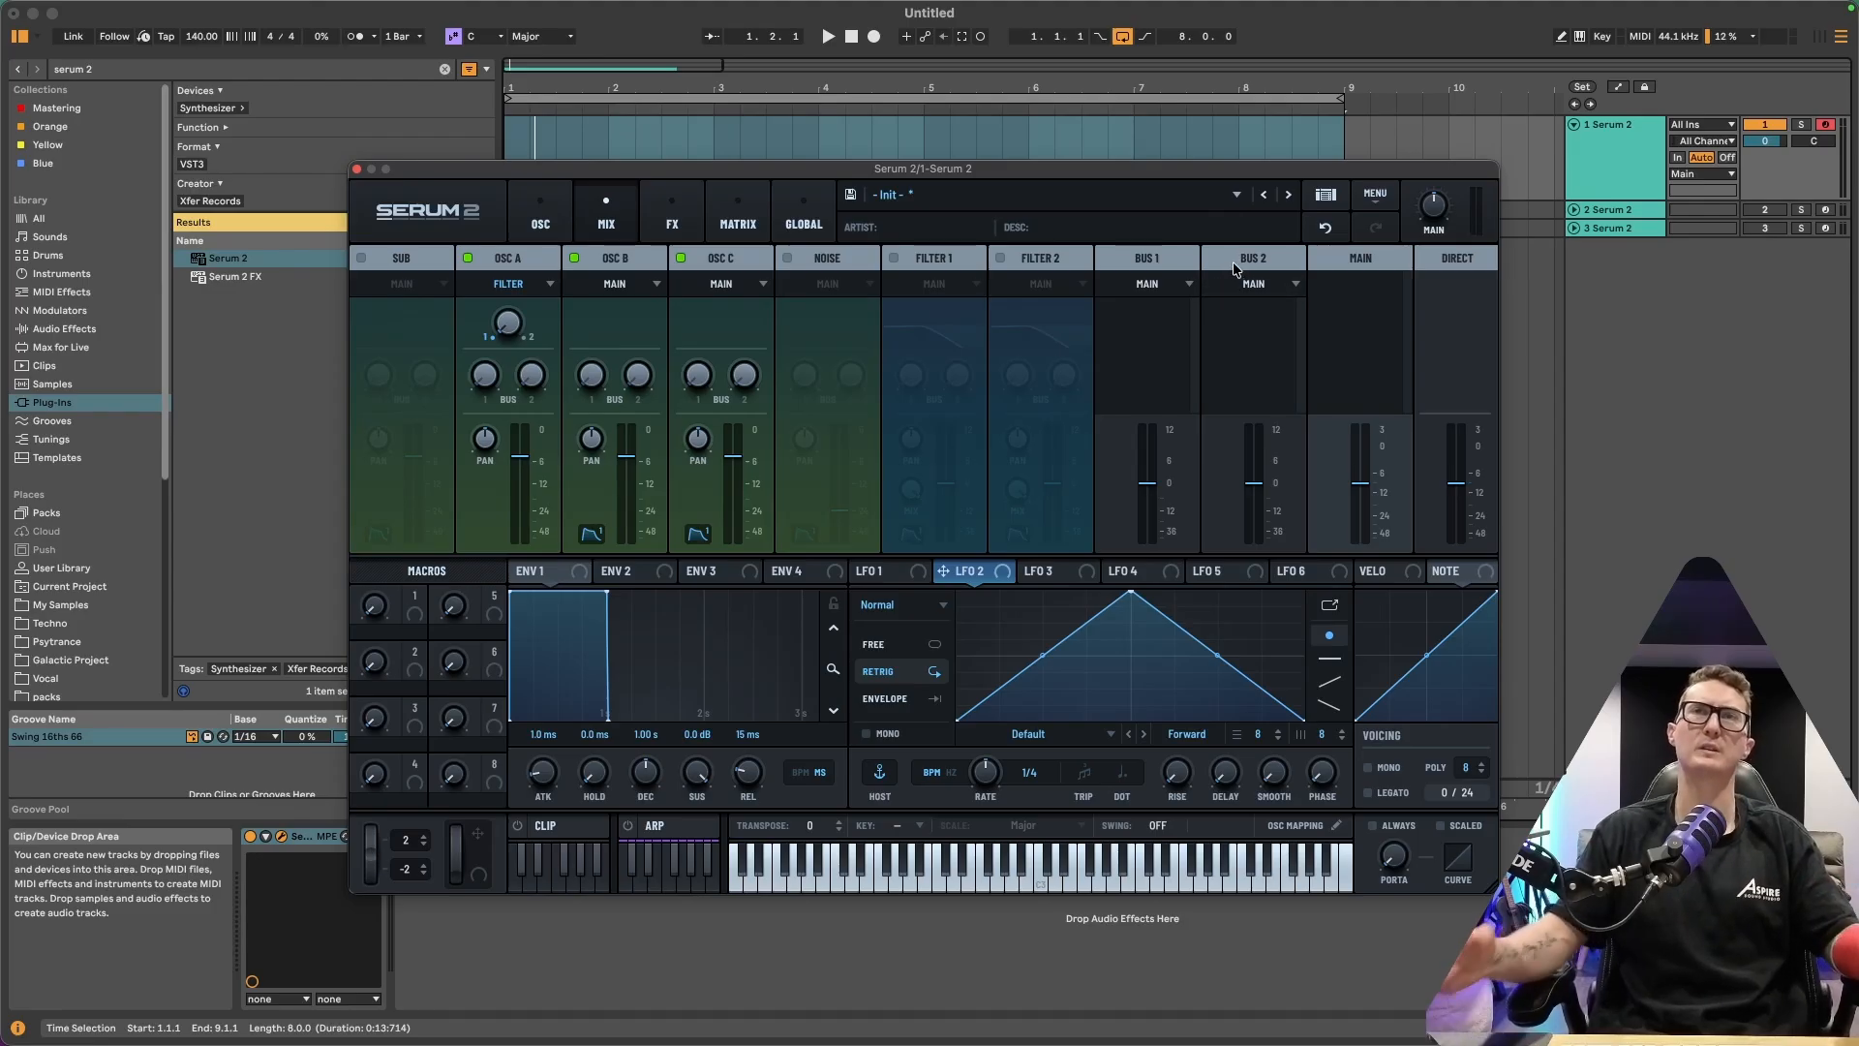
{"action": "left_click", "coordinate": [548, 287]}
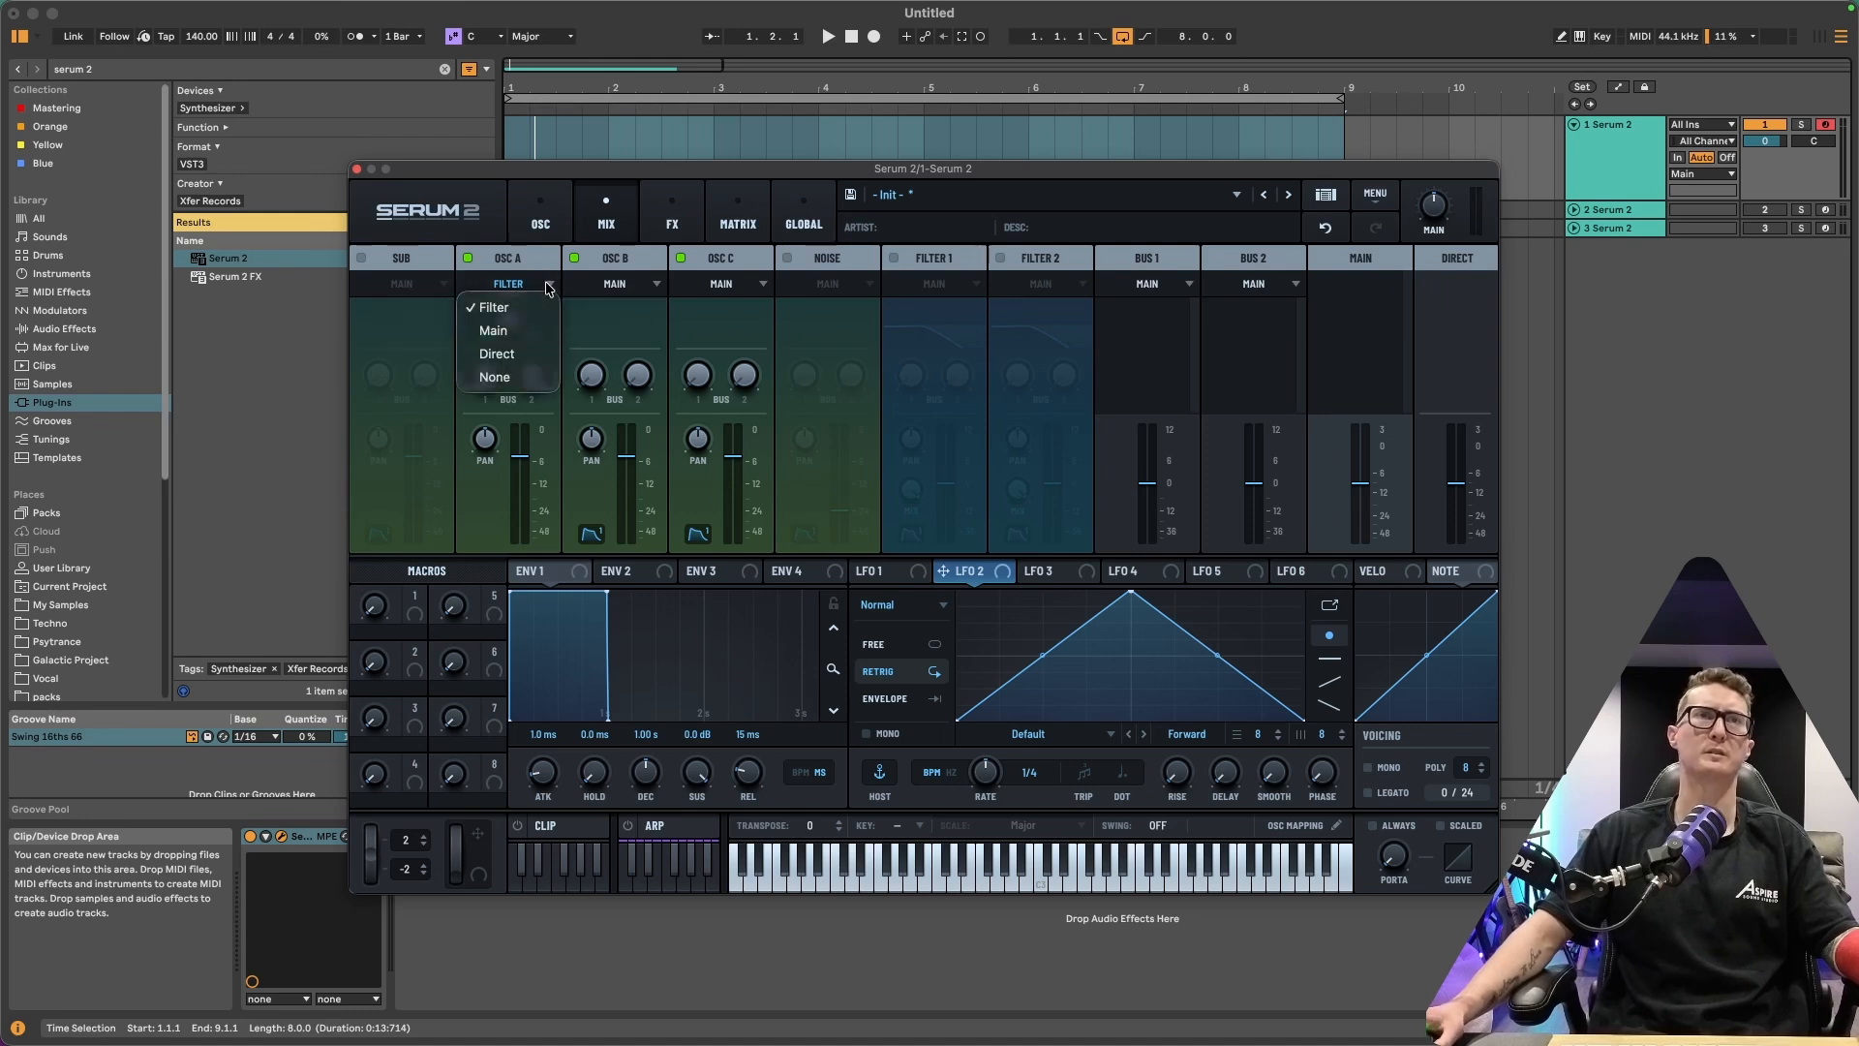
{"action": "left_click", "coordinate": [520, 341]}
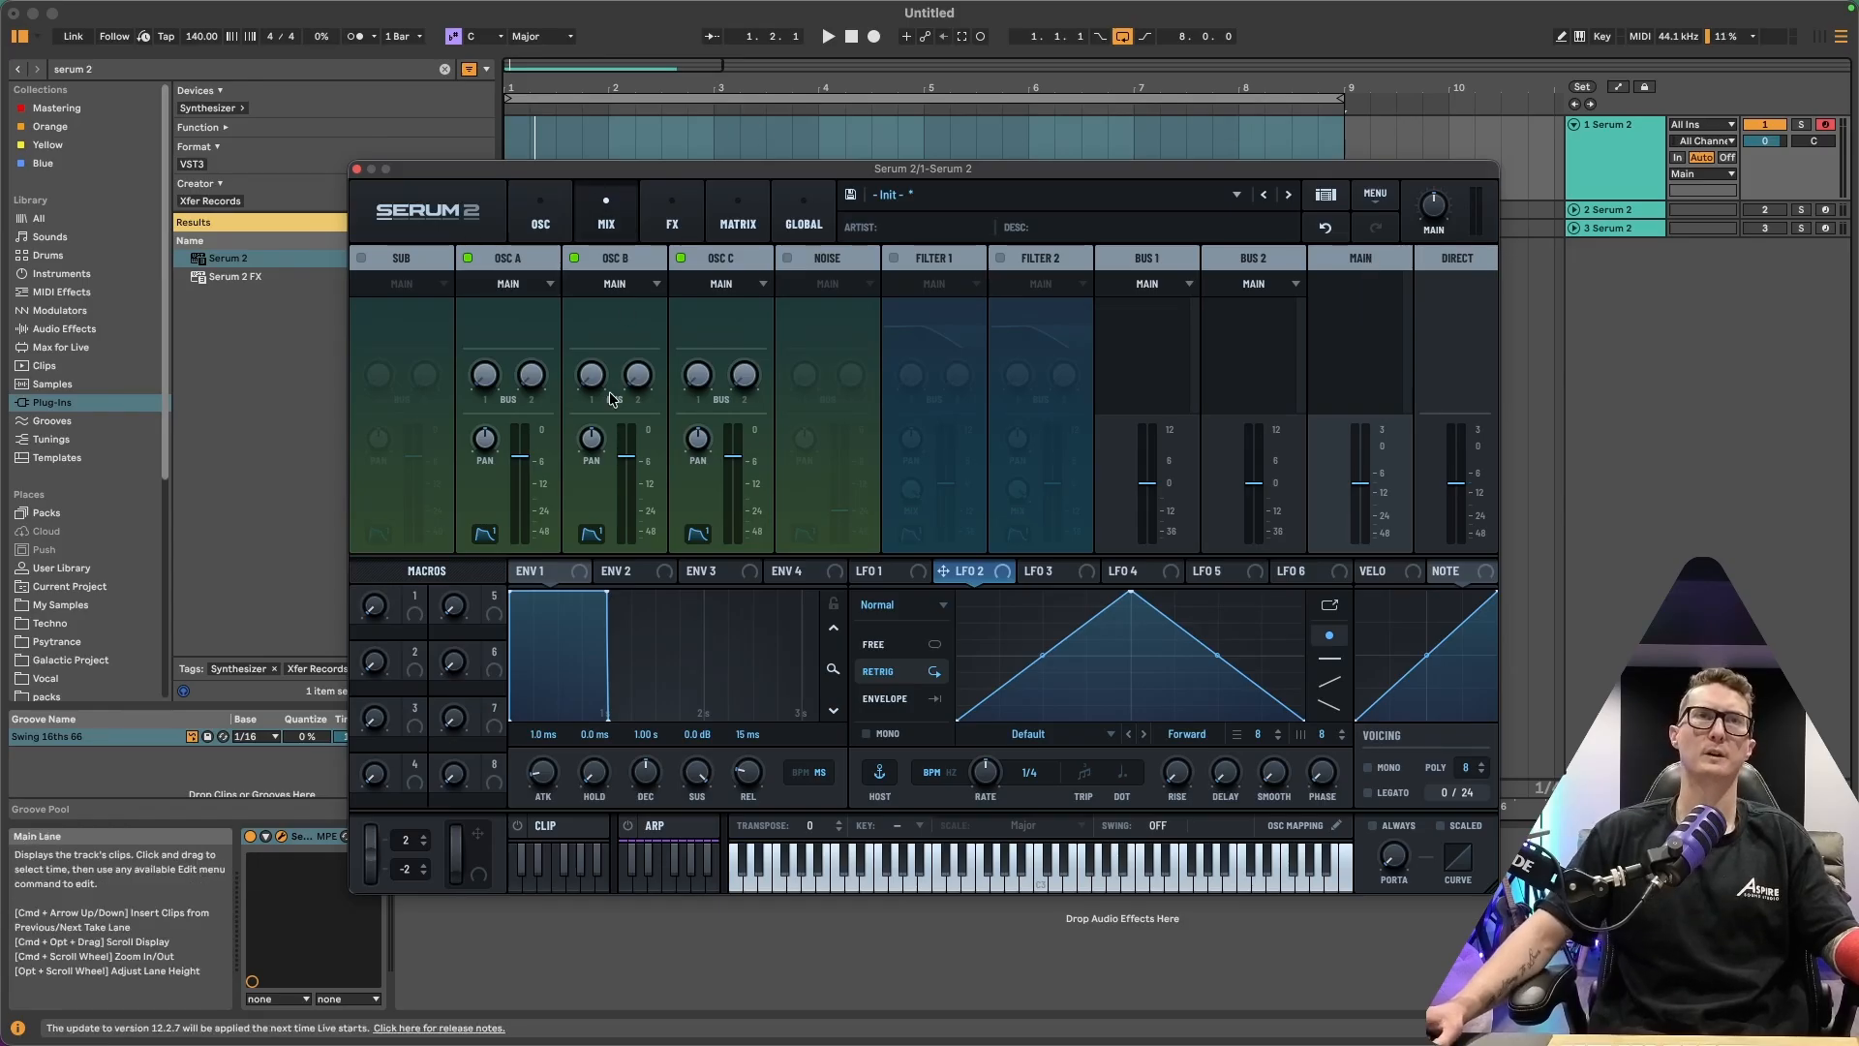
Set OSC B's output destination to None
{"action": "left_click_drag", "start_coordinate": [590, 378], "coordinate": [578, 226]}
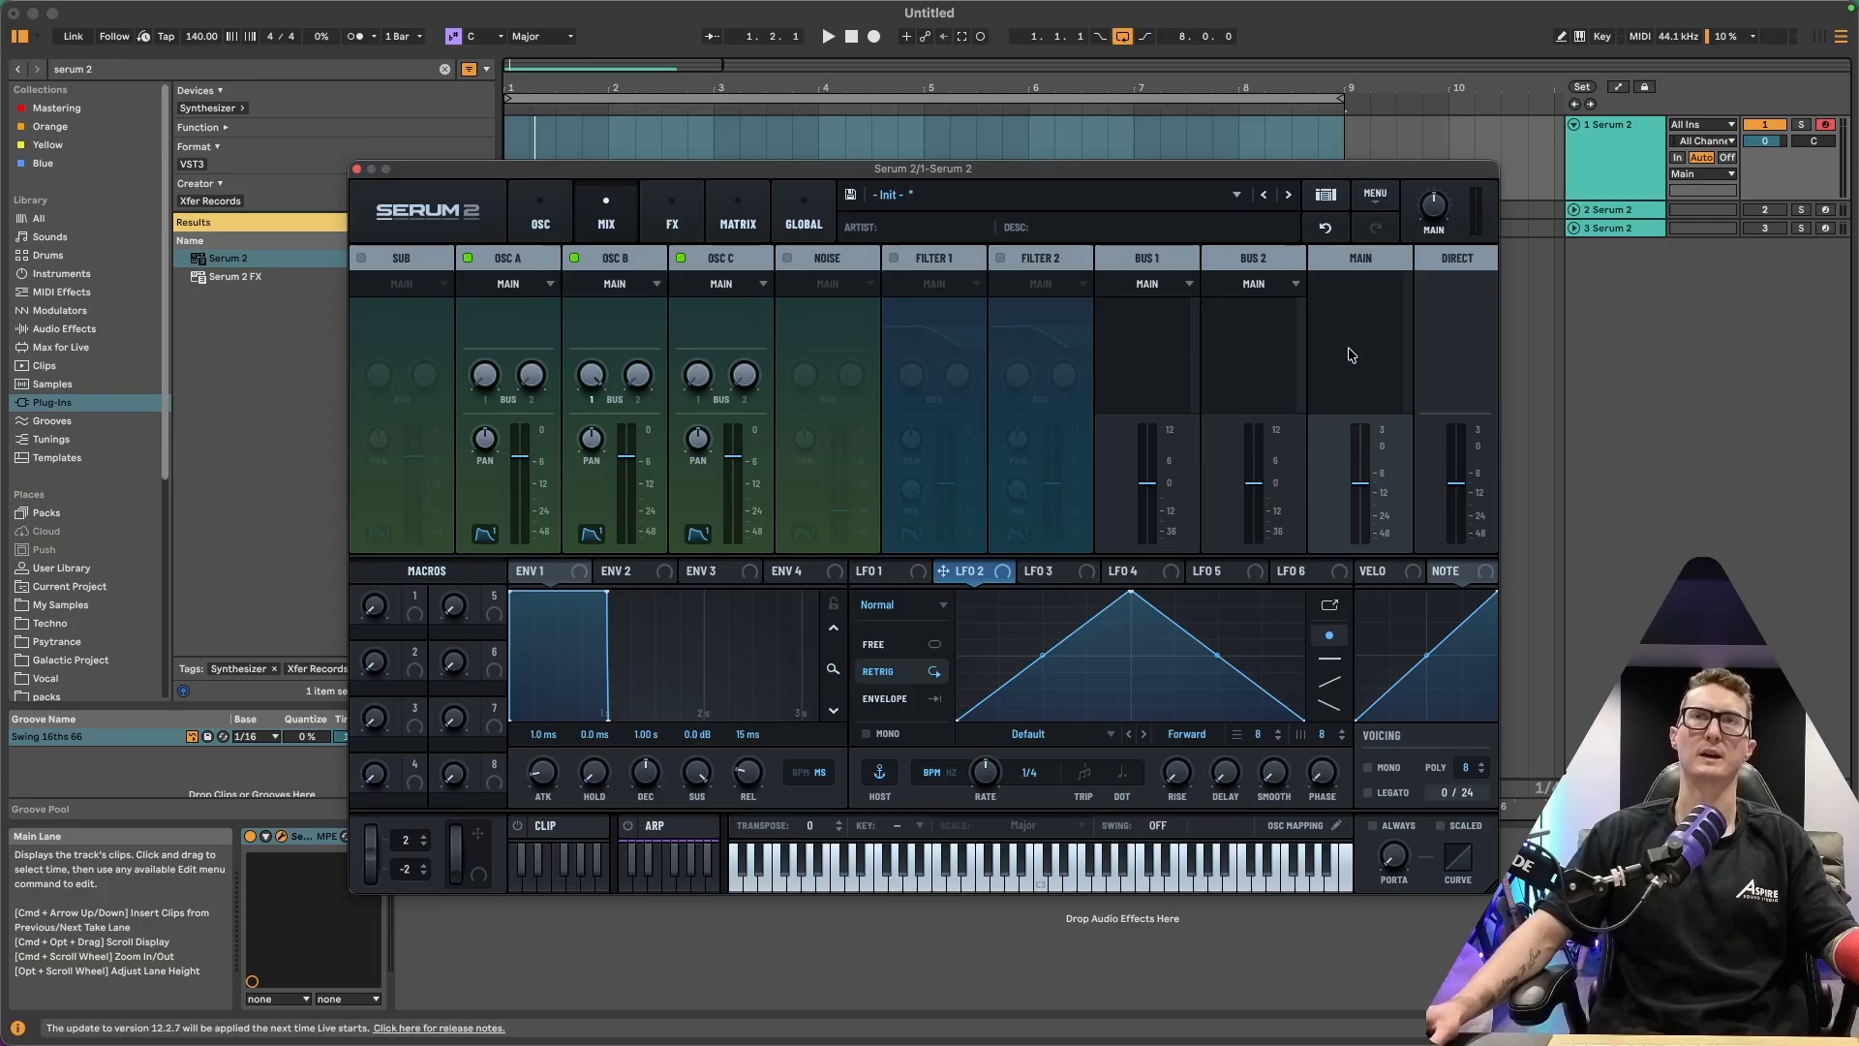
{"action": "left_click", "coordinate": [645, 284]}
{"action": "left_click", "coordinate": [628, 382]}
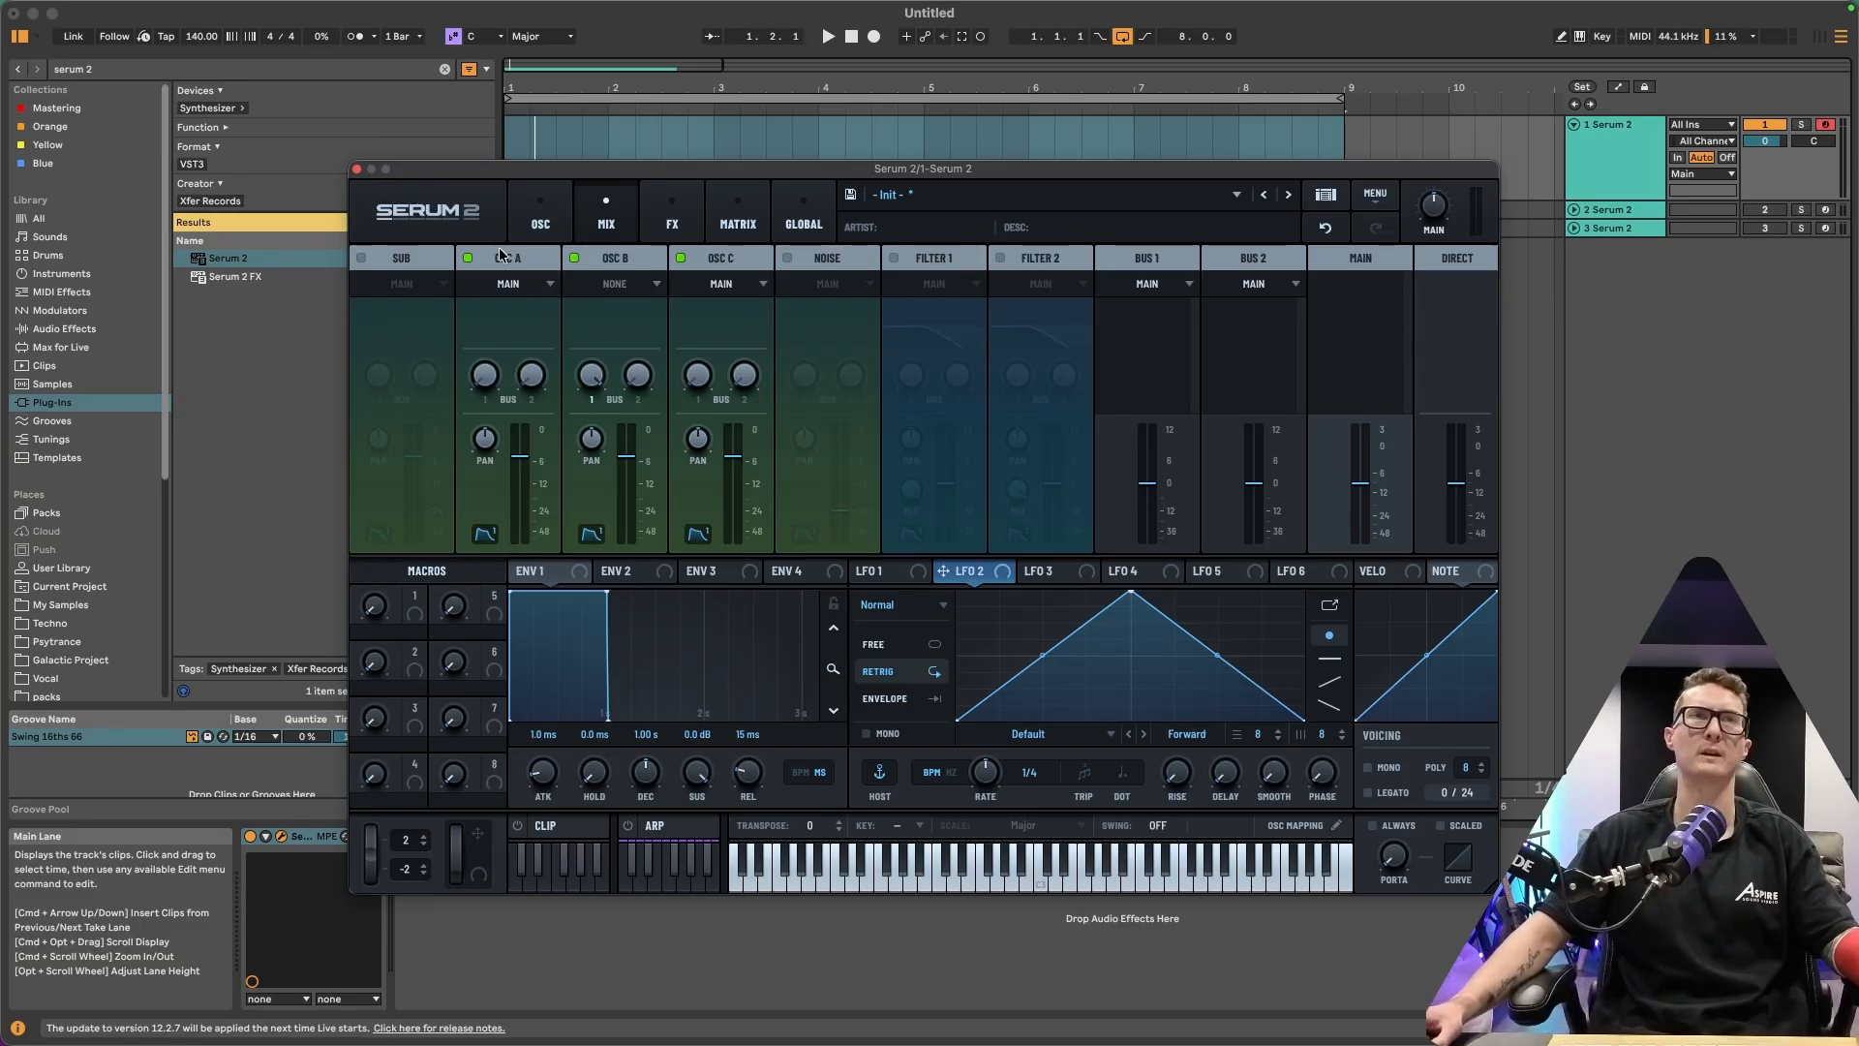
Disable oscillators A and C
{"action": "left_click", "coordinate": [467, 258]}
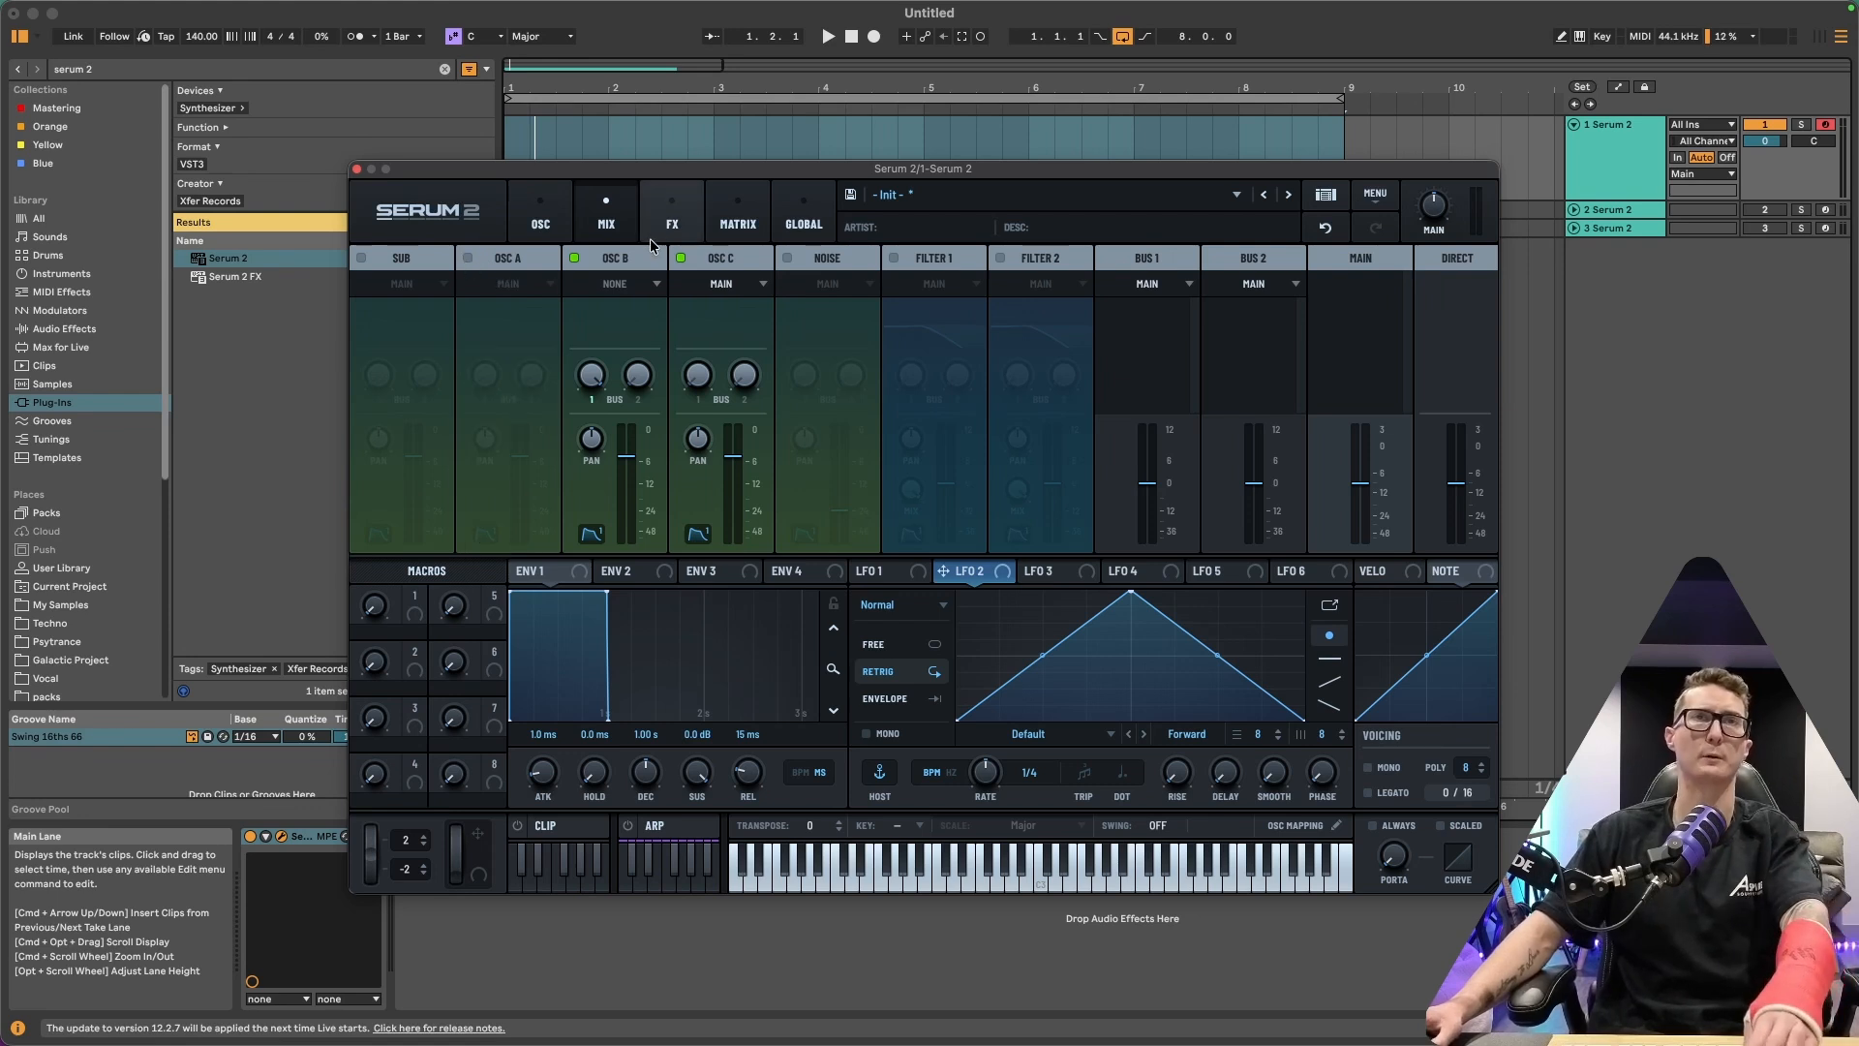
{"action": "left_click", "coordinate": [681, 257]}
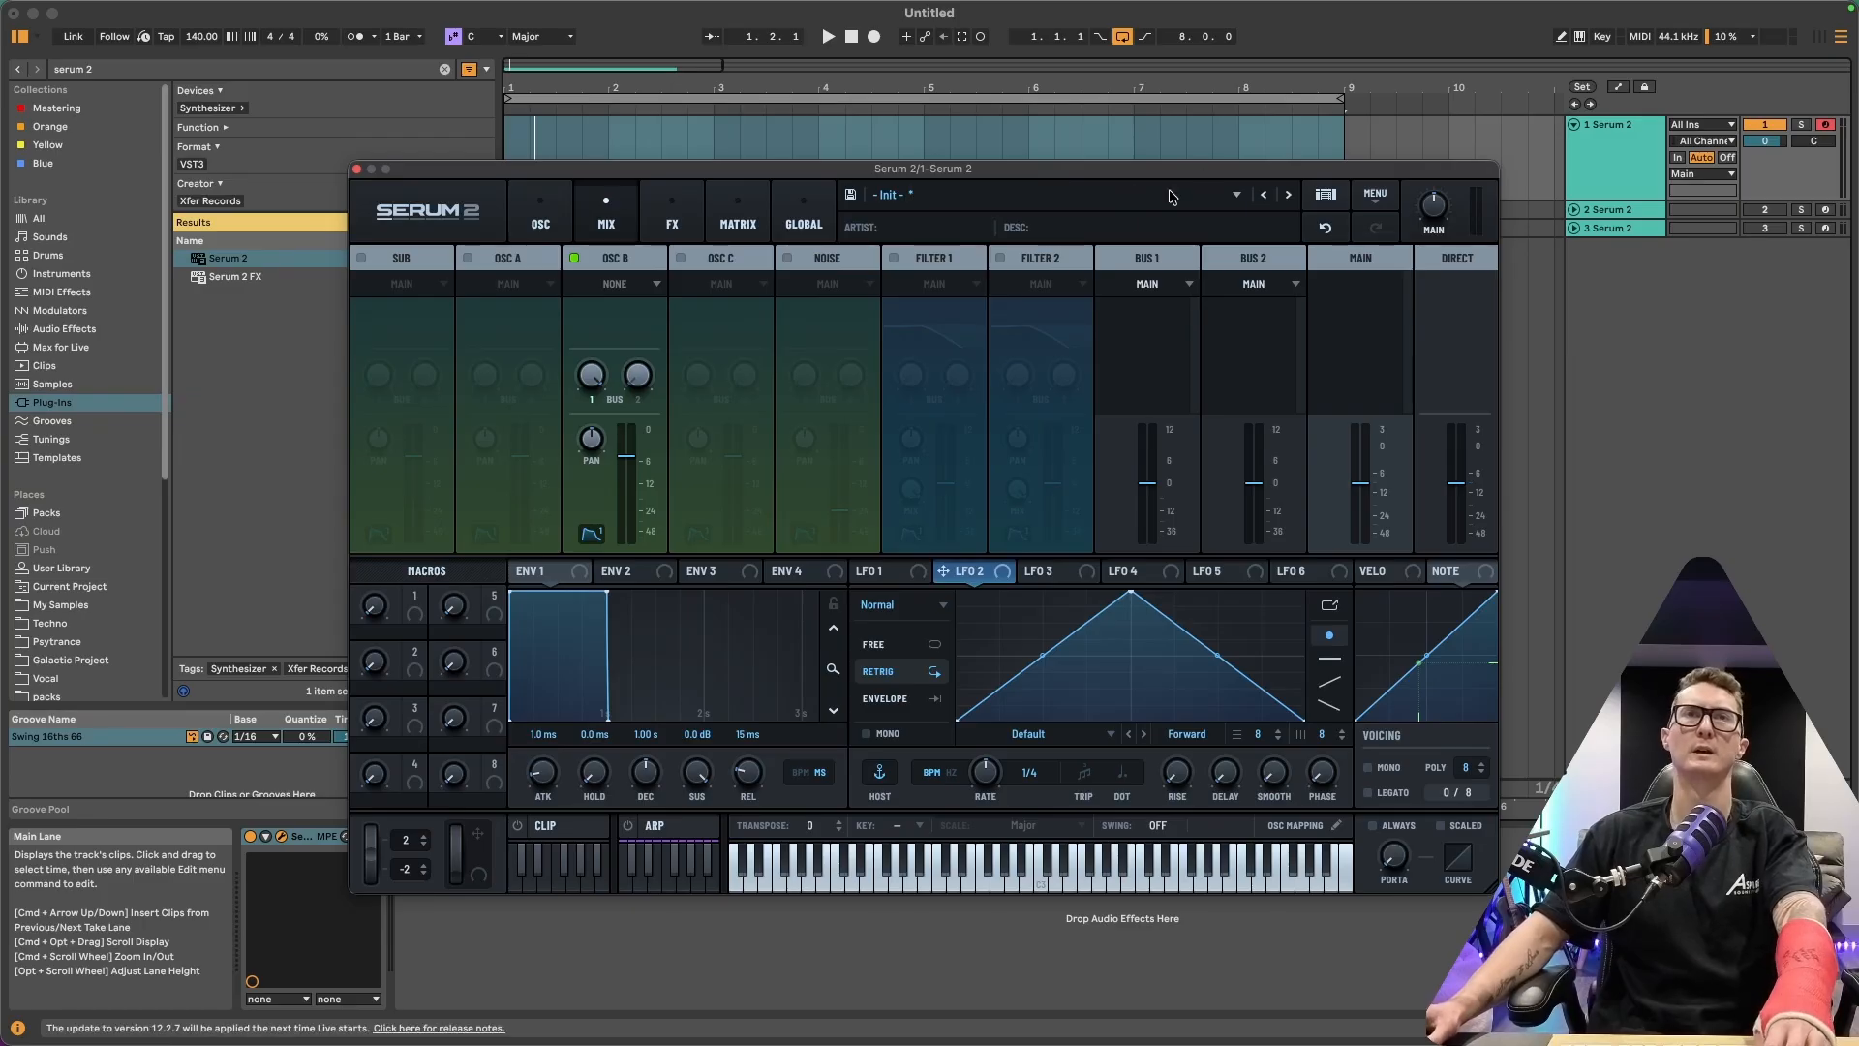
Route Bus 1's output destination to Direct
{"action": "left_click", "coordinate": [1181, 286]}
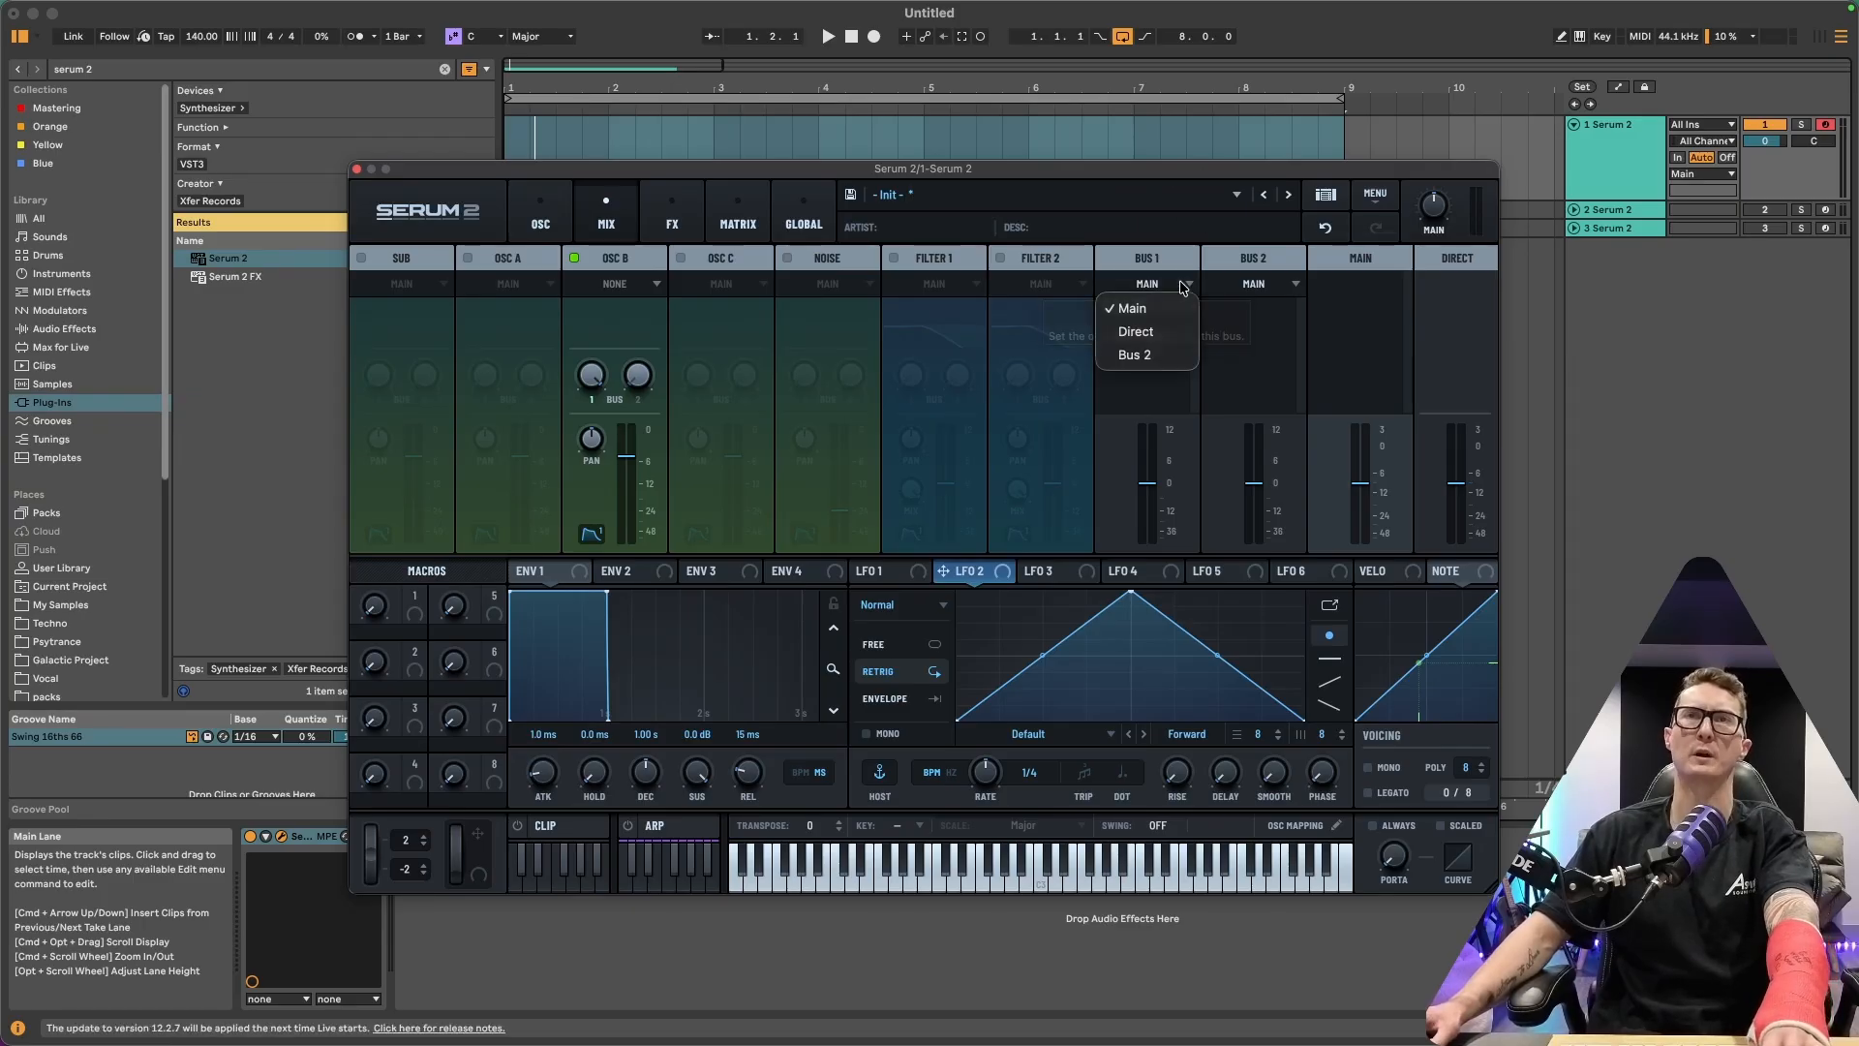
{"action": "left_click", "coordinate": [1172, 335]}
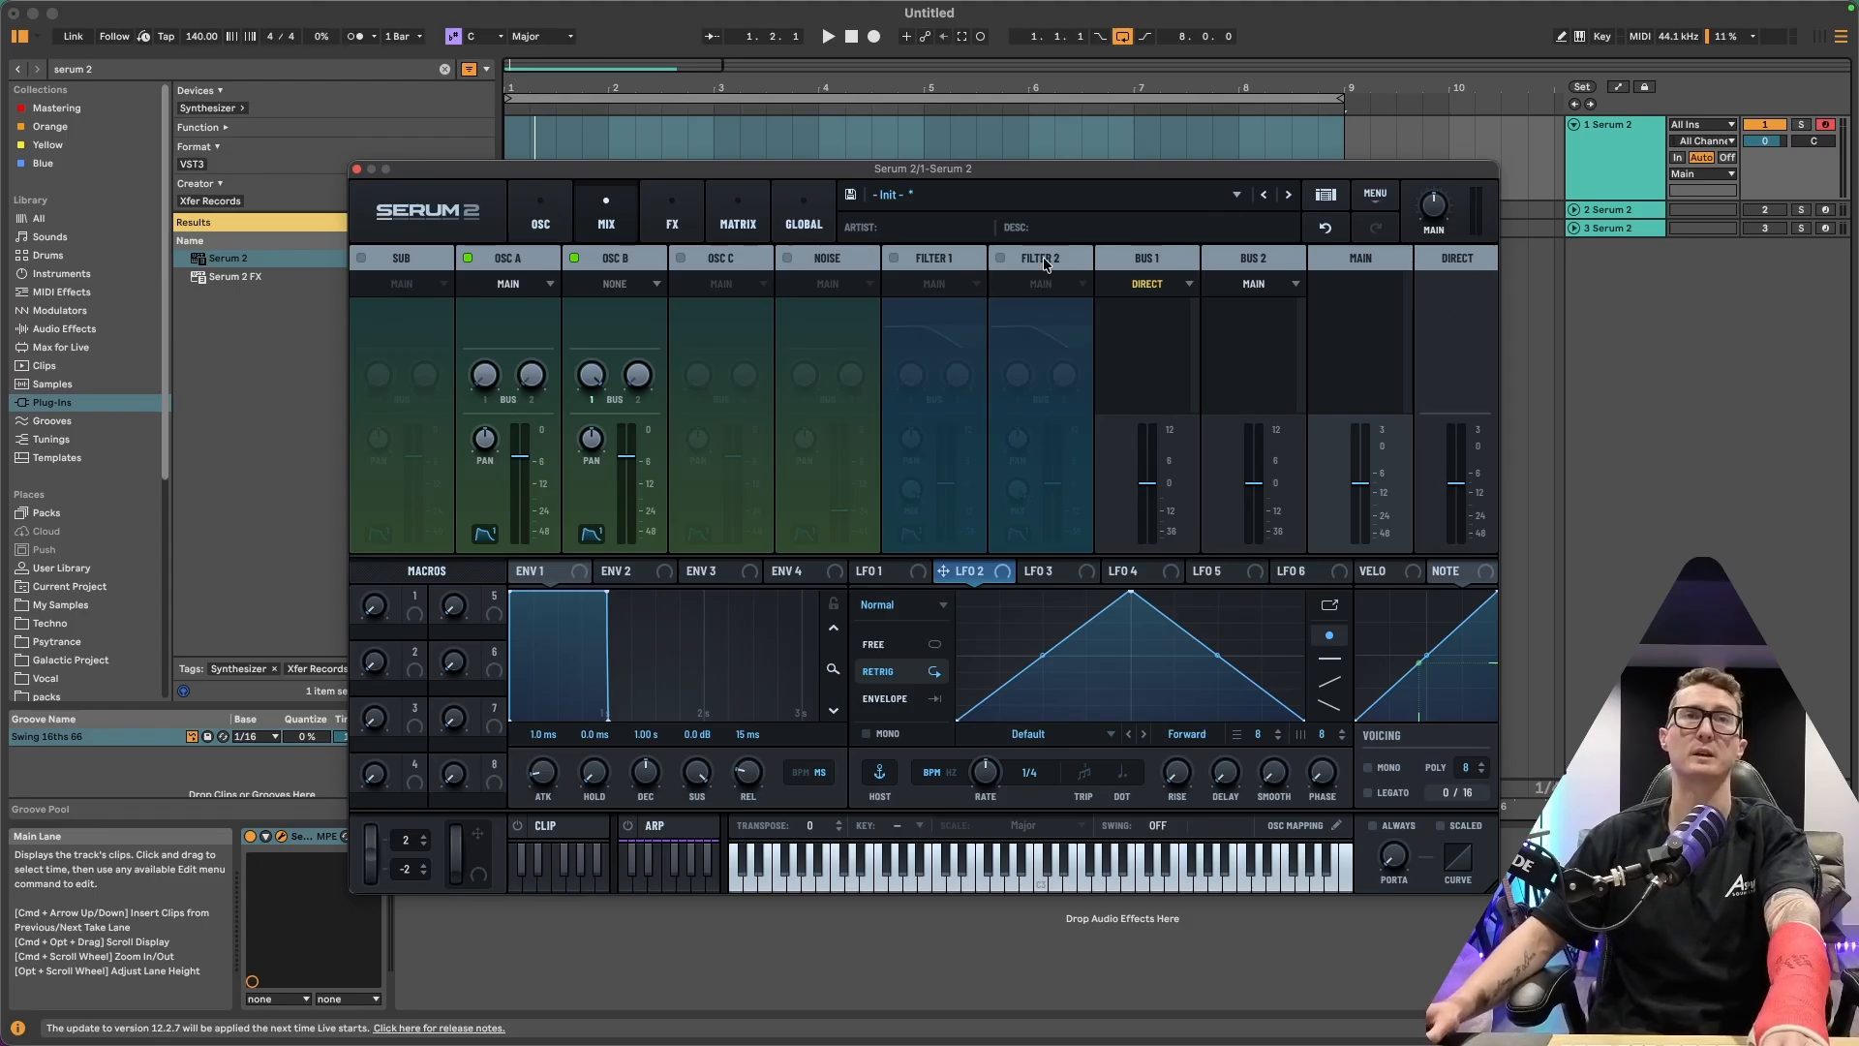
Enable OSC C and set its output destination to None
{"action": "left_click", "coordinate": [681, 258]}
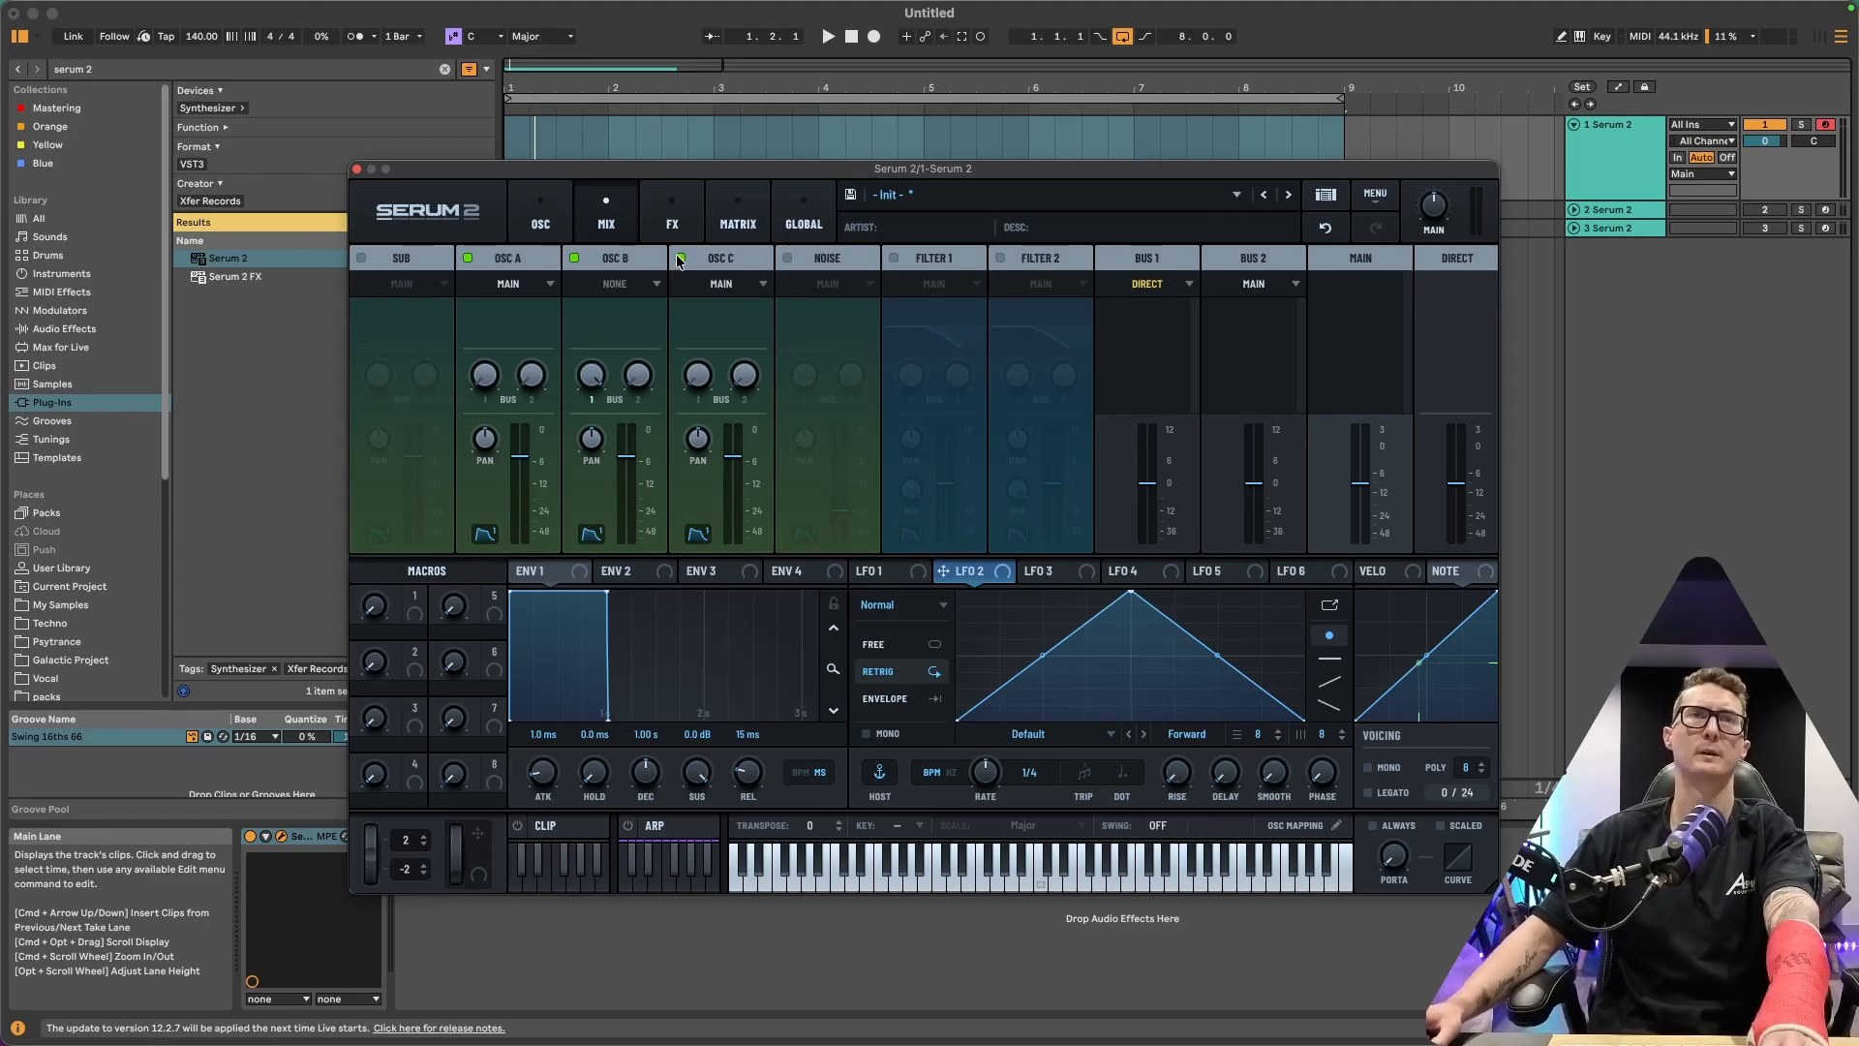
{"action": "left_click", "coordinate": [755, 288]}
{"action": "left_click", "coordinate": [736, 302]}
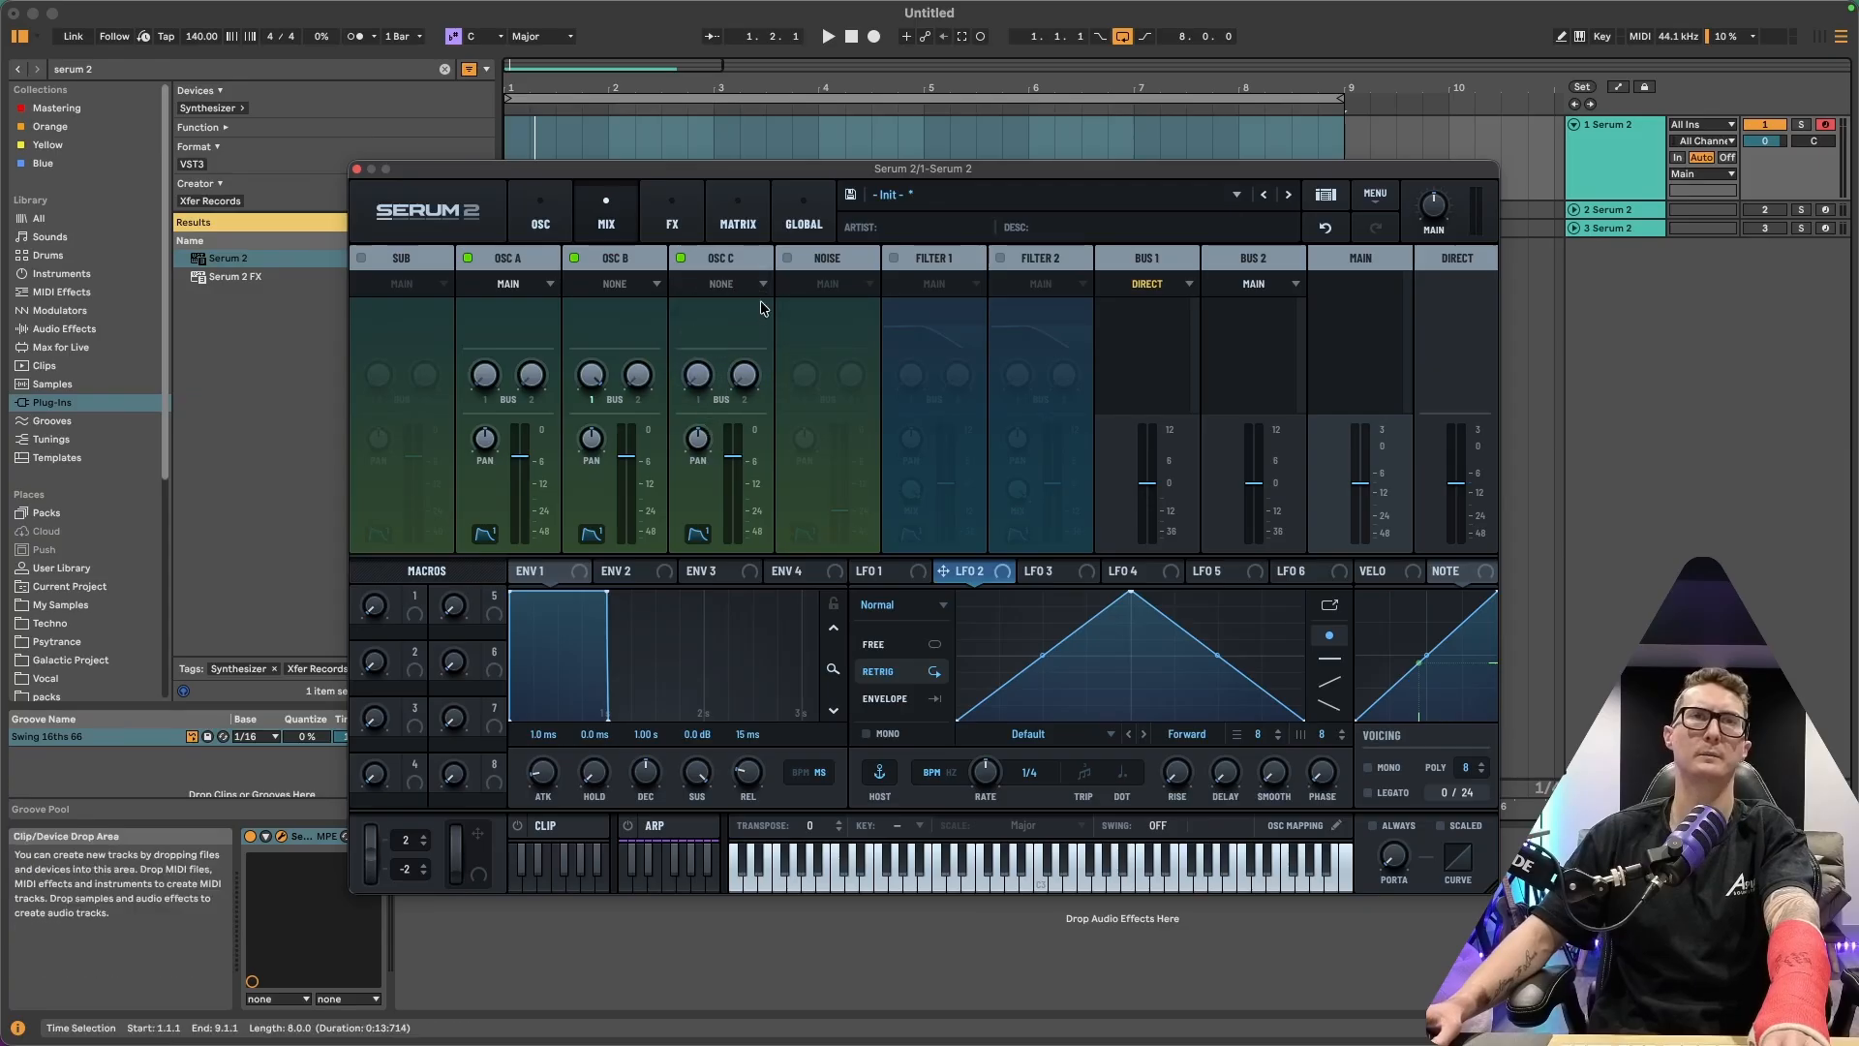
Route Bus 2's output destination to Direct
{"action": "left_click", "coordinate": [1294, 285]}
{"action": "left_click", "coordinate": [1243, 332]}
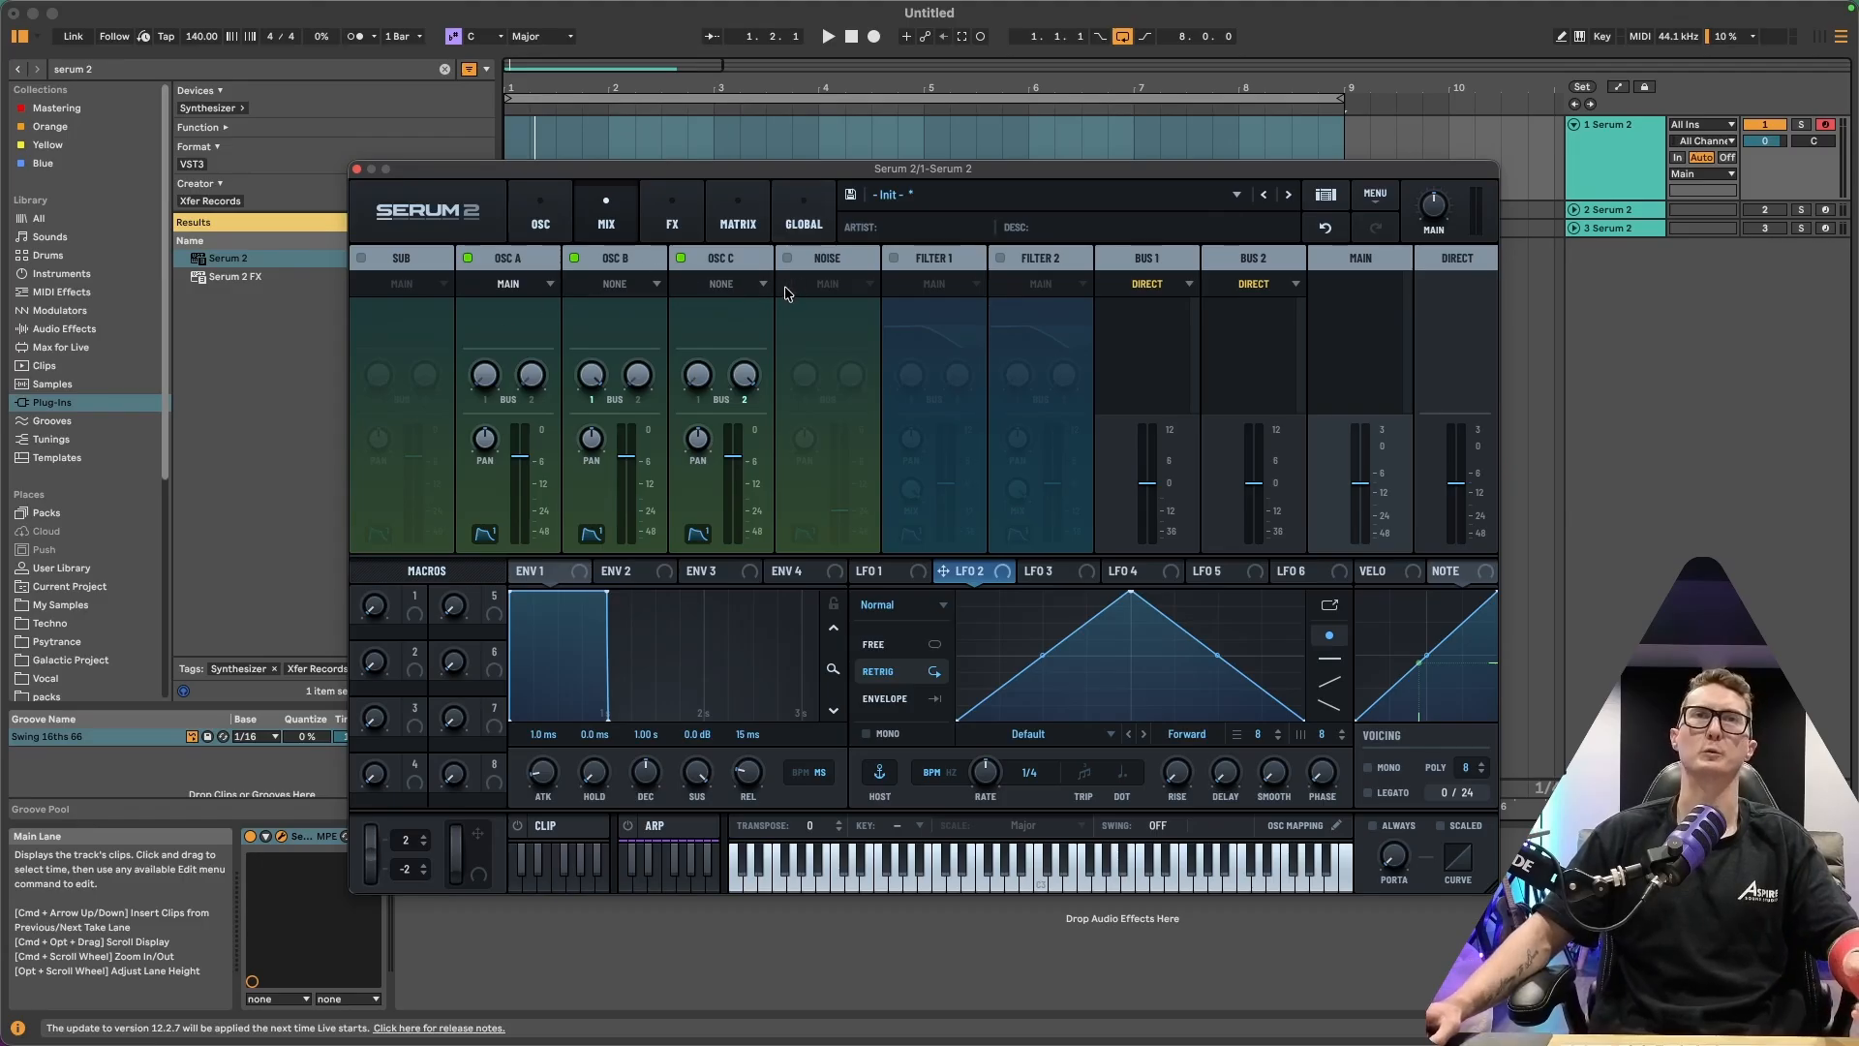
On the oscillator page, set OSC A's octave to -2 and its unison voices to 2
{"action": "left_click", "coordinate": [541, 230]}
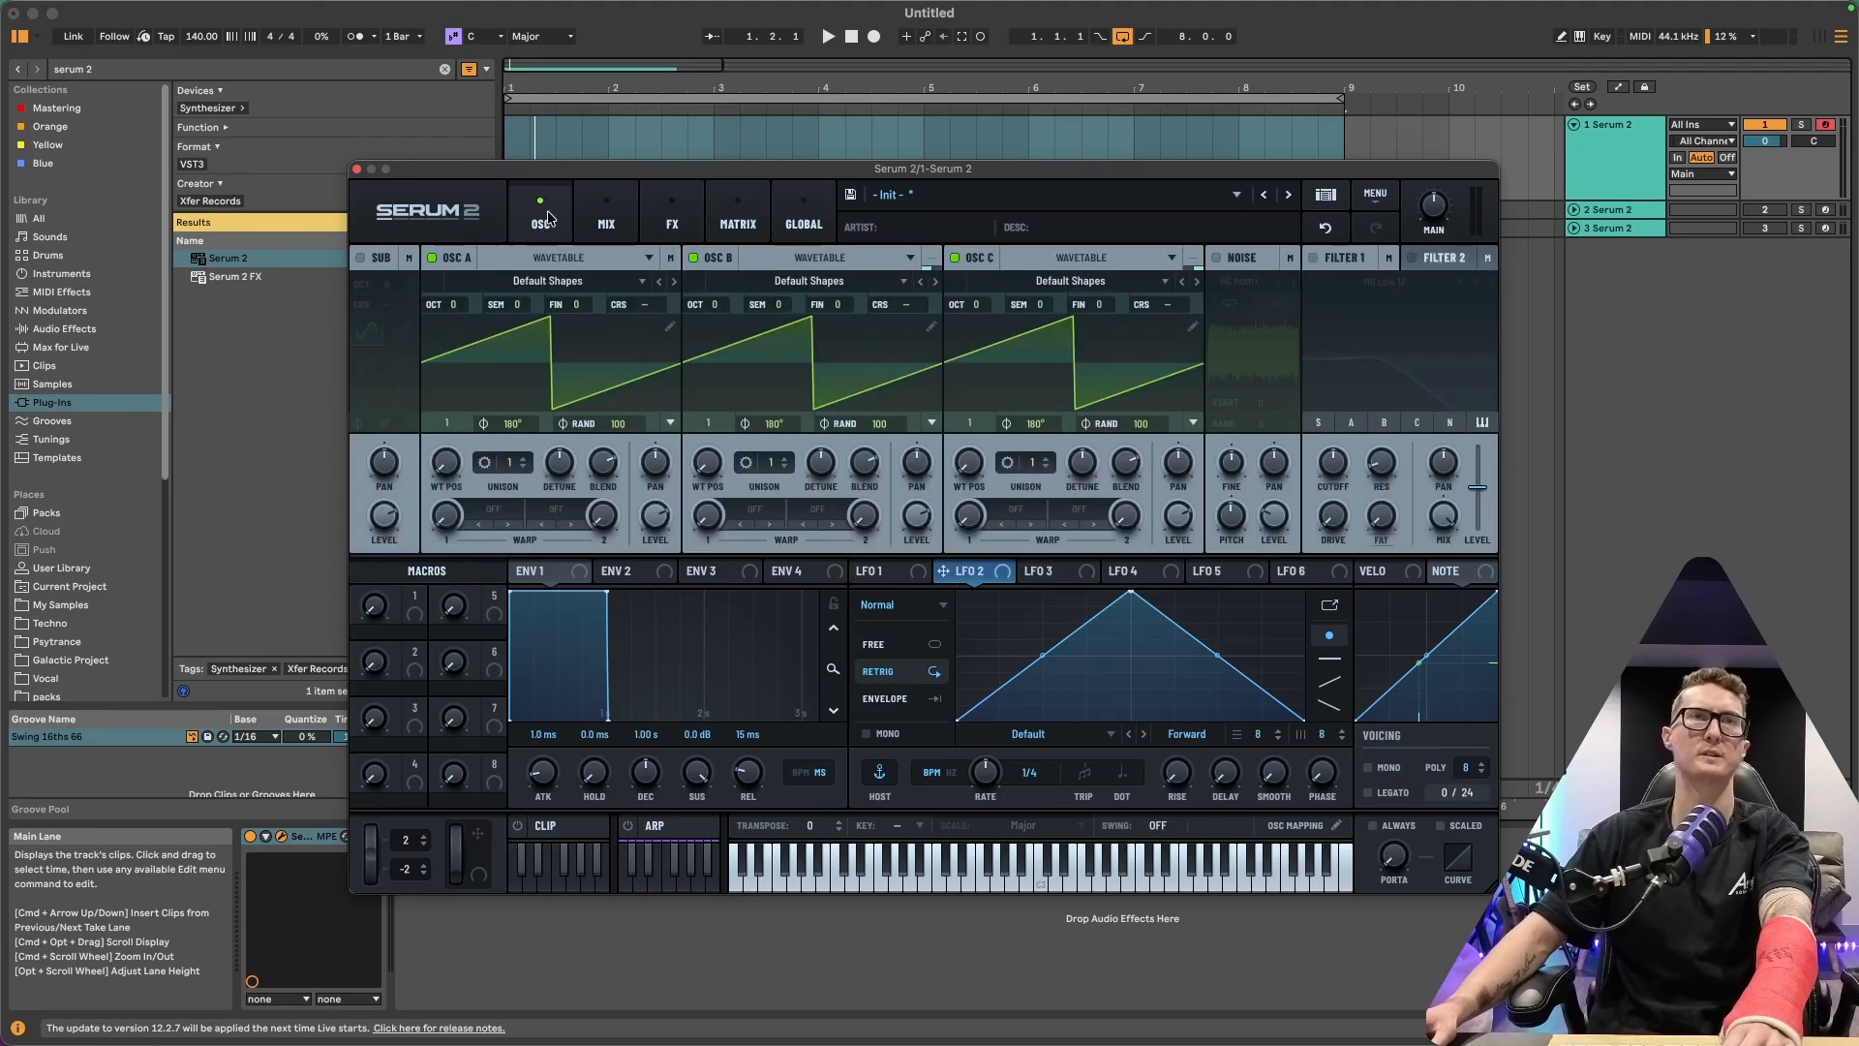
{"action": "left_click_drag", "start_coordinate": [457, 307], "coordinate": [457, 339]}
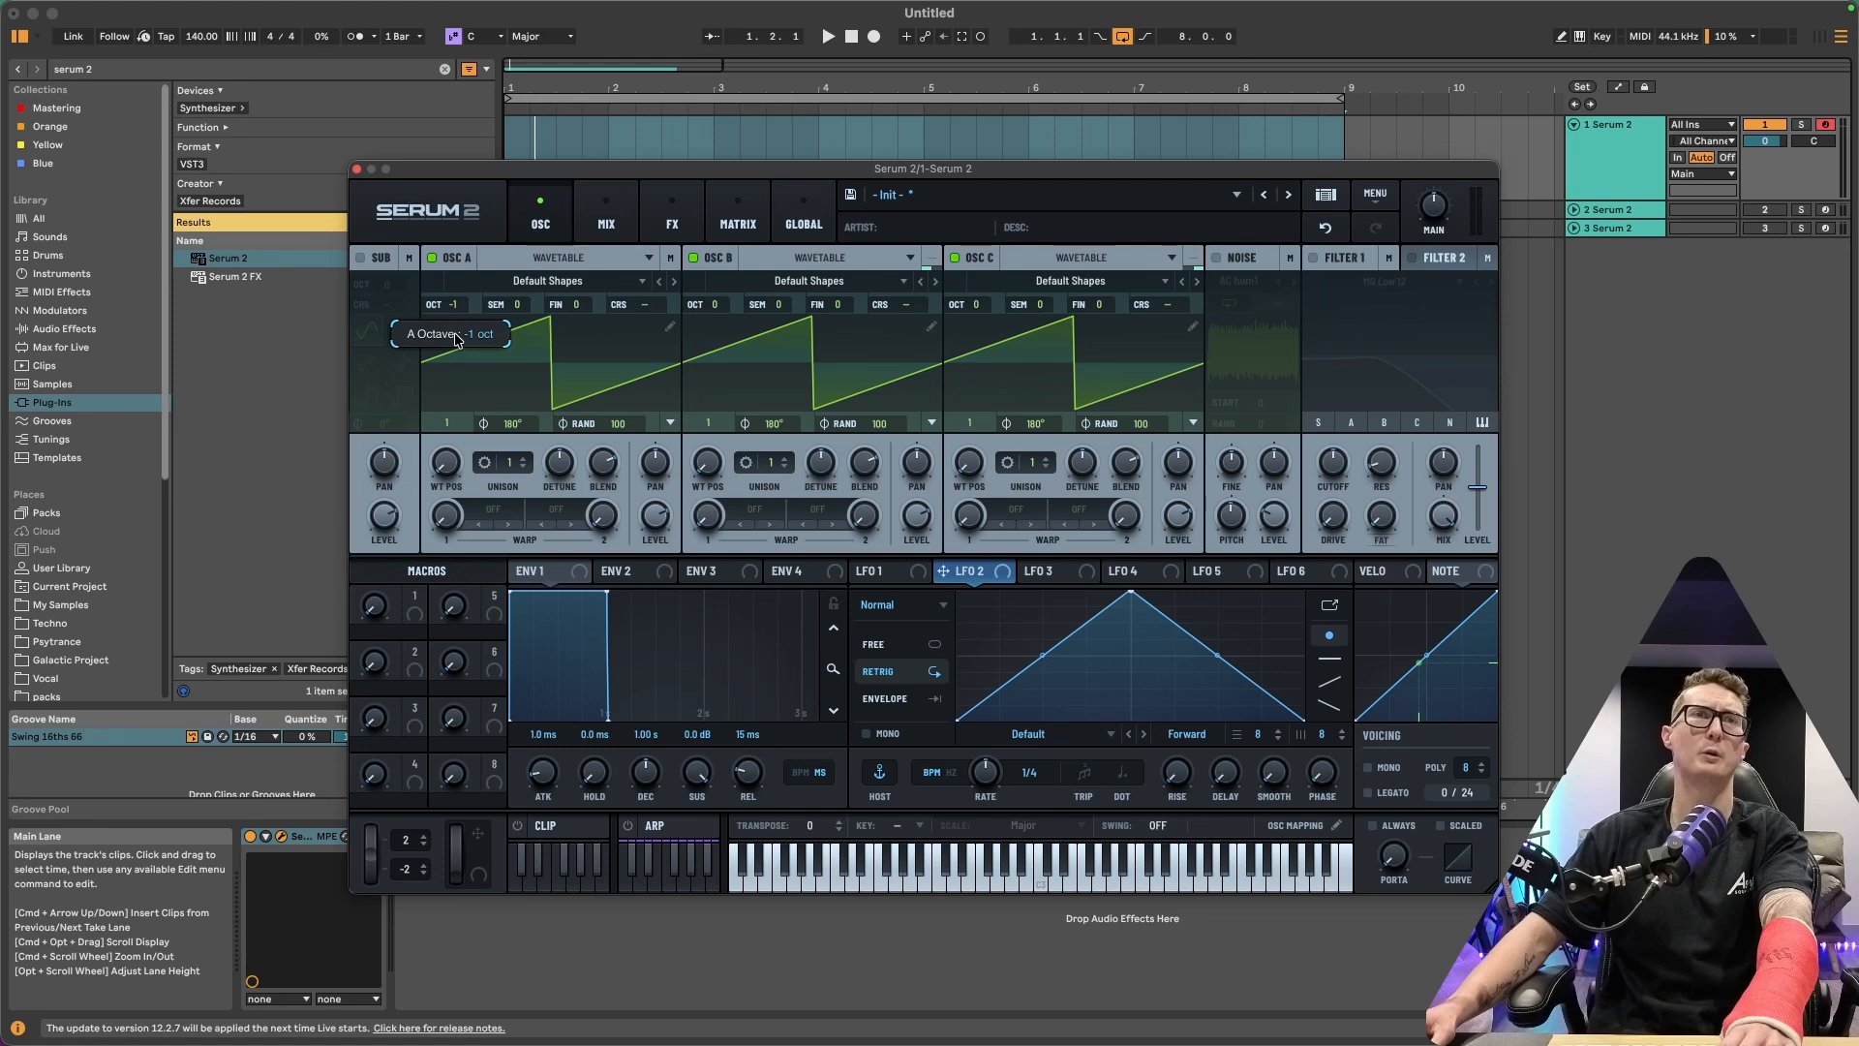
{"action": "left_click", "coordinate": [523, 458]}
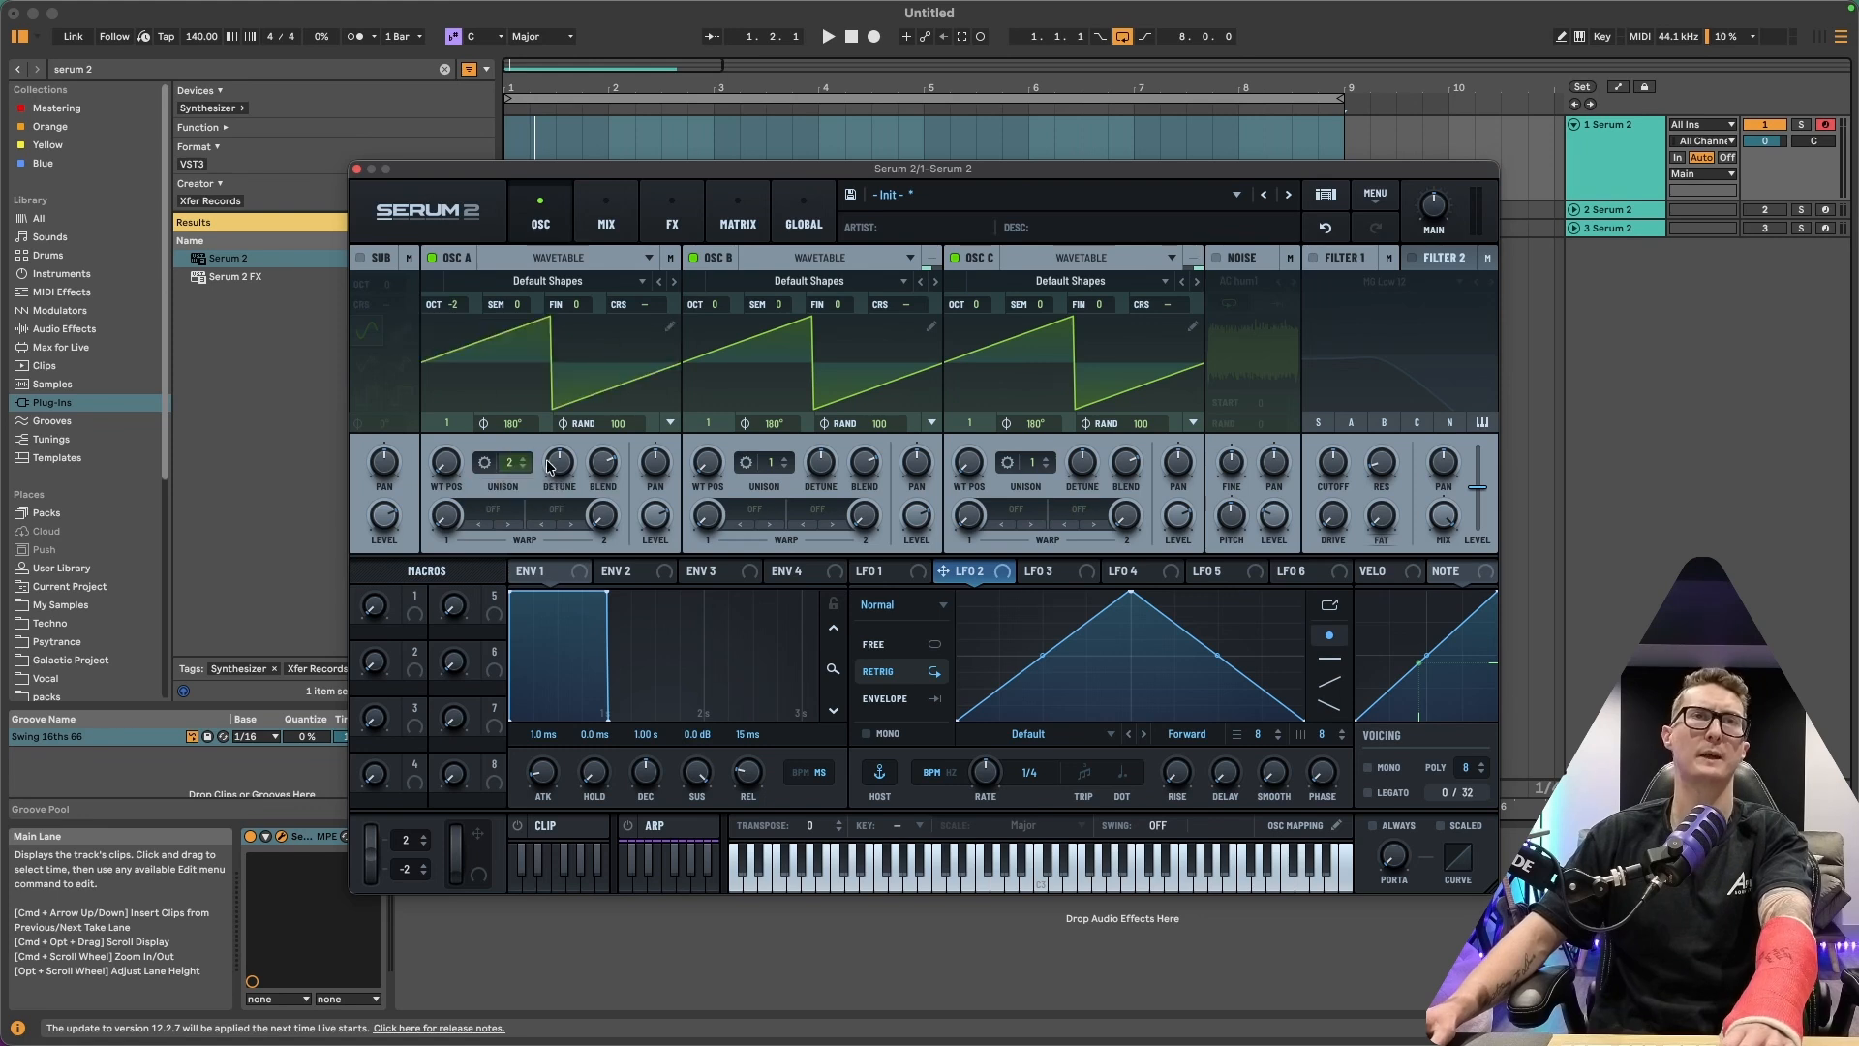
Disable oscillators B and C
{"action": "left_click", "coordinate": [694, 256]}
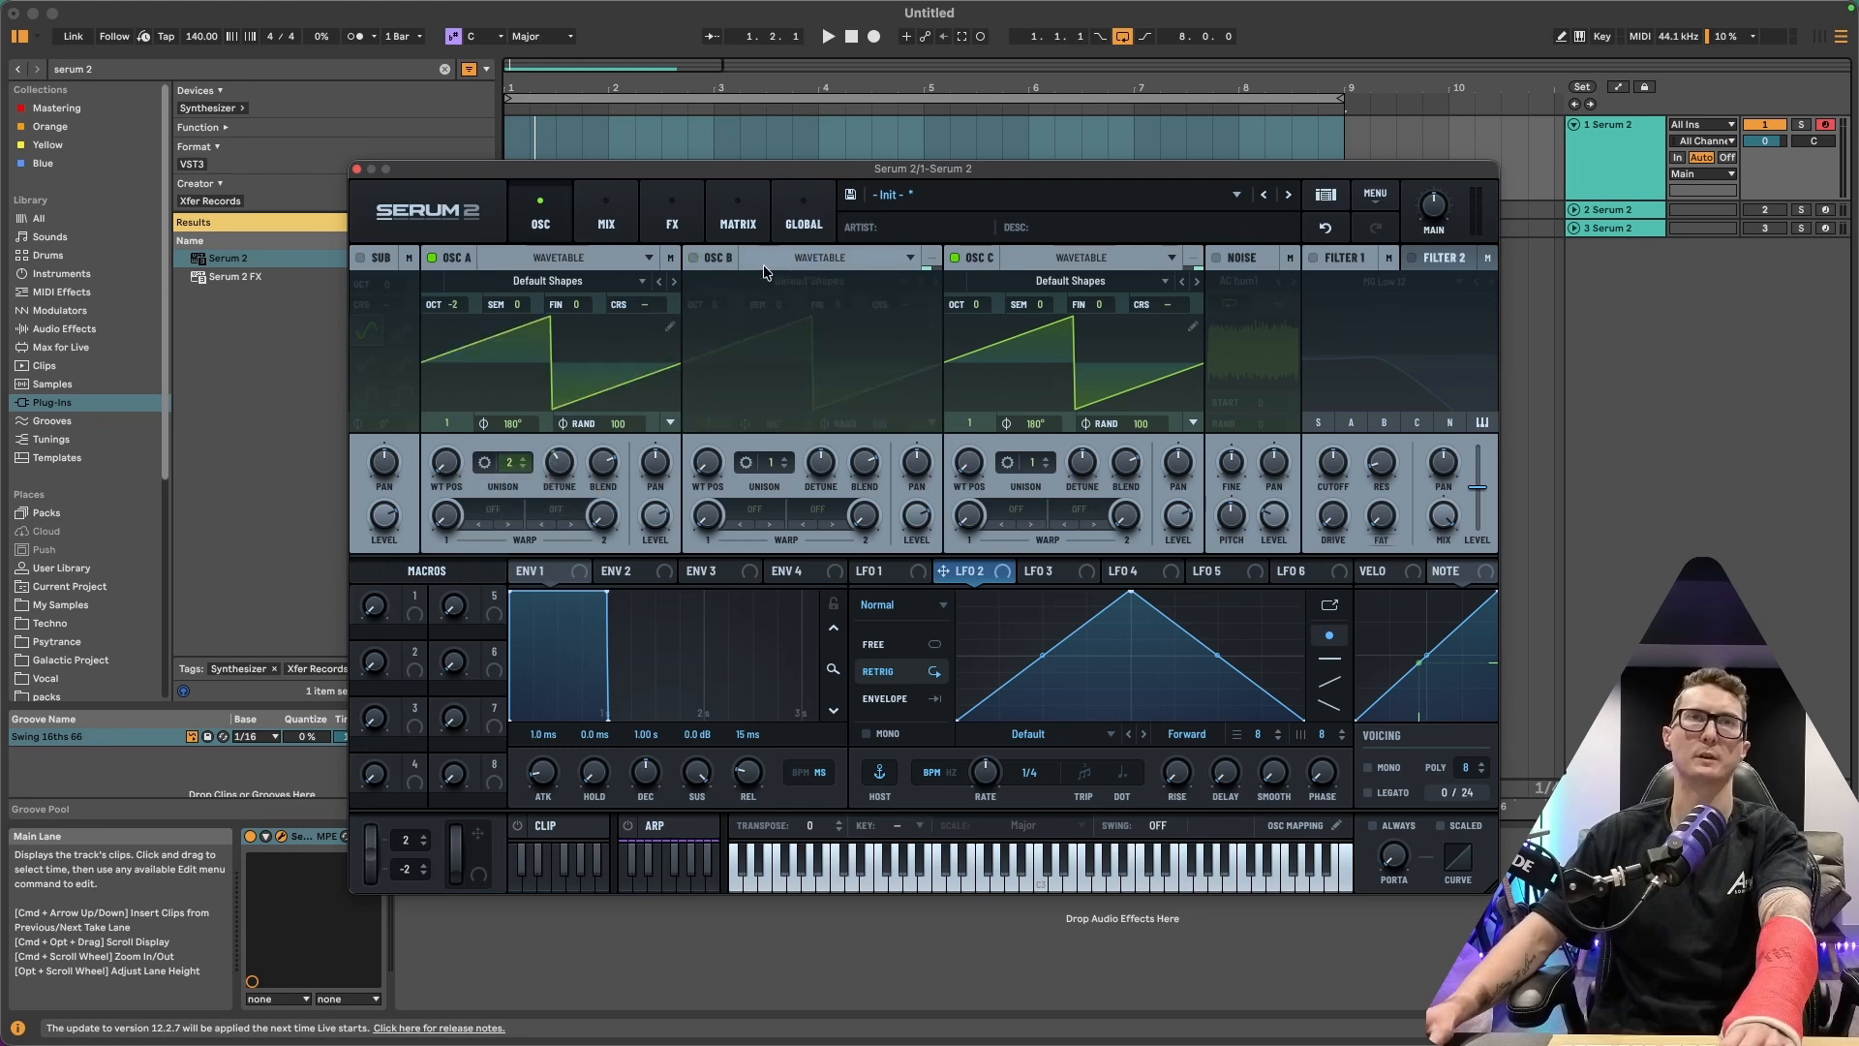
{"action": "left_click", "coordinate": [955, 258]}
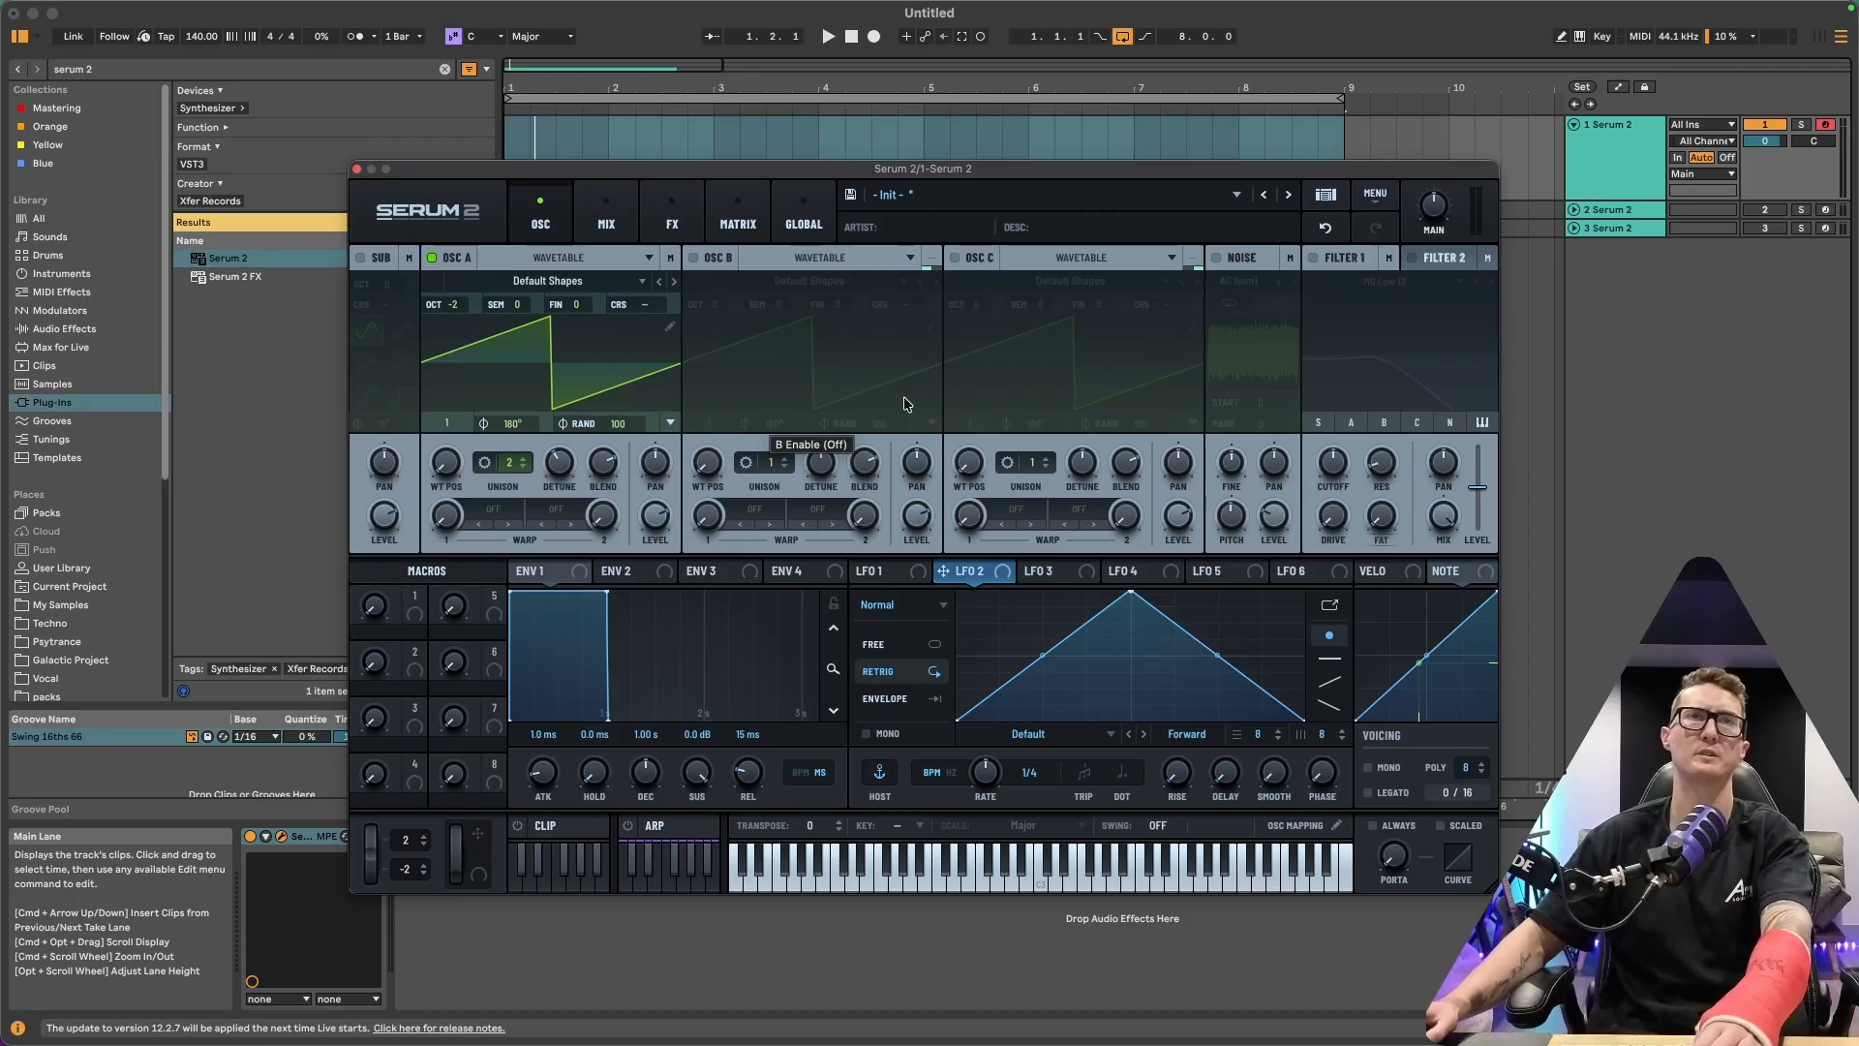
Add a Filter effect to the Main FX chain
{"action": "left_click", "coordinate": [606, 221]}
{"action": "left_click", "coordinate": [672, 225]}
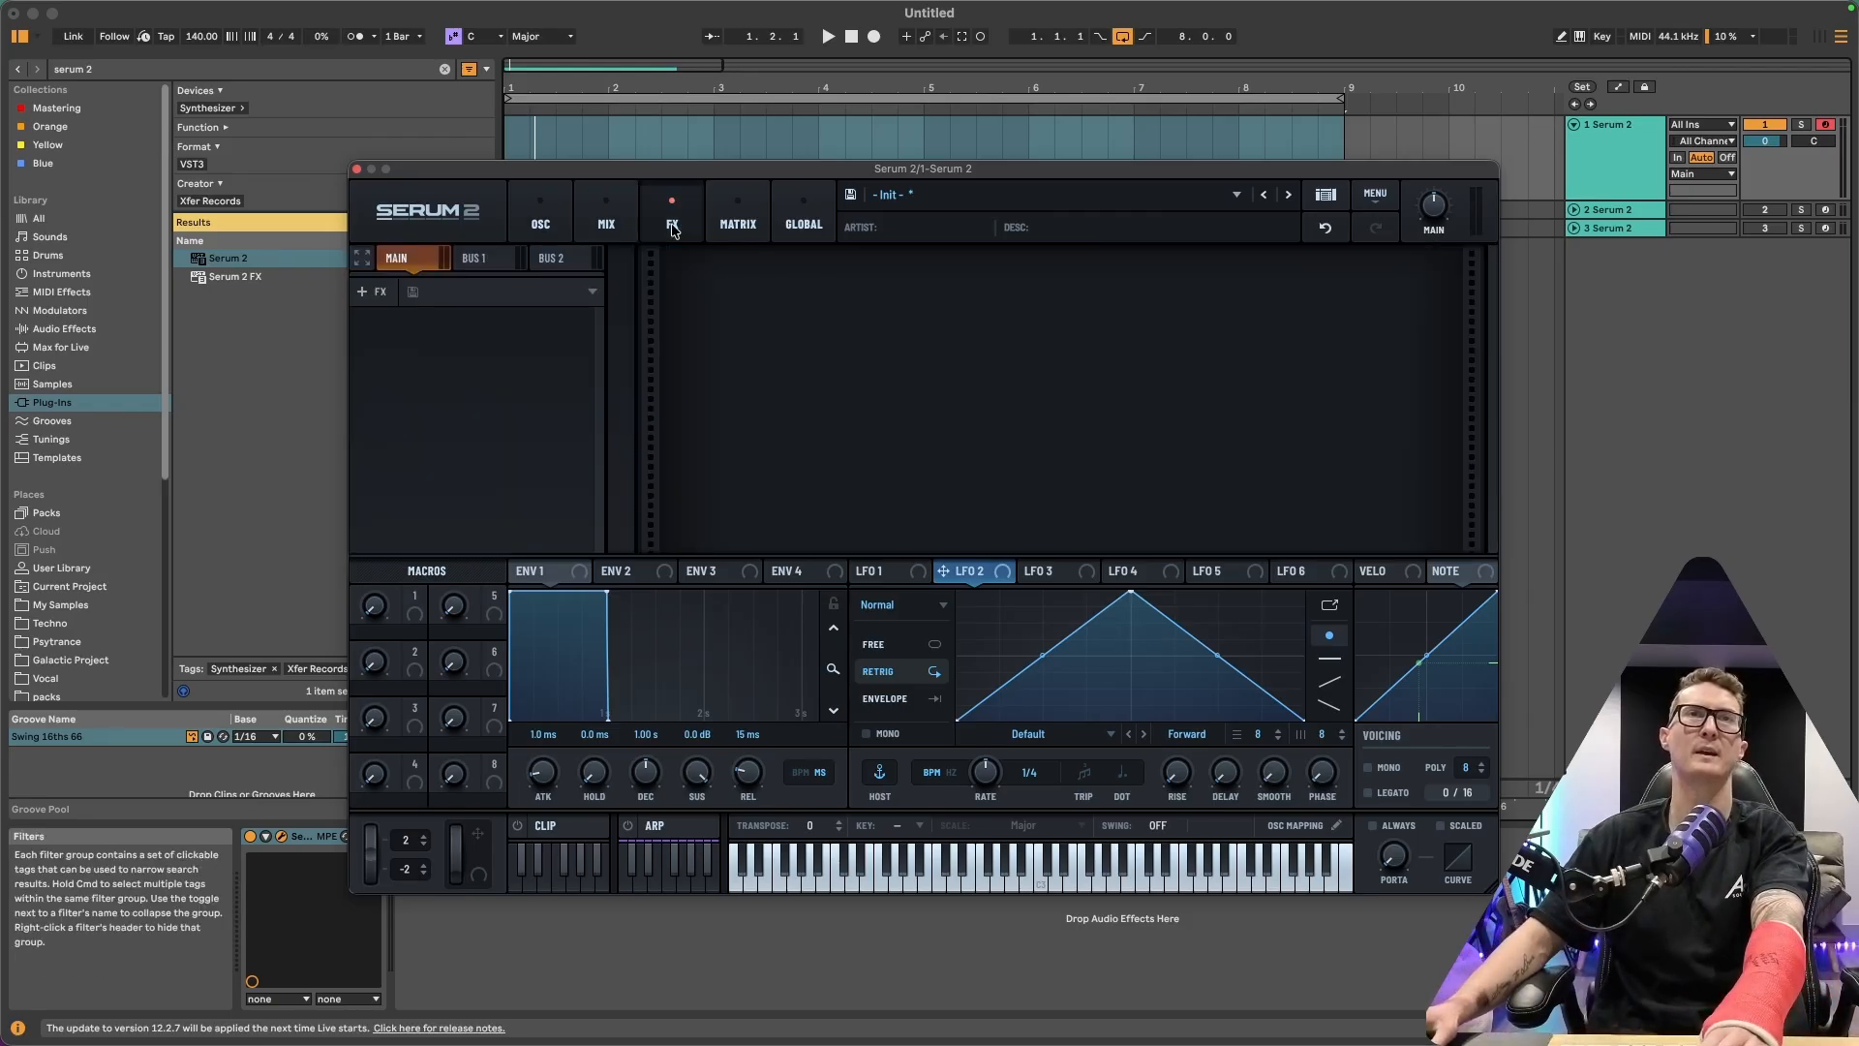
{"action": "left_click", "coordinate": [374, 294]}
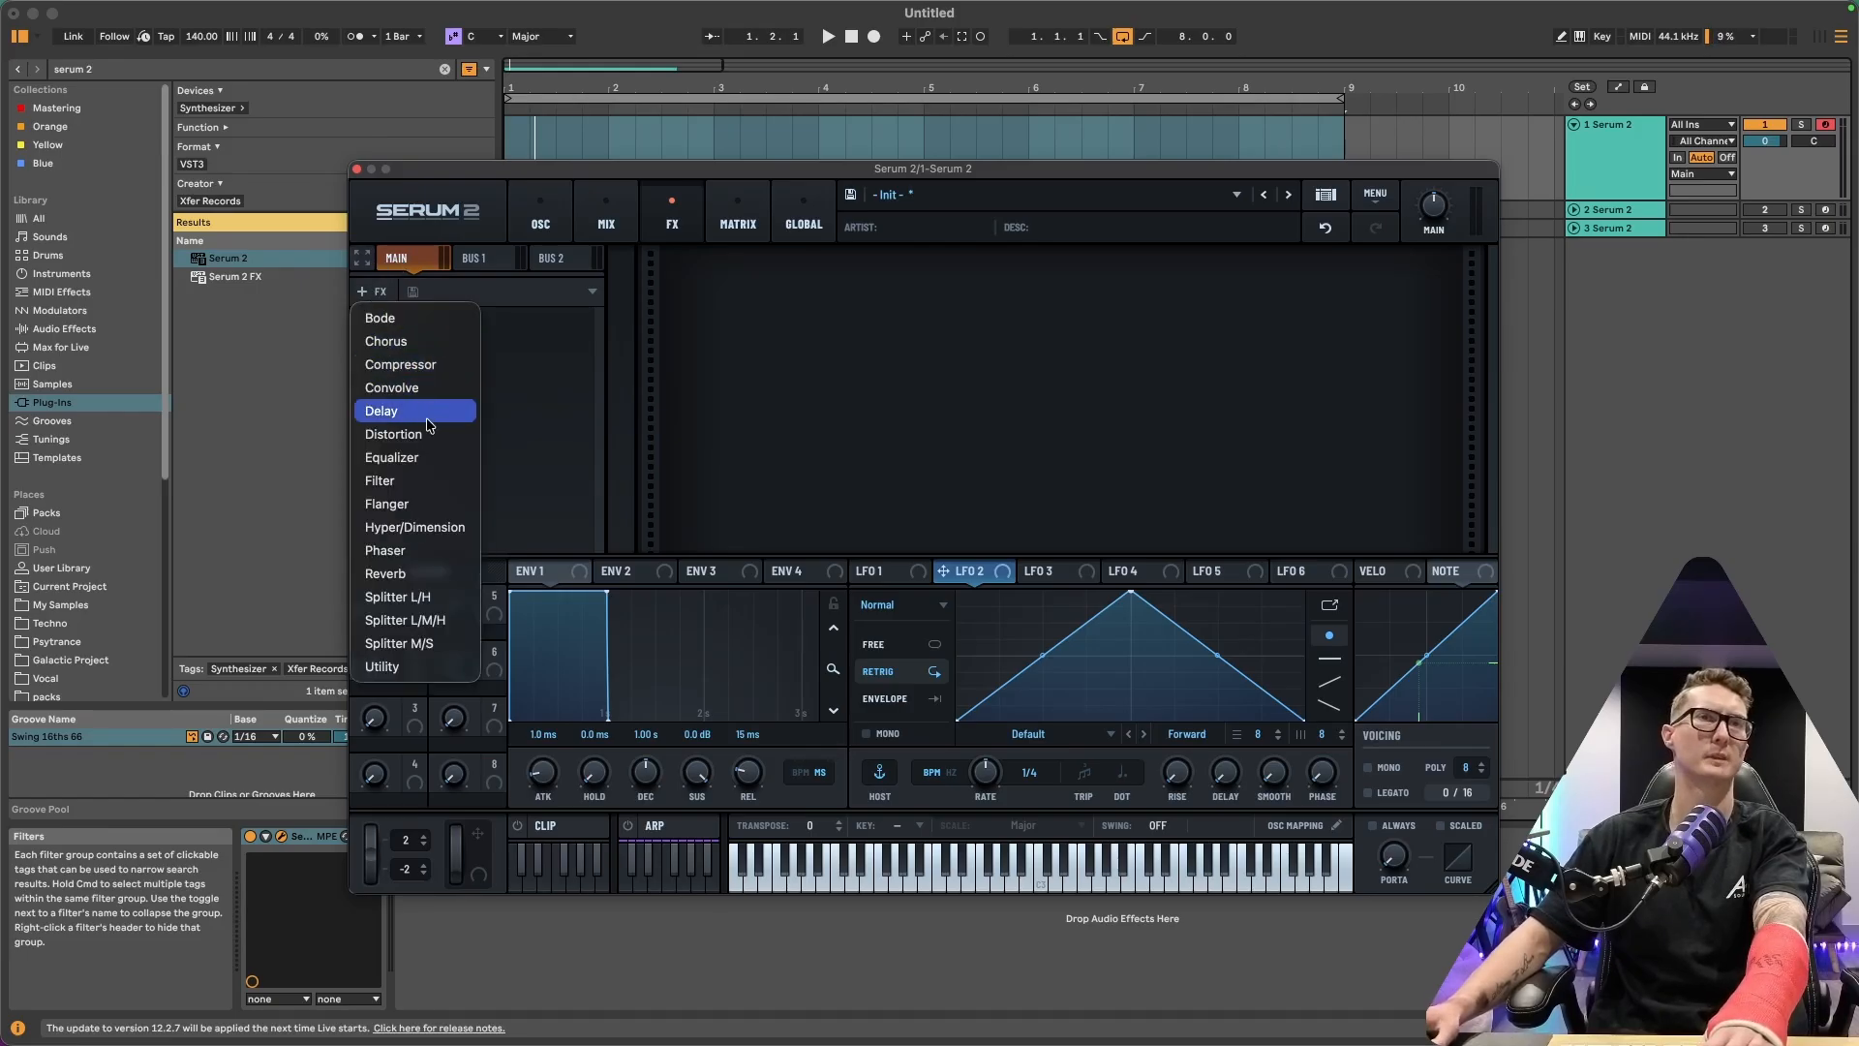
{"action": "left_click", "coordinate": [419, 488]}
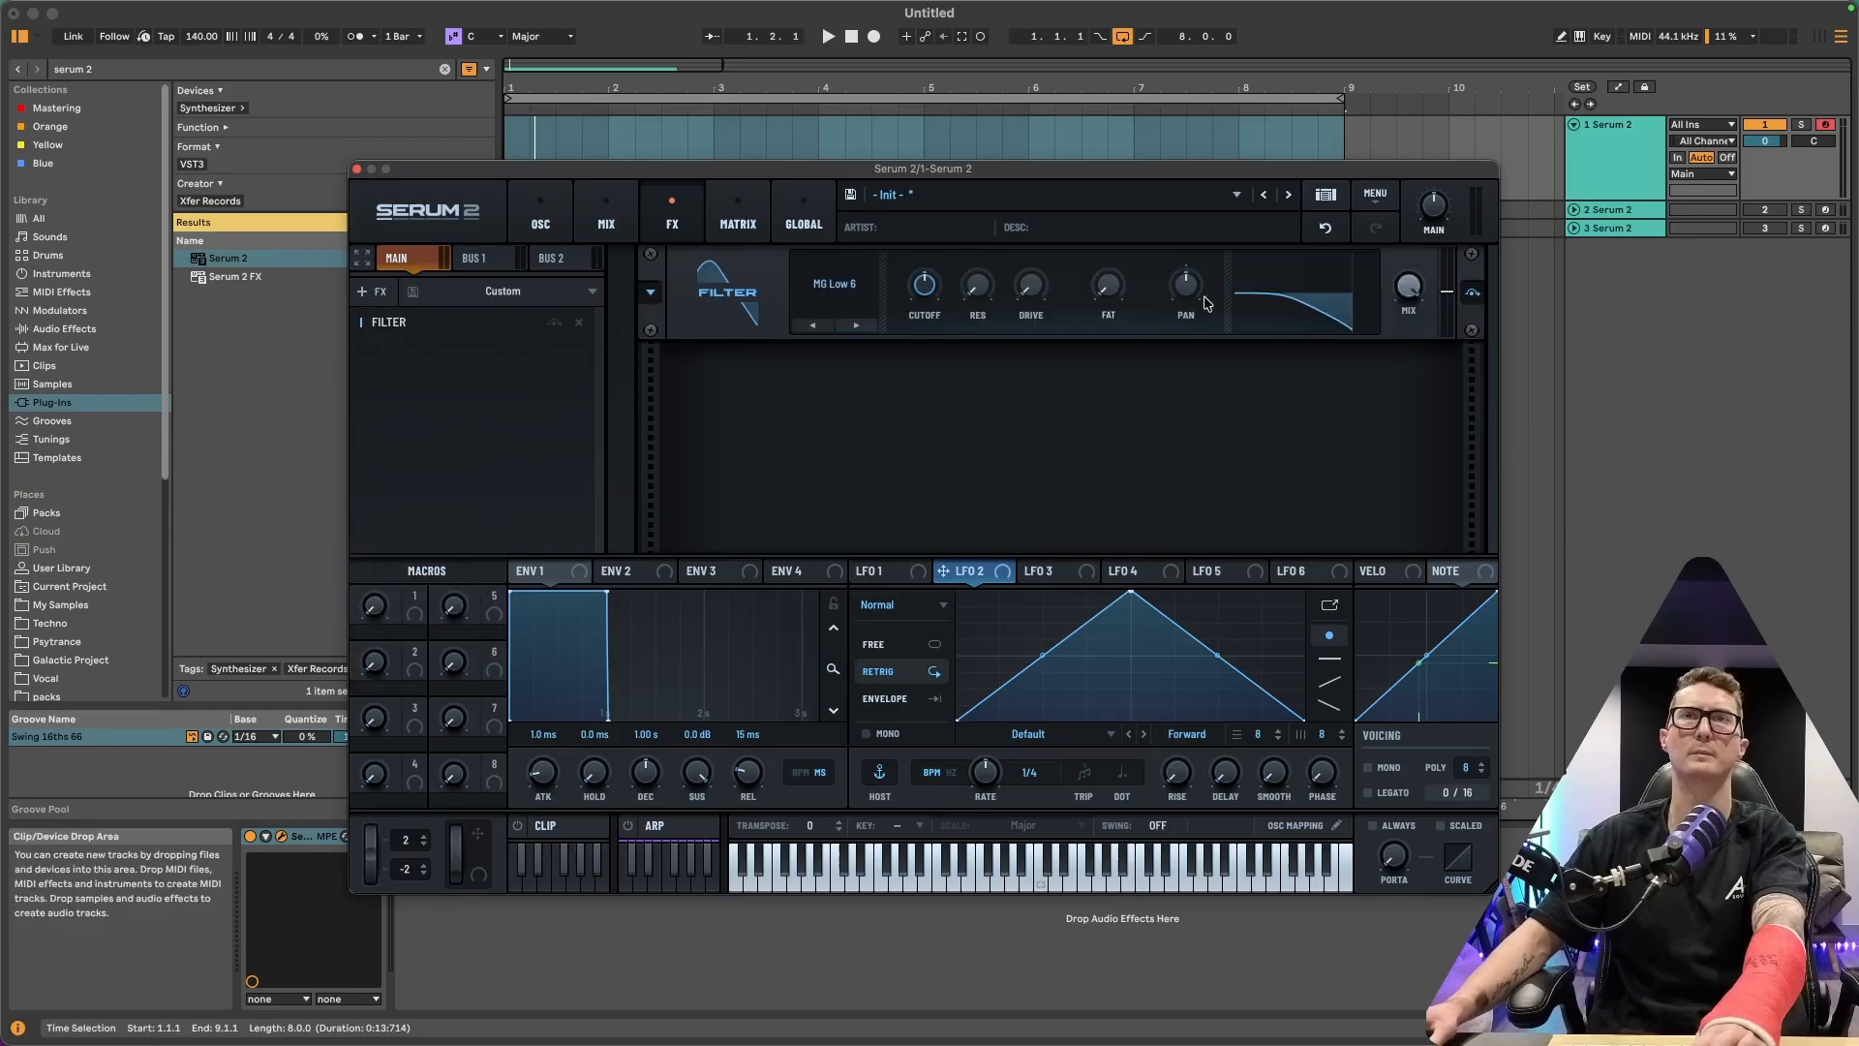
Change the filter type to MG Low 18 and raise its drive
{"action": "left_click", "coordinate": [857, 326]}
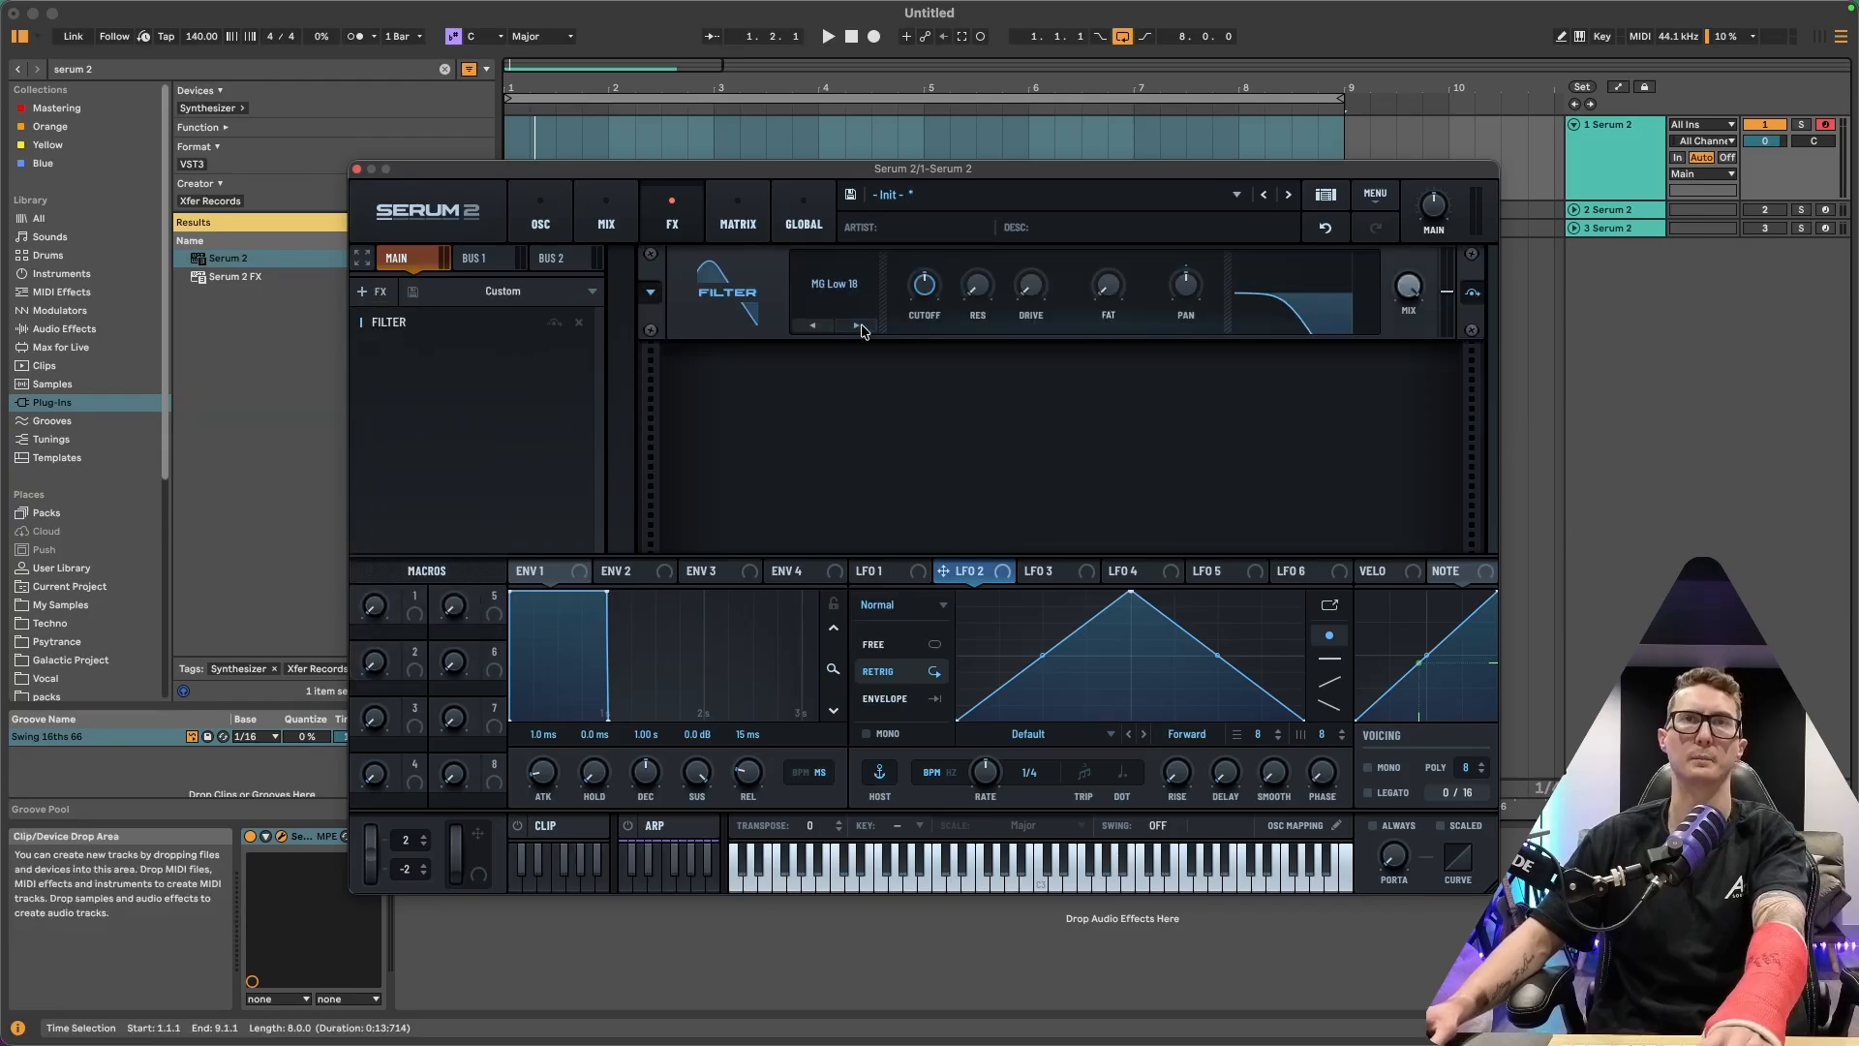
{"action": "left_click", "coordinate": [857, 325]}
{"action": "mouse_move", "coordinate": [922, 306]}
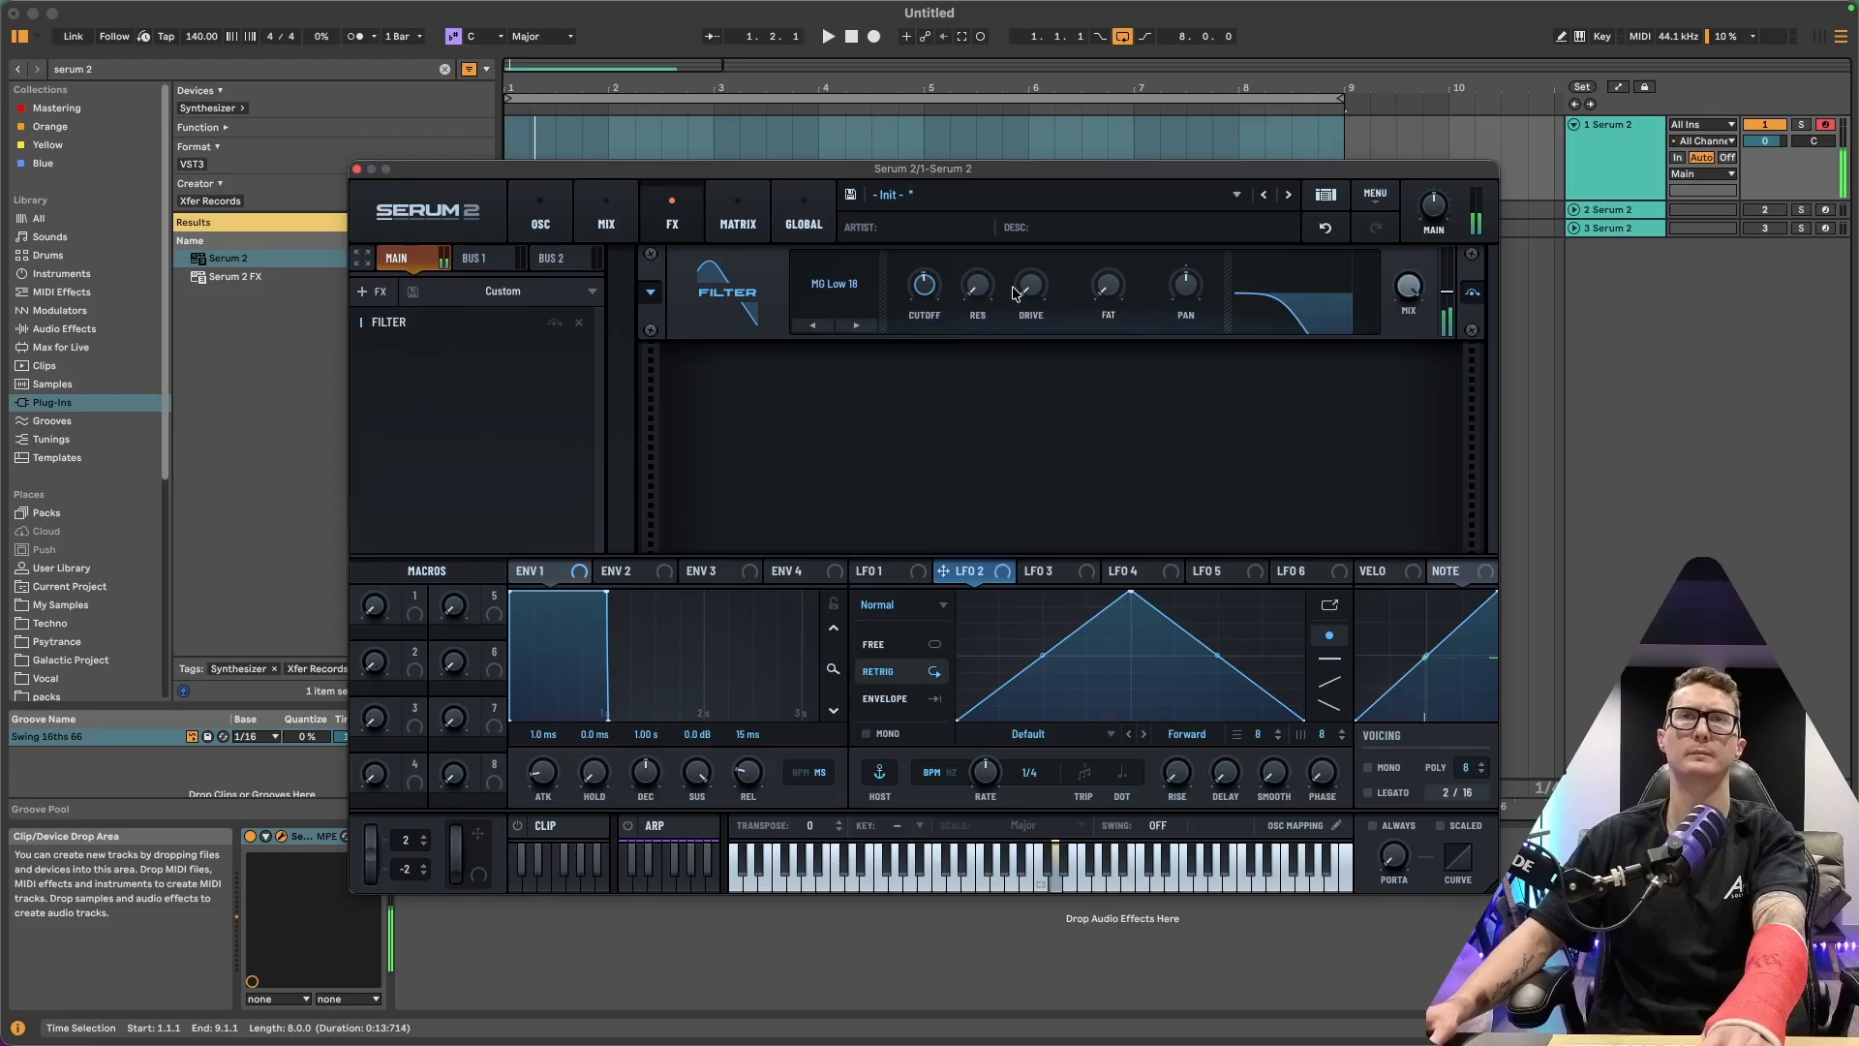
{"action": "mouse_move", "coordinate": [989, 302]}
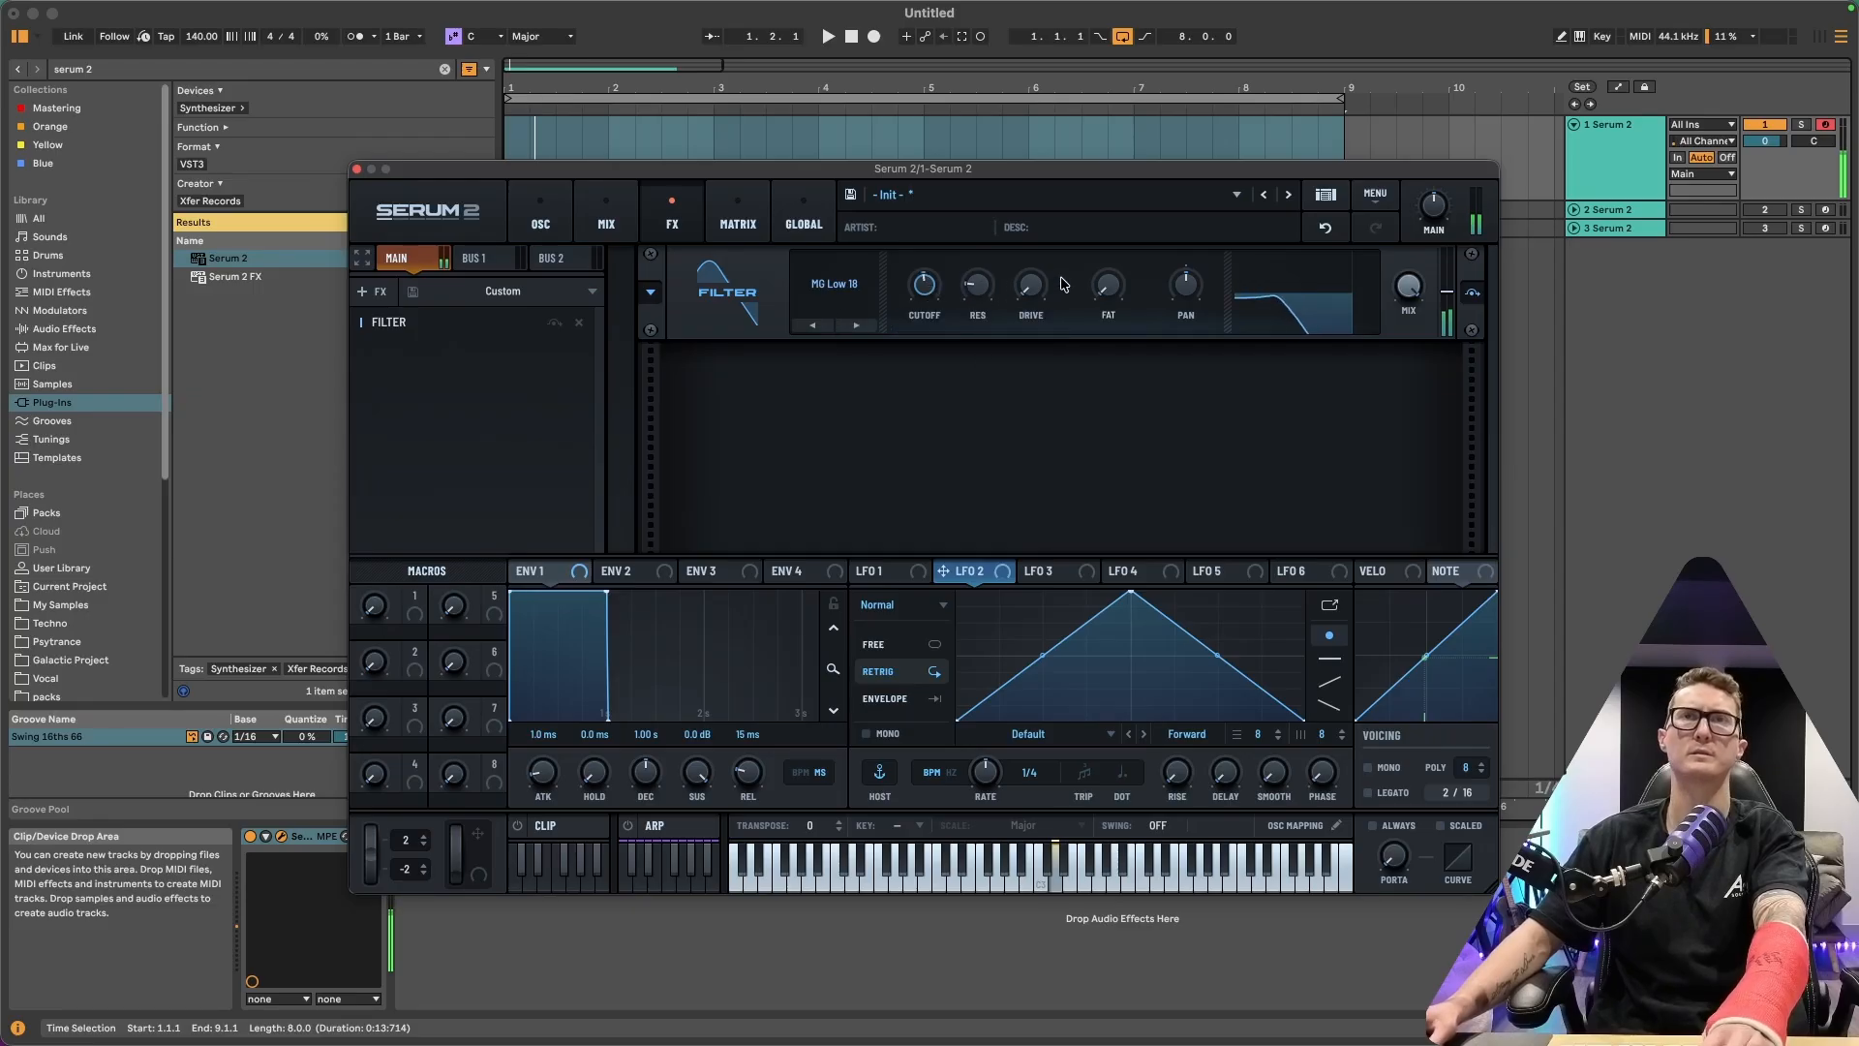
{"action": "left_click_drag", "start_coordinate": [1032, 287], "coordinate": [1036, 230]}
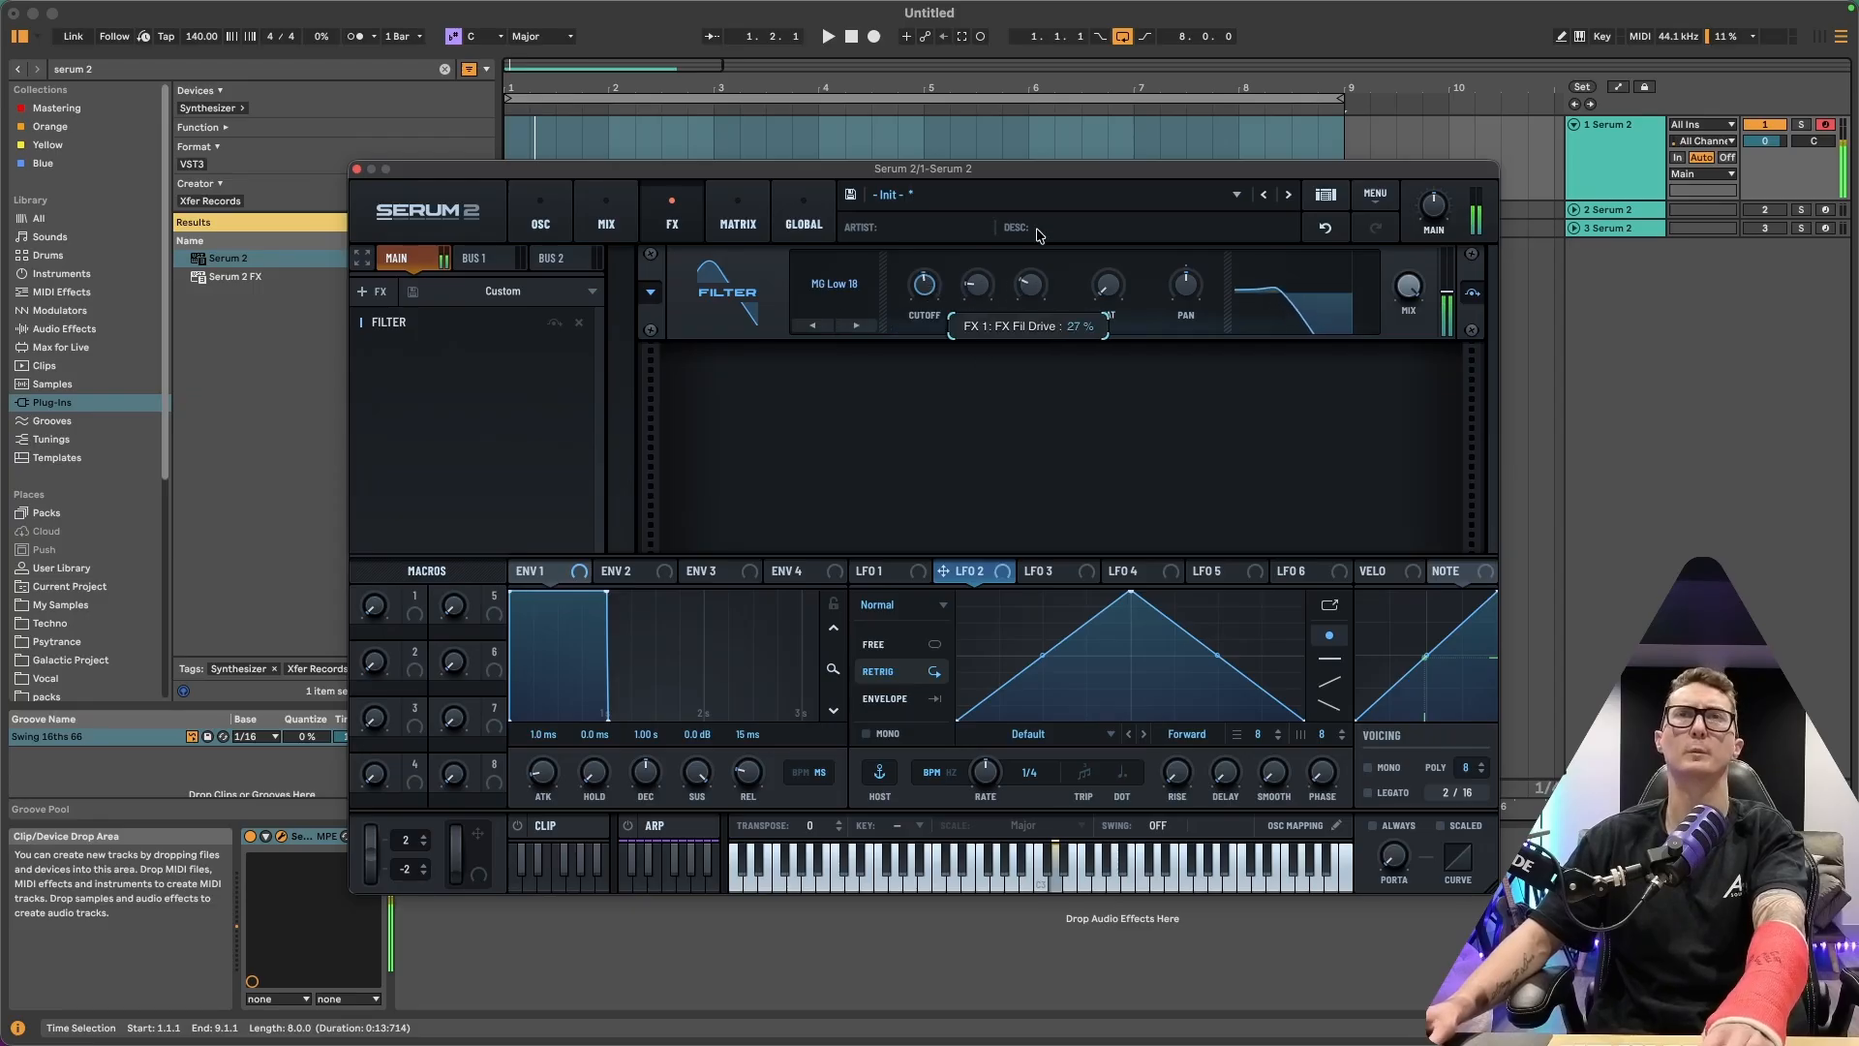
Add a Distortion effect and set its mode to Soft Sat
{"action": "left_click", "coordinate": [374, 292]}
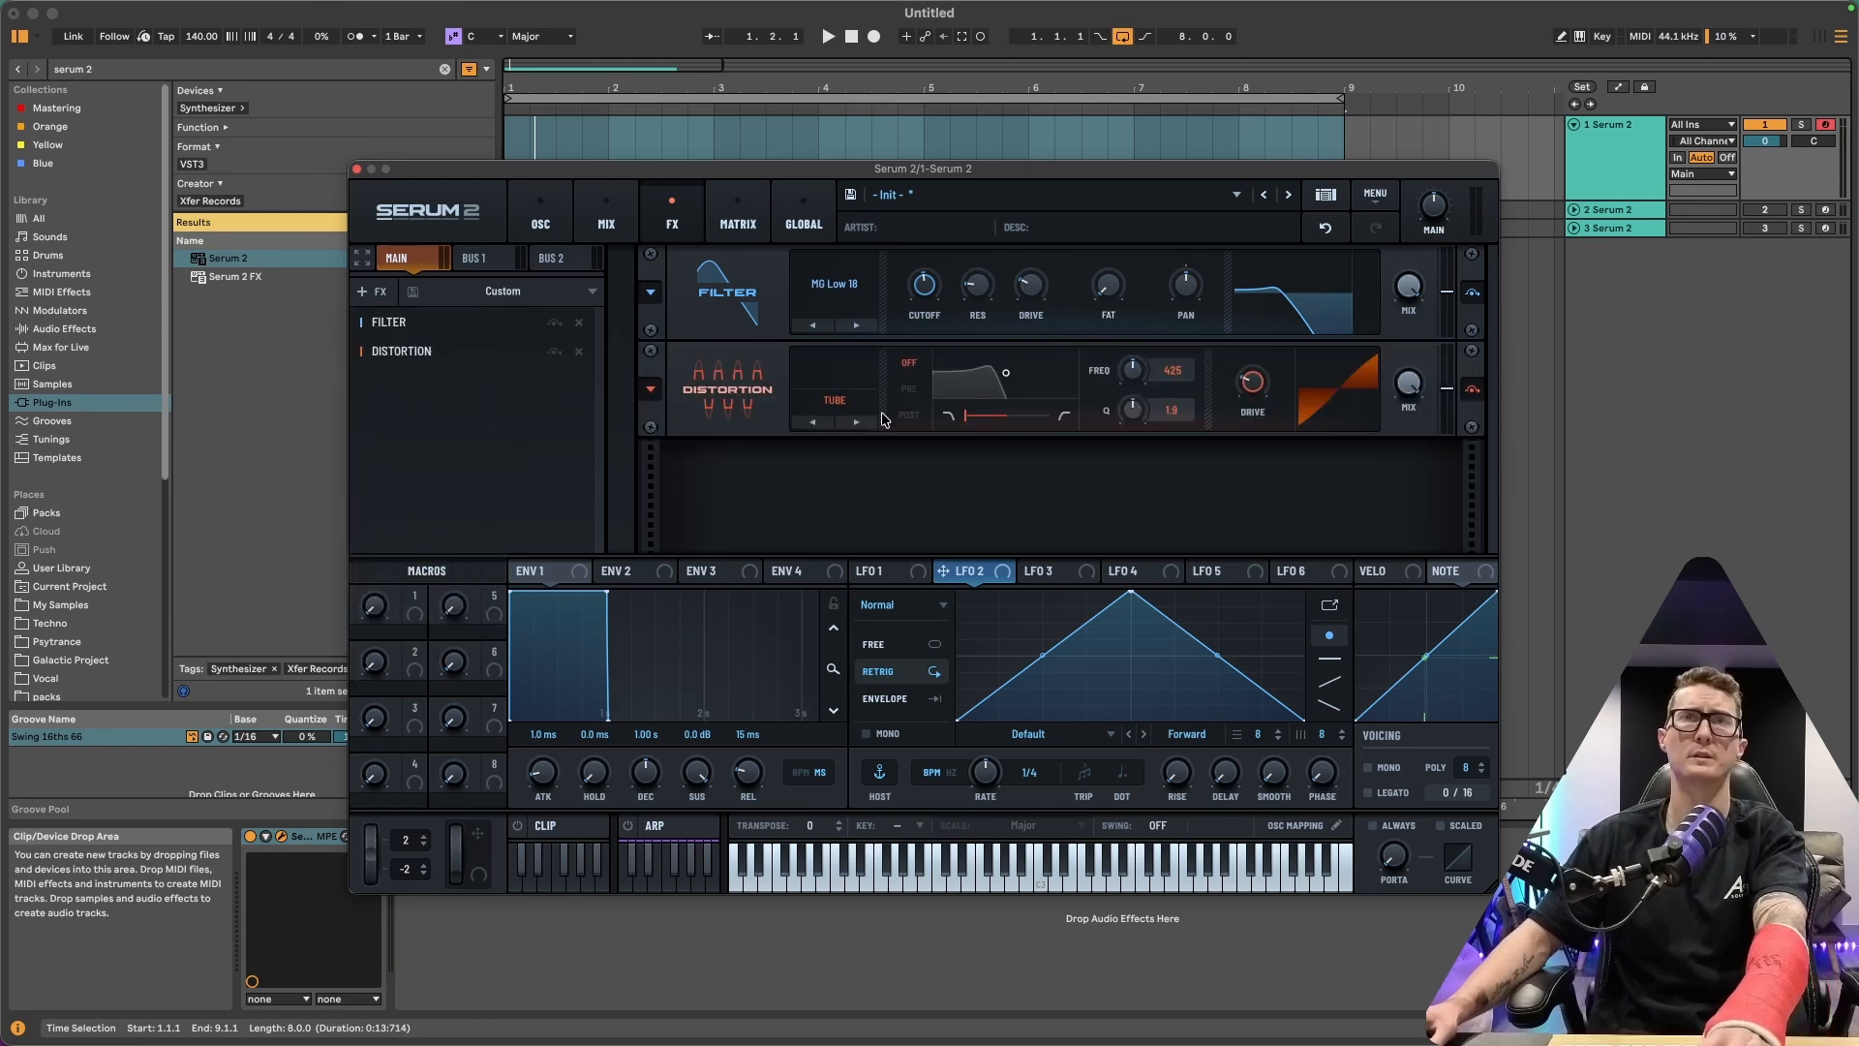
{"action": "left_click", "coordinate": [852, 404]}
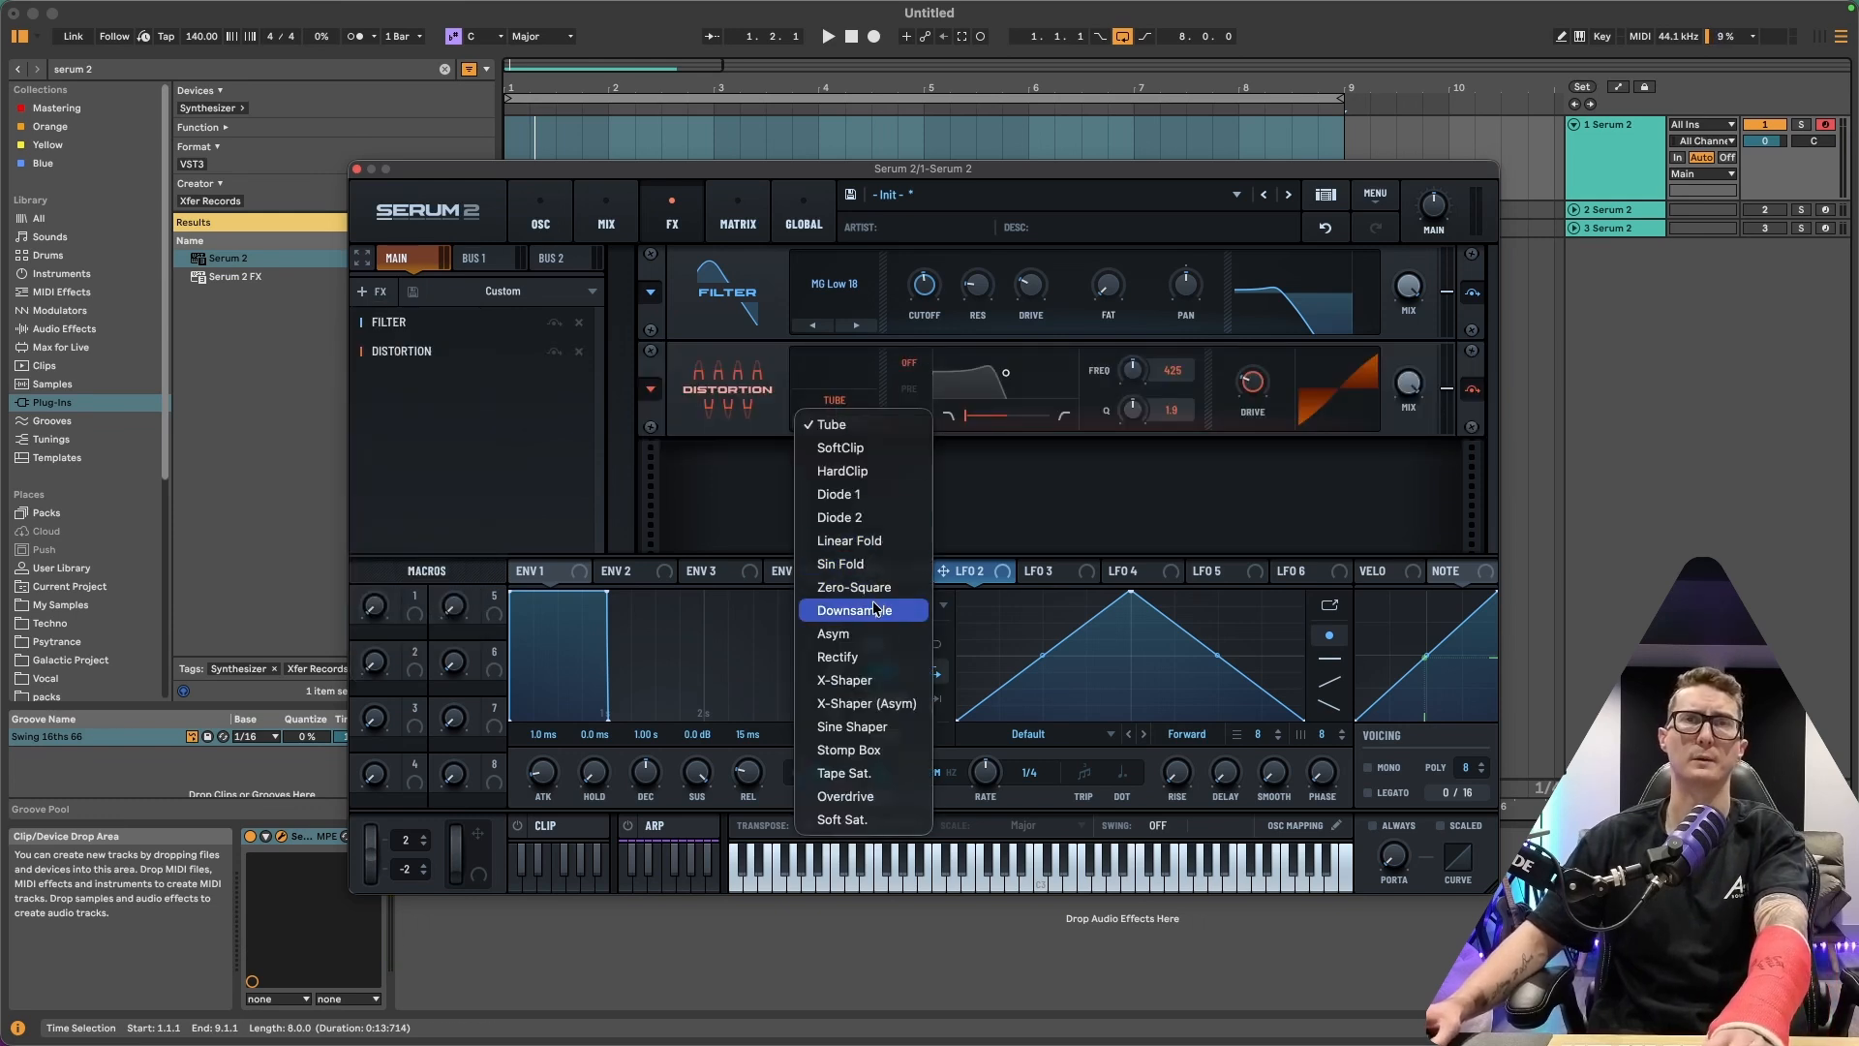
{"action": "left_click", "coordinate": [841, 819]}
{"action": "mouse_move", "coordinate": [1397, 441]}
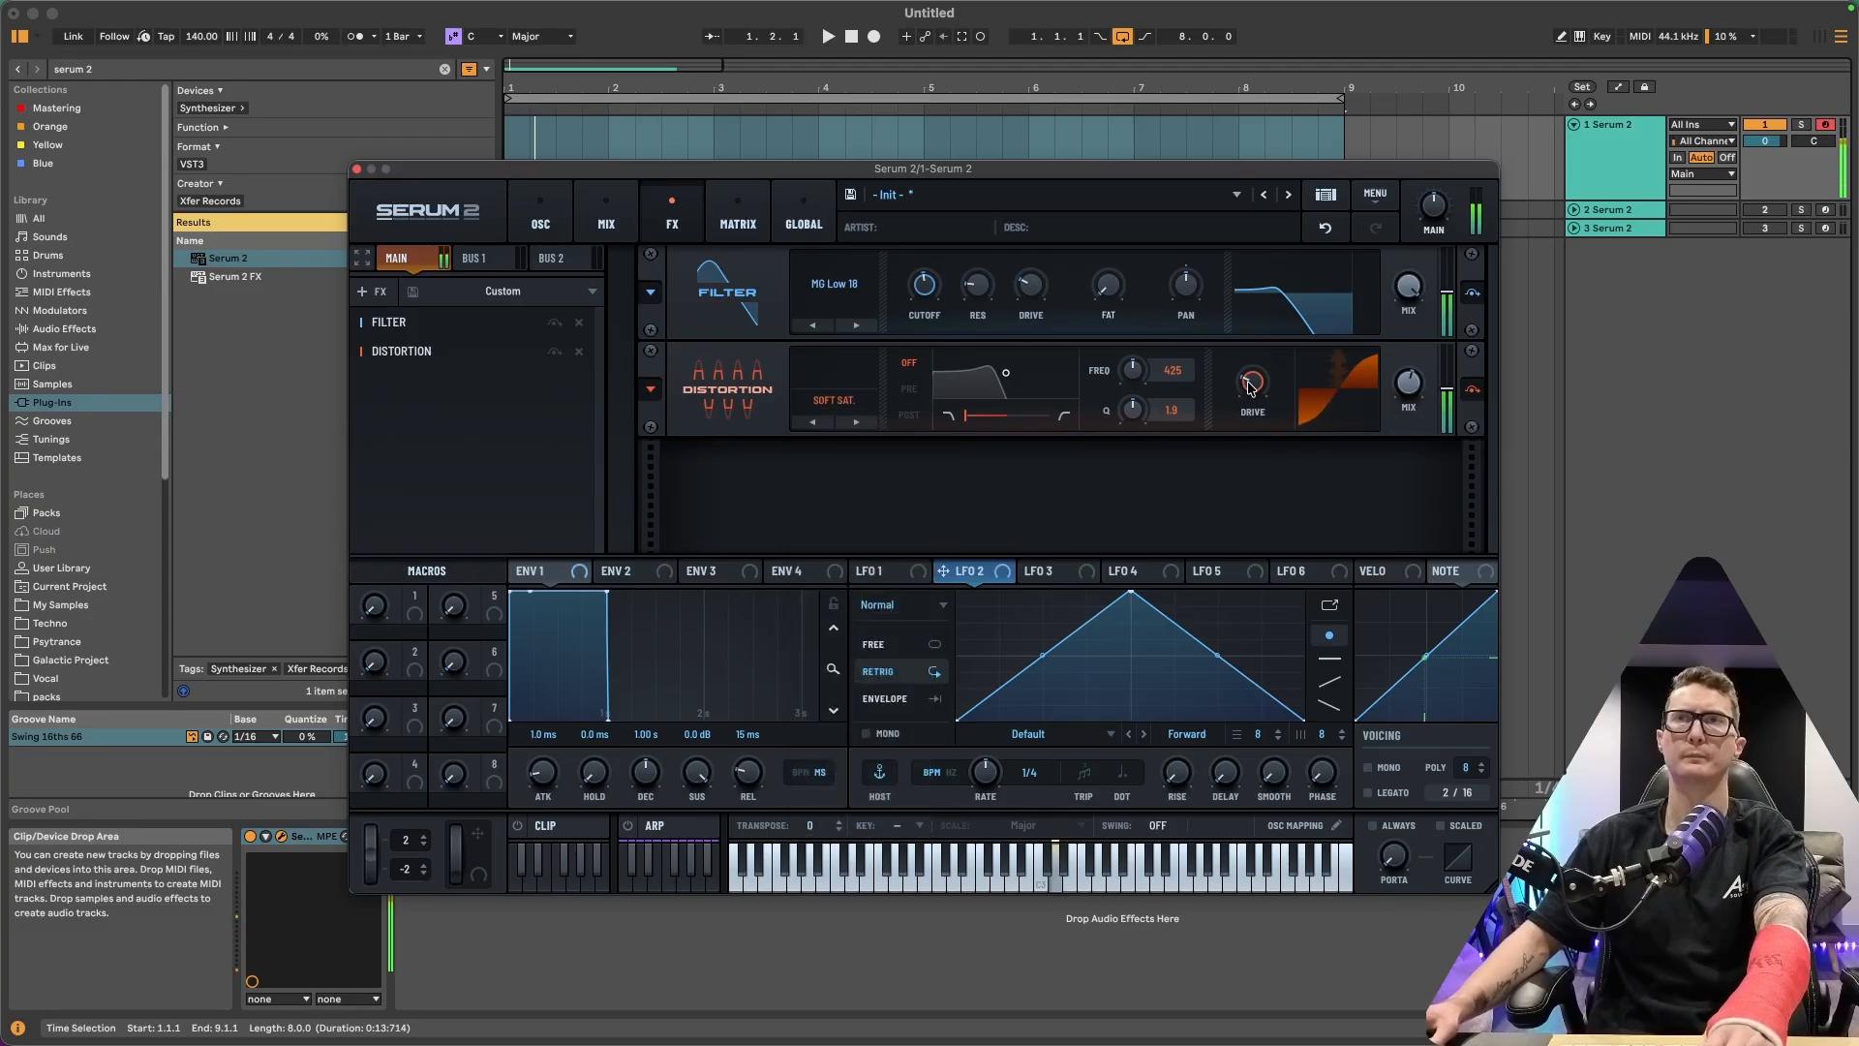
Enable OSC B and set its unison to 16 voices
{"action": "left_click", "coordinate": [539, 226]}
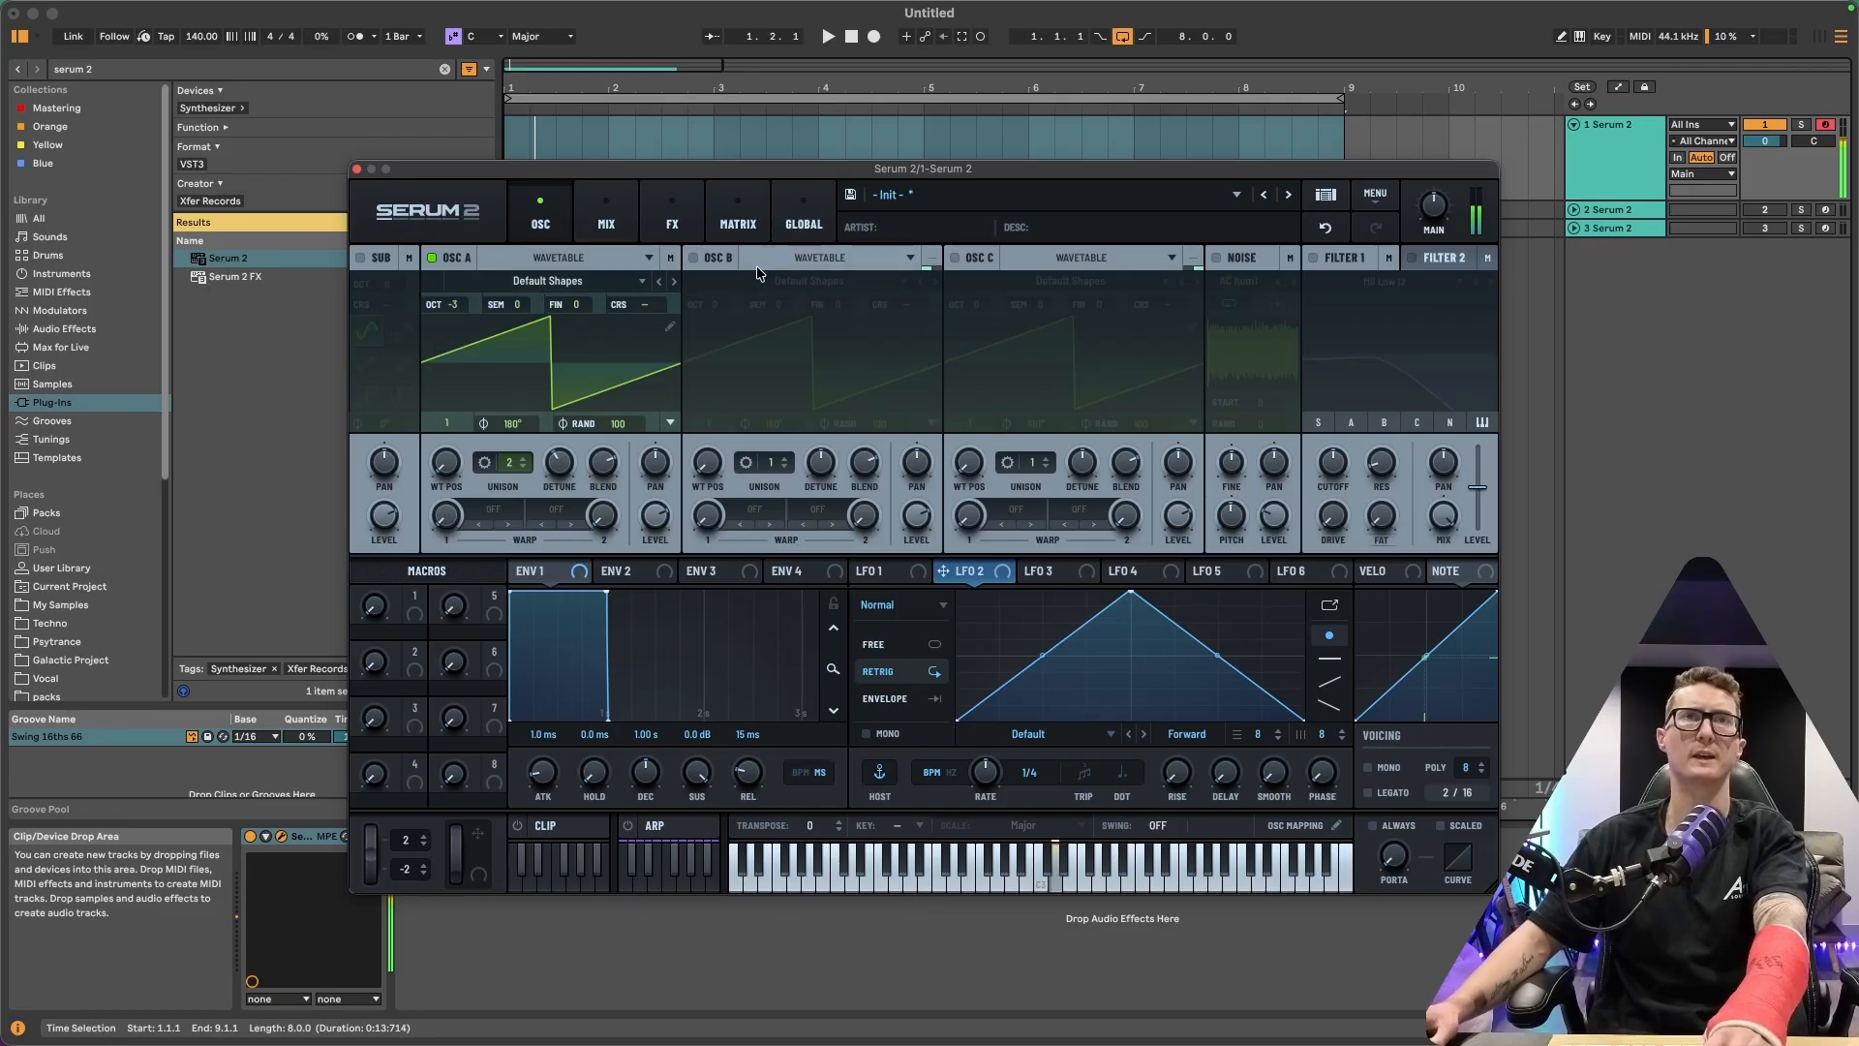
{"action": "left_click", "coordinate": [693, 257]}
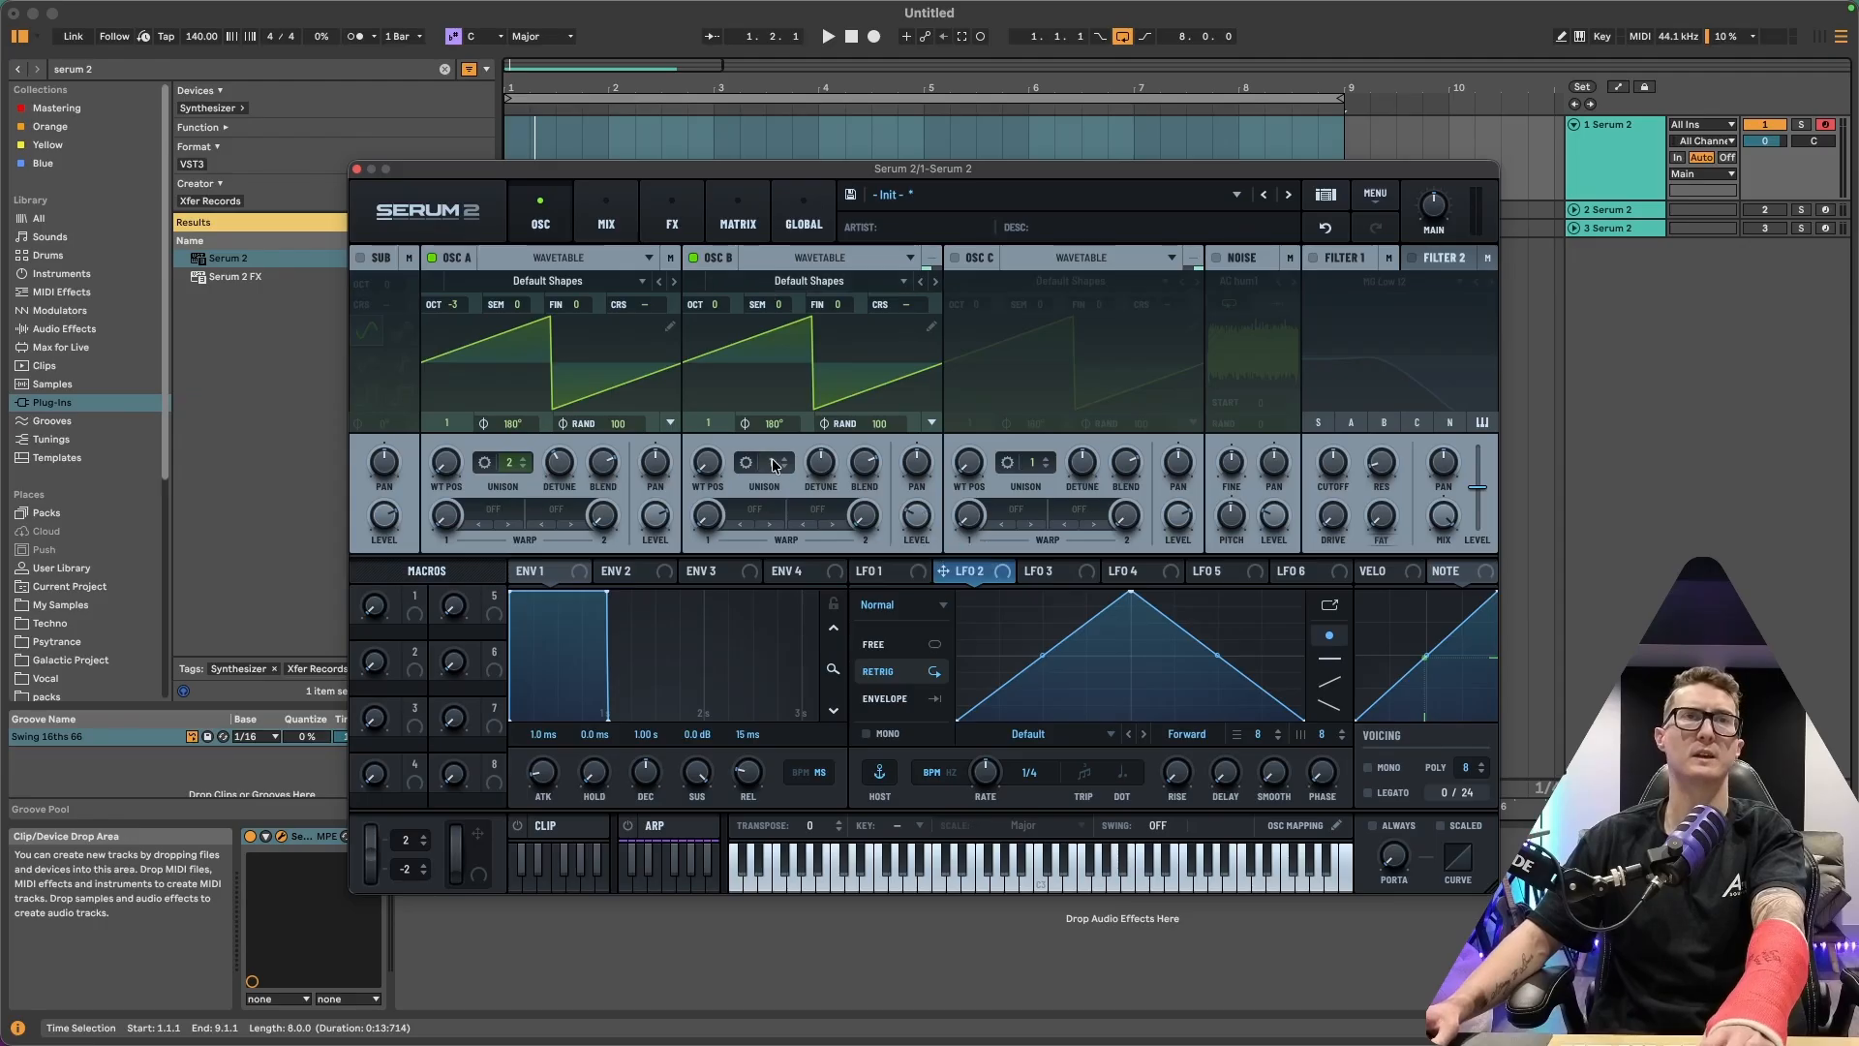
{"action": "left_click_drag", "start_coordinate": [774, 466], "coordinate": [826, 333]}
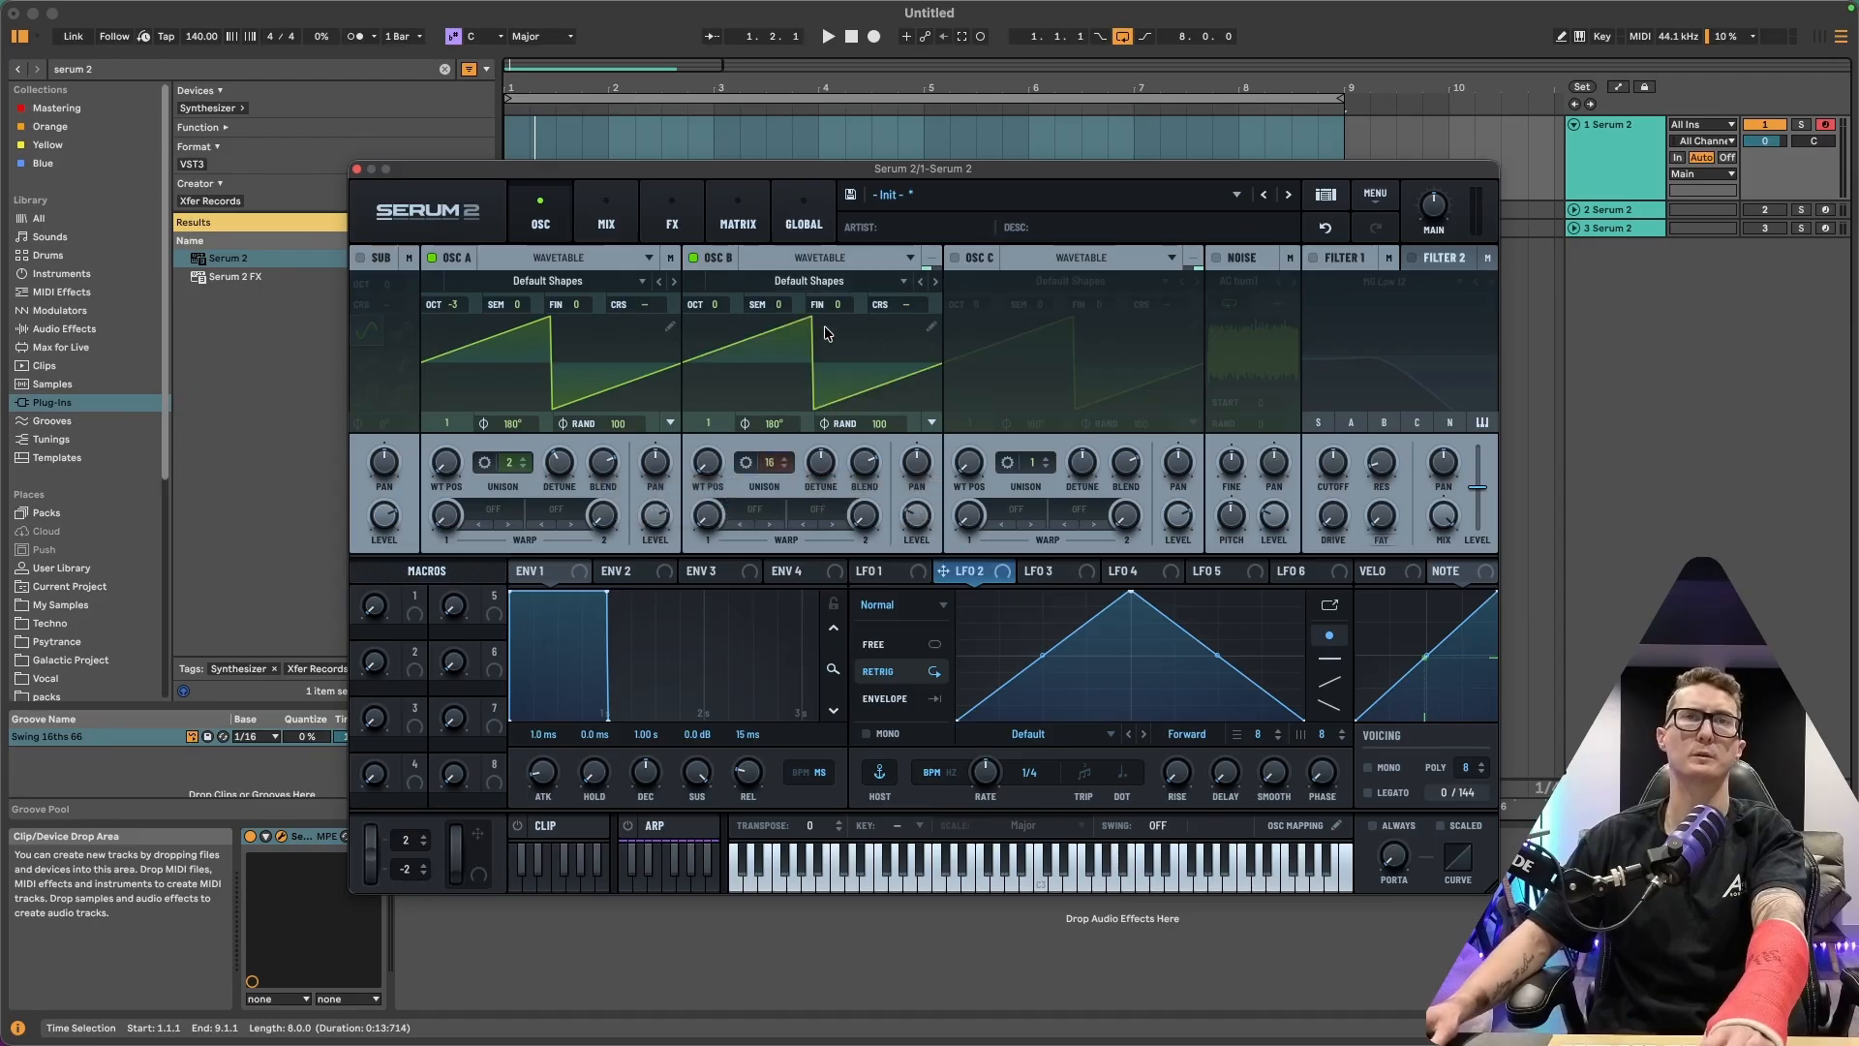
Modulate OSC B's level with LFO 1 and set LFO 1's rate to 2 bar
{"action": "left_click", "coordinate": [876, 575]}
{"action": "left_click_drag", "start_coordinate": [886, 578], "coordinate": [904, 503]}
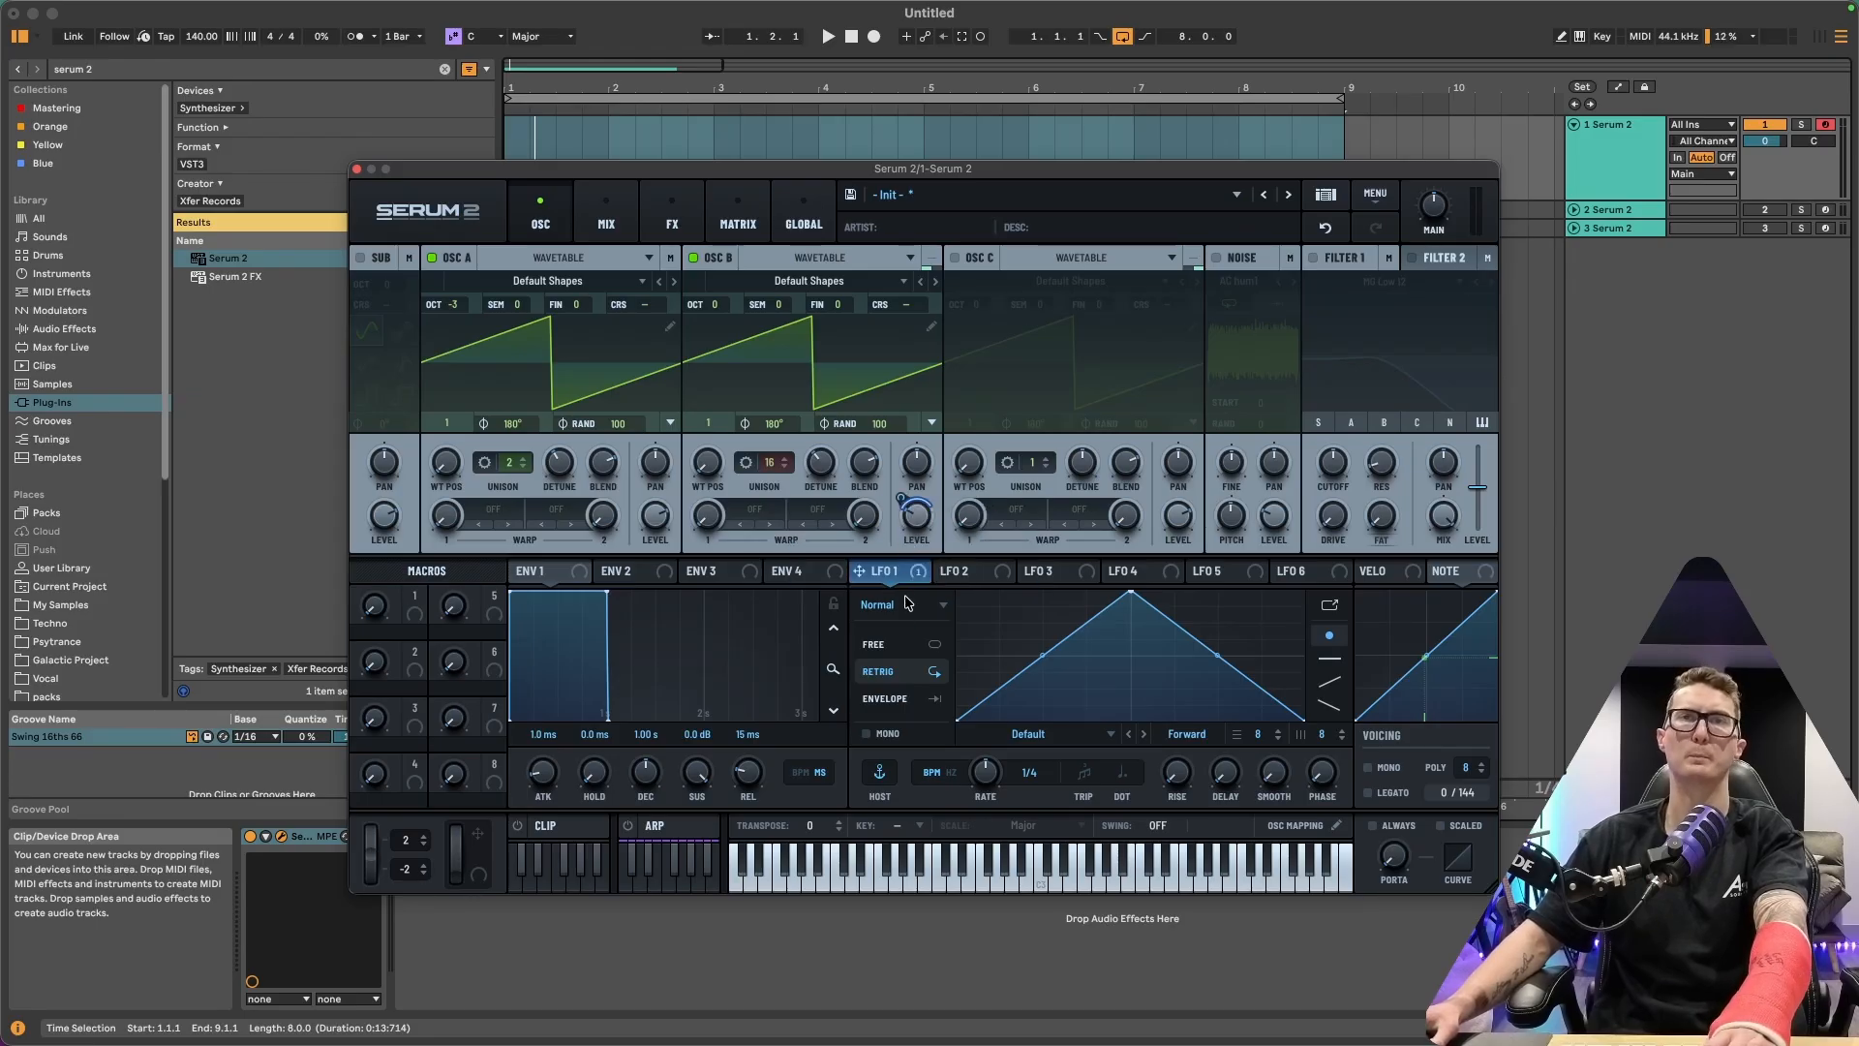
{"action": "left_click_drag", "start_coordinate": [985, 775], "coordinate": [985, 809]}
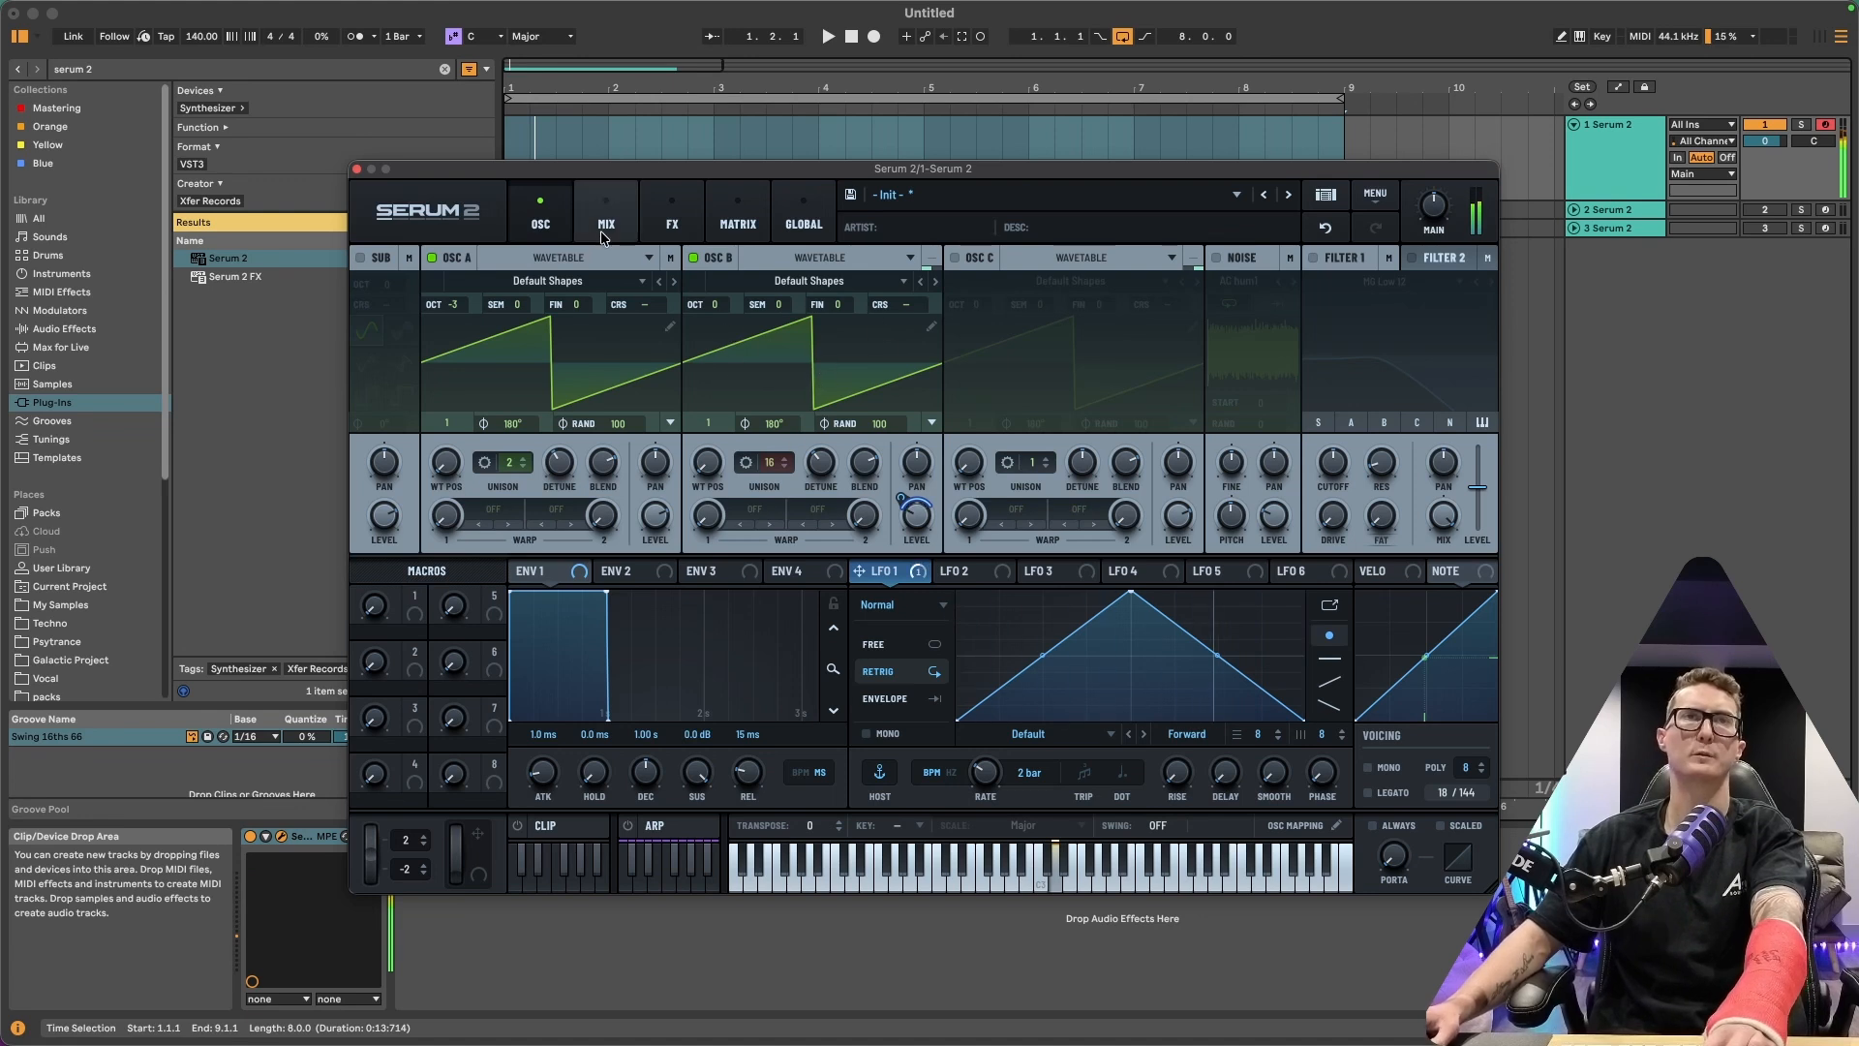
Add a Distortion and a Reverb effect to the Bus 1 FX chain
{"action": "left_click", "coordinate": [677, 224]}
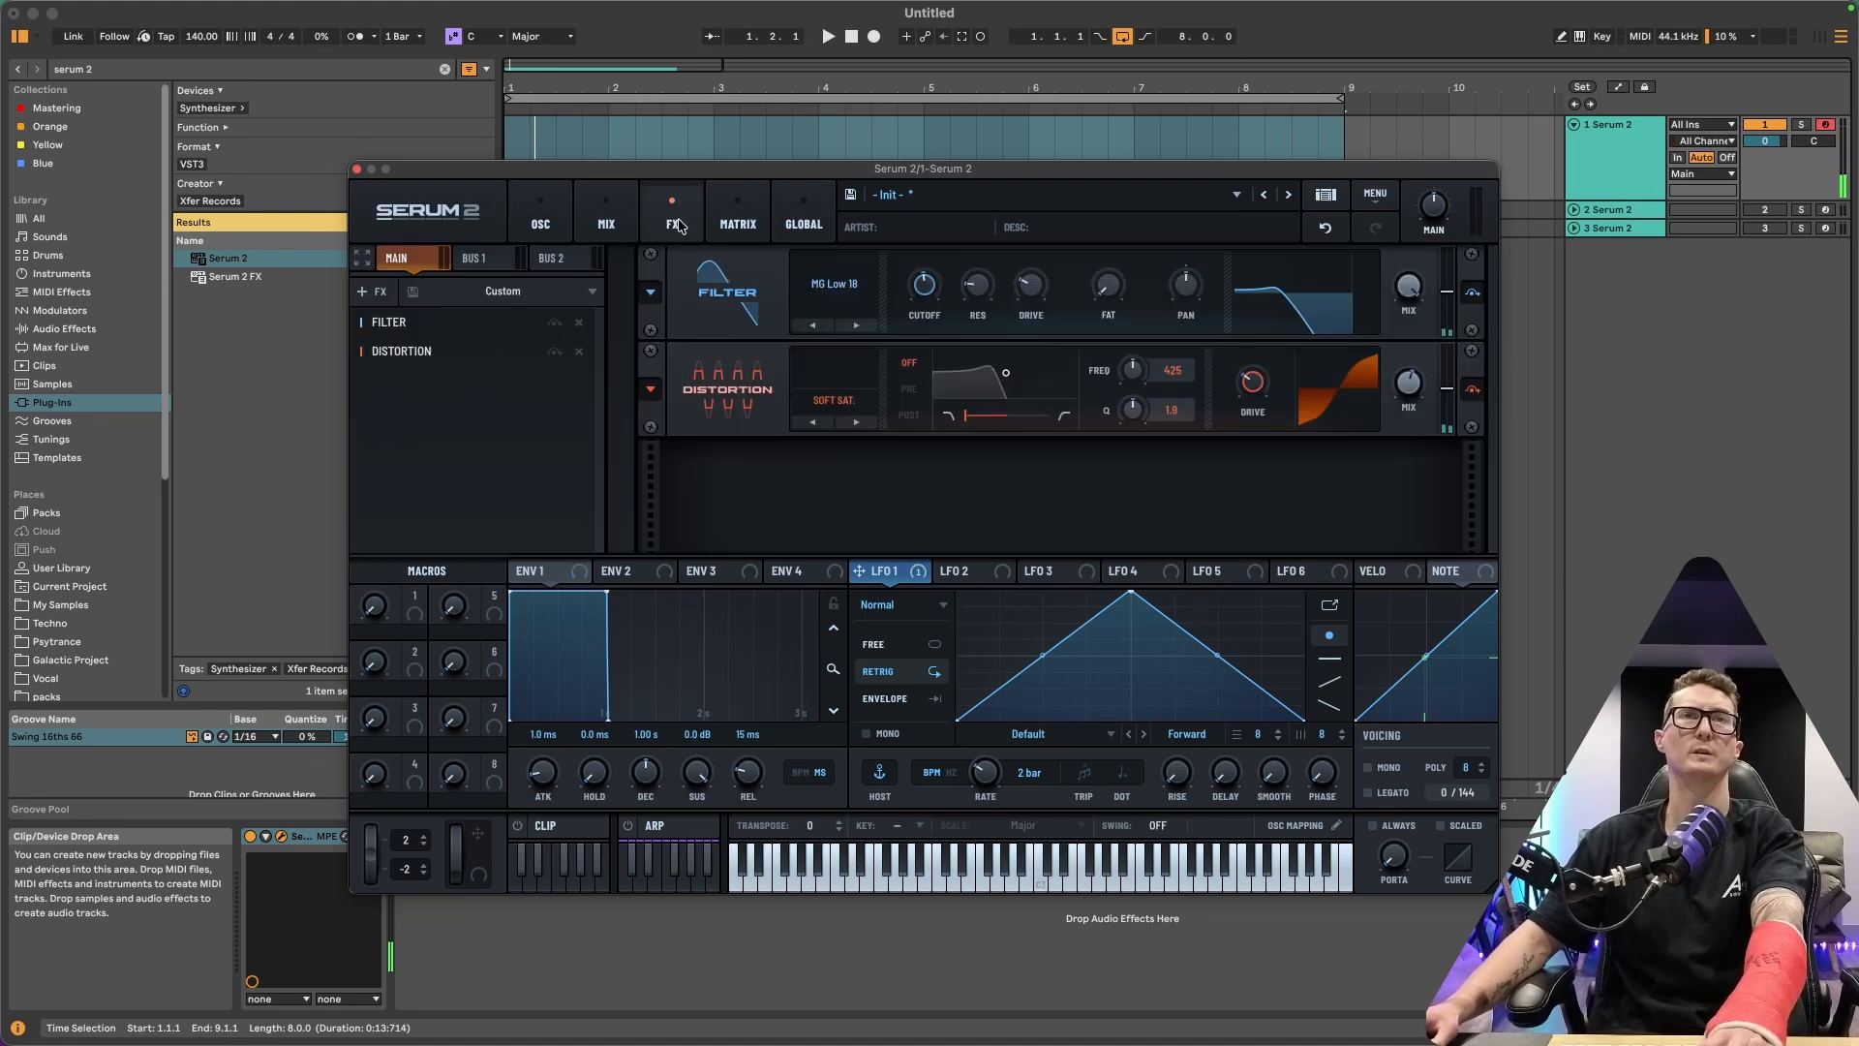
{"action": "left_click", "coordinate": [475, 259]}
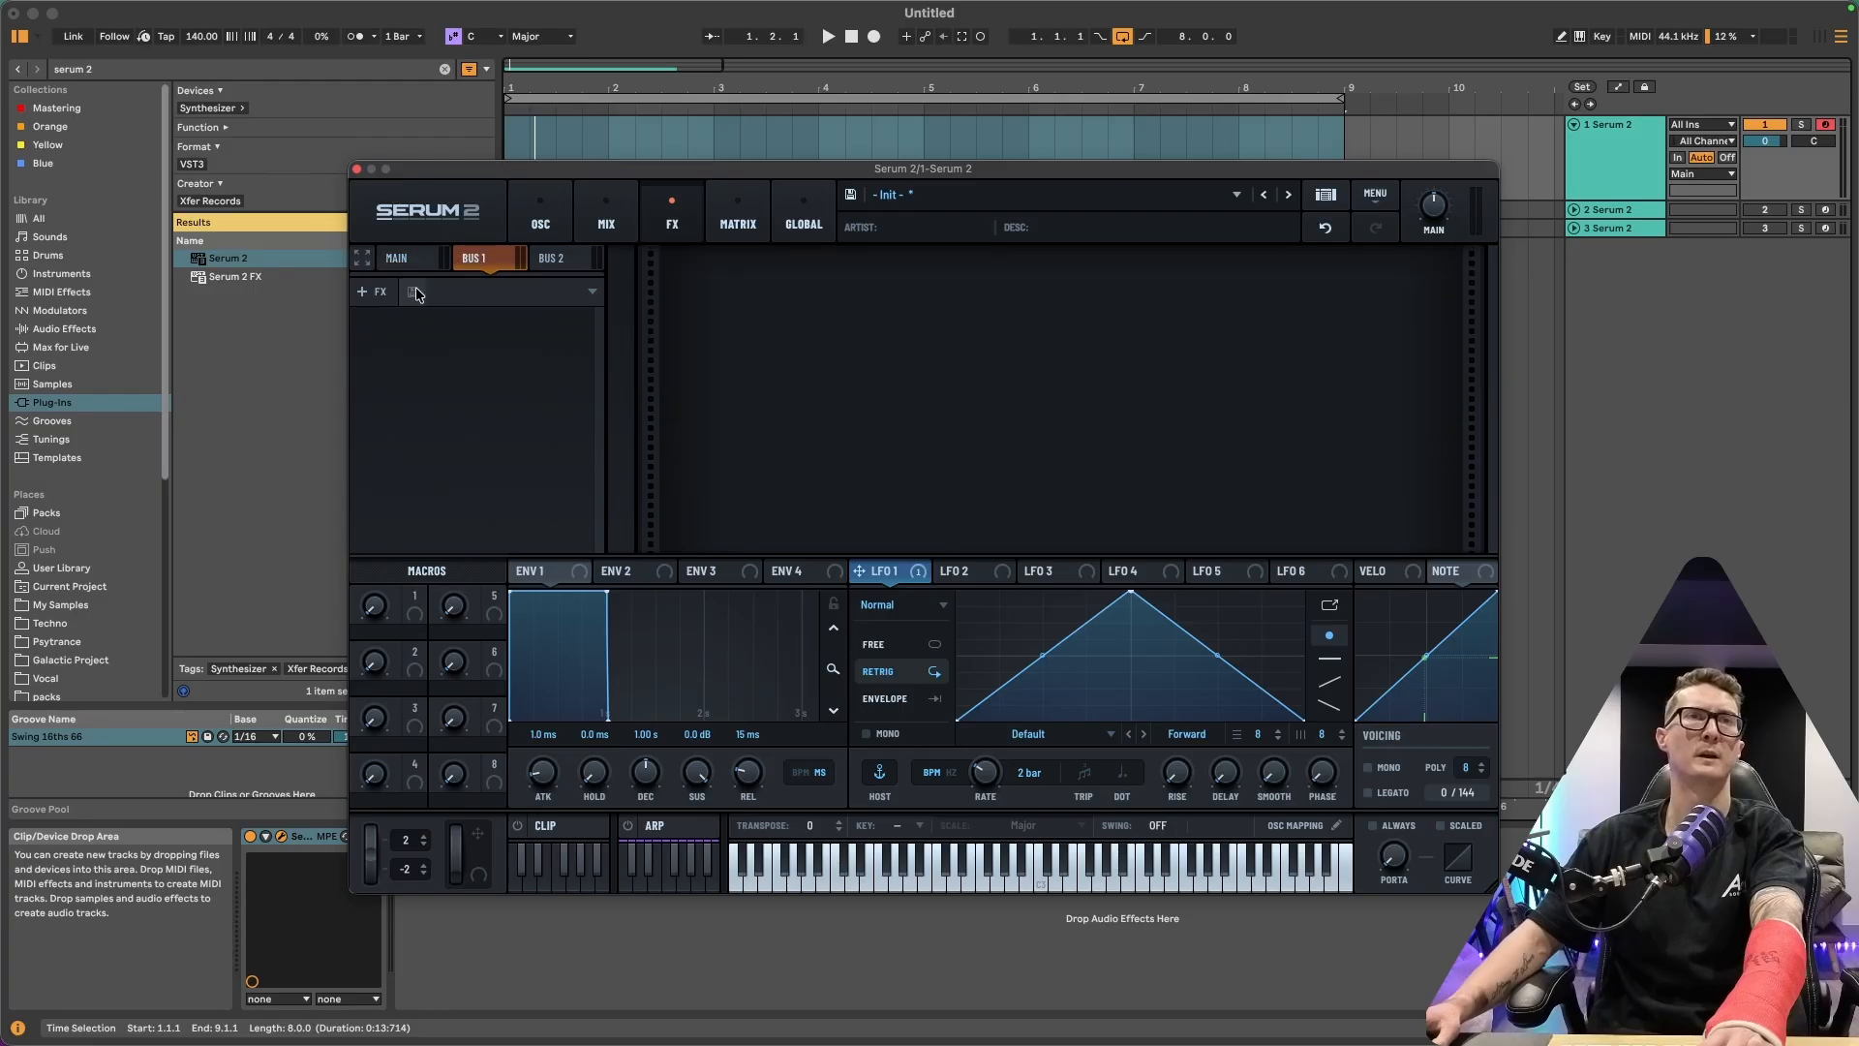
{"action": "left_click", "coordinate": [373, 291]}
{"action": "left_click", "coordinate": [1113, 319]}
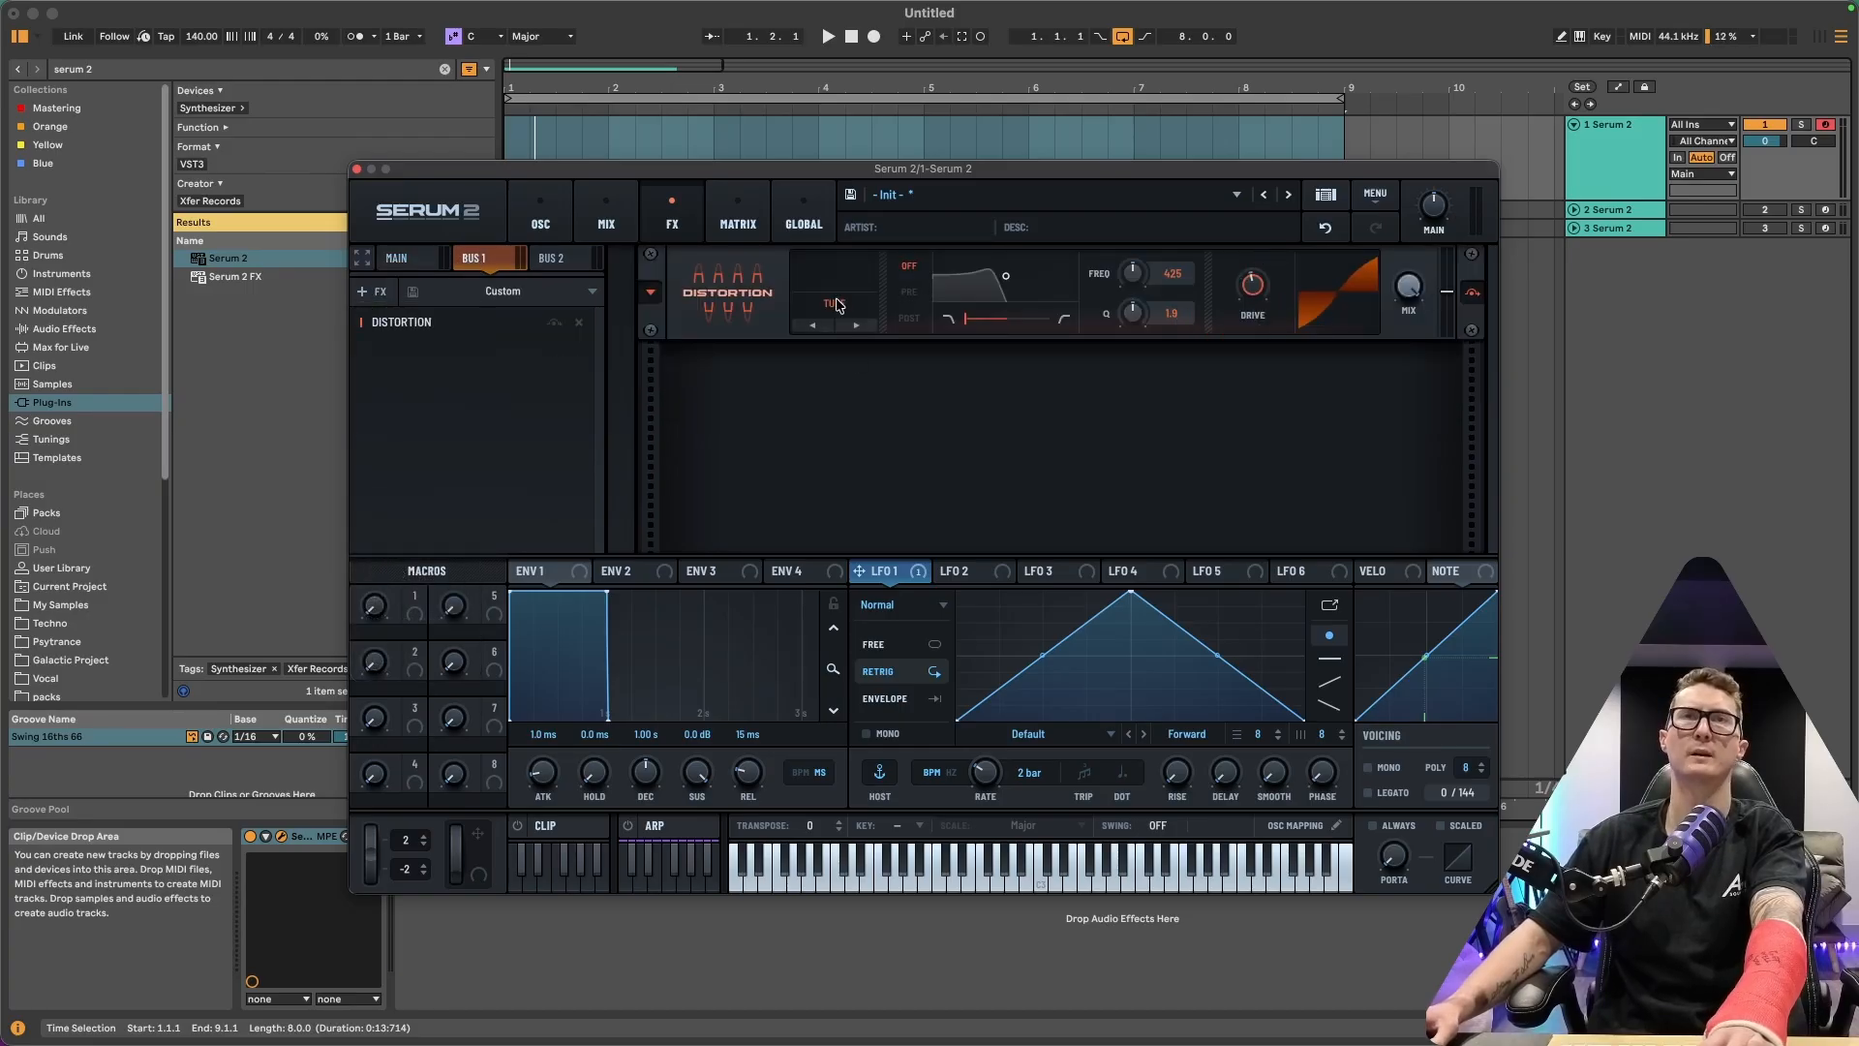
{"action": "mouse_move", "coordinate": [1412, 289]}
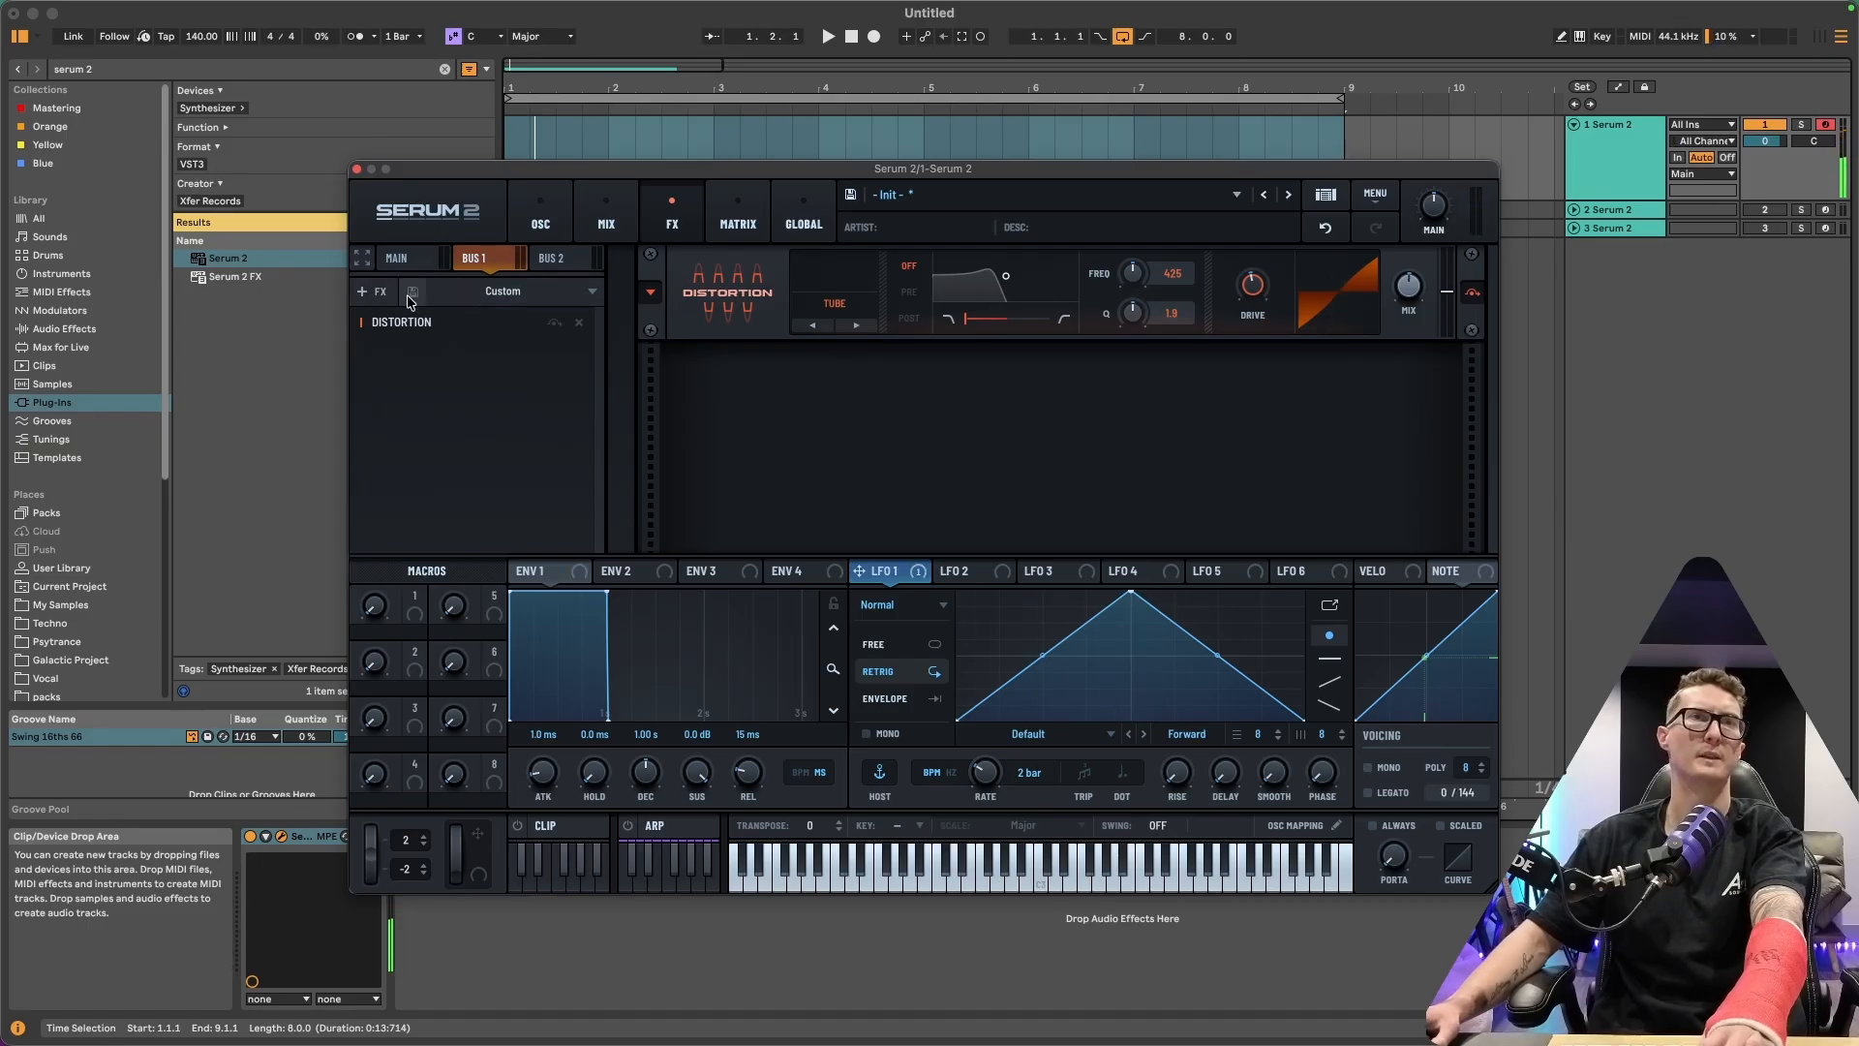
{"action": "left_click", "coordinate": [376, 292]}
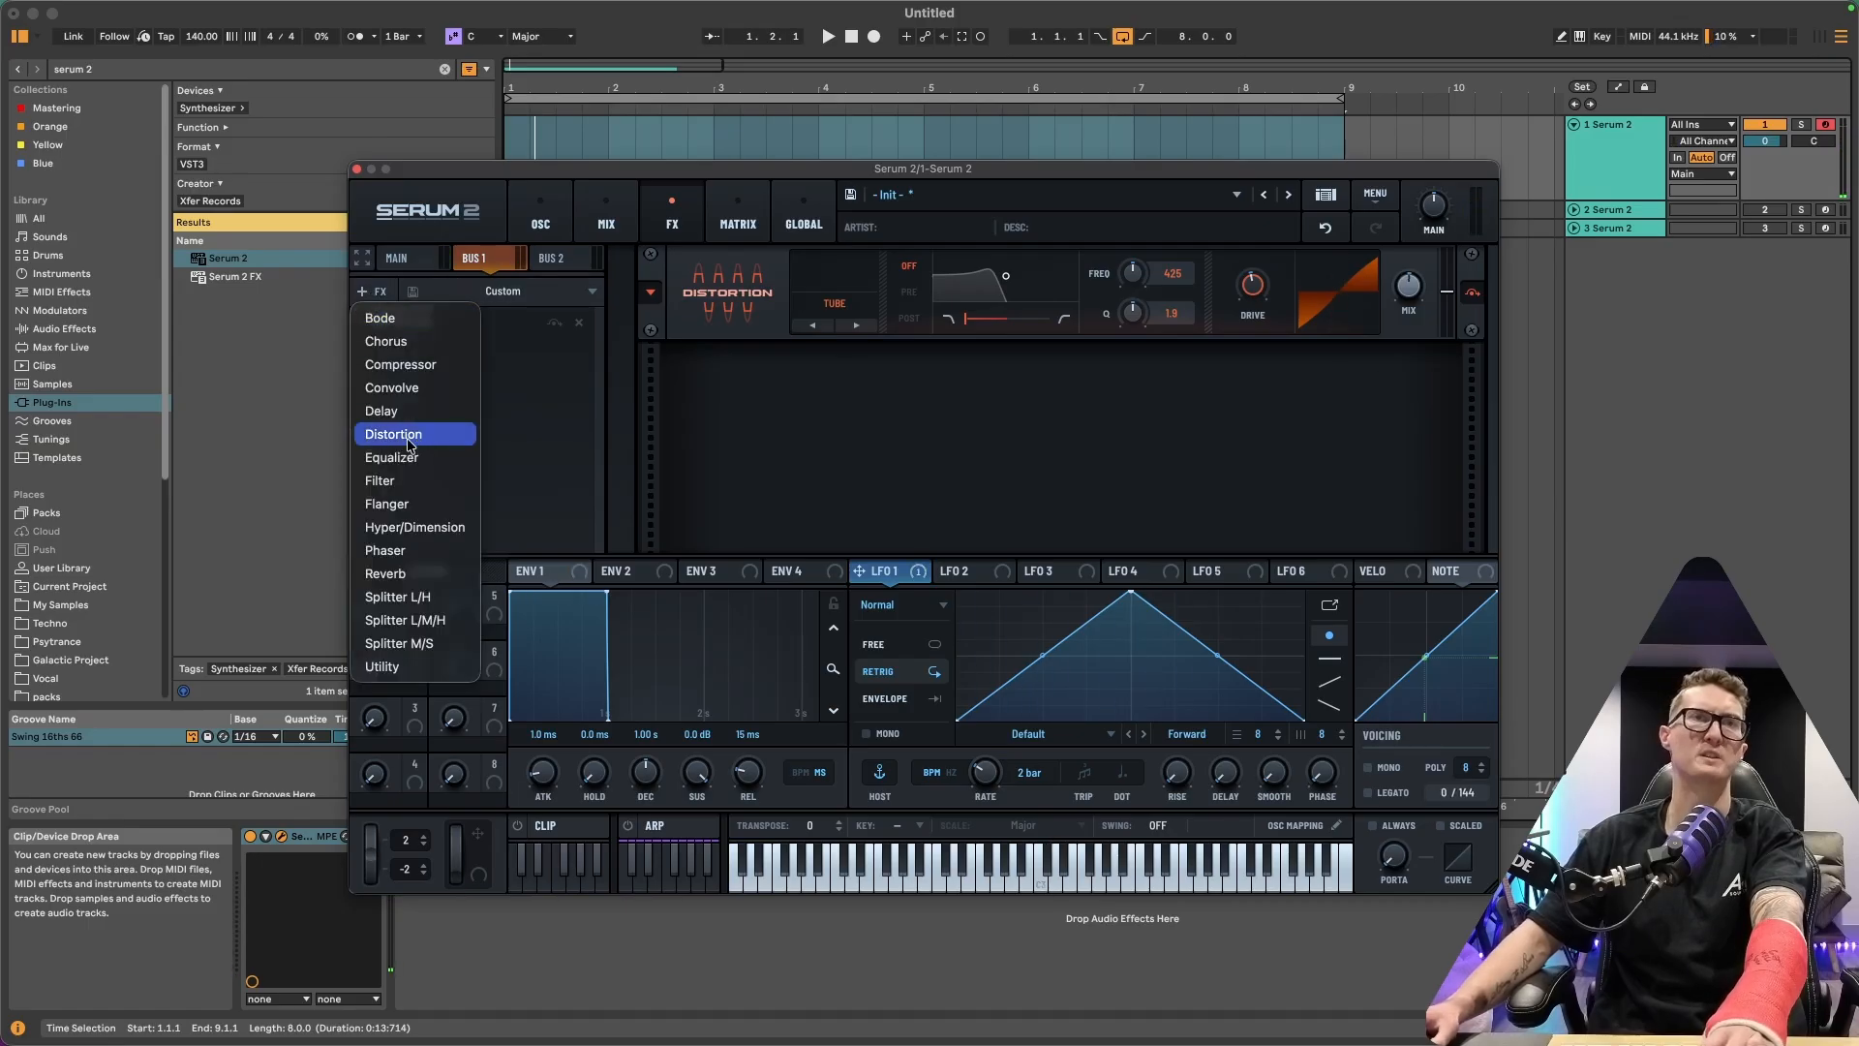
{"action": "left_click", "coordinate": [385, 573]}
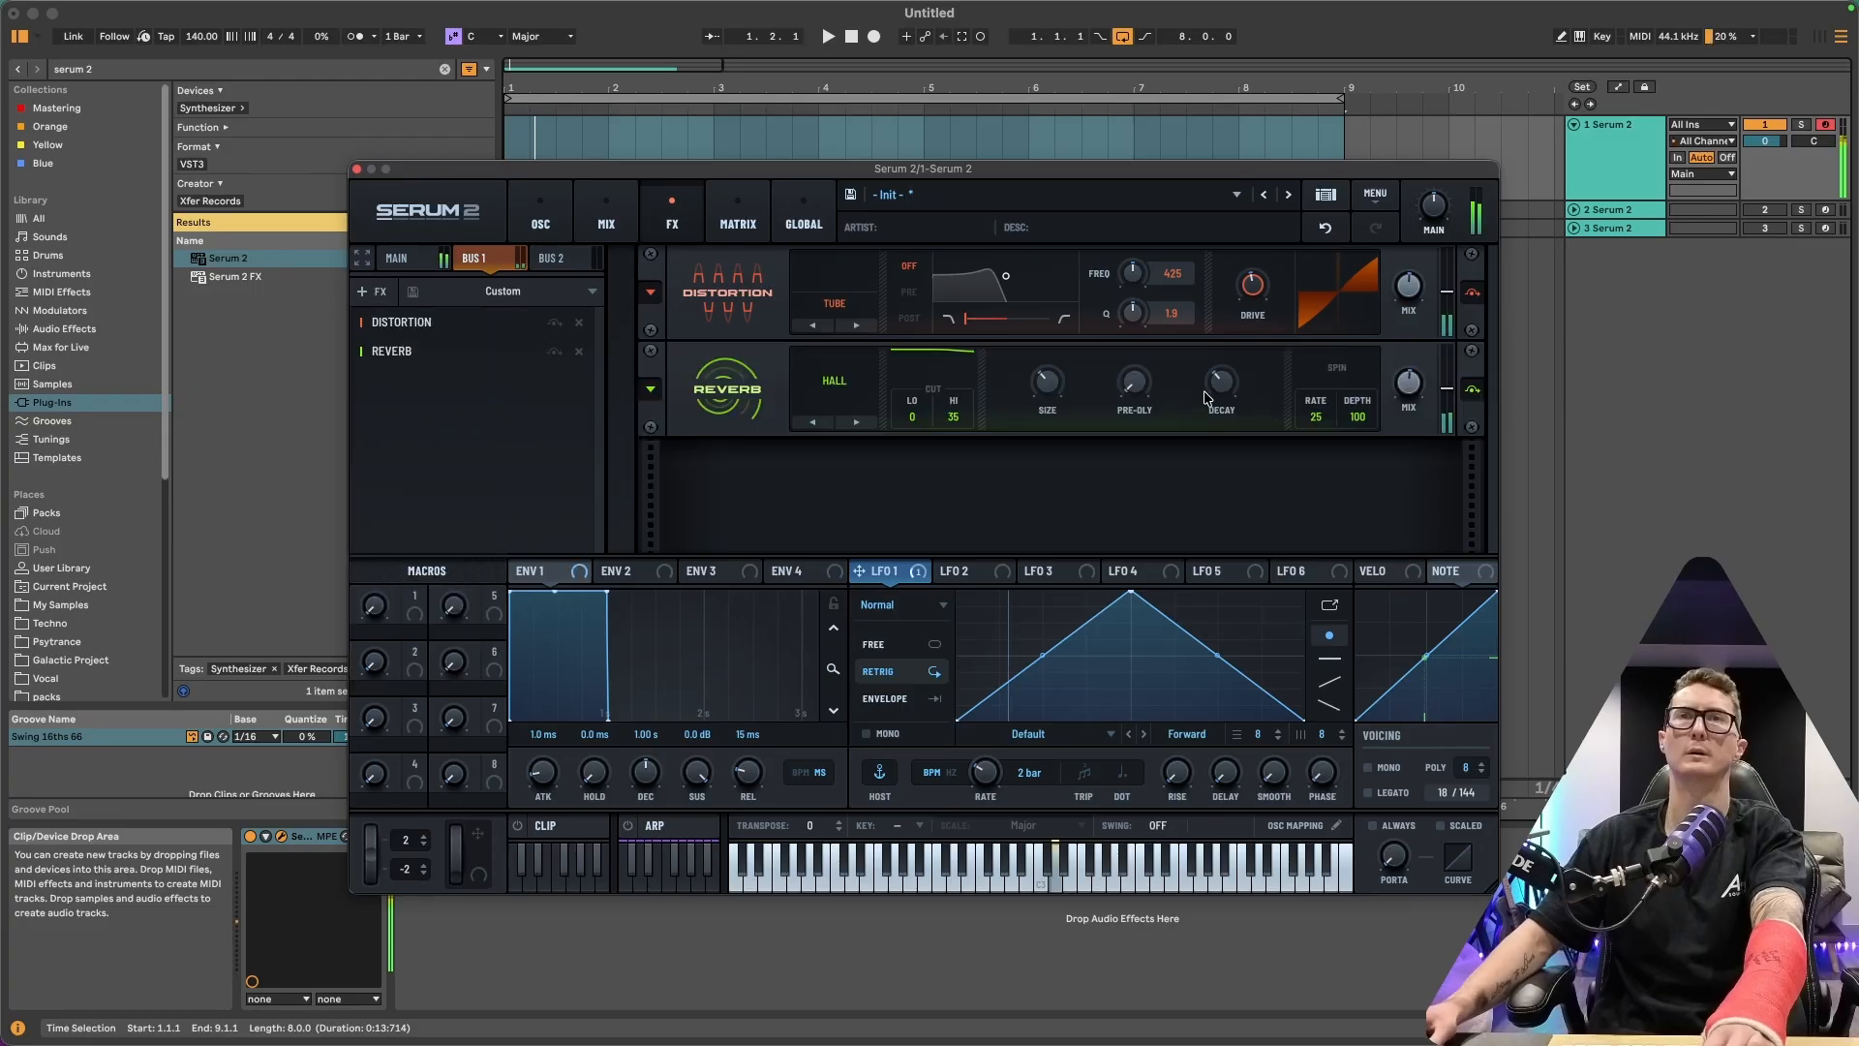
Modulate OSC B's semitone with LFO 2, with a range up to +12
{"action": "mouse_move", "coordinate": [1410, 389]}
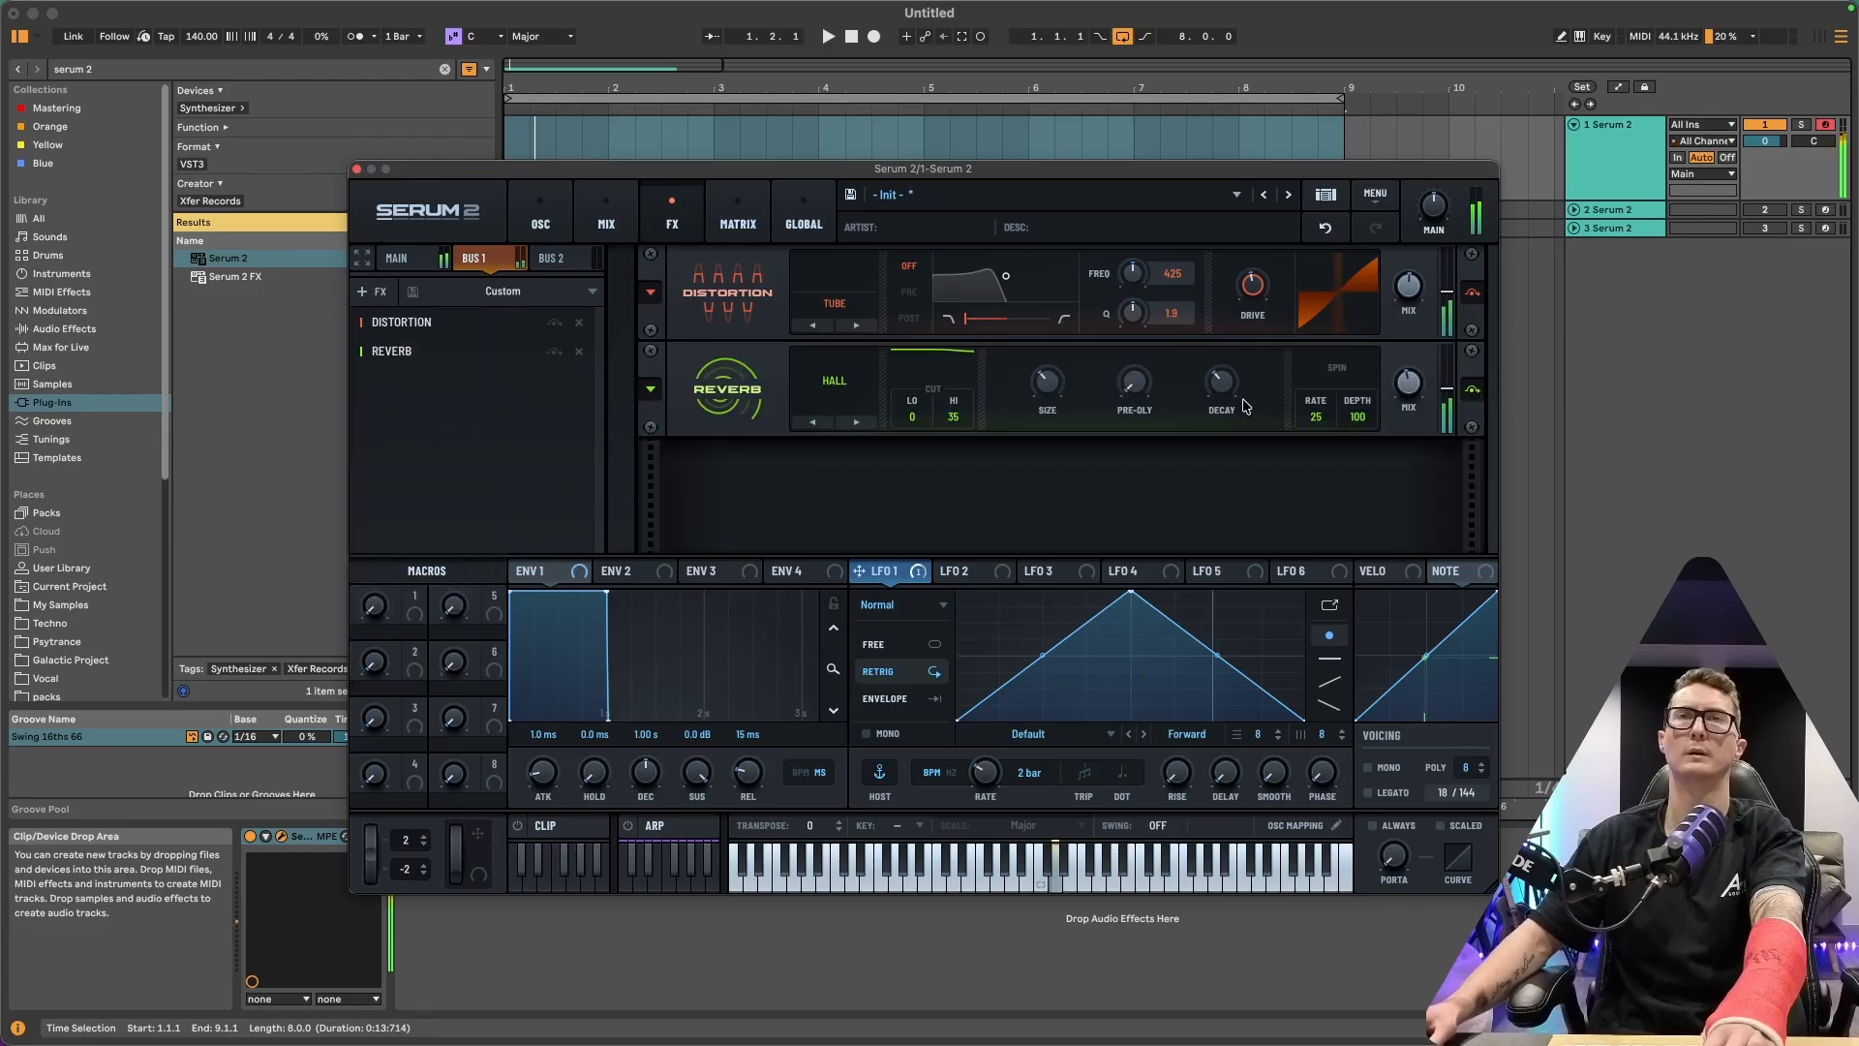
{"action": "mouse_move", "coordinate": [1218, 377]}
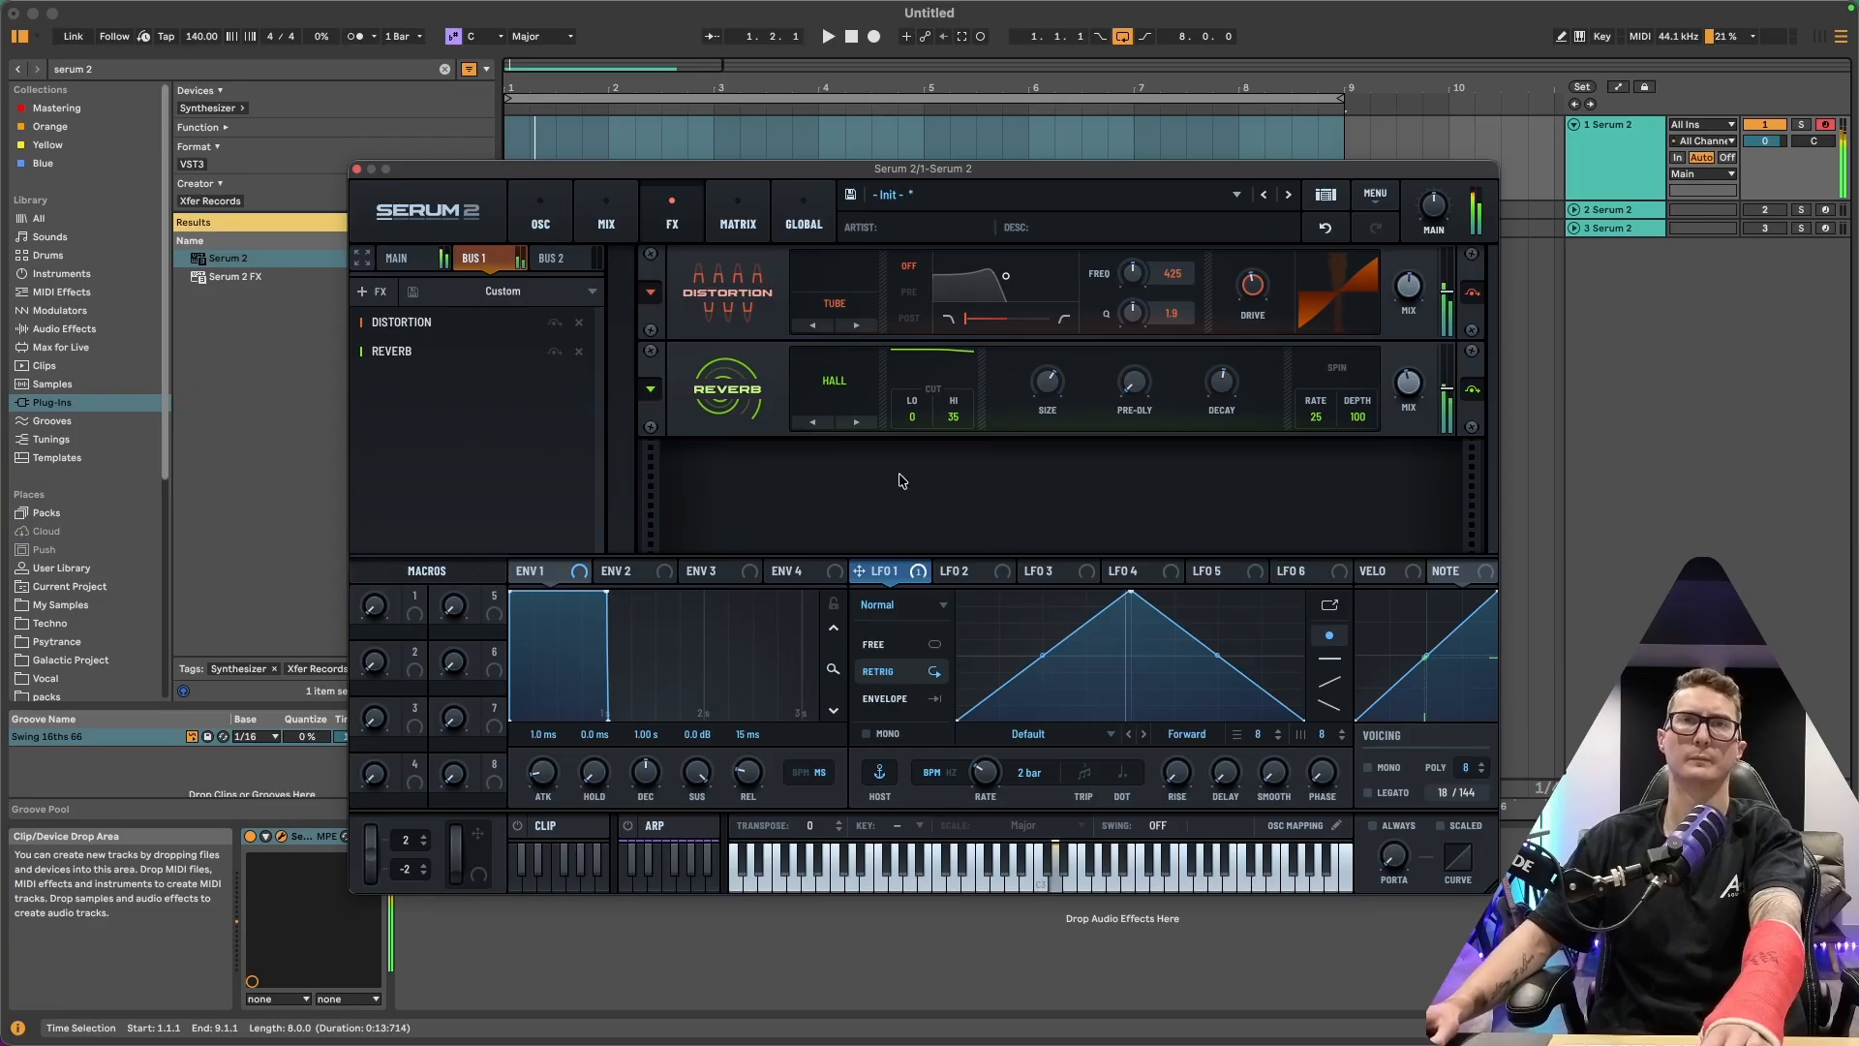
{"action": "left_click", "coordinate": [540, 215]}
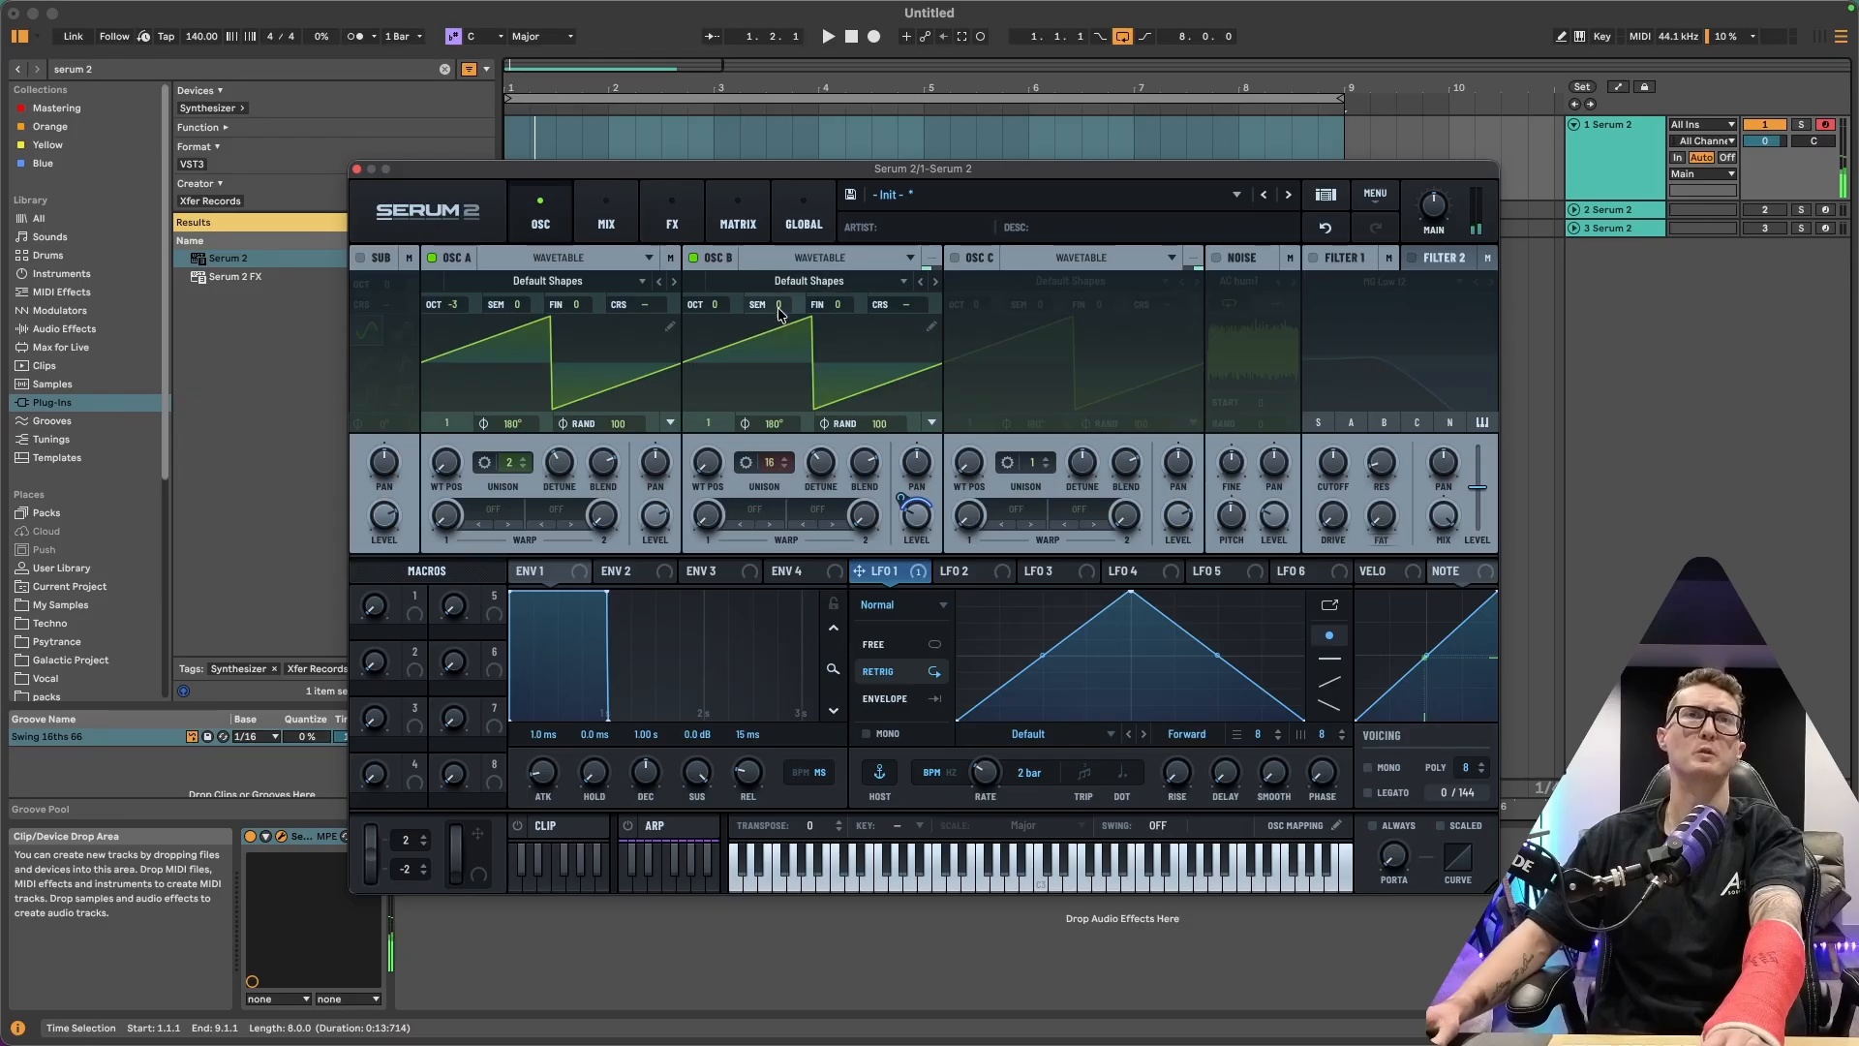
{"action": "left_click", "coordinate": [971, 571]}
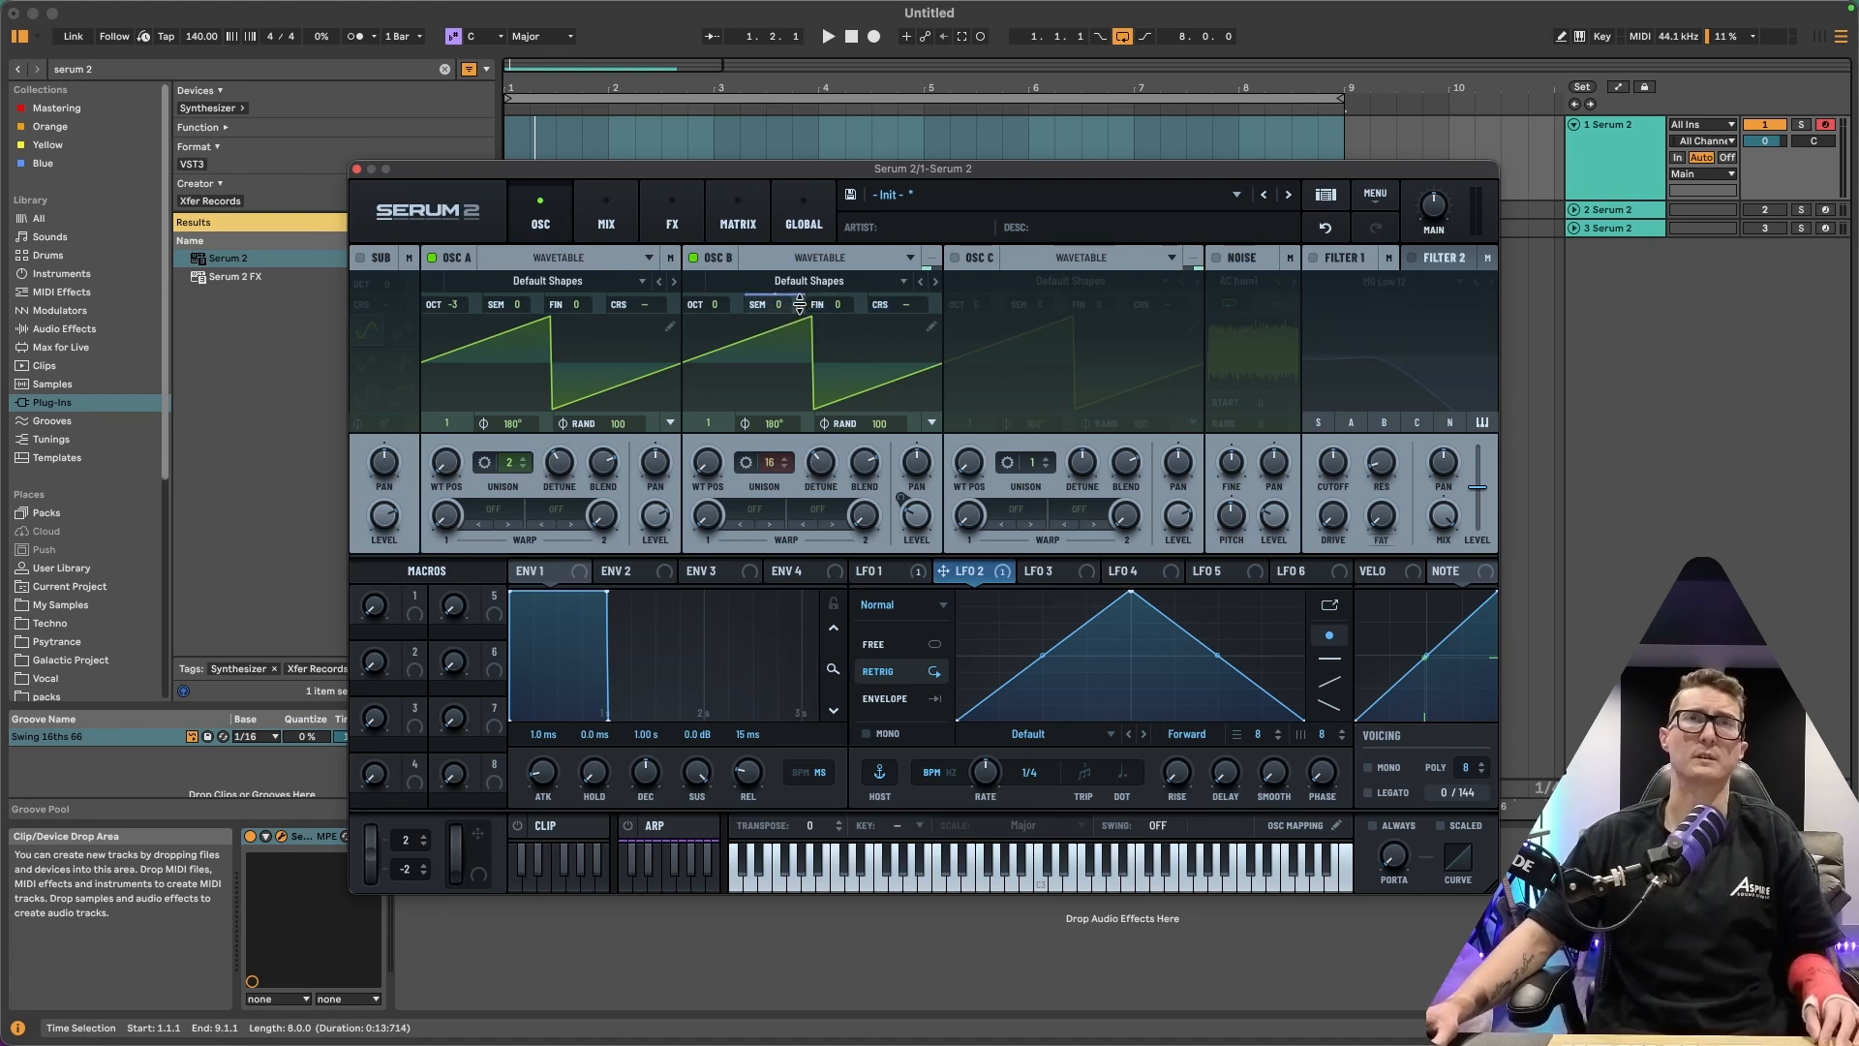
{"action": "mouse_move", "coordinate": [800, 305]}
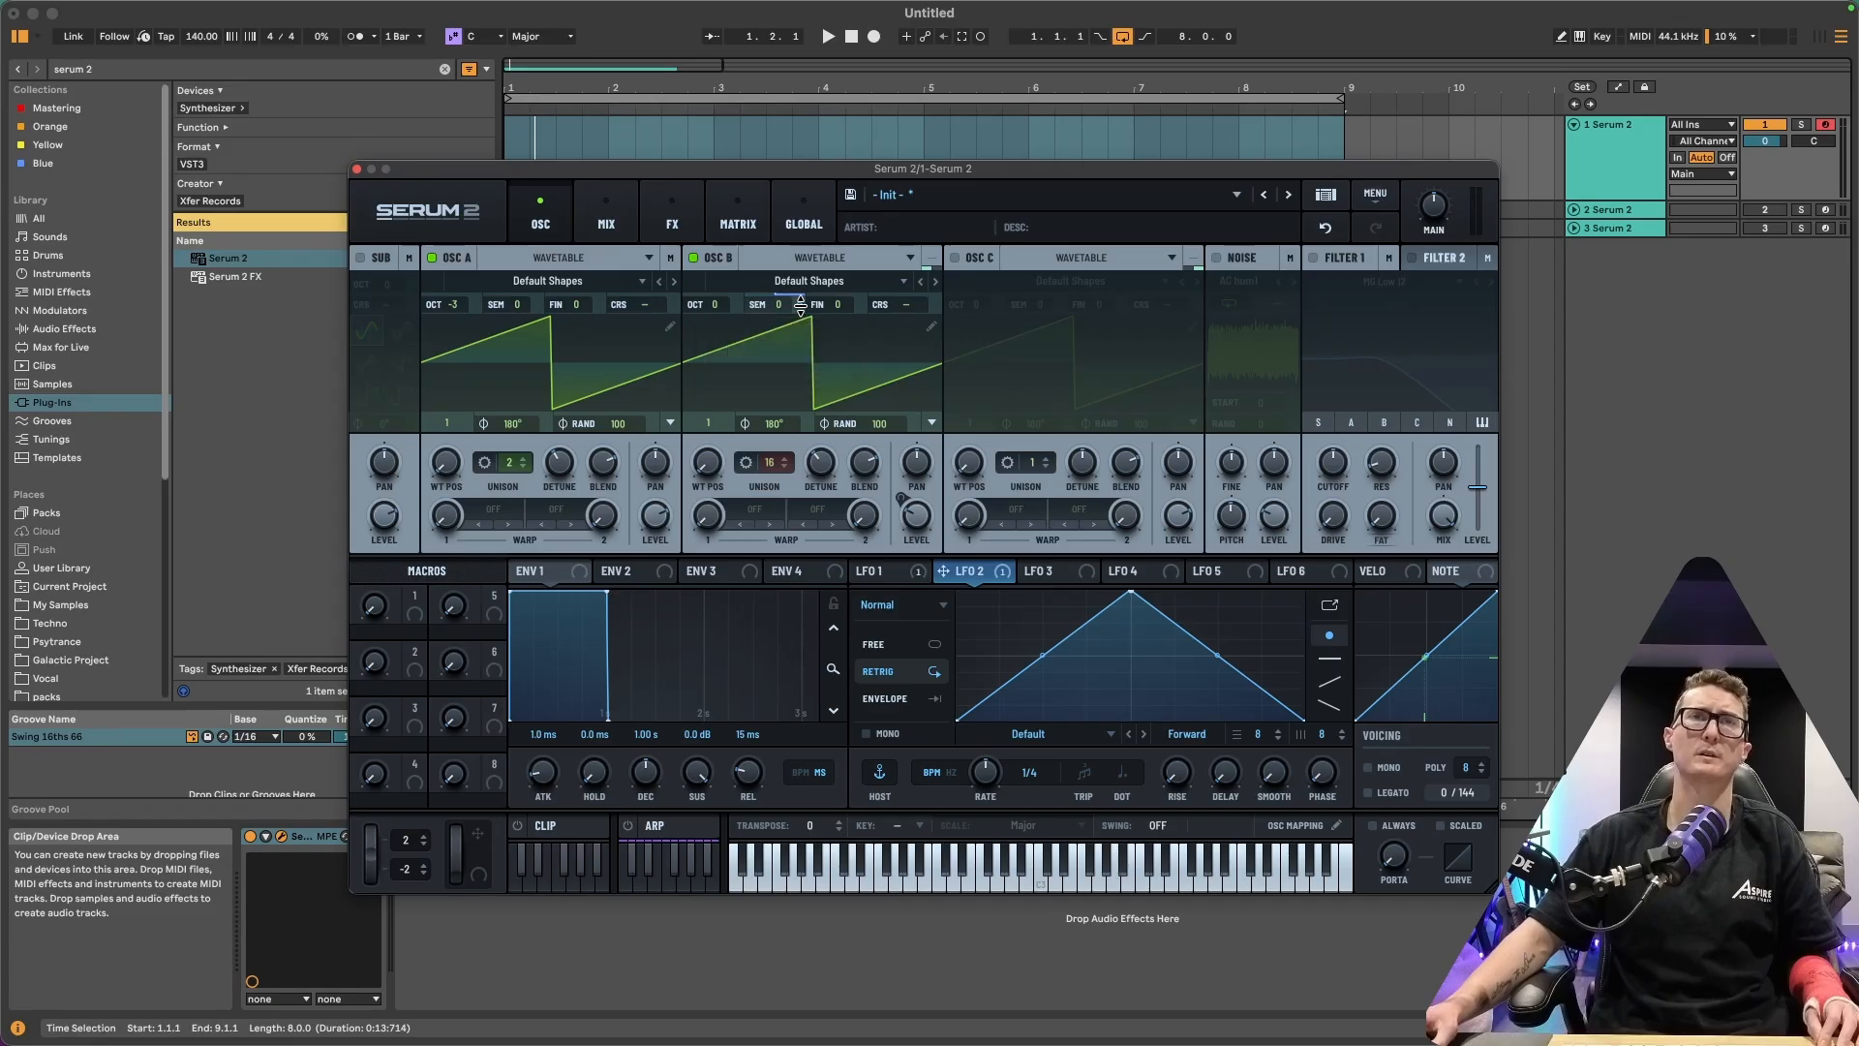
{"action": "left_click_drag", "start_coordinate": [798, 306], "coordinate": [800, 308]}
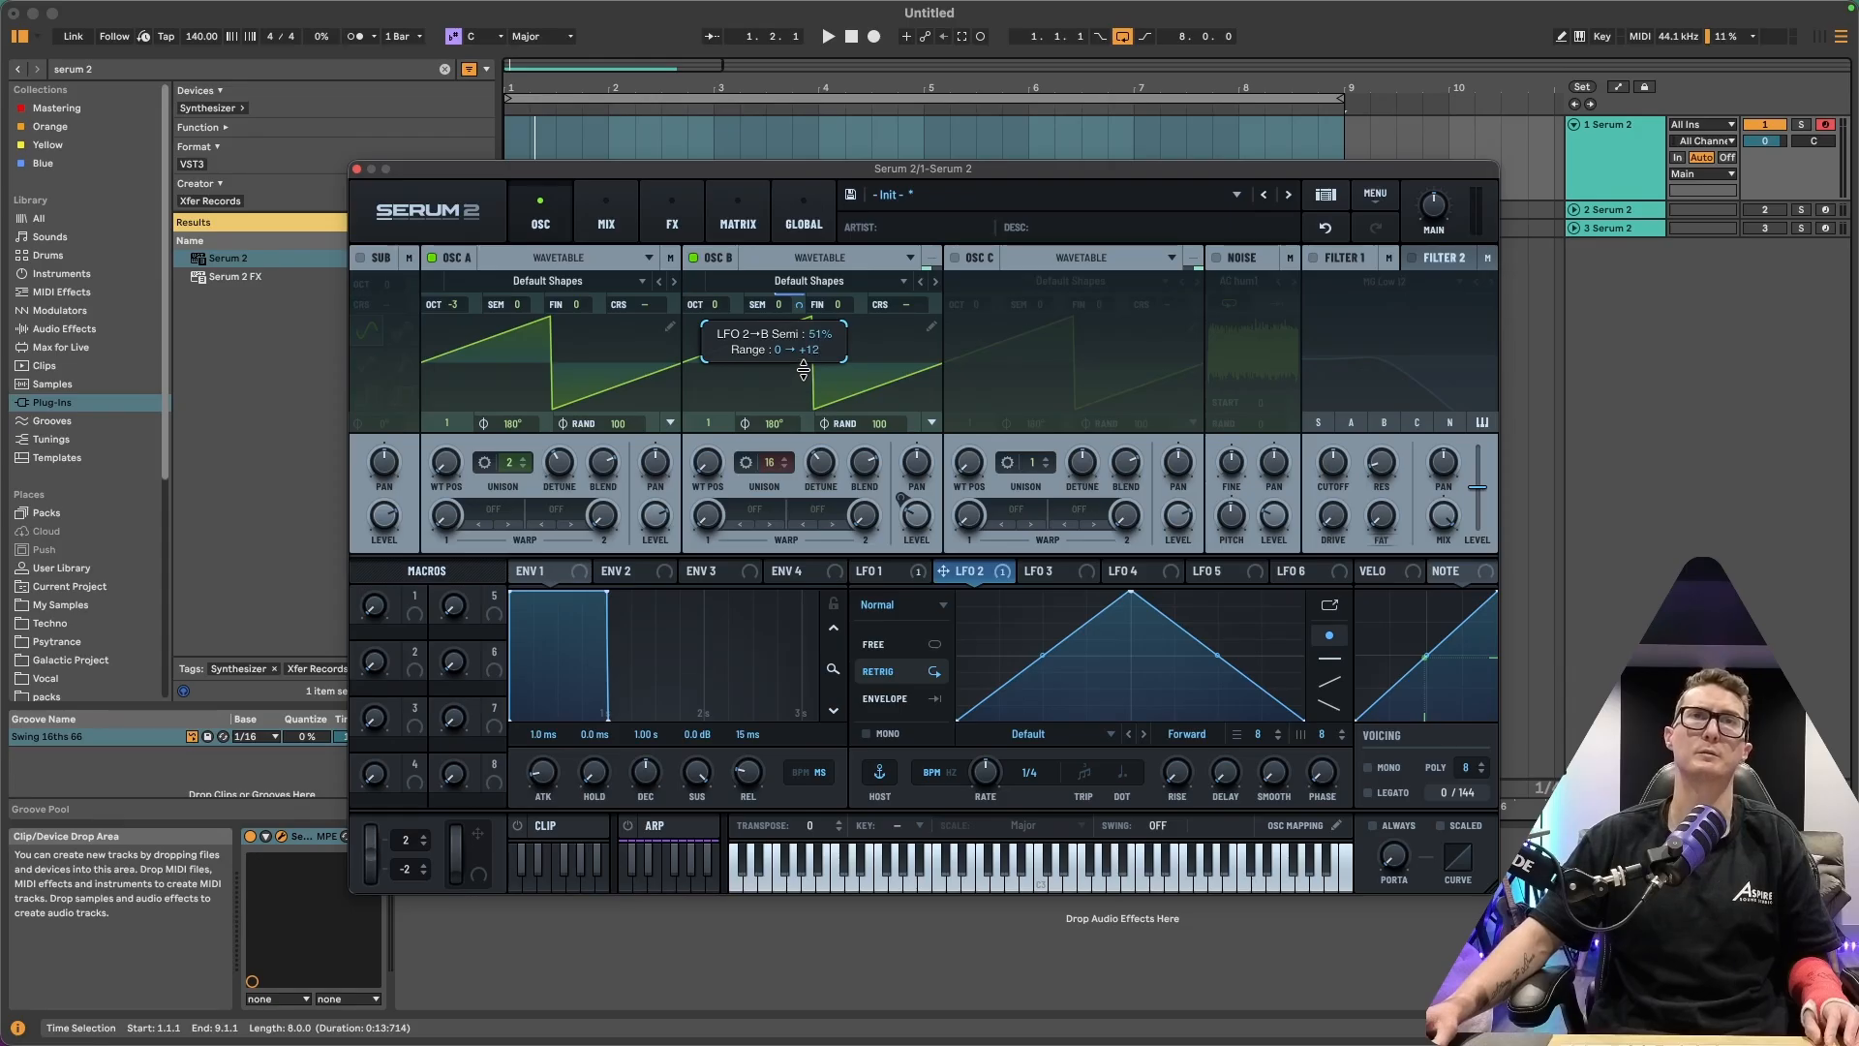
{"action": "left_click_drag", "start_coordinate": [802, 371], "coordinate": [800, 368]}
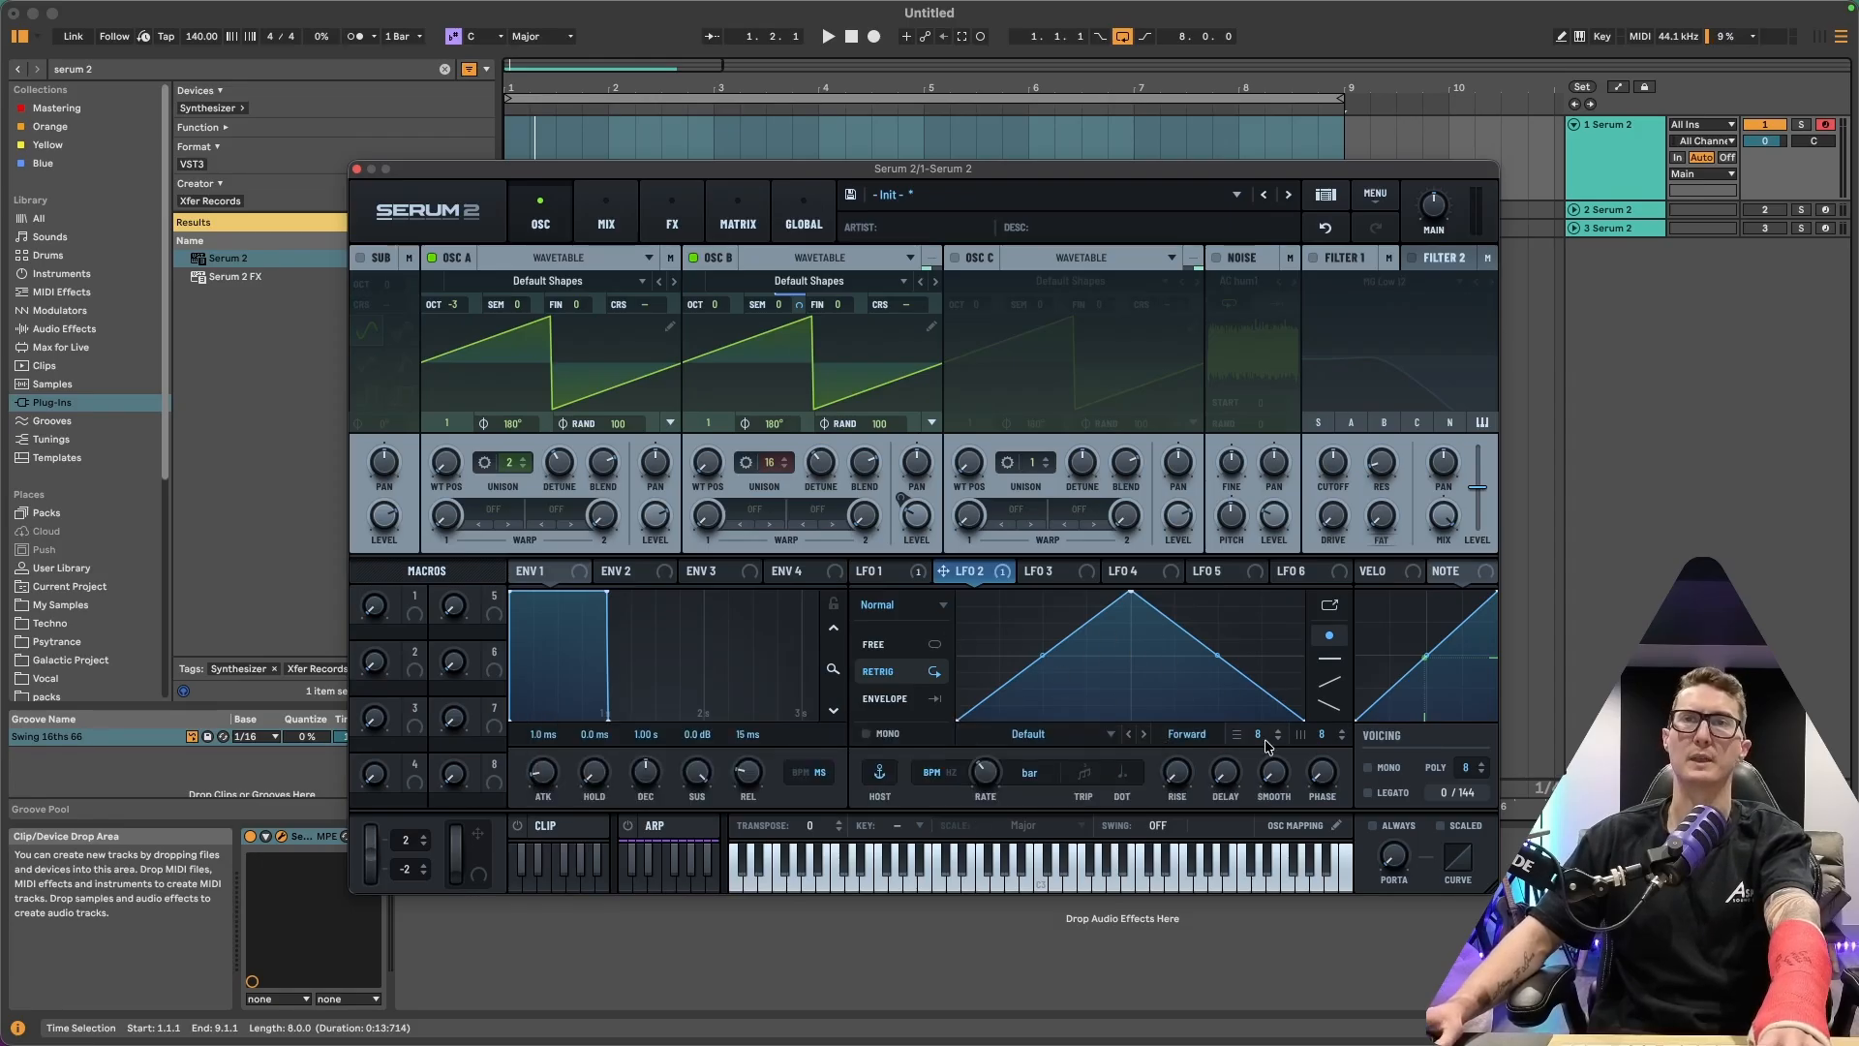
Set LFO 2's grid to 12 by 2 and redraw its shape as a step
{"action": "left_click_drag", "start_coordinate": [1257, 737], "coordinate": [1270, 722]}
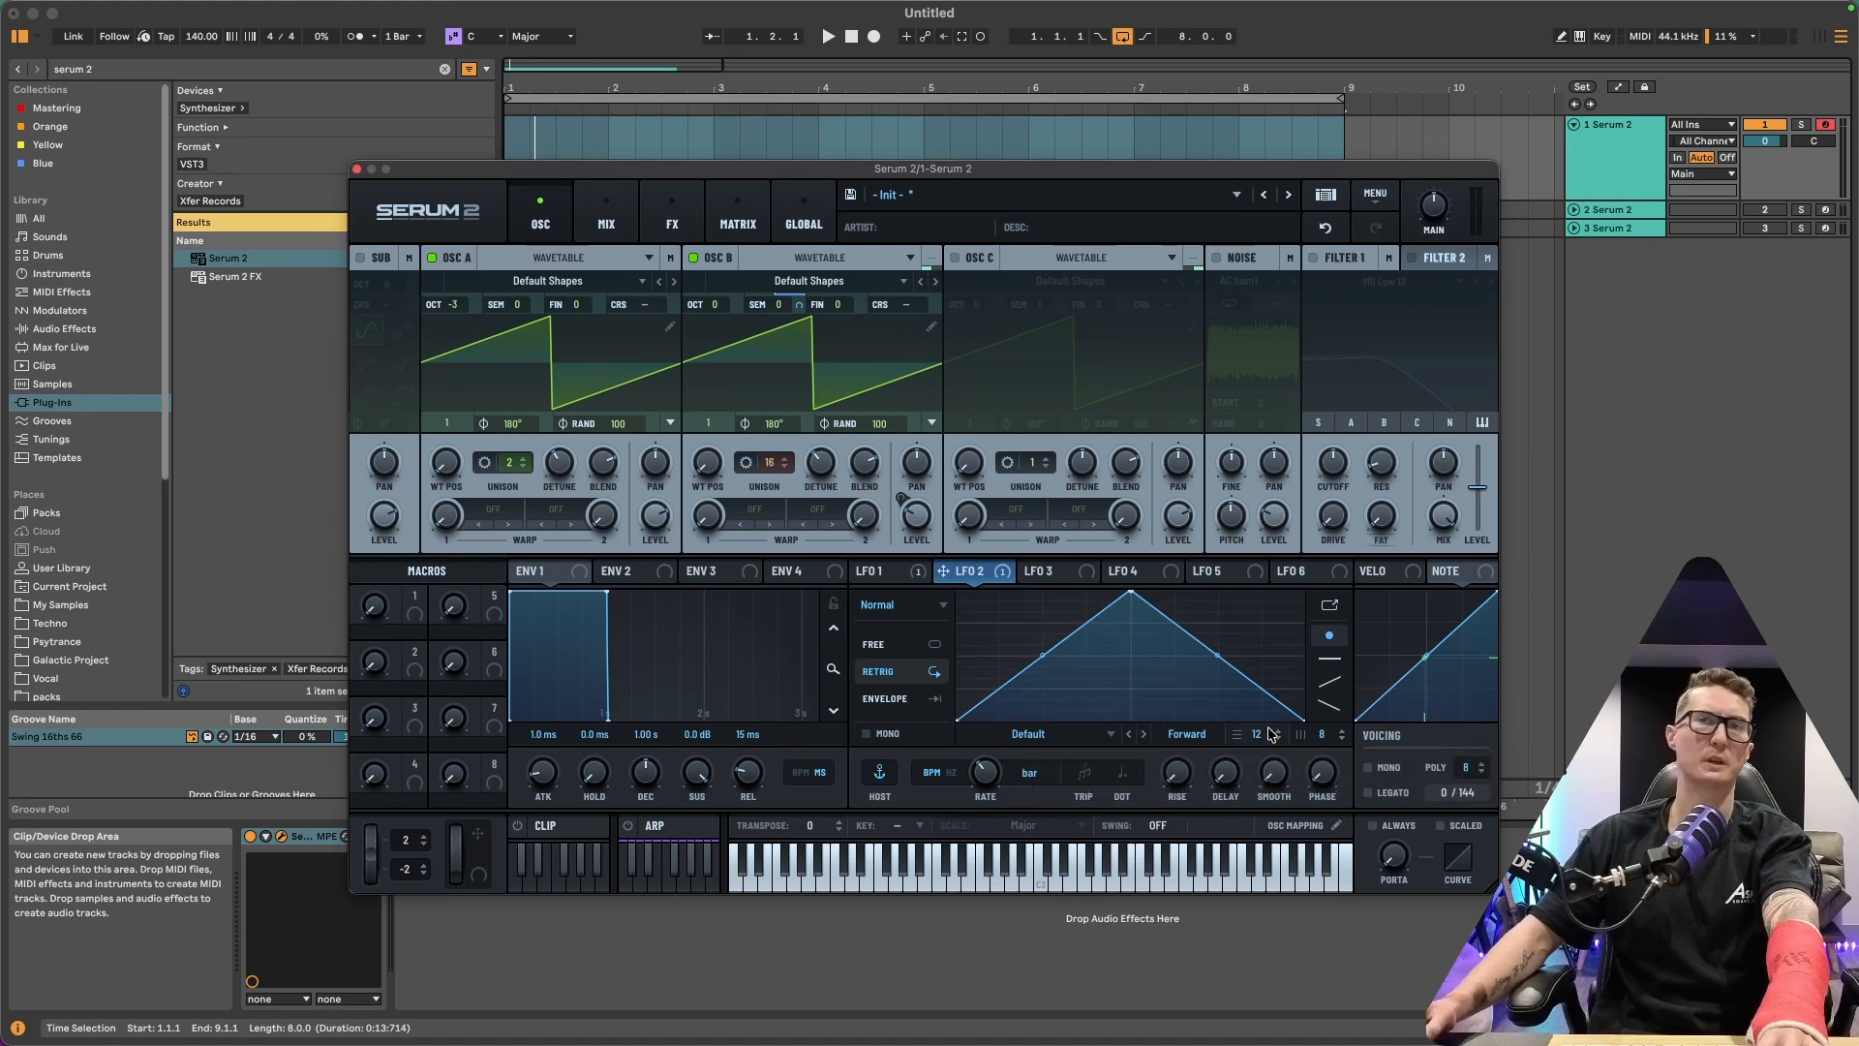
{"action": "left_click_drag", "start_coordinate": [1345, 734], "coordinate": [1320, 759]}
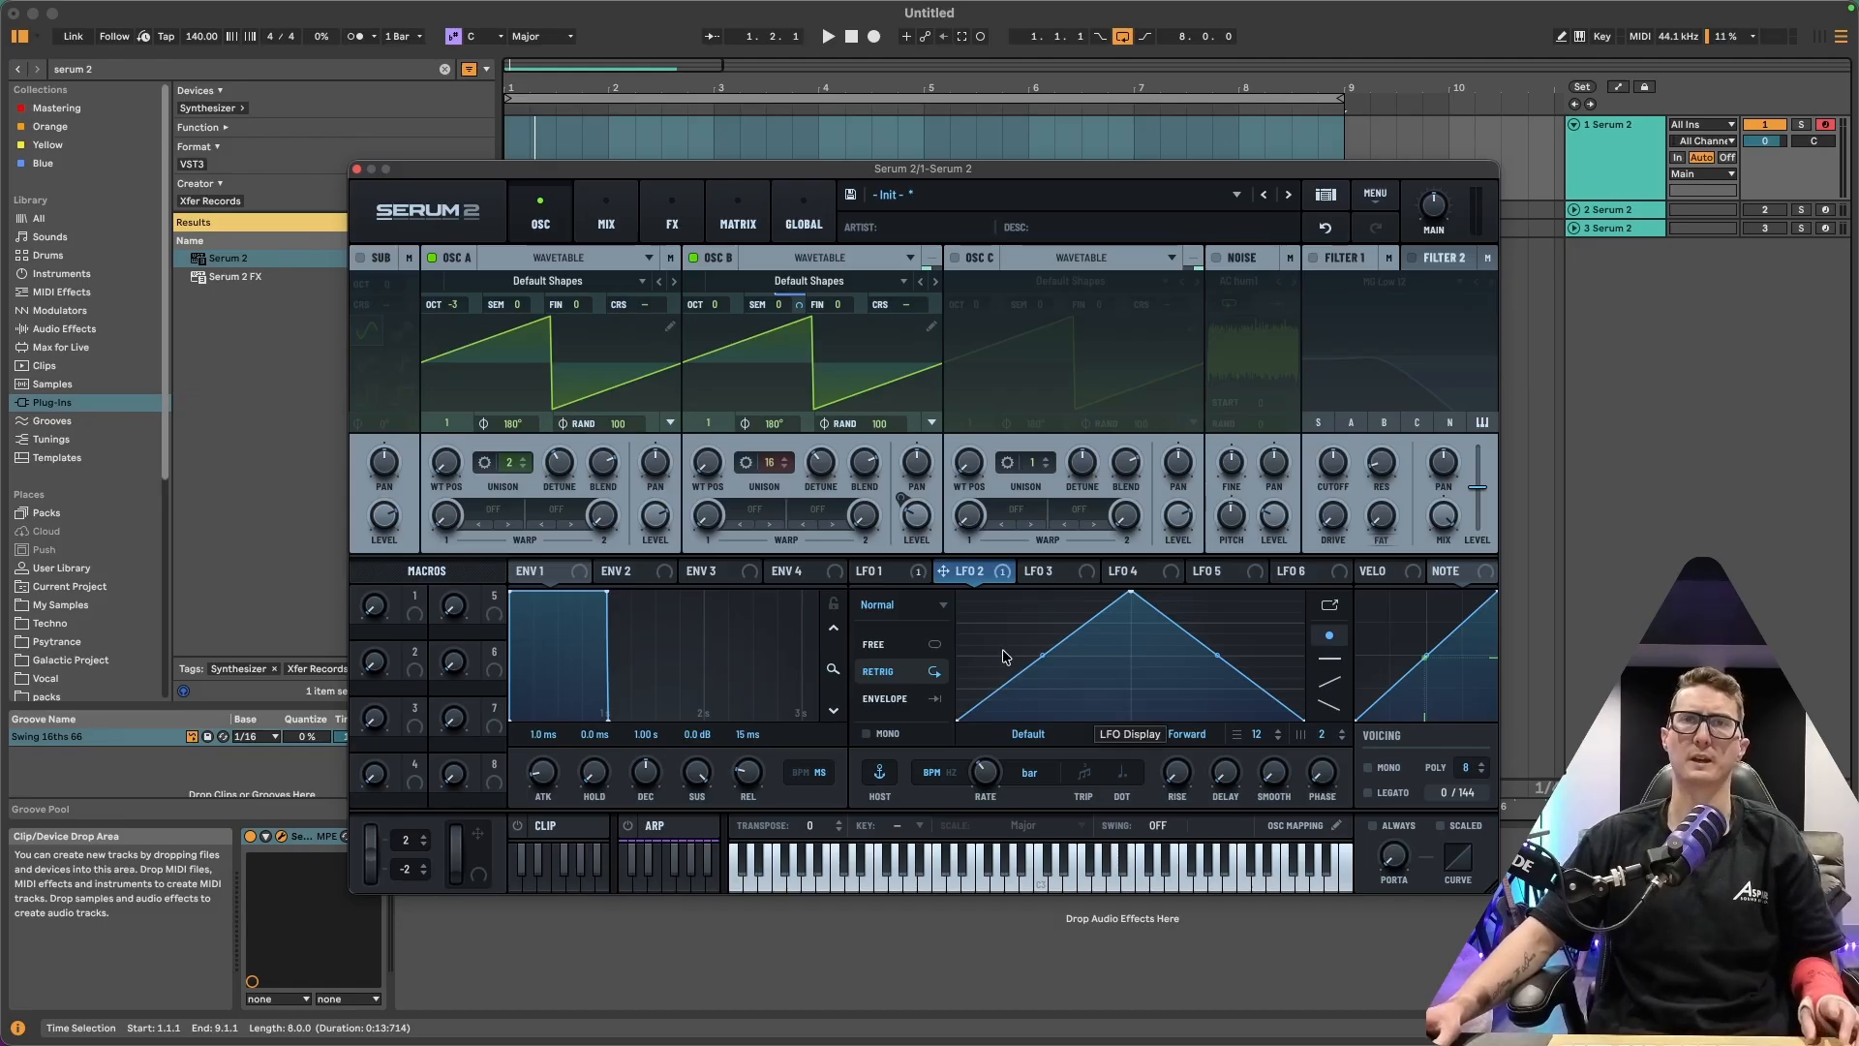
{"action": "left_click_drag", "start_coordinate": [1004, 655], "coordinate": [1019, 724]}
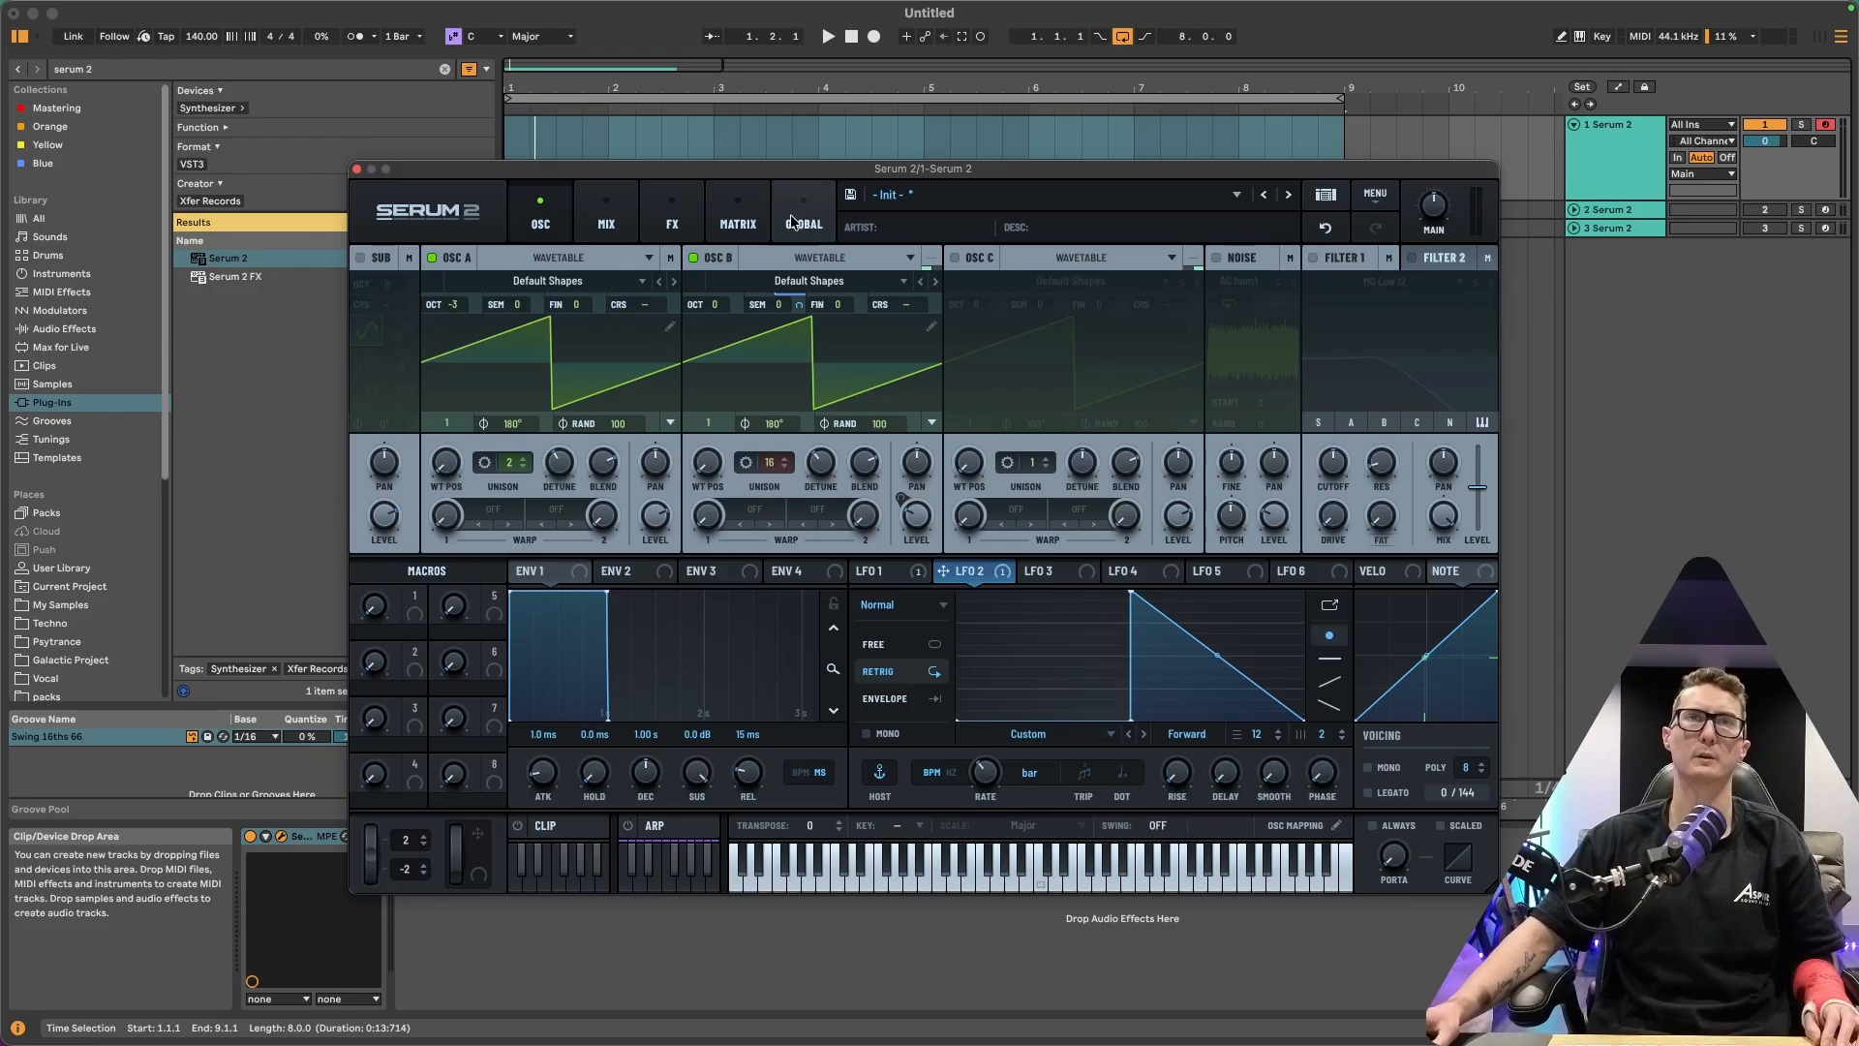
{"action": "left_click_drag", "start_coordinate": [1183, 669], "coordinate": [1215, 642]}
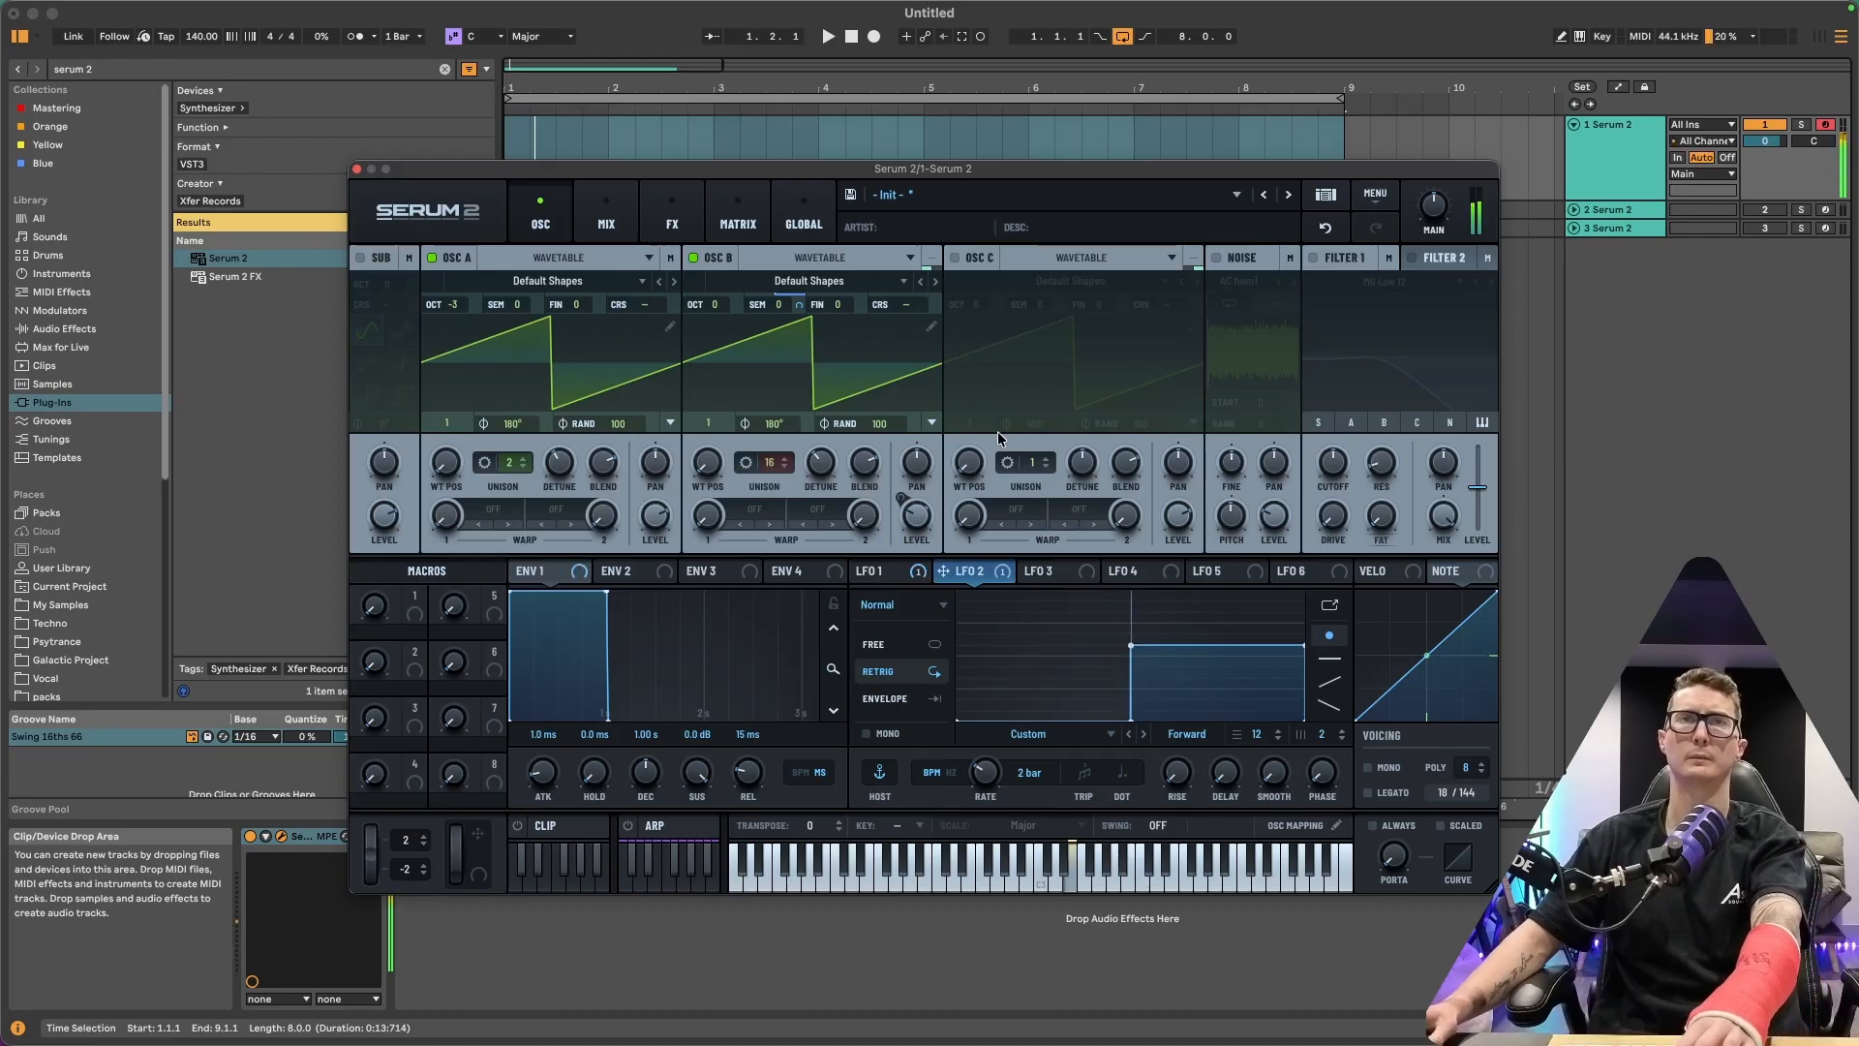
Enable OSC C and set its unison to 3 voices
{"action": "left_click", "coordinate": [955, 259]}
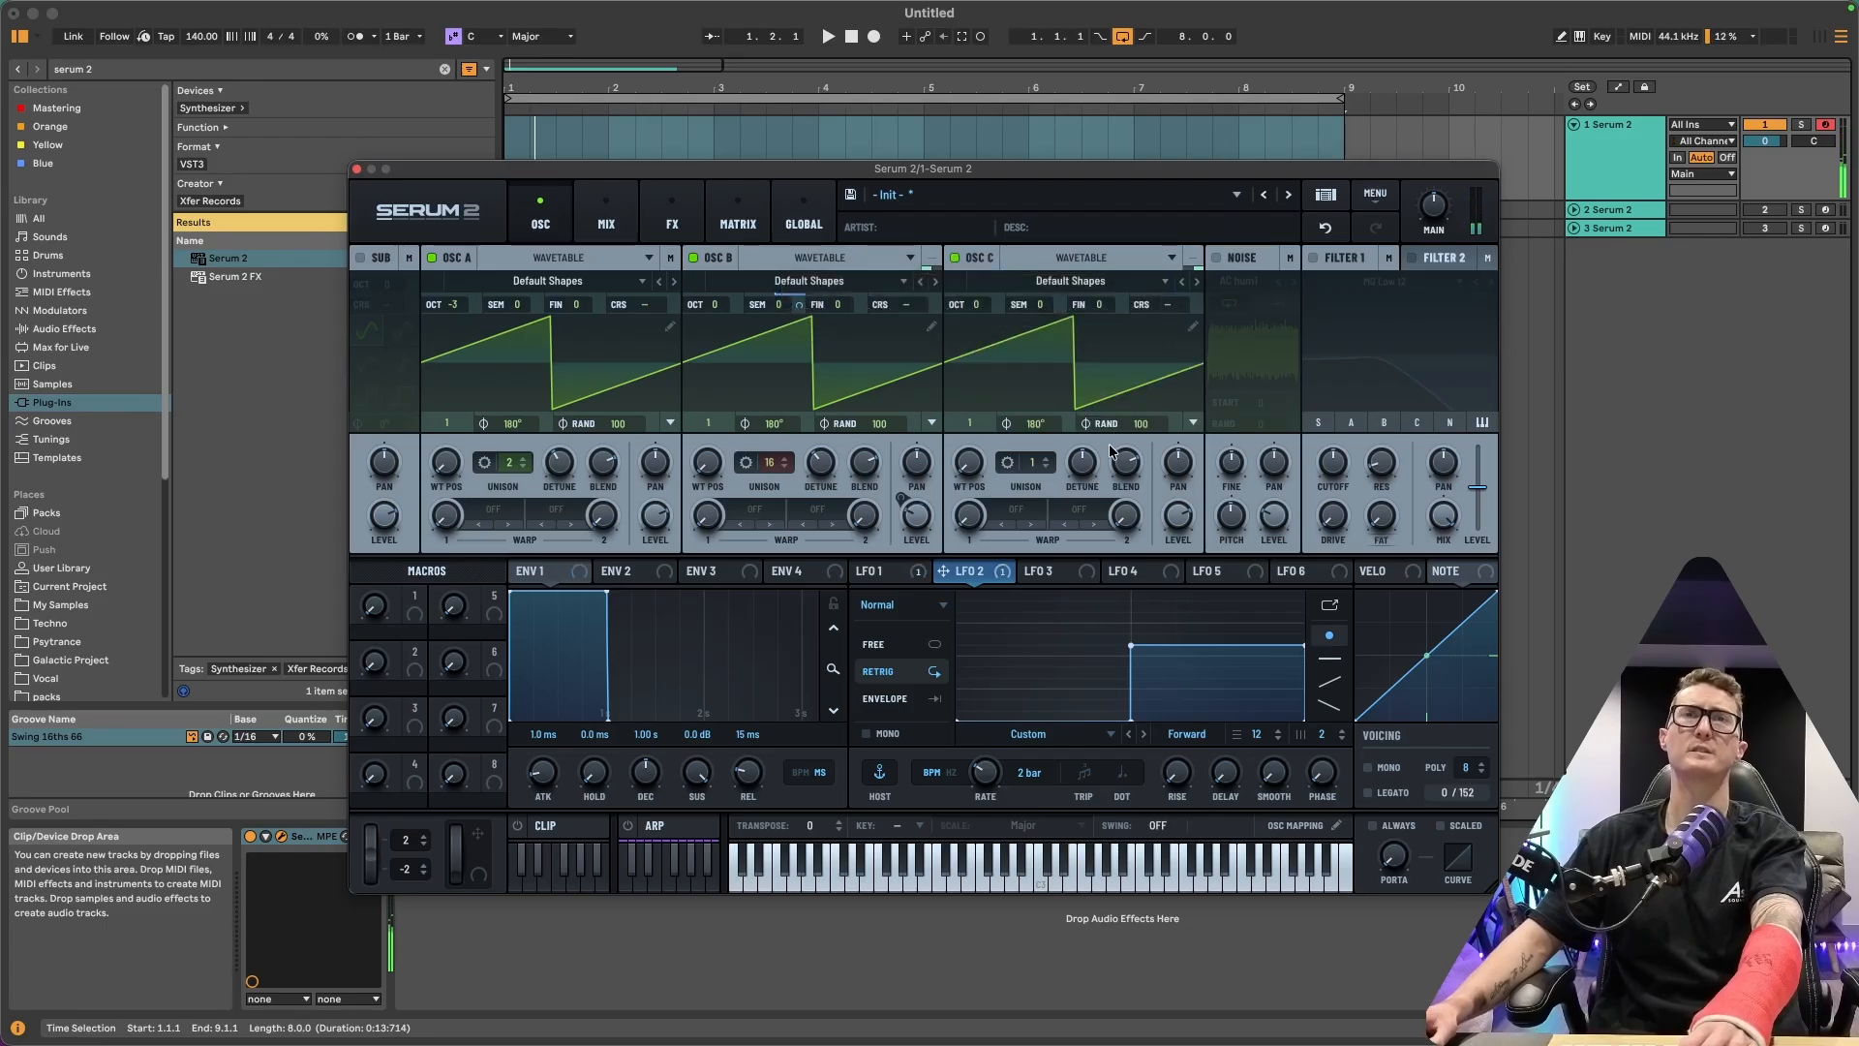
{"action": "left_click_drag", "start_coordinate": [1039, 481], "coordinate": [1083, 477]}
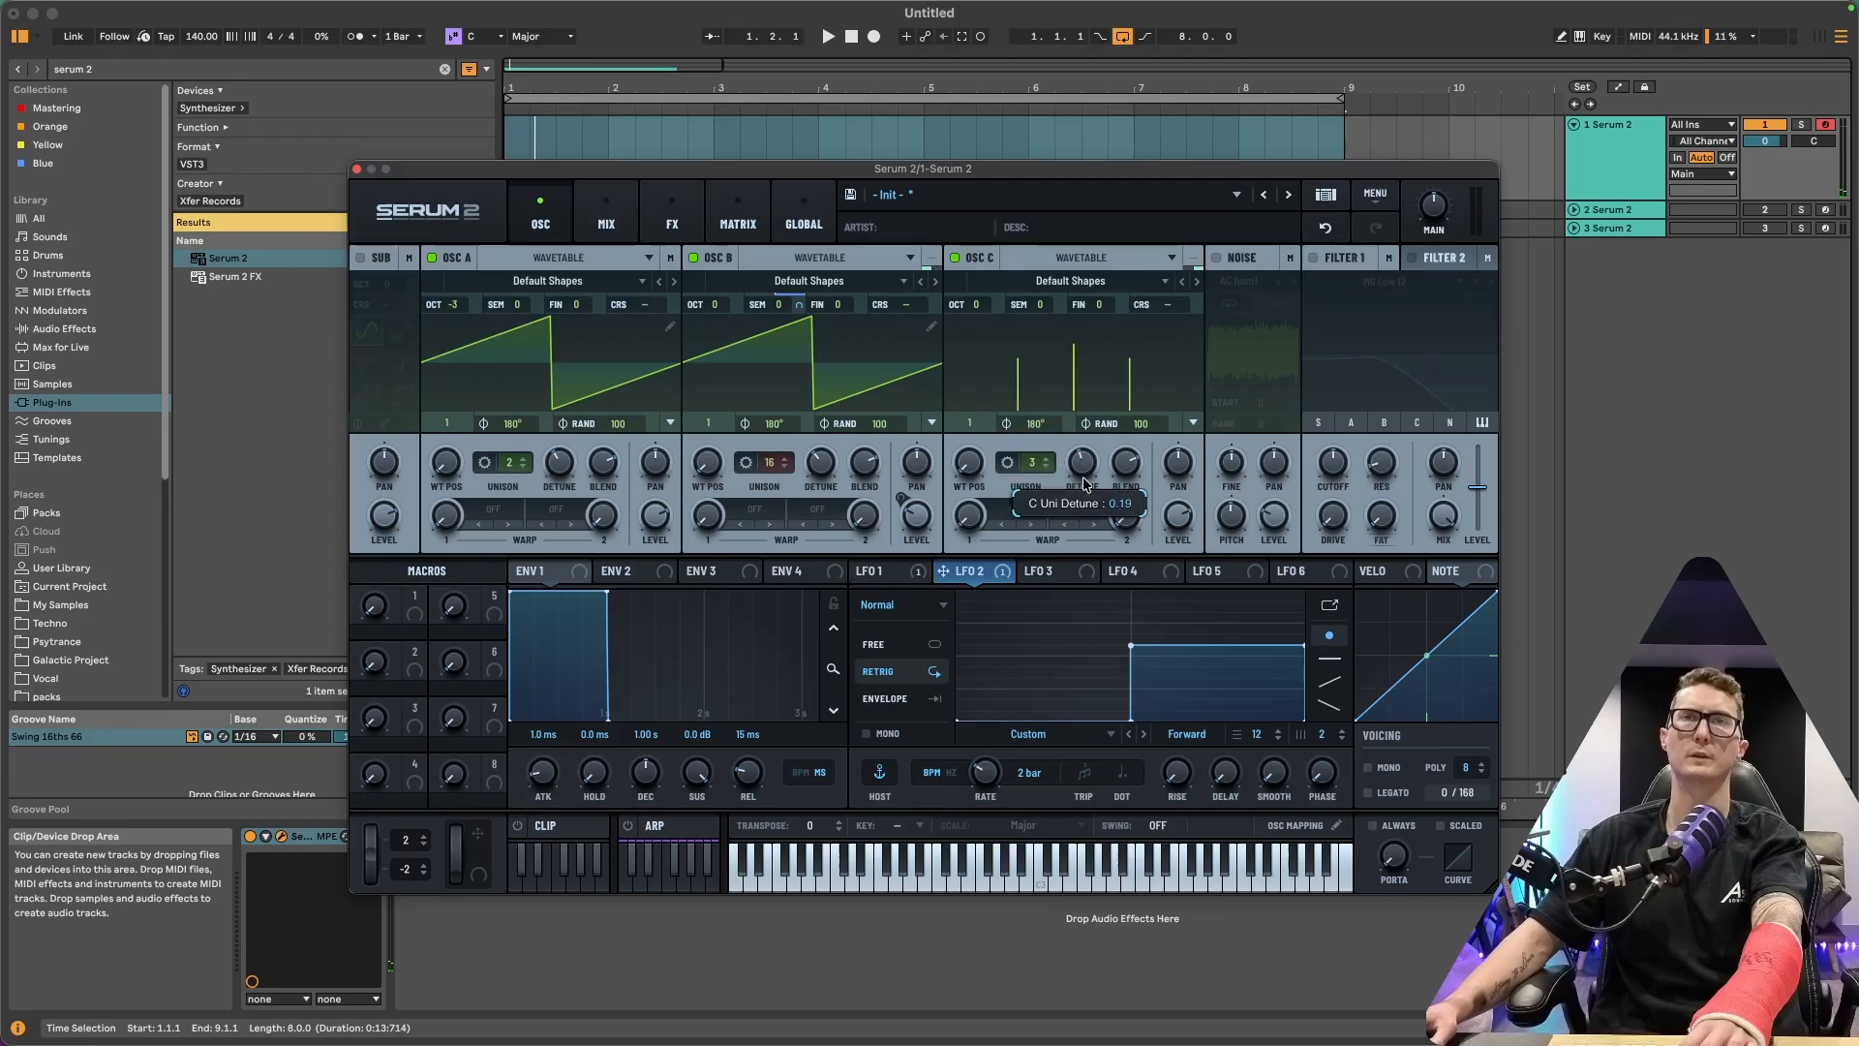
Reshape LFO 3 into a curved downward ramp
{"action": "left_click", "coordinate": [1048, 573]}
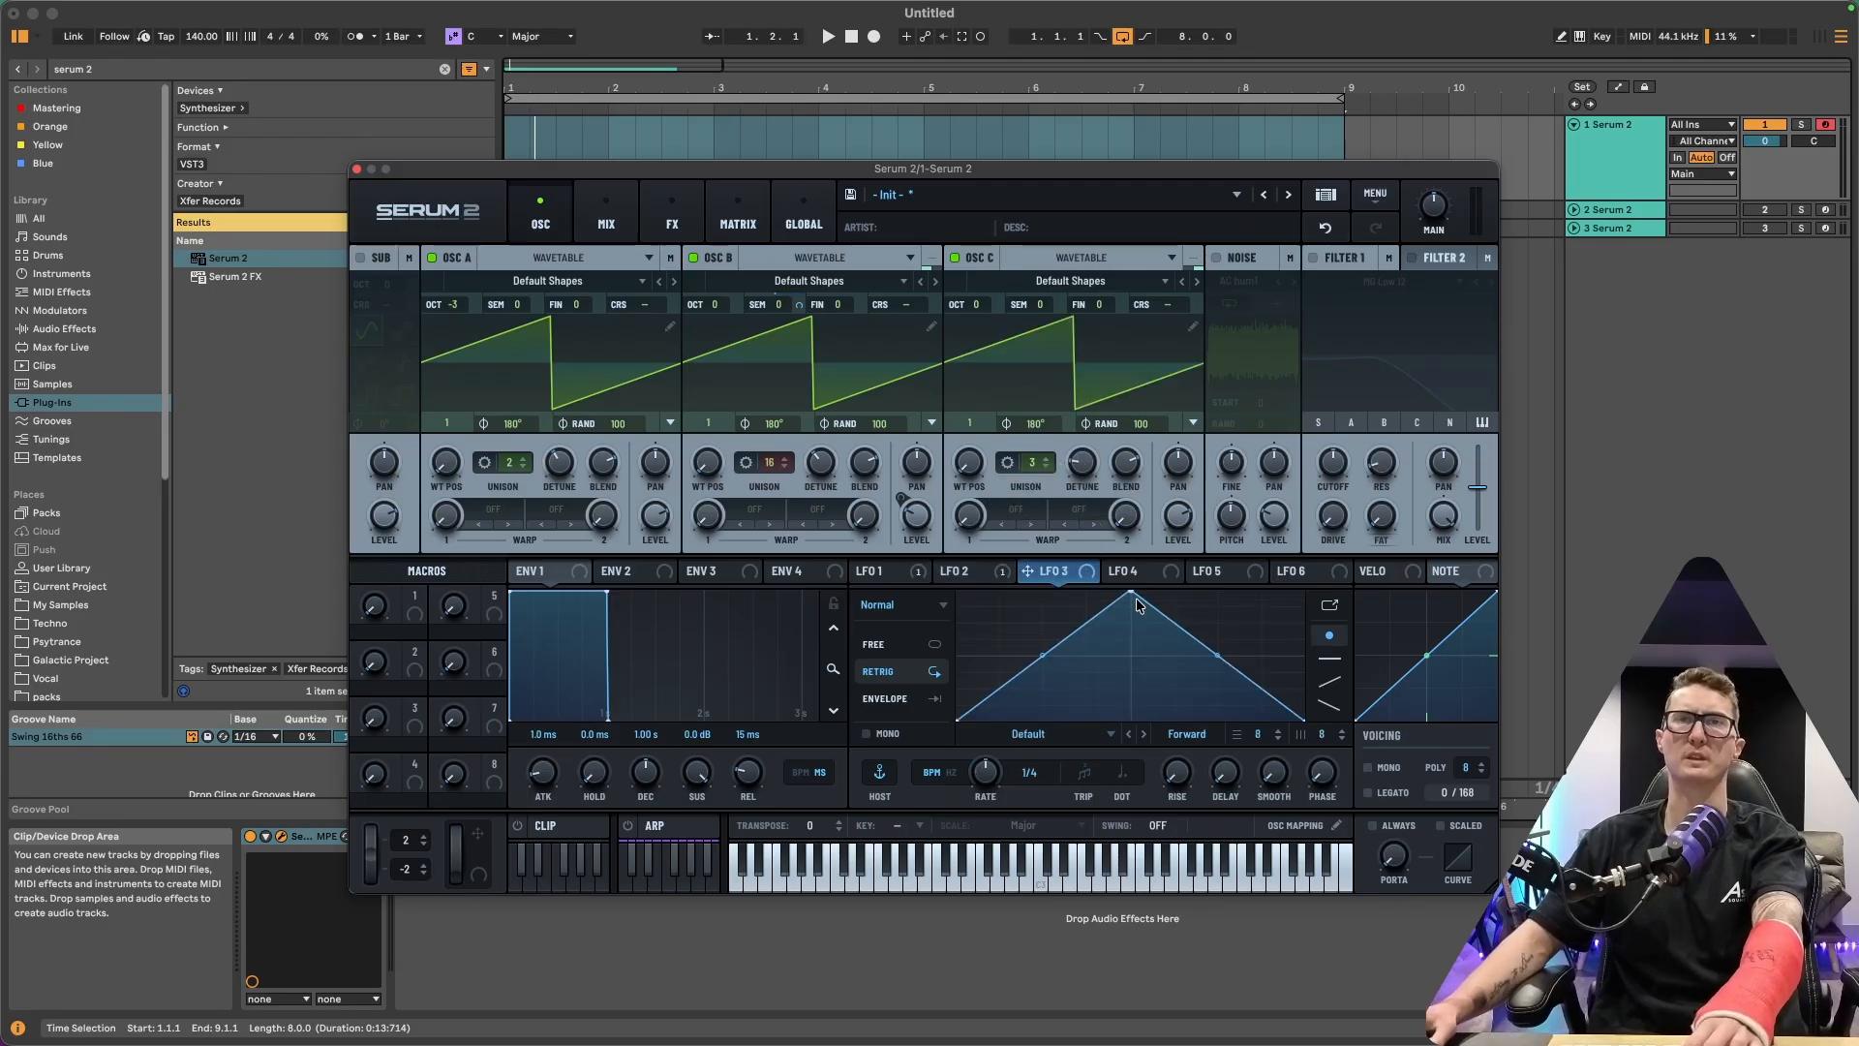
{"action": "left_click_drag", "start_coordinate": [1130, 602], "coordinate": [887, 513]}
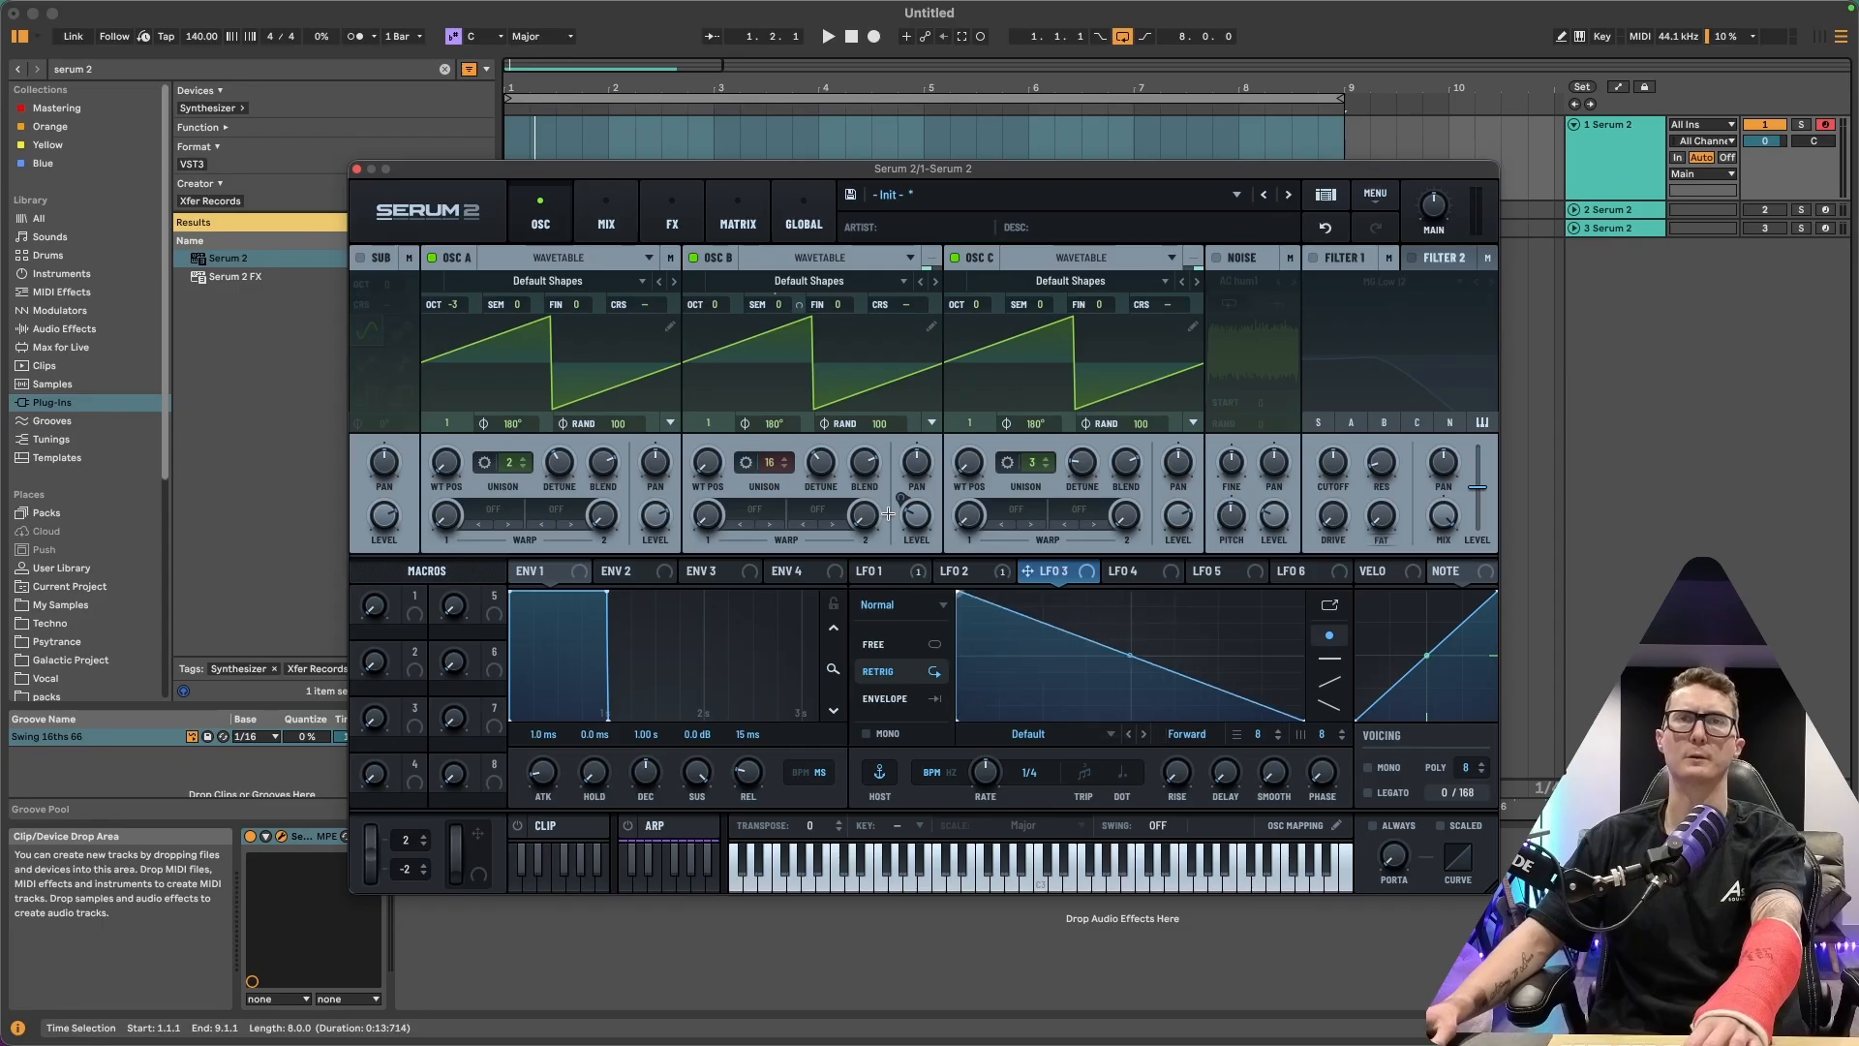
{"action": "left_click_drag", "start_coordinate": [1134, 656], "coordinate": [1133, 676]}
Raise OSC C's octave to +2 and modulate its level with LFO 3, refining the LFO curve
{"action": "left_click_drag", "start_coordinate": [976, 304], "coordinate": [992, 296]}
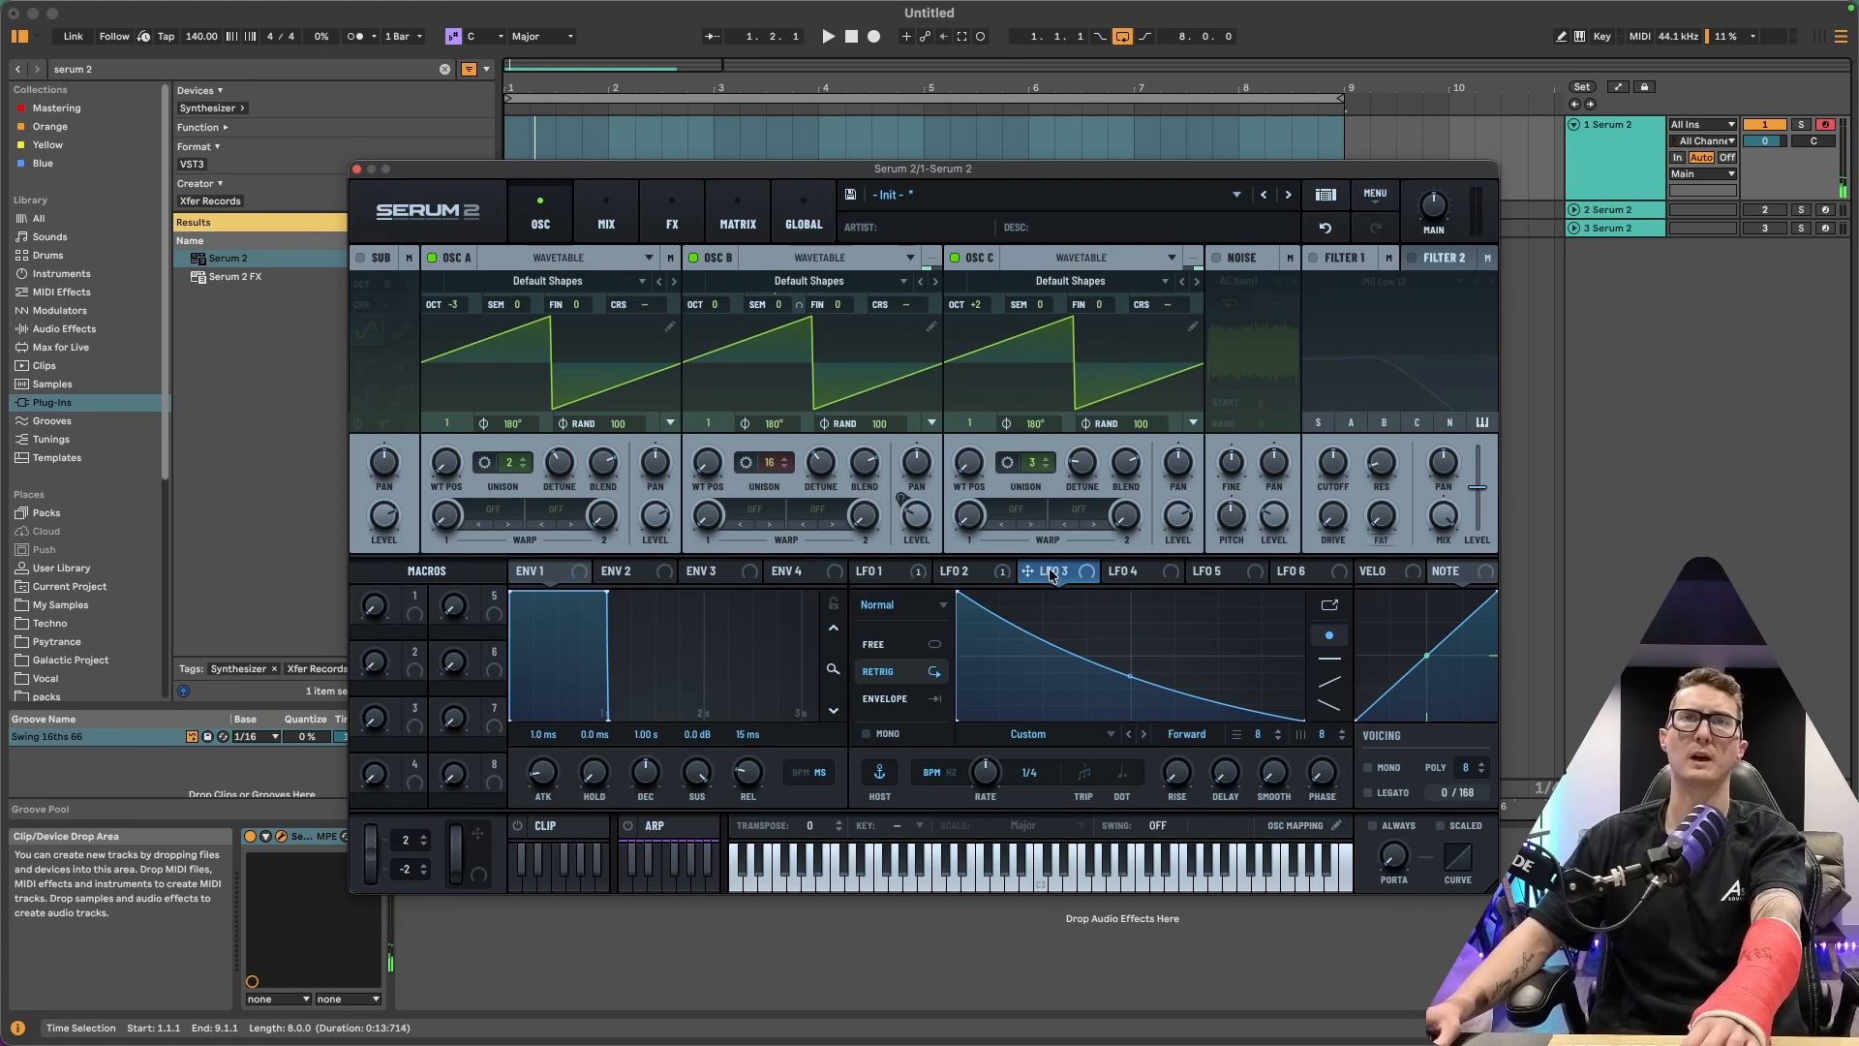
{"action": "left_click_drag", "start_coordinate": [1052, 574], "coordinate": [1165, 821]}
{"action": "left_click_drag", "start_coordinate": [1161, 495], "coordinate": [1168, 416]}
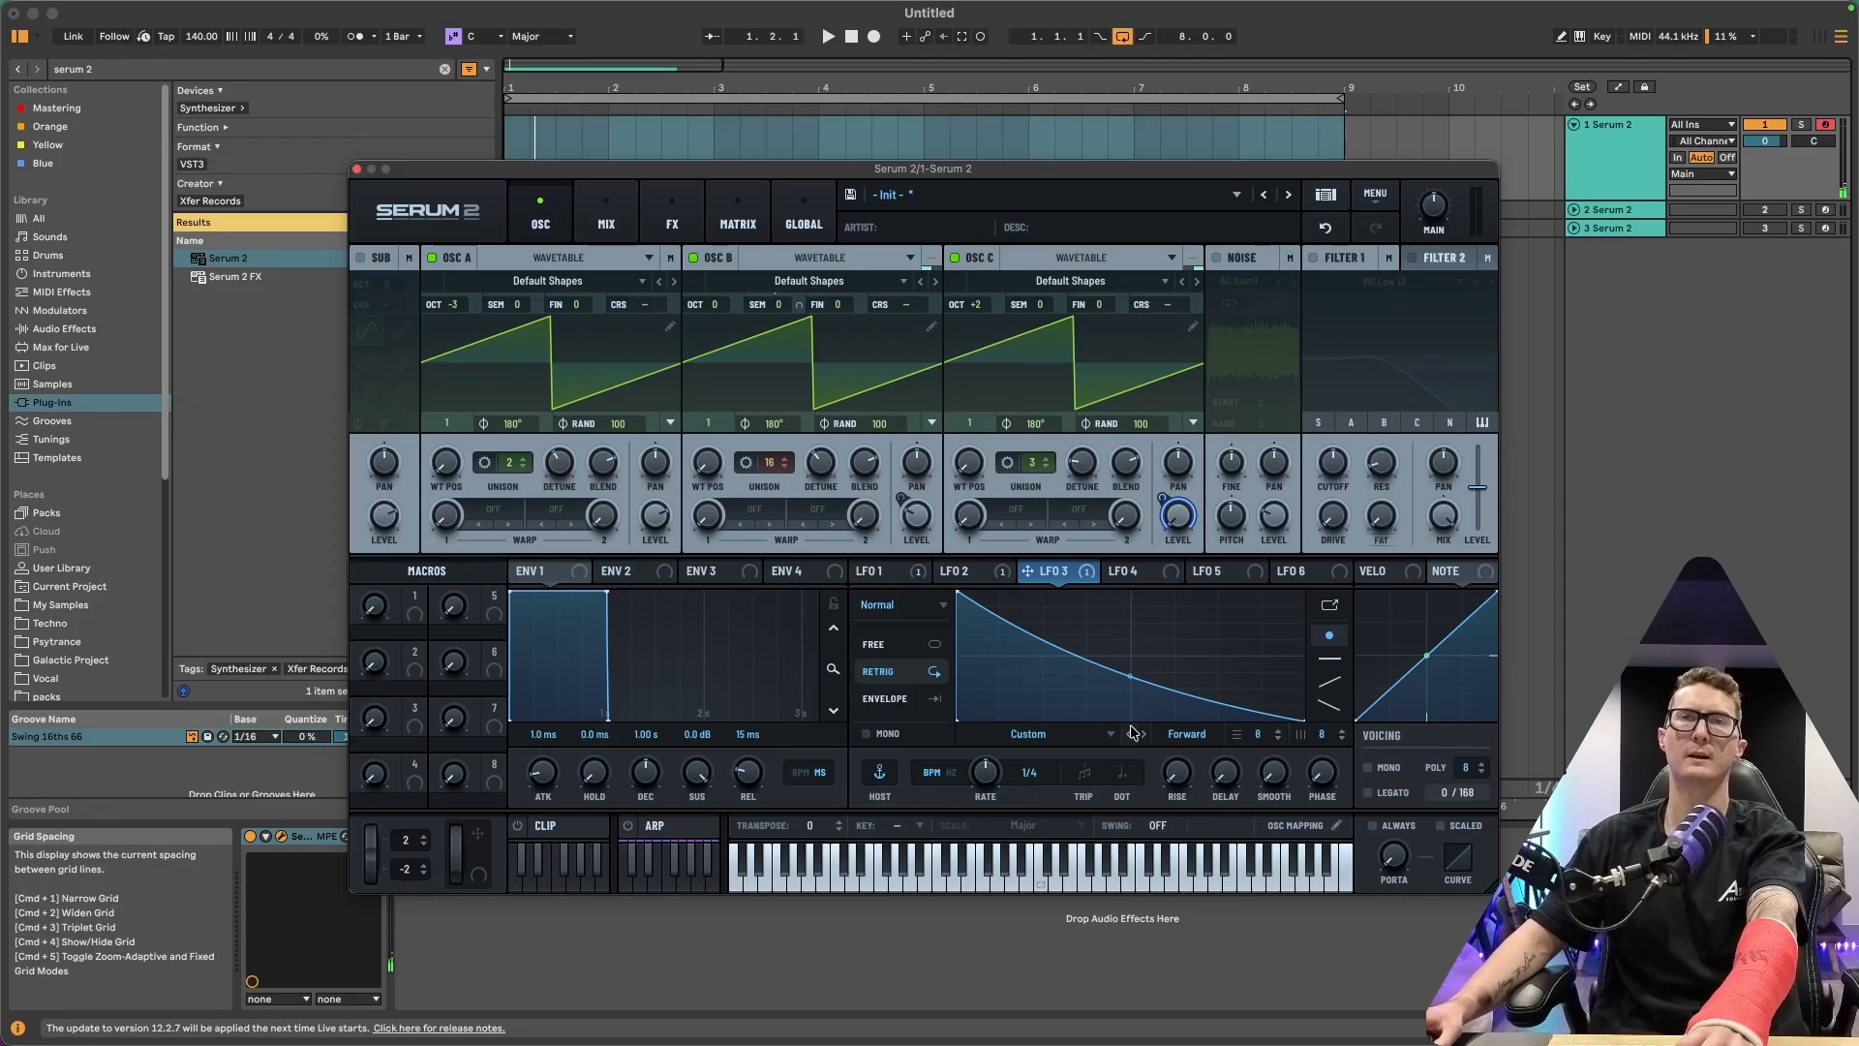
{"action": "left_click_drag", "start_coordinate": [1127, 679], "coordinate": [1126, 684]}
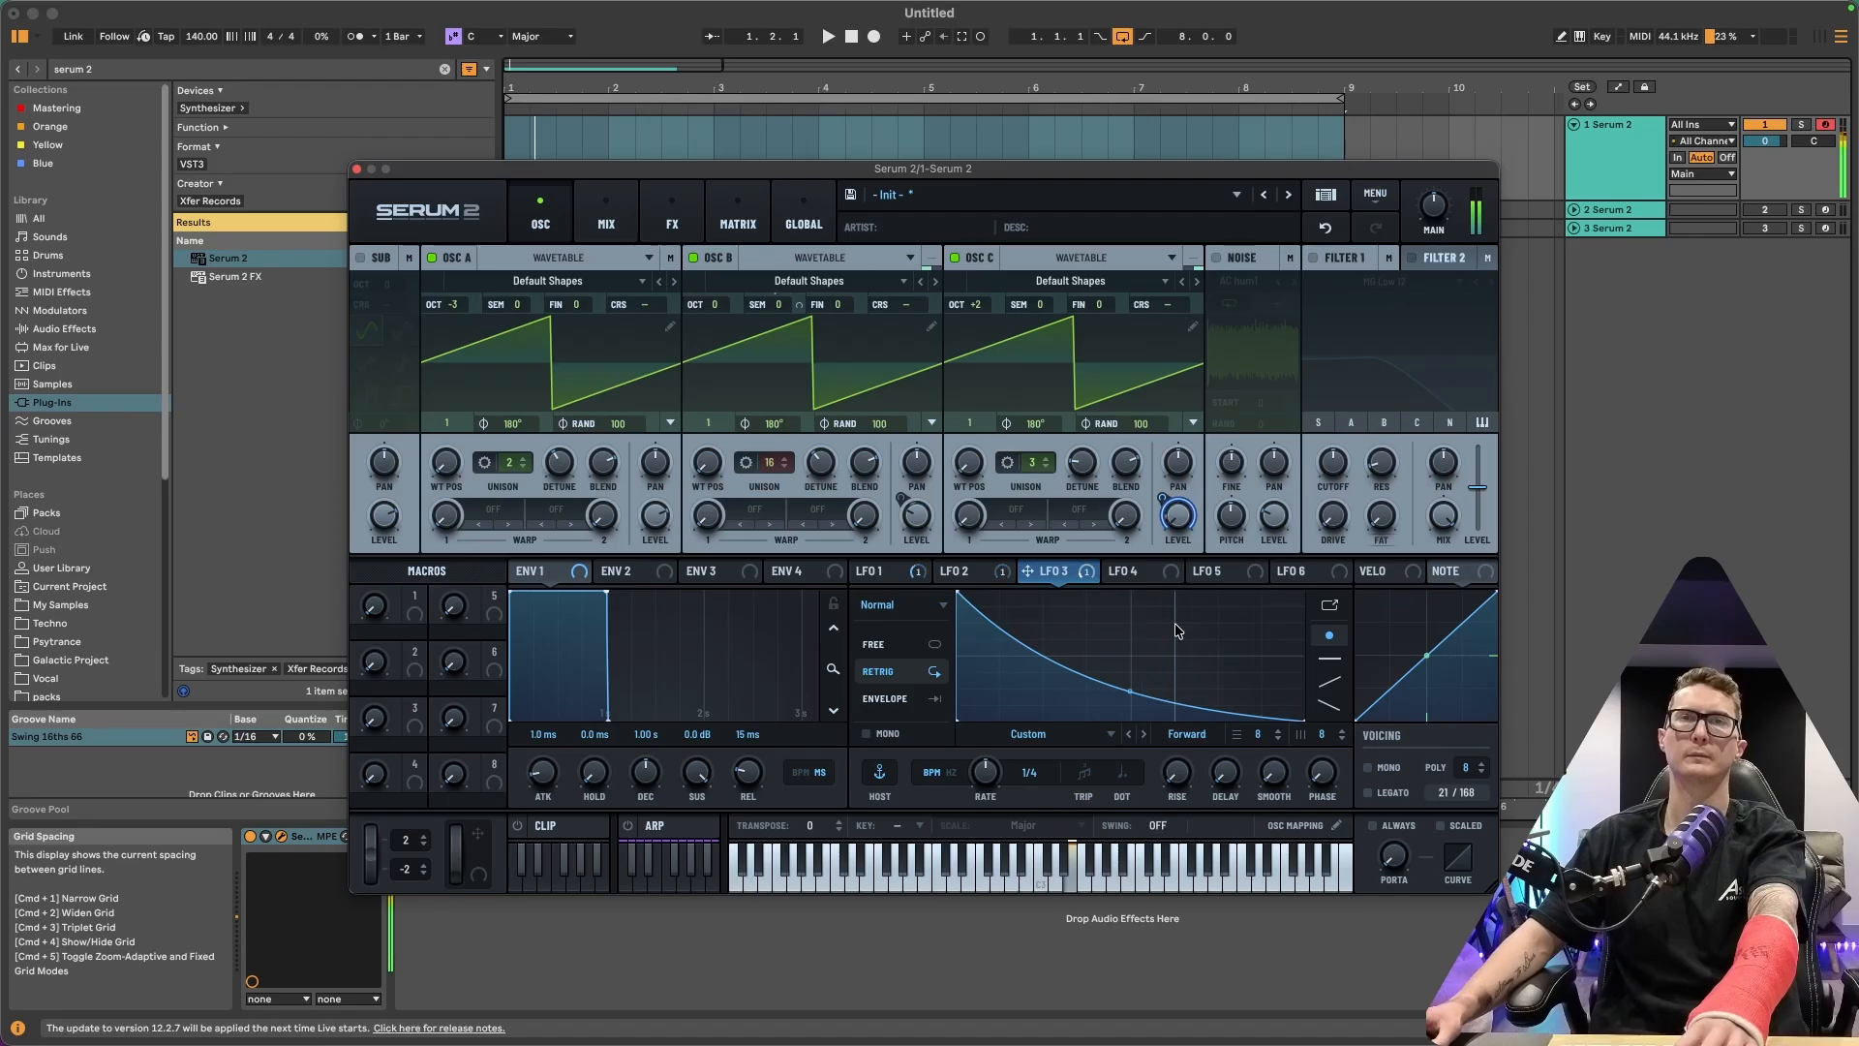
Add a Delay and a Reverb effect to the Bus 2 FX chain
{"action": "left_click", "coordinate": [607, 221]}
{"action": "left_click", "coordinate": [671, 222]}
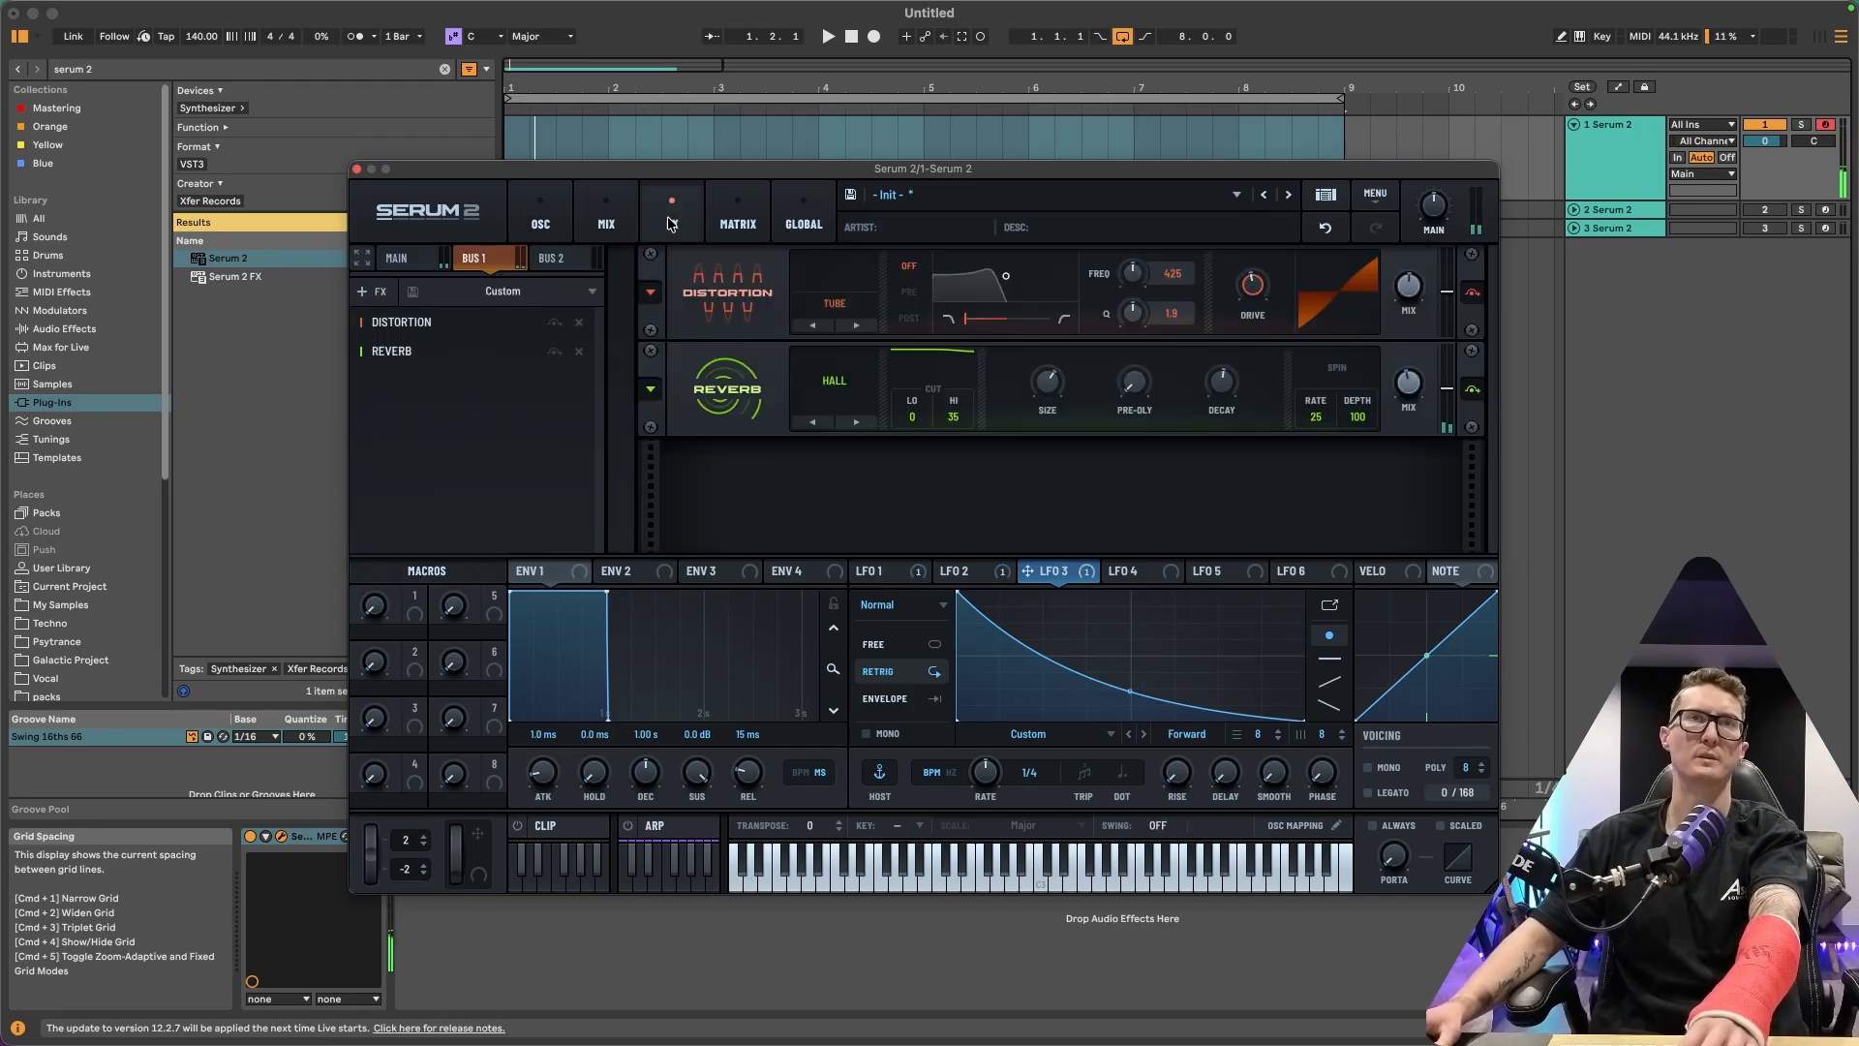
{"action": "left_click", "coordinate": [553, 259]}
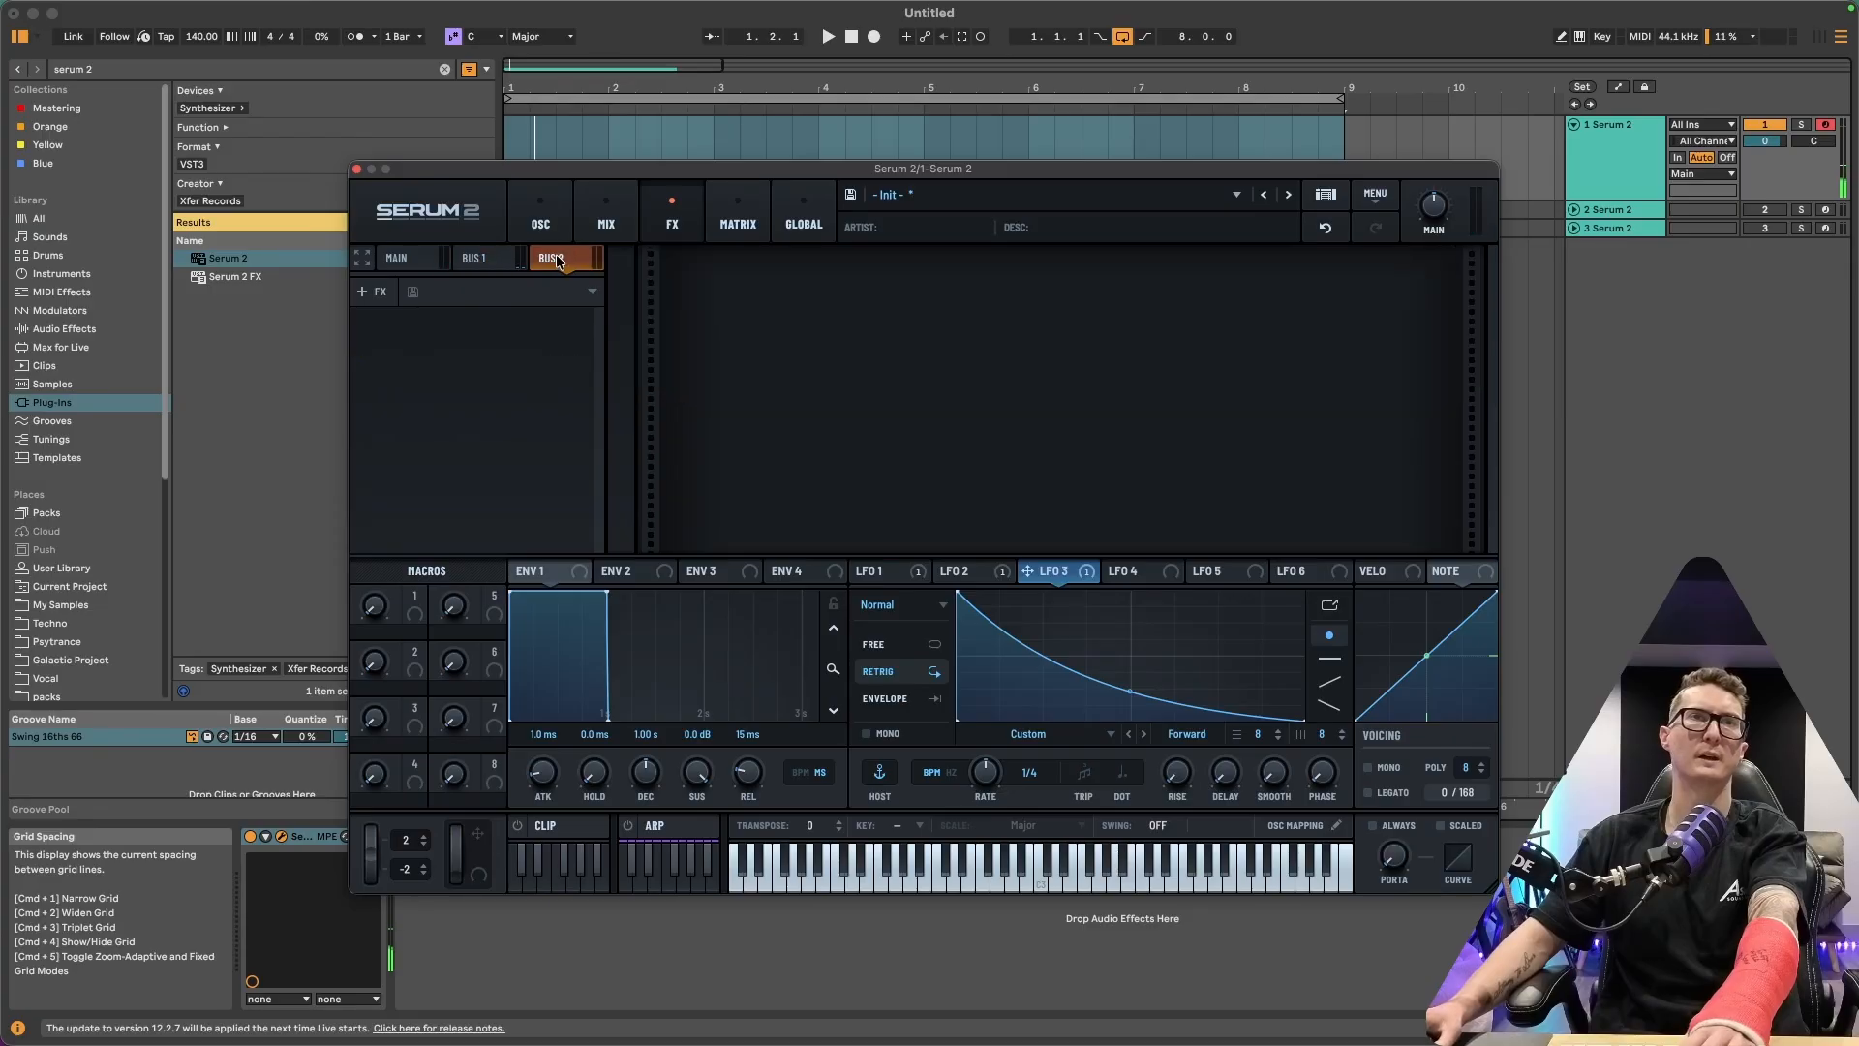
{"action": "left_click", "coordinate": [375, 296]}
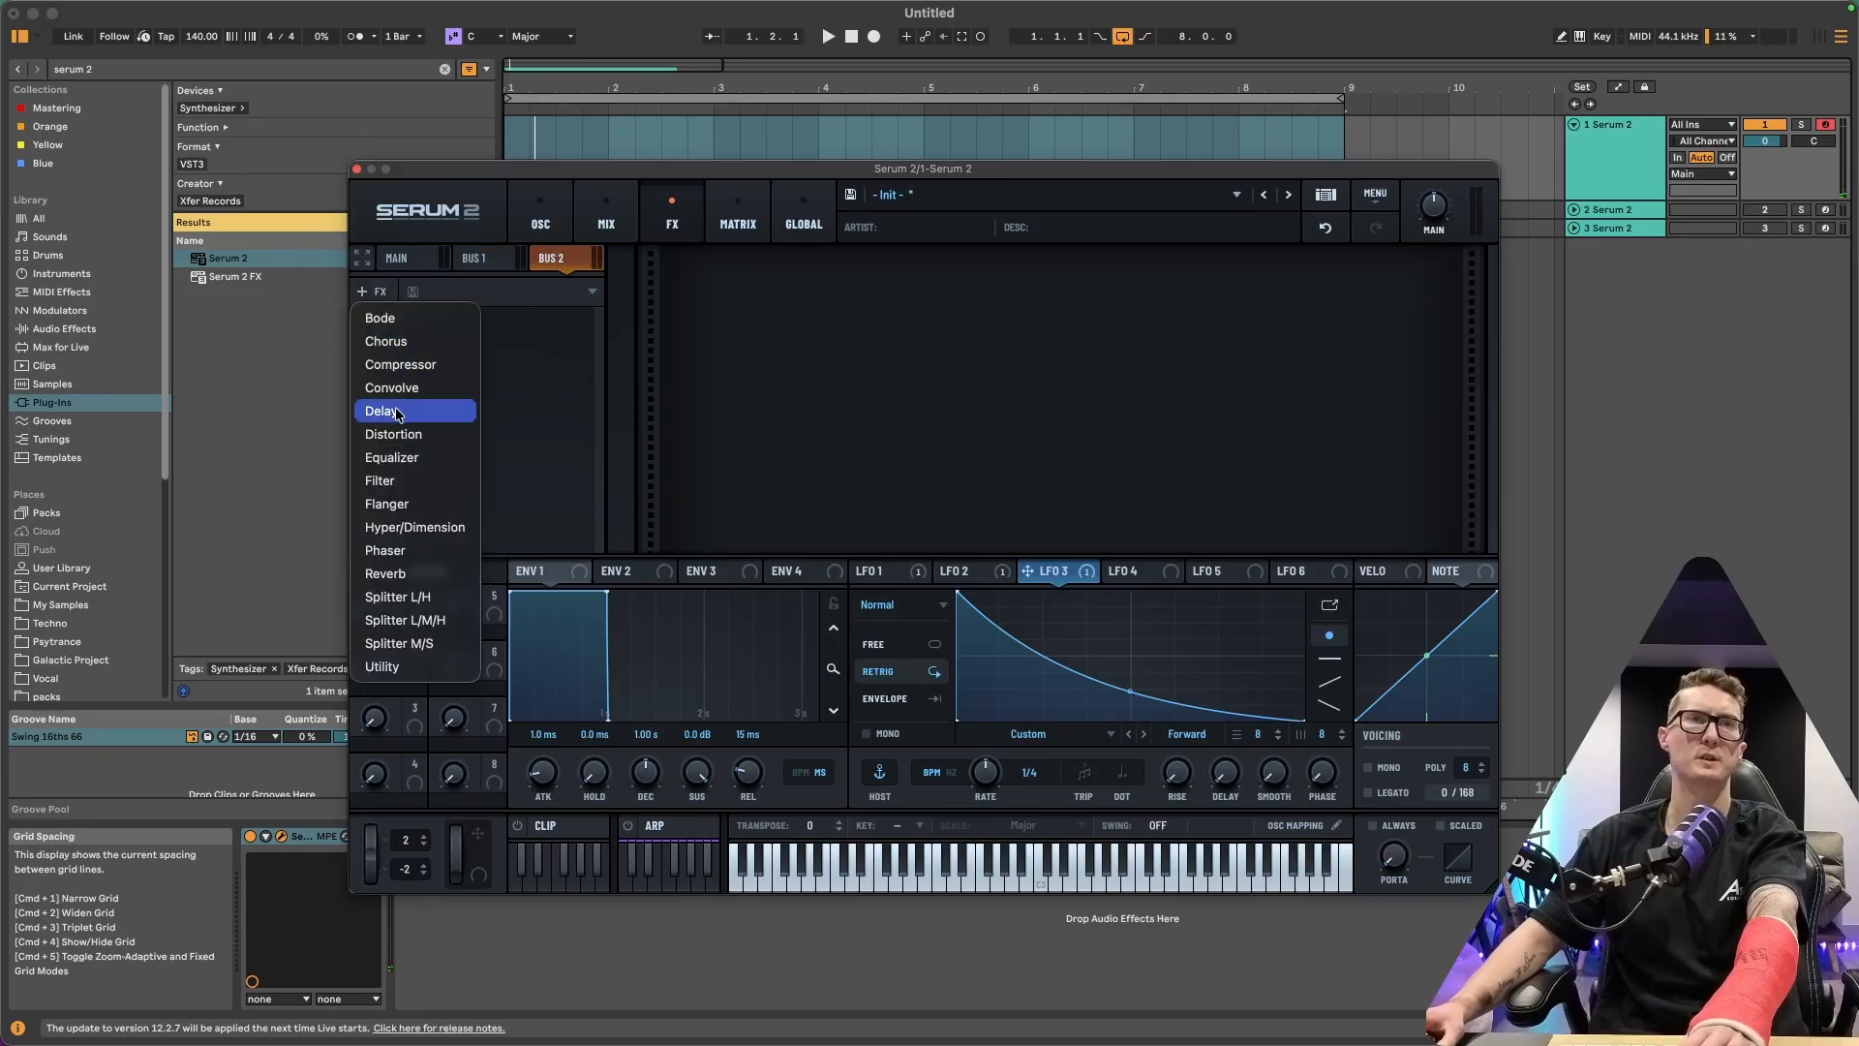
{"action": "left_click", "coordinate": [402, 411]}
{"action": "left_click", "coordinate": [376, 294]}
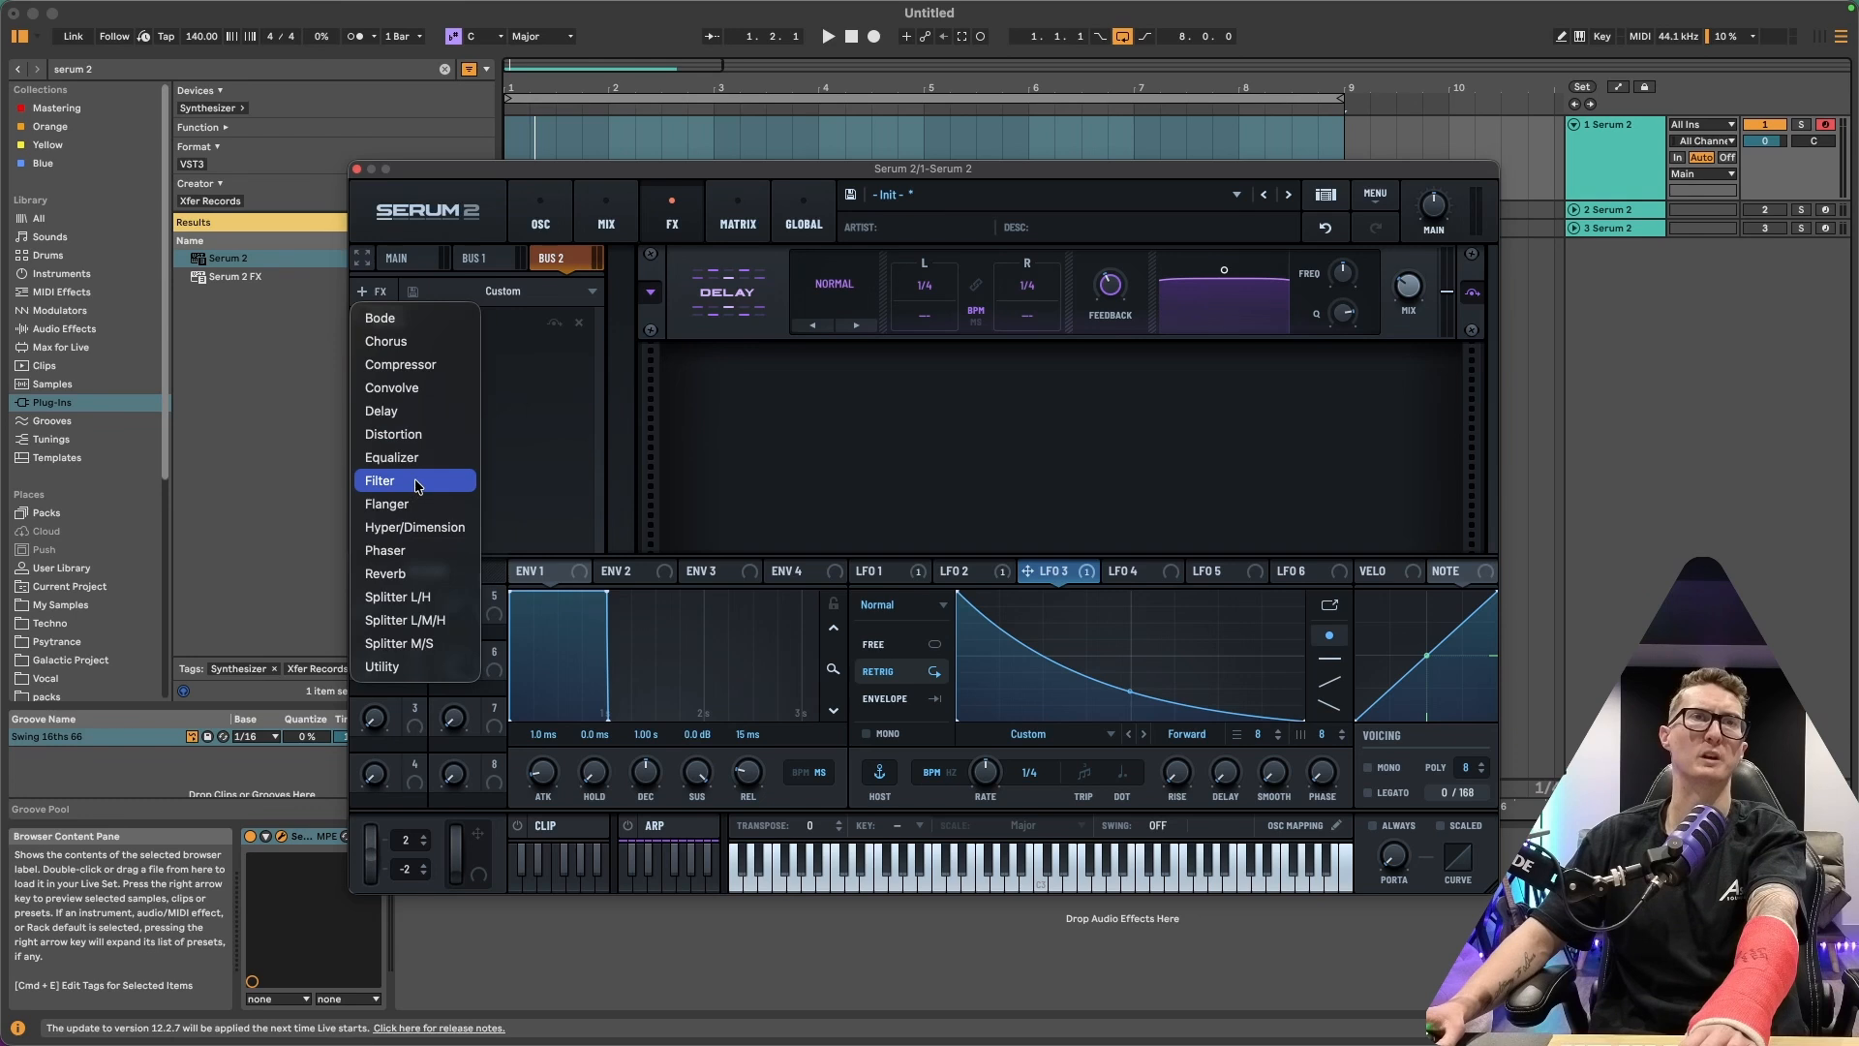
{"action": "left_click", "coordinate": [416, 575]}
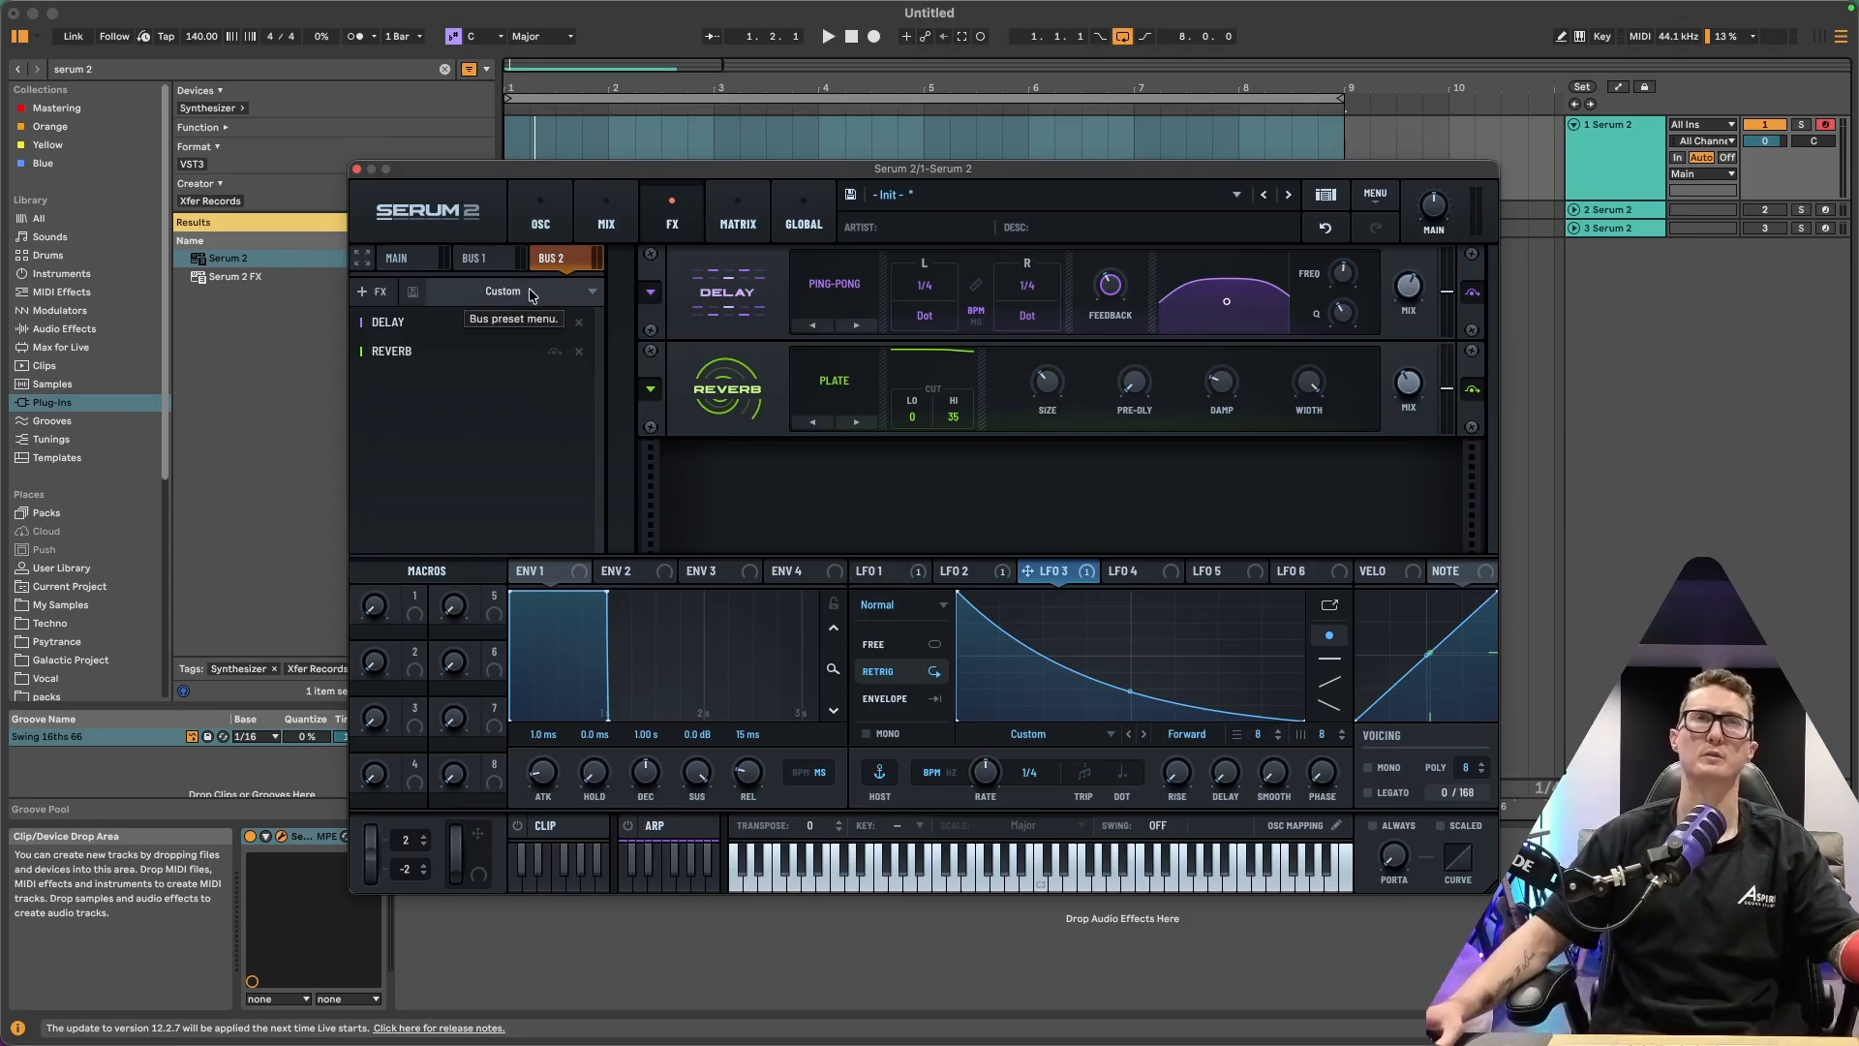
Enable Filter 1 and Filter 2 on the Mix page
{"action": "left_click", "coordinate": [608, 223]}
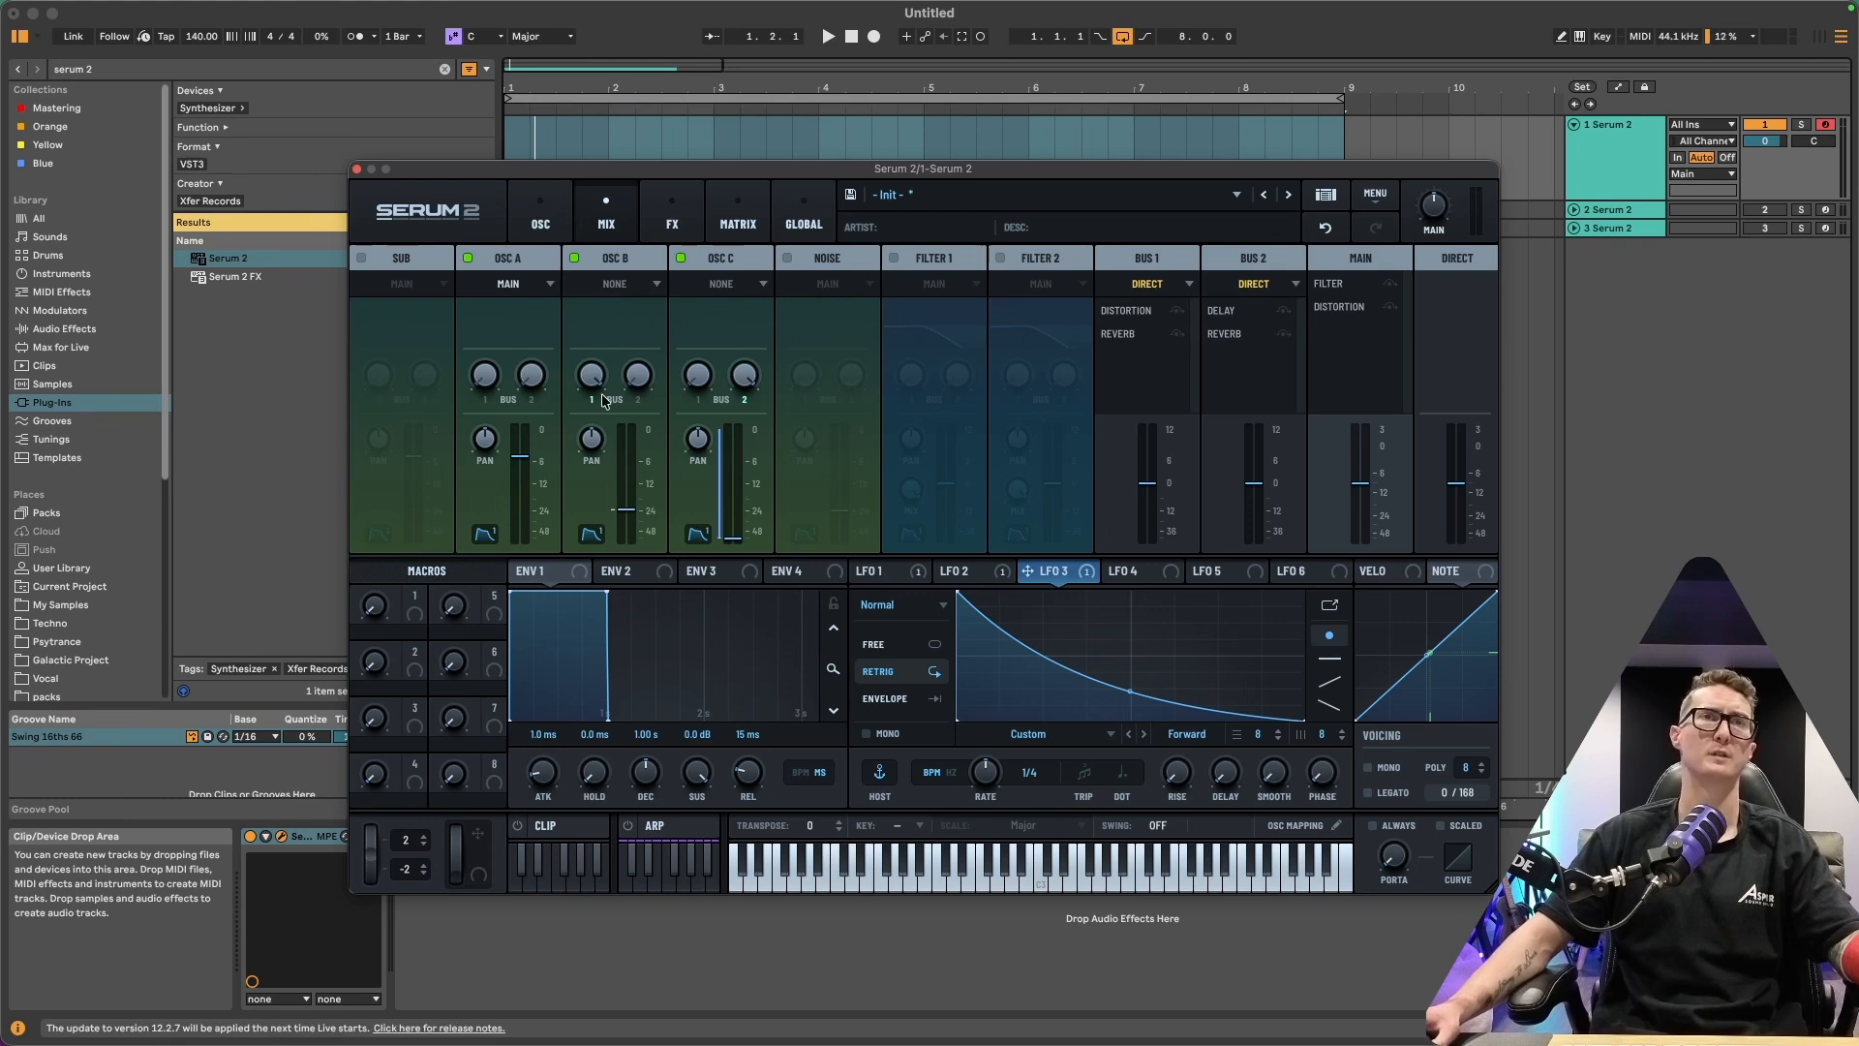
{"action": "mouse_move", "coordinate": [592, 379]}
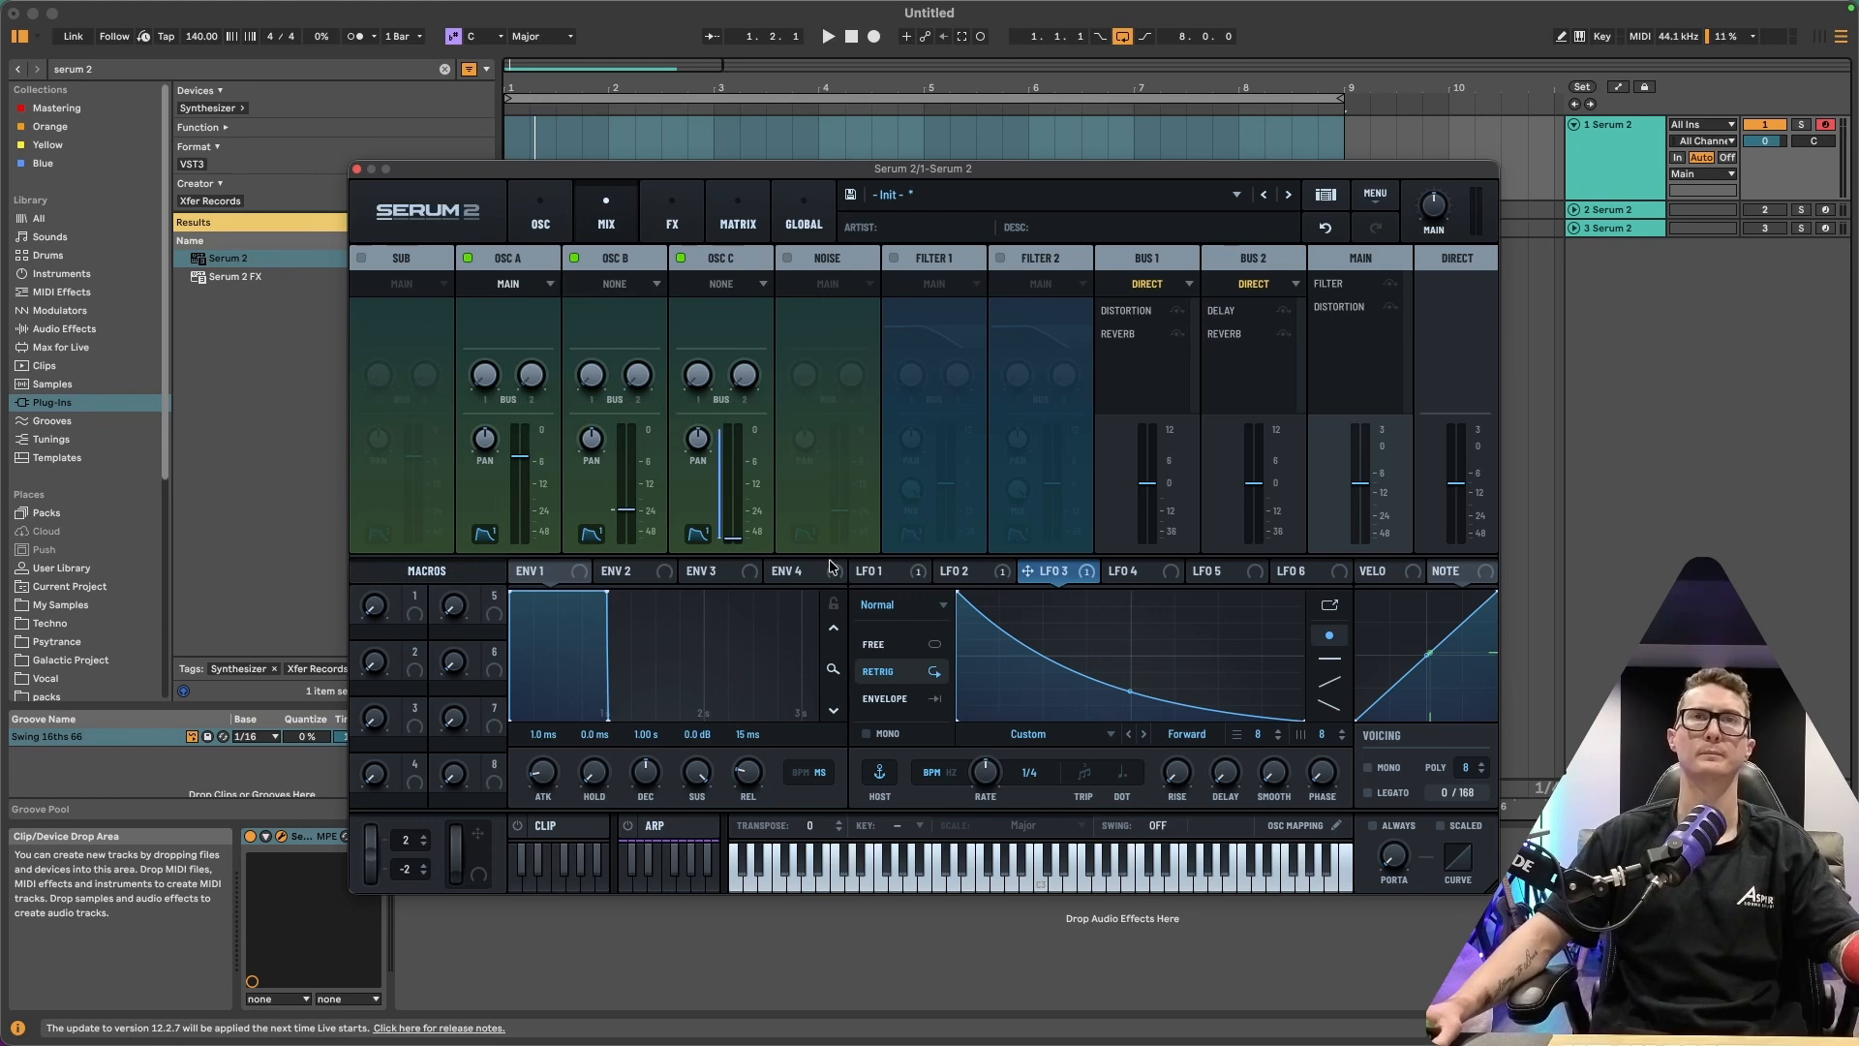
{"action": "left_click", "coordinate": [892, 258]}
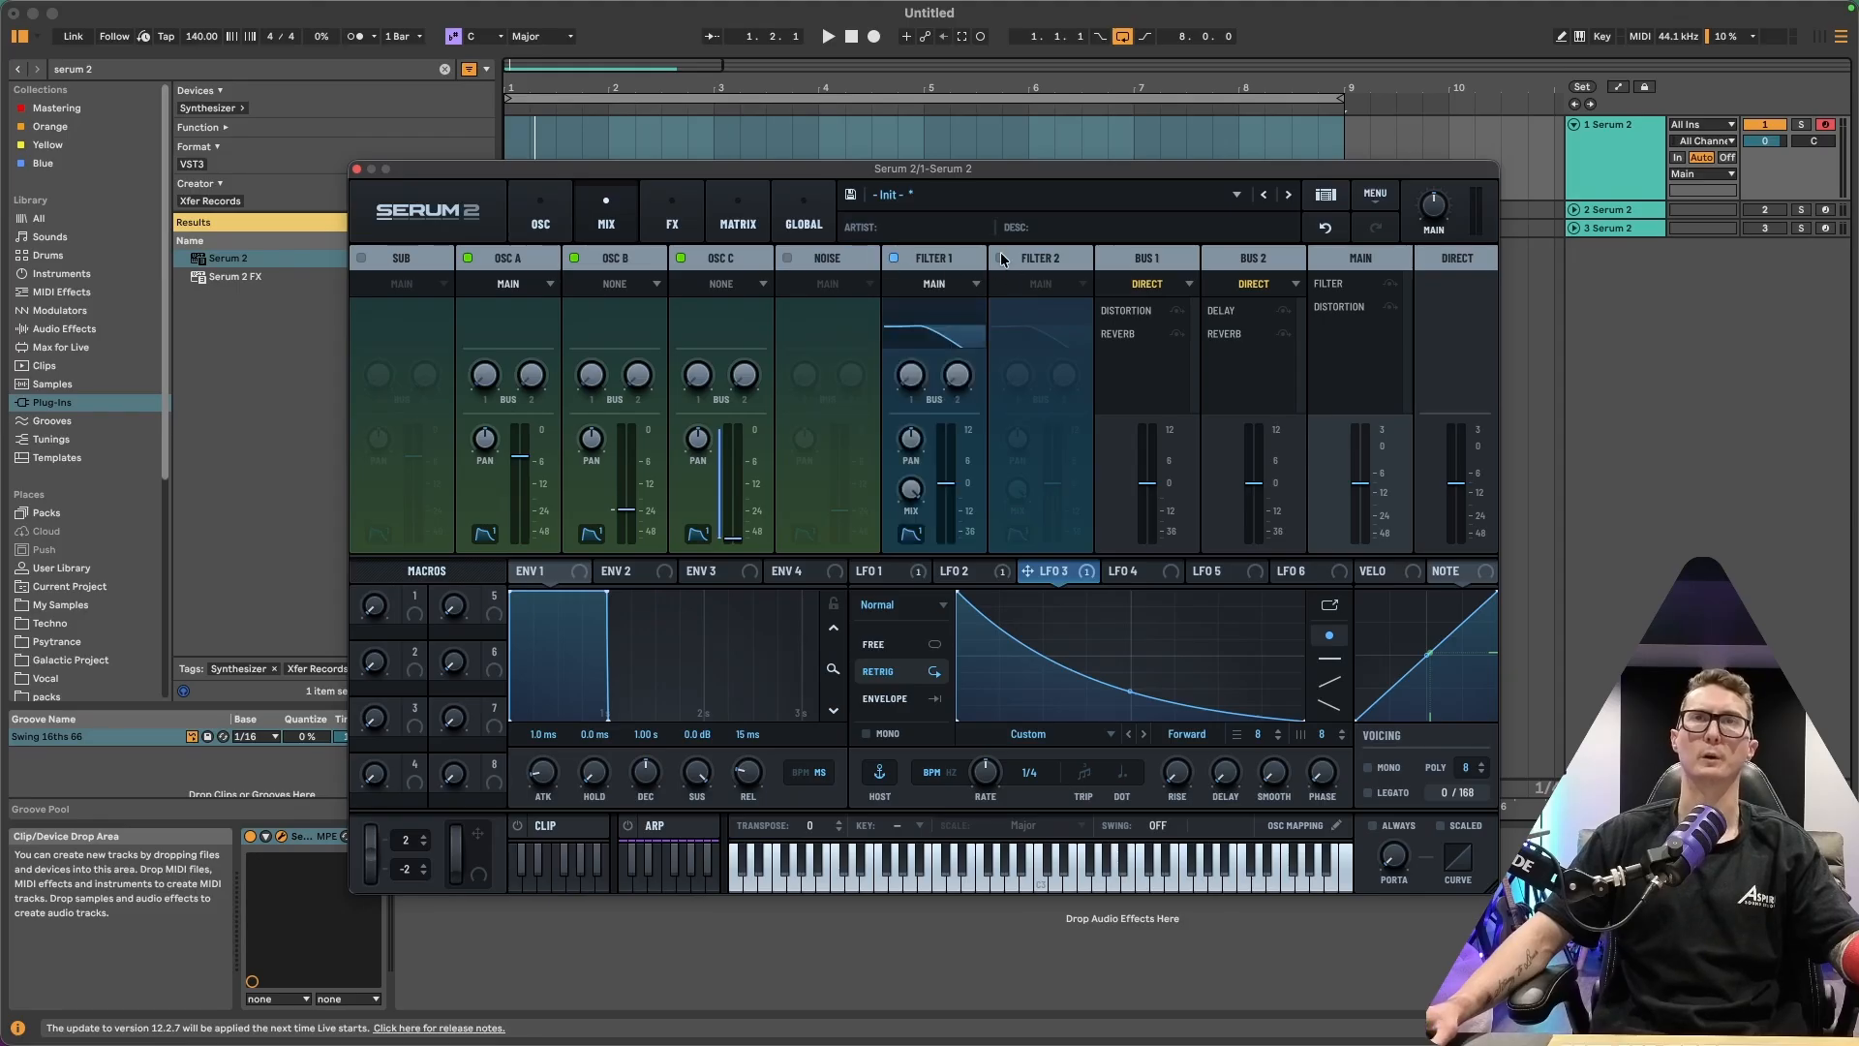
{"action": "left_click", "coordinate": [1001, 258]}
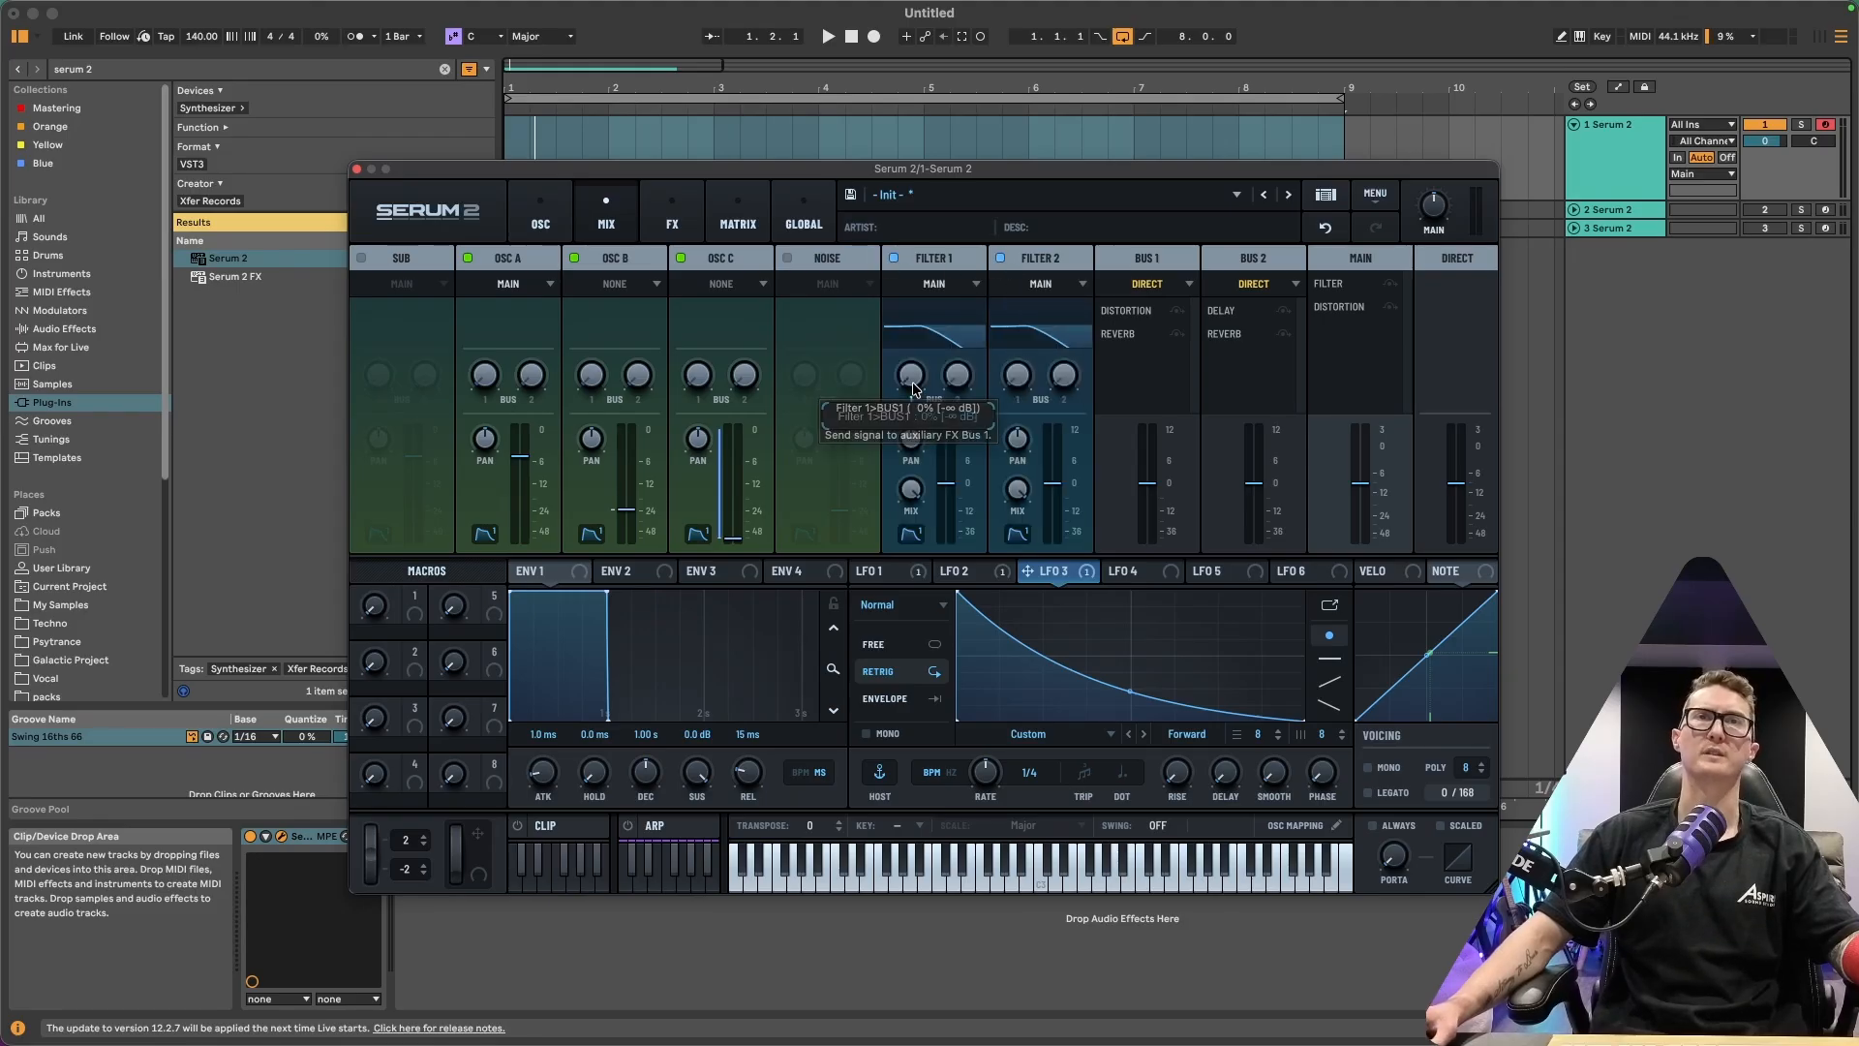
Raise Filter 1's send to Bus 1 and Filter 2's send to Bus 2 to full on the Mix page
{"action": "left_click_drag", "start_coordinate": [912, 380], "coordinate": [930, 147]}
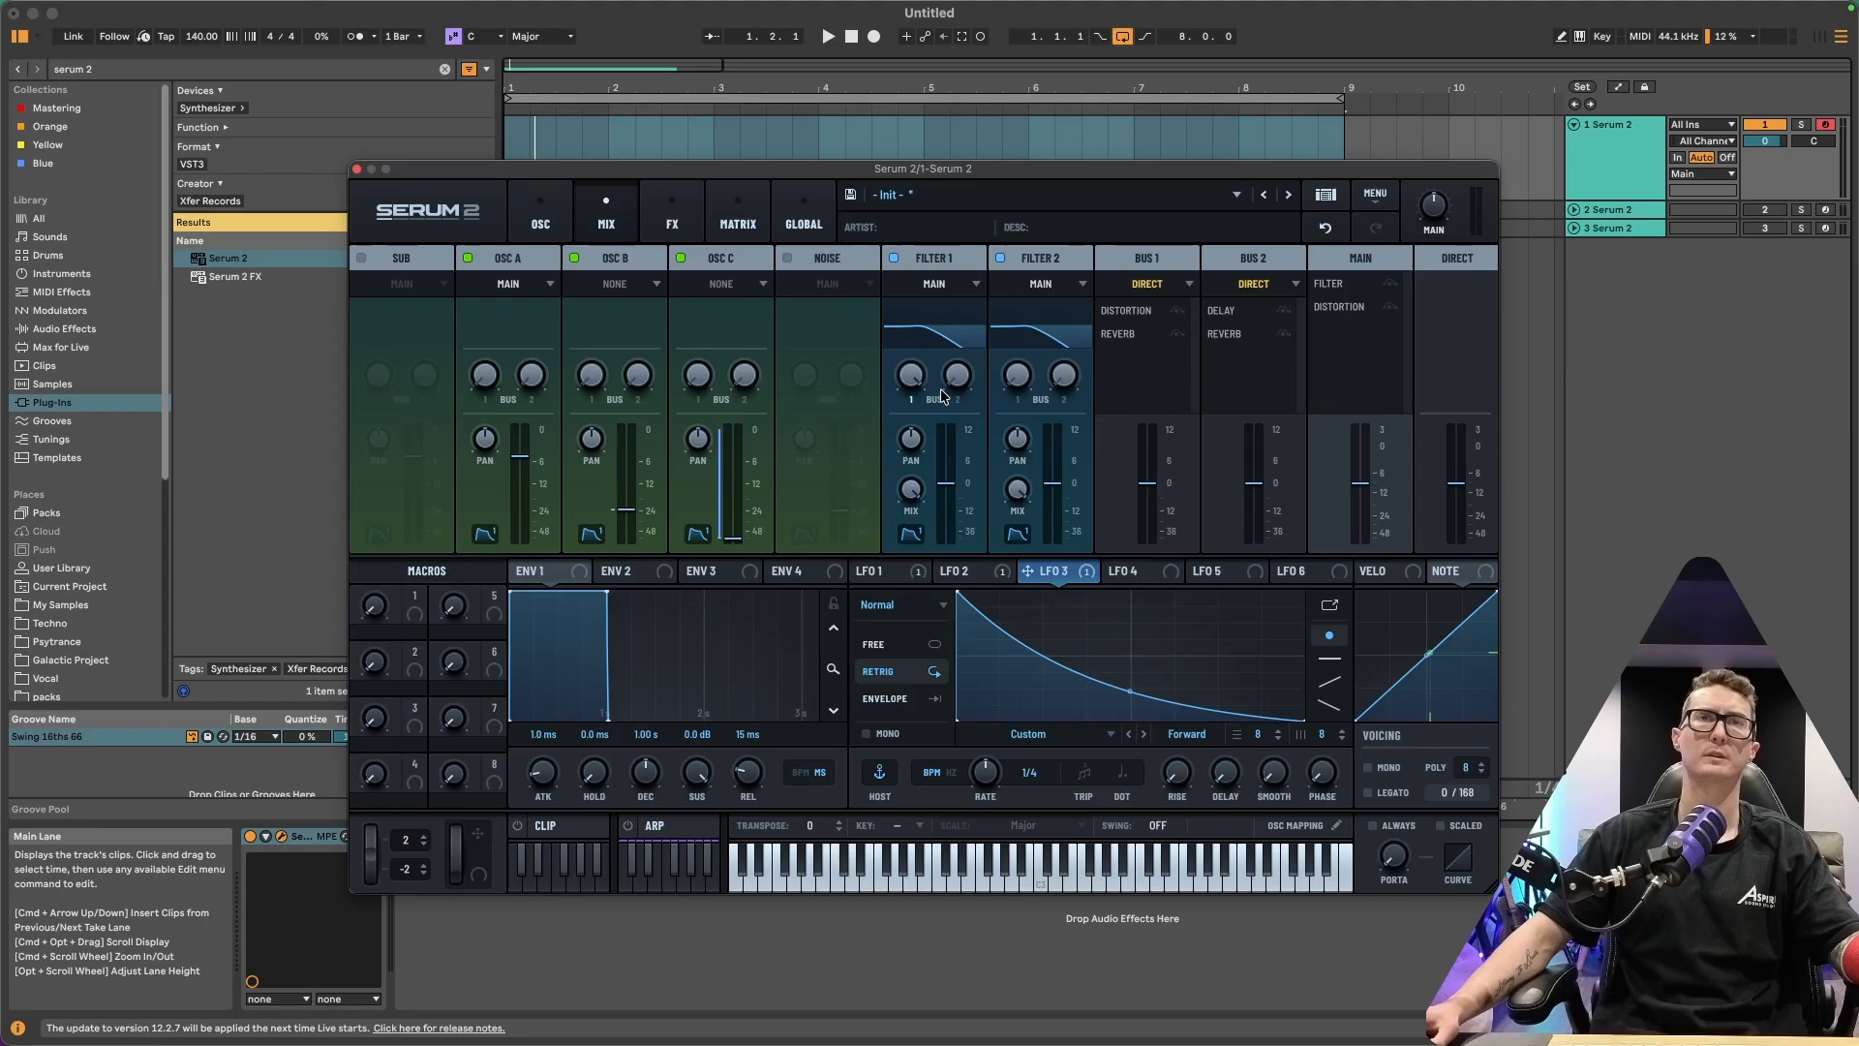
{"action": "left_click_drag", "start_coordinate": [1072, 391], "coordinate": [1082, 283]}
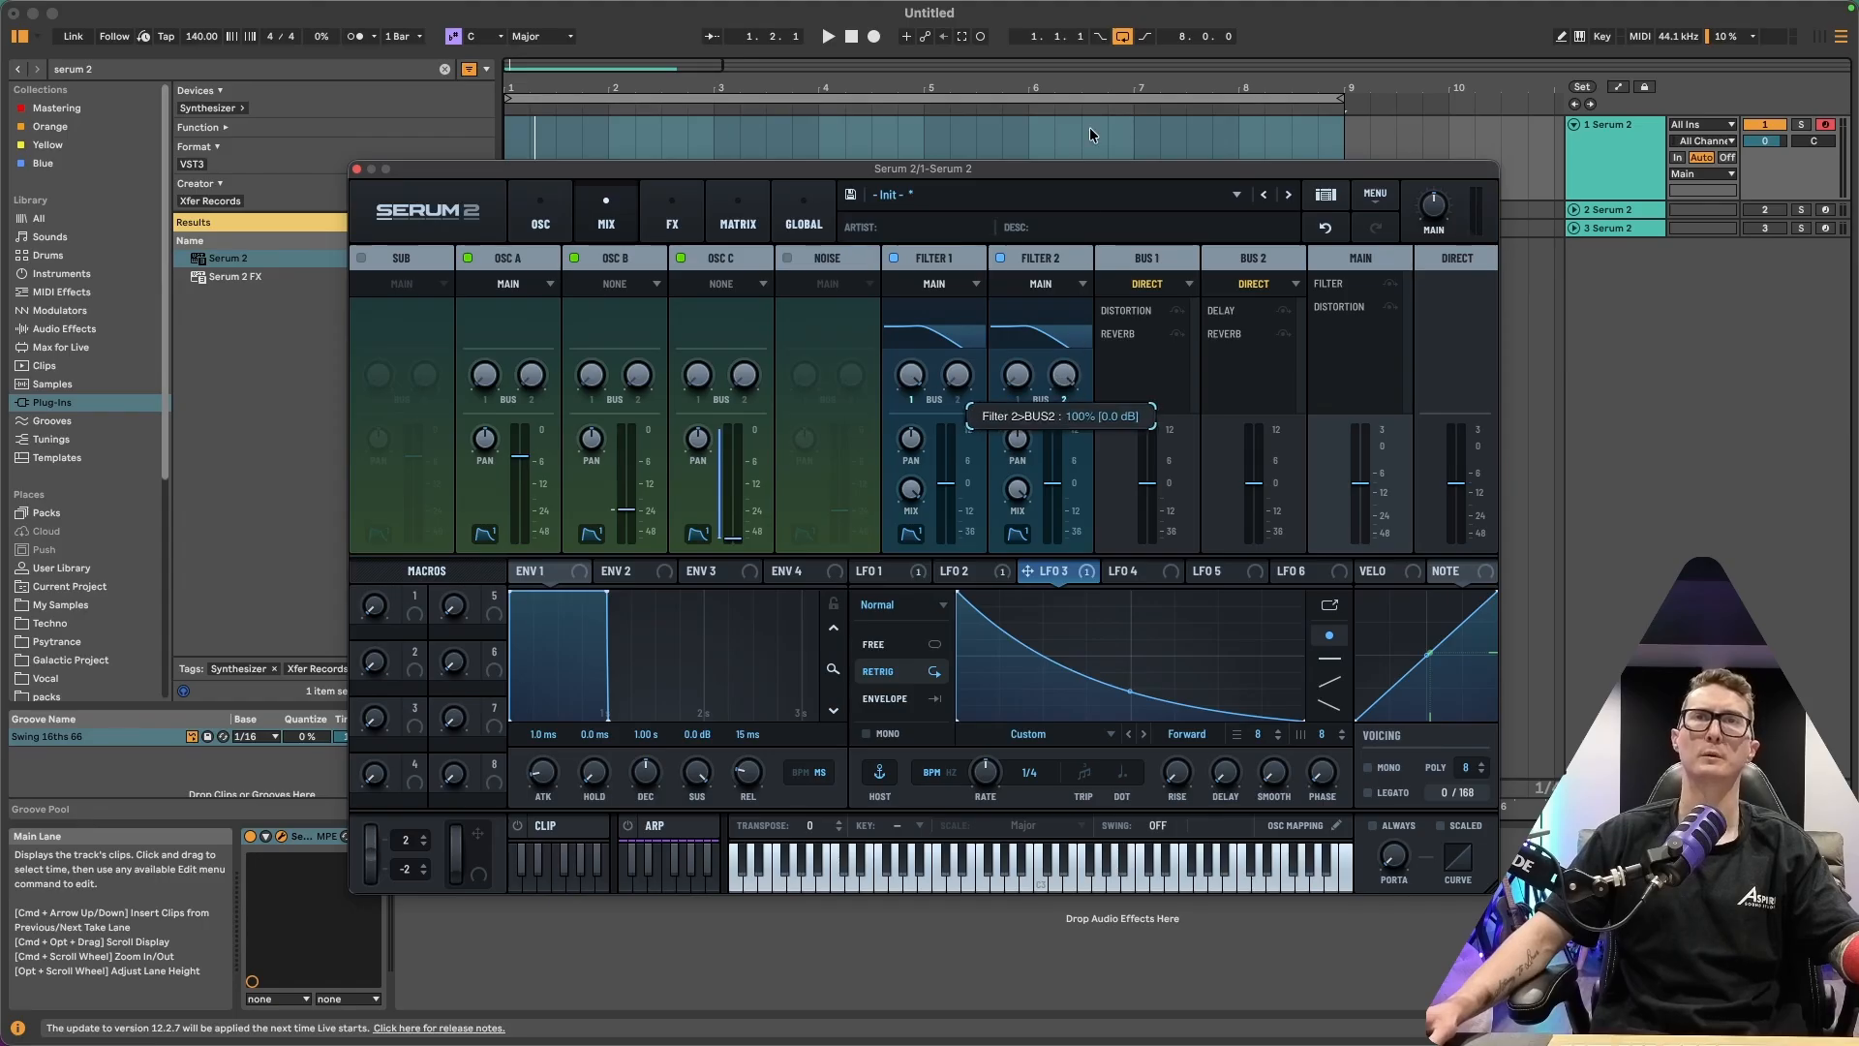
{"action": "left_click_drag", "start_coordinate": [1090, 134], "coordinate": [1095, 106]}
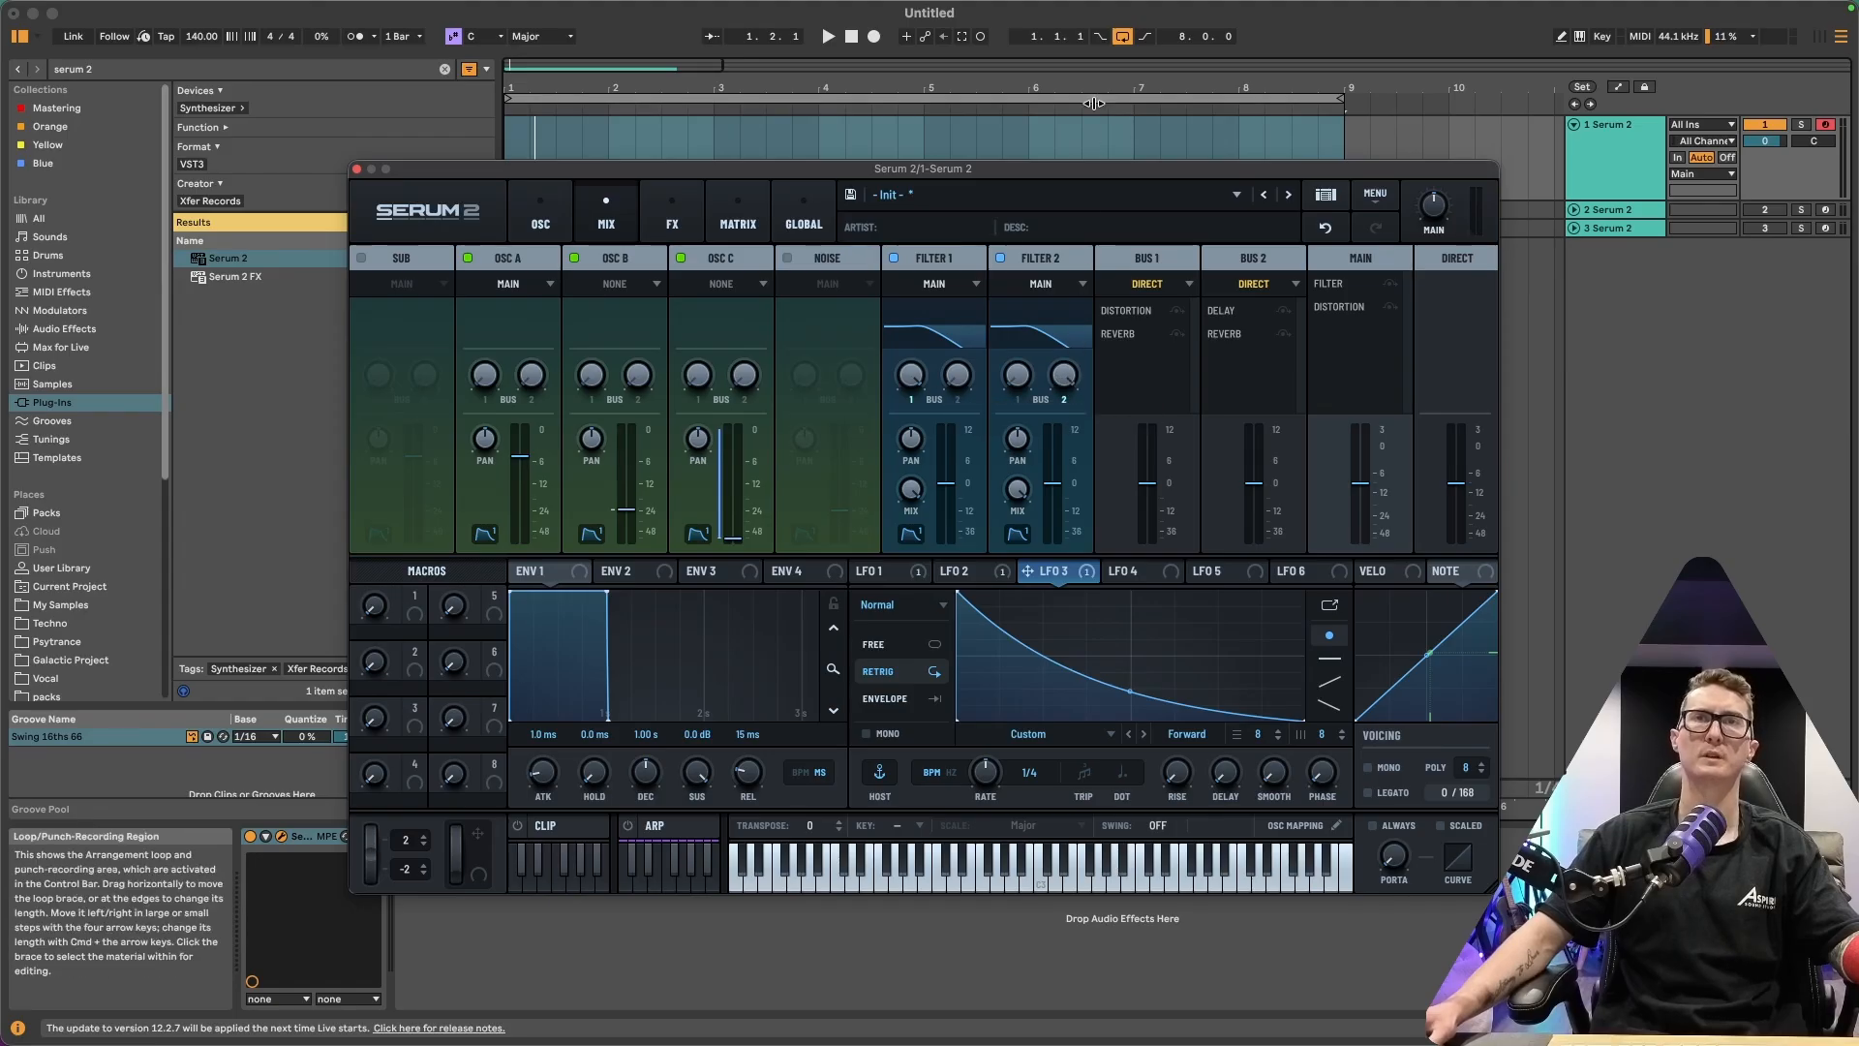
Route the outputs of OSC B and OSC C into the filters
{"action": "left_click", "coordinate": [653, 287]}
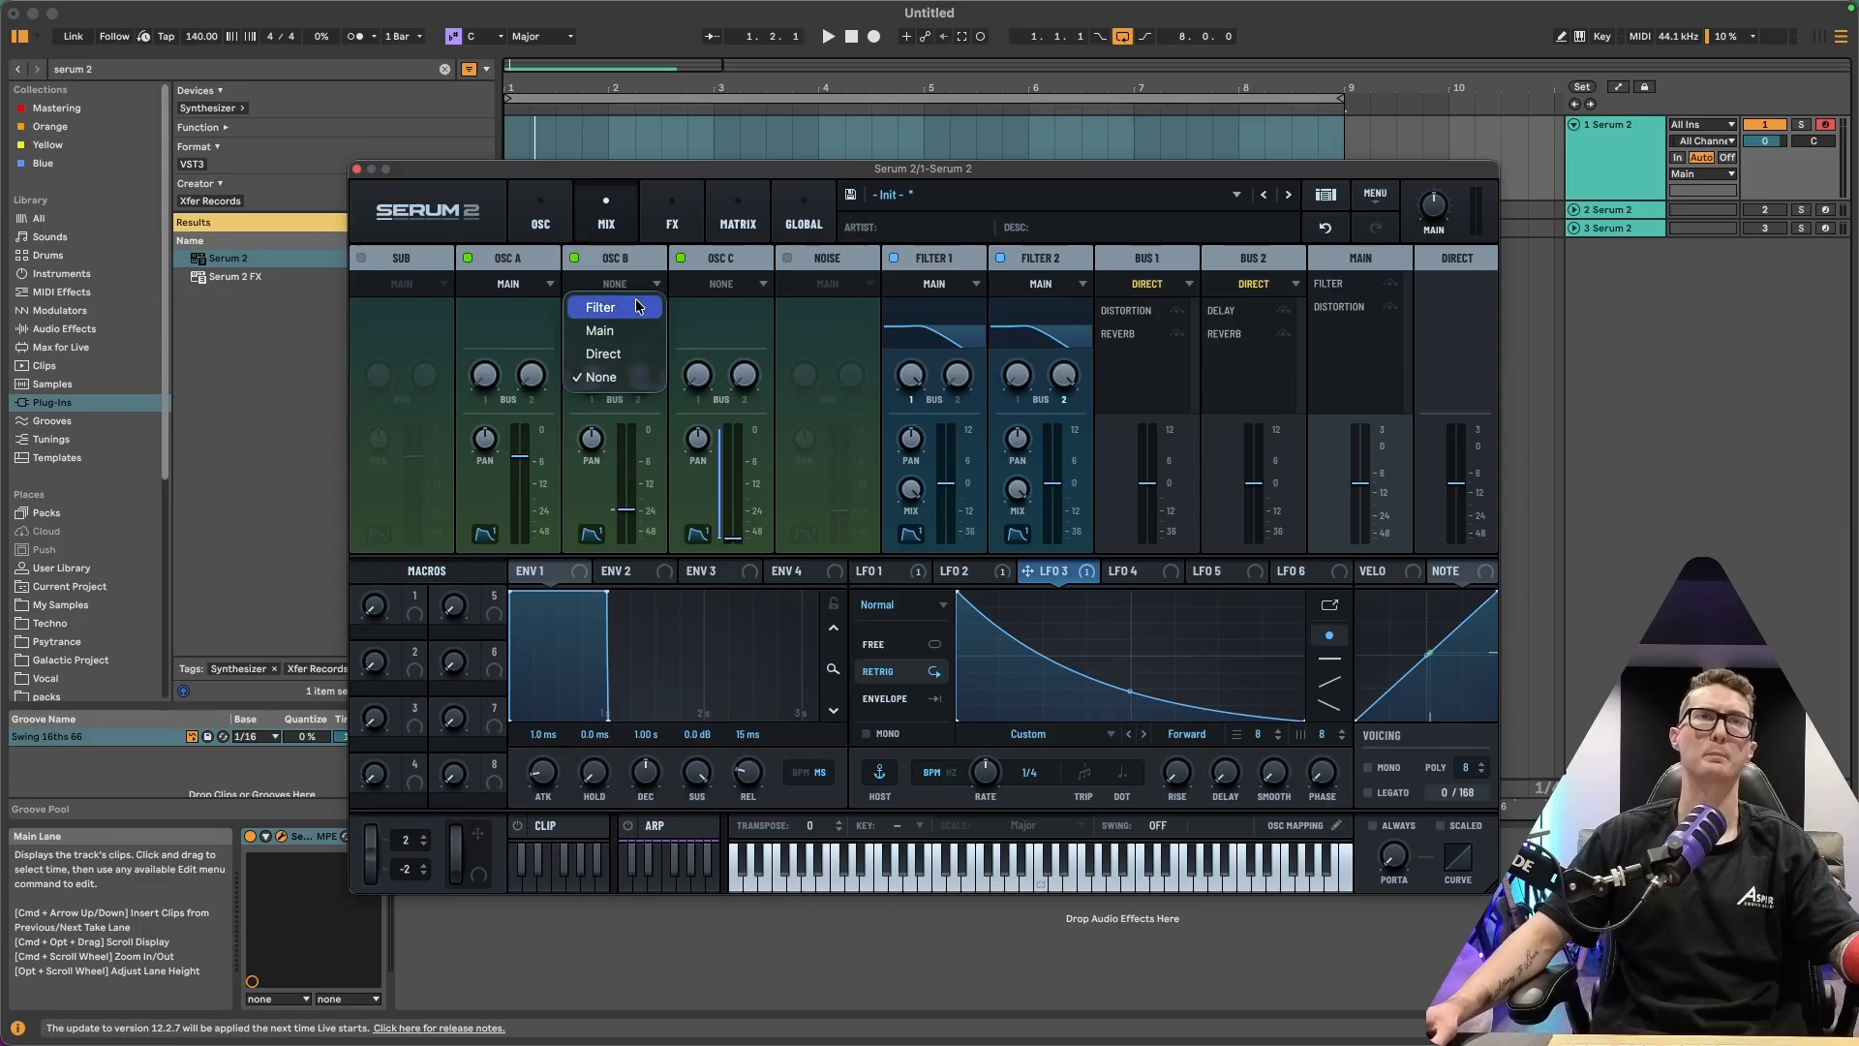
{"action": "left_click", "coordinate": [600, 307]}
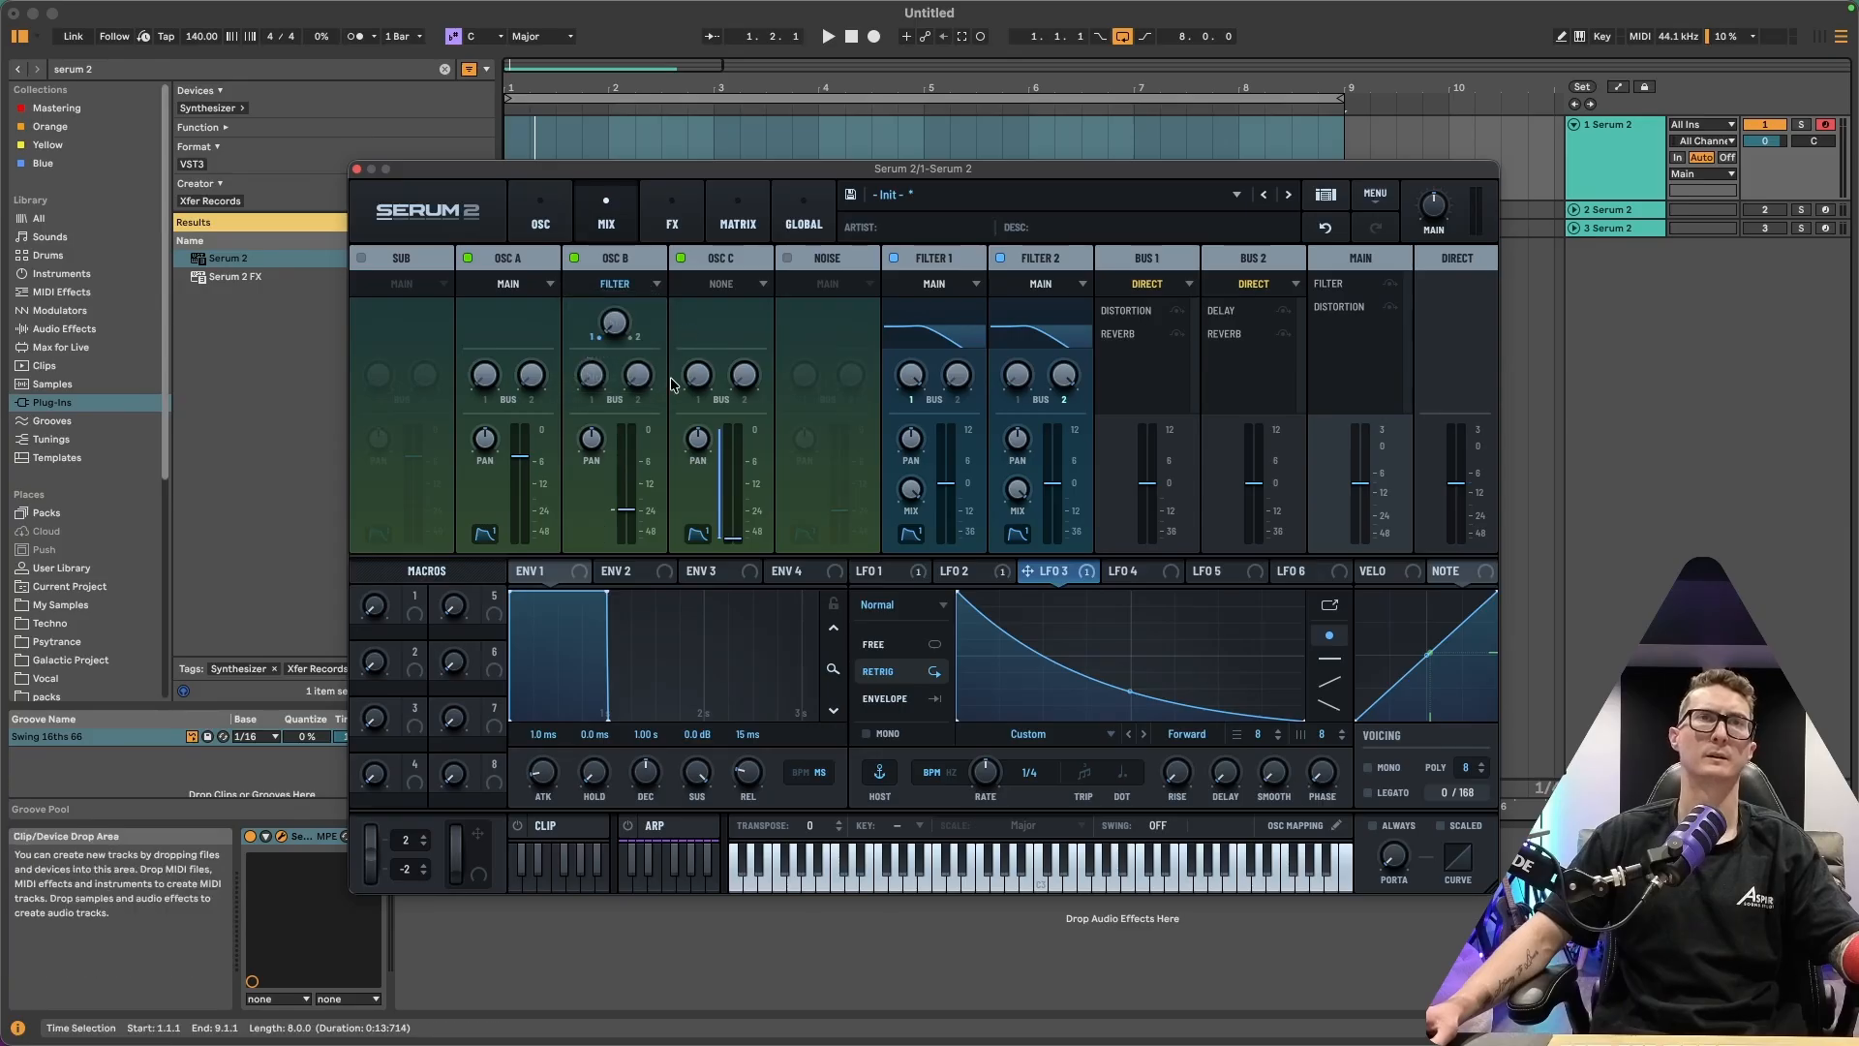
{"action": "left_click", "coordinate": [761, 286]}
{"action": "left_click", "coordinate": [755, 308]}
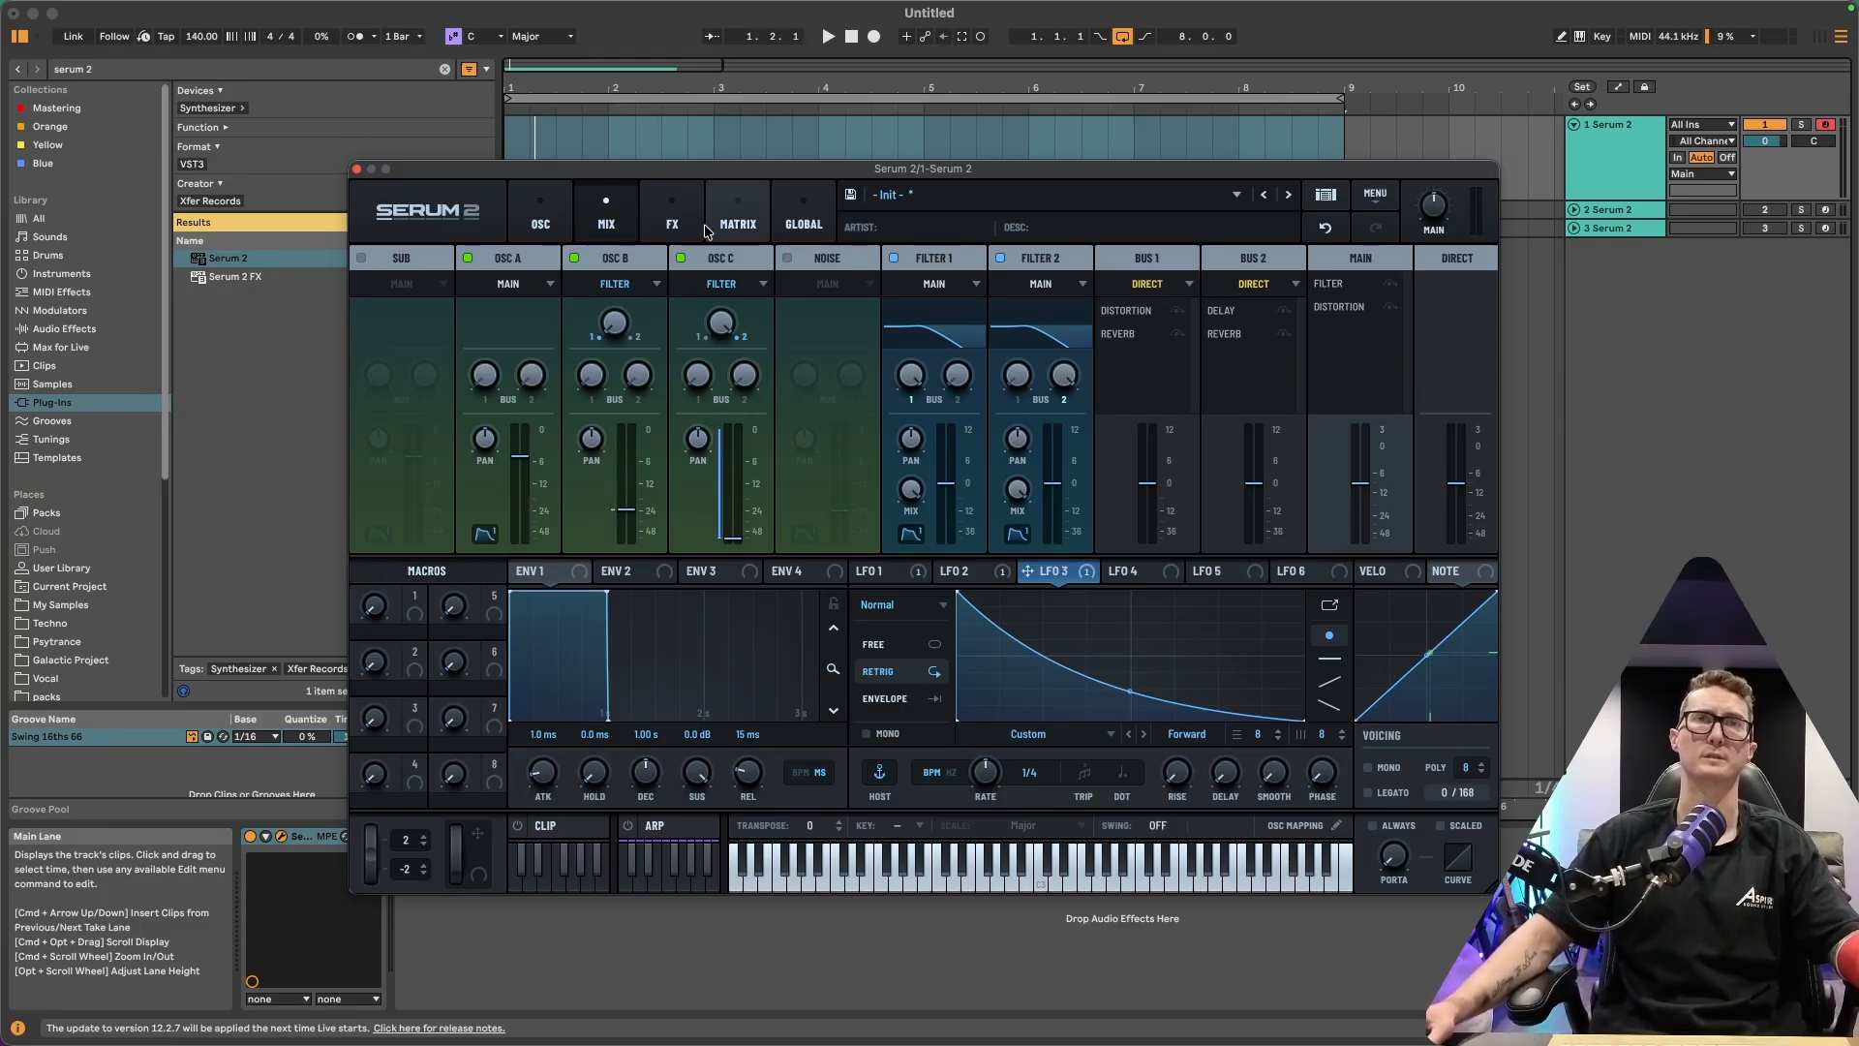
Open Filter 2 on the oscillator page and modulate its cutoff with LFO 3
{"action": "left_click", "coordinate": [540, 214]}
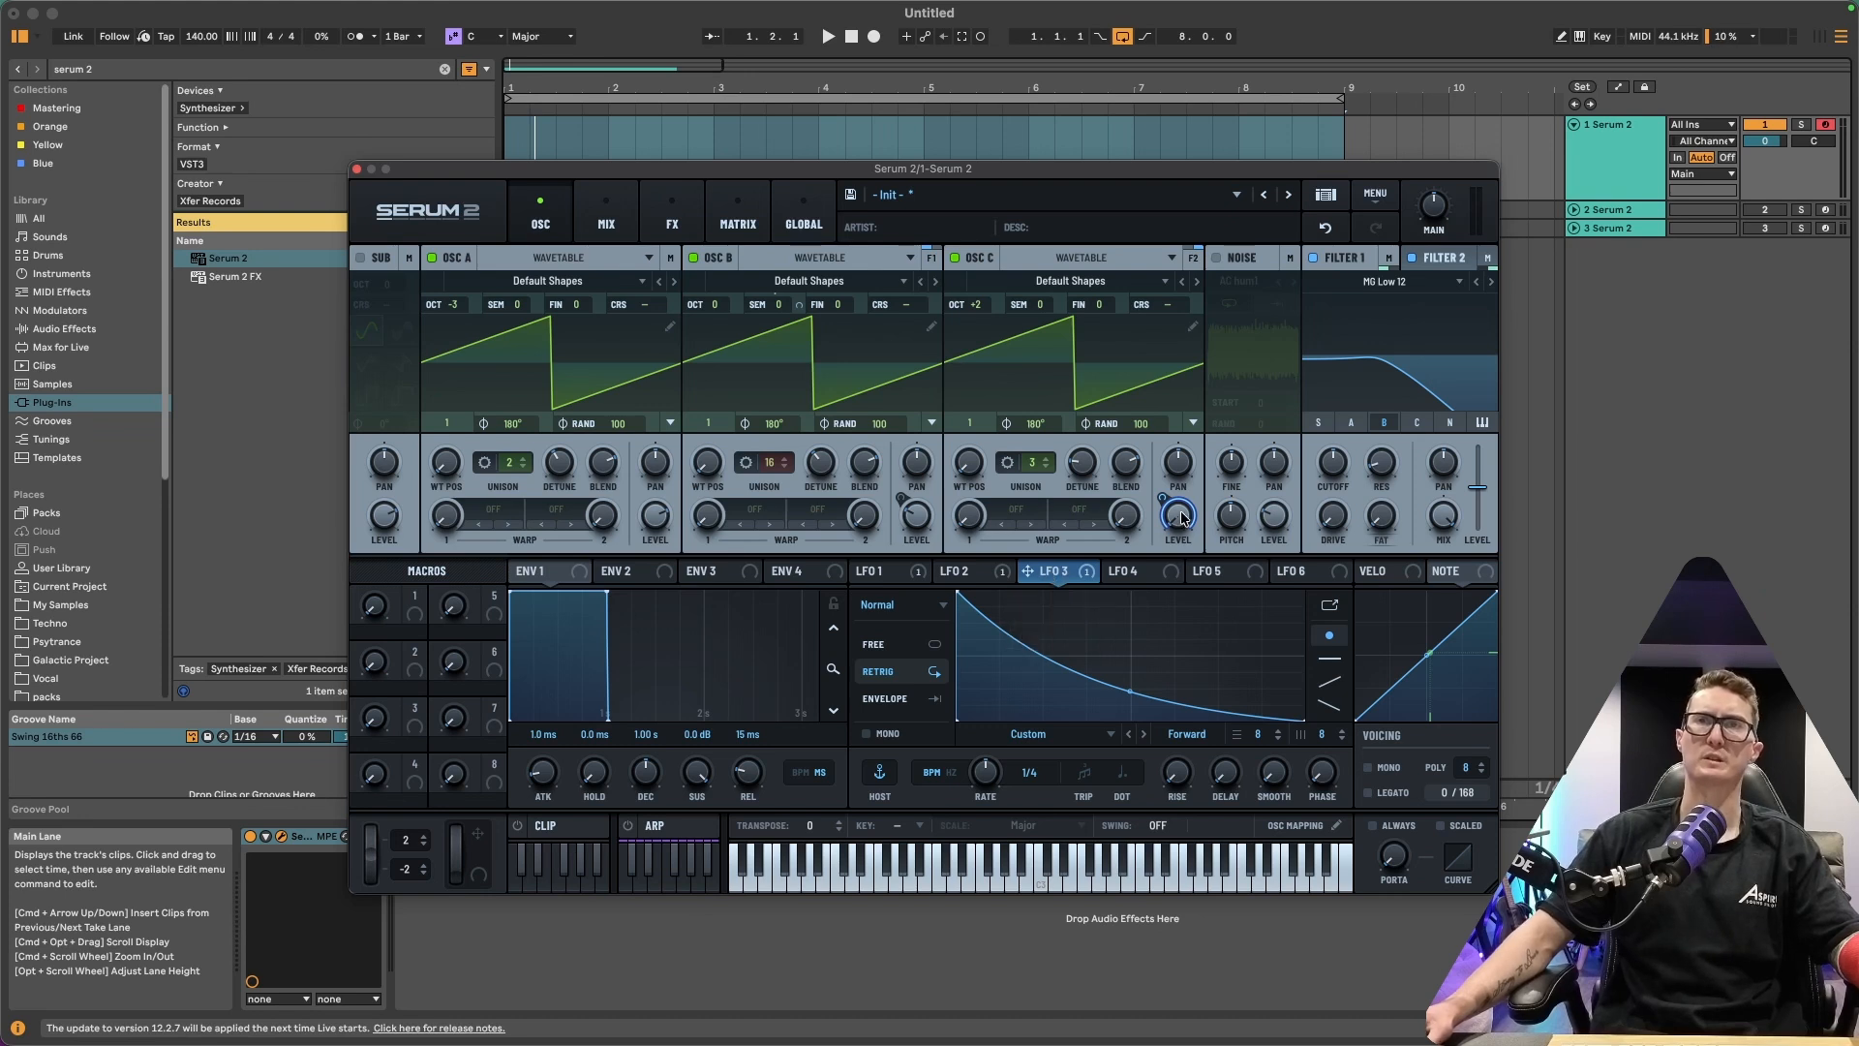
{"action": "left_click", "coordinate": [1442, 262]}
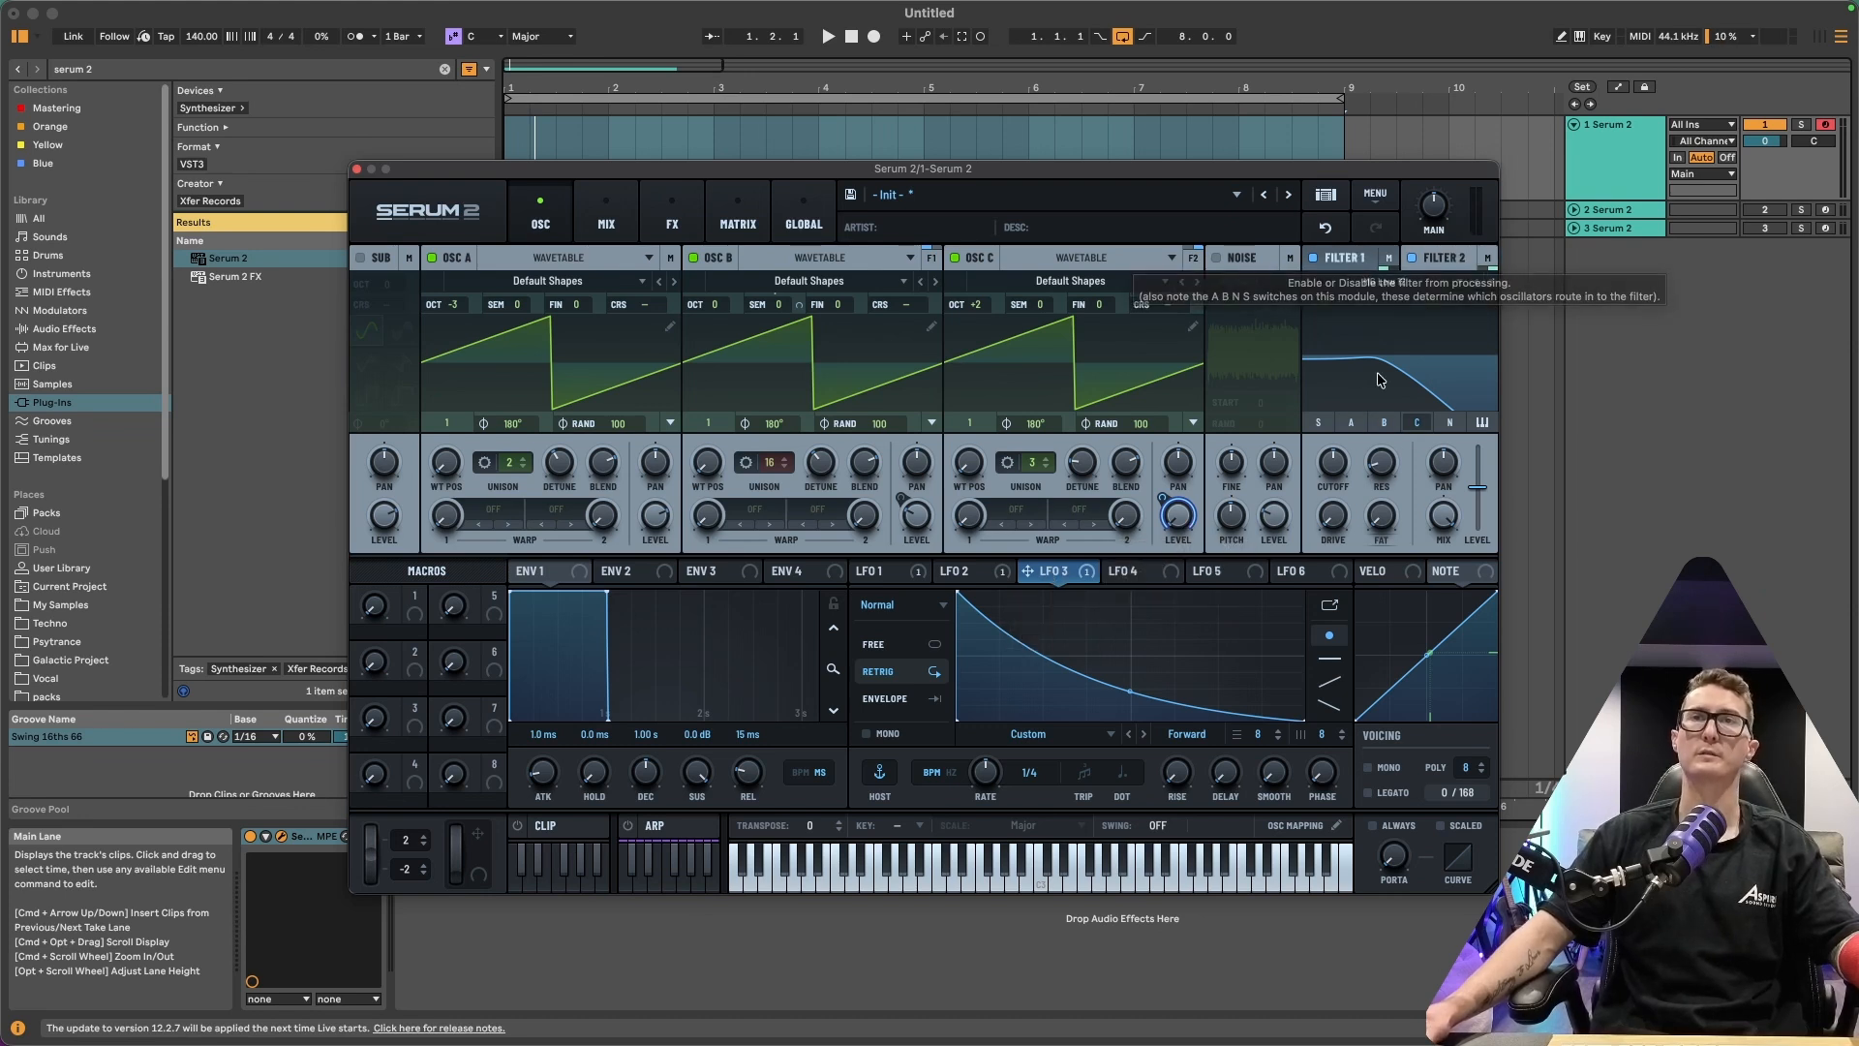
{"action": "left_click_drag", "start_coordinate": [1027, 572], "coordinate": [1321, 448]}
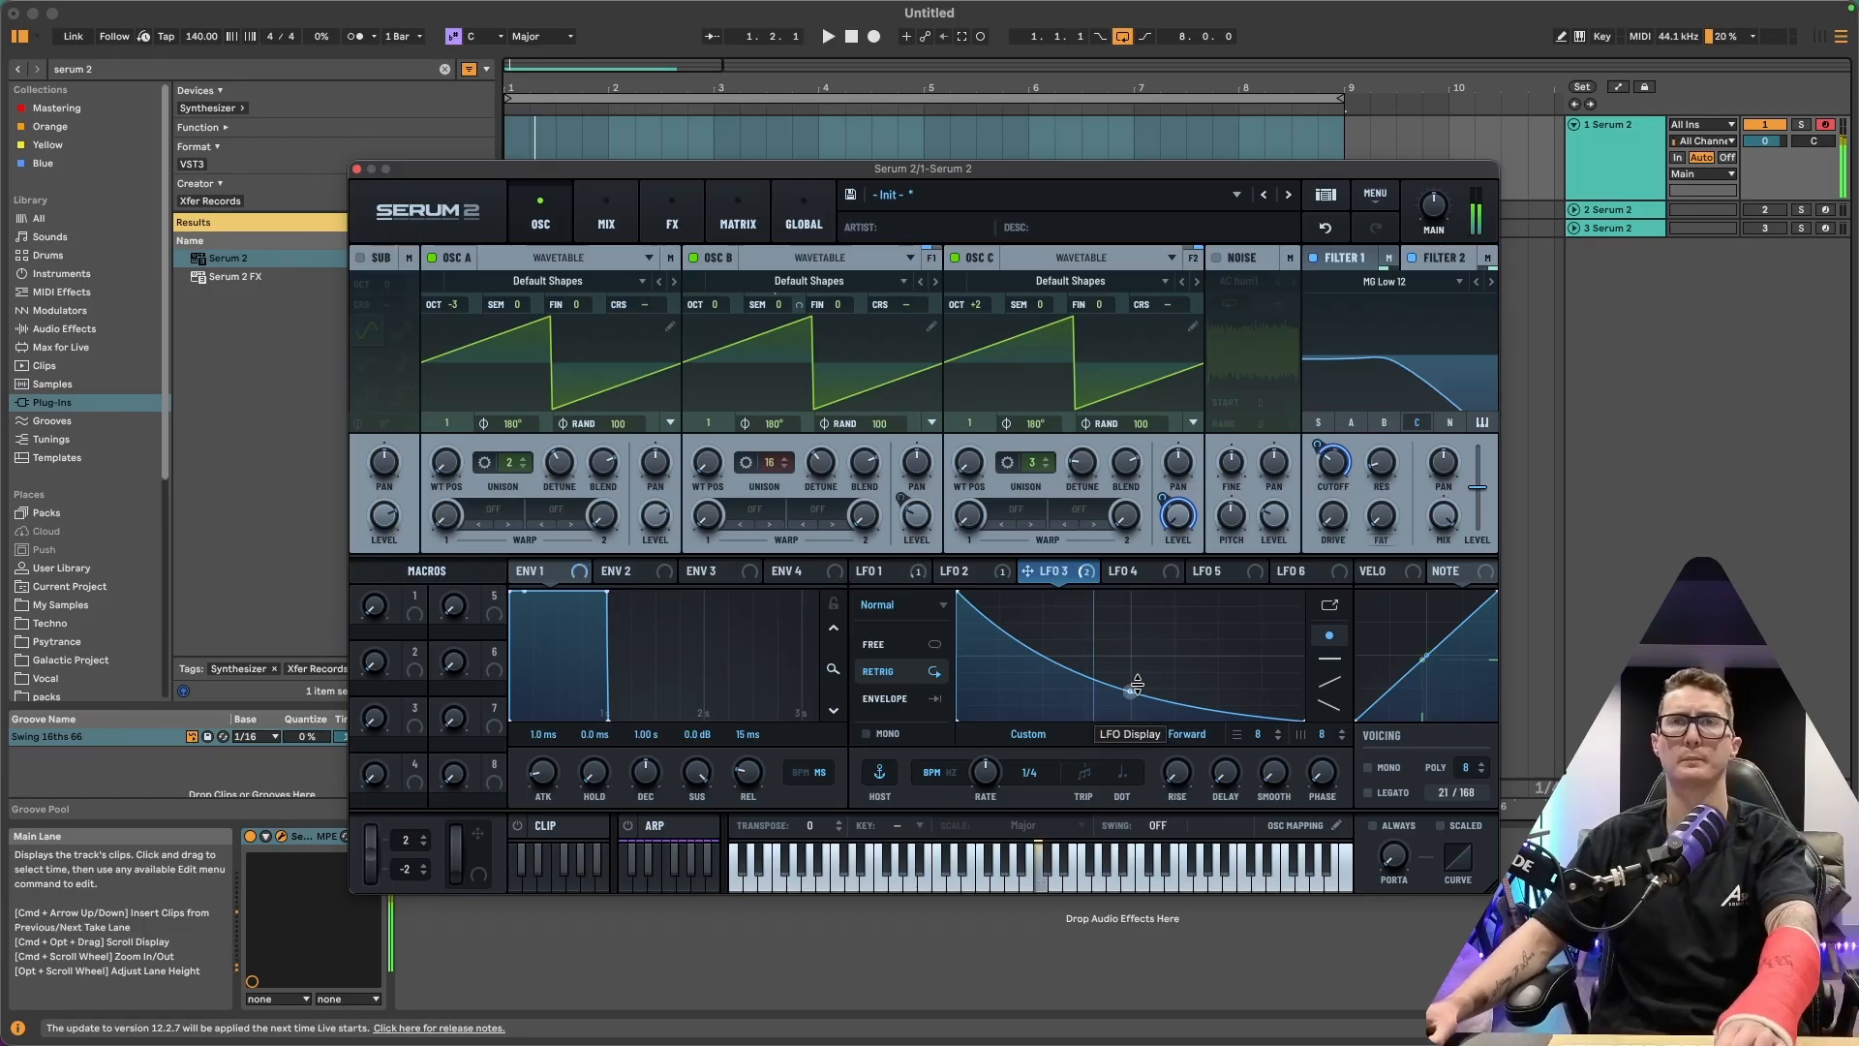
Raise Filter 2's resonance and fat amount, and lower its level fader
{"action": "mouse_move", "coordinate": [1314, 450]}
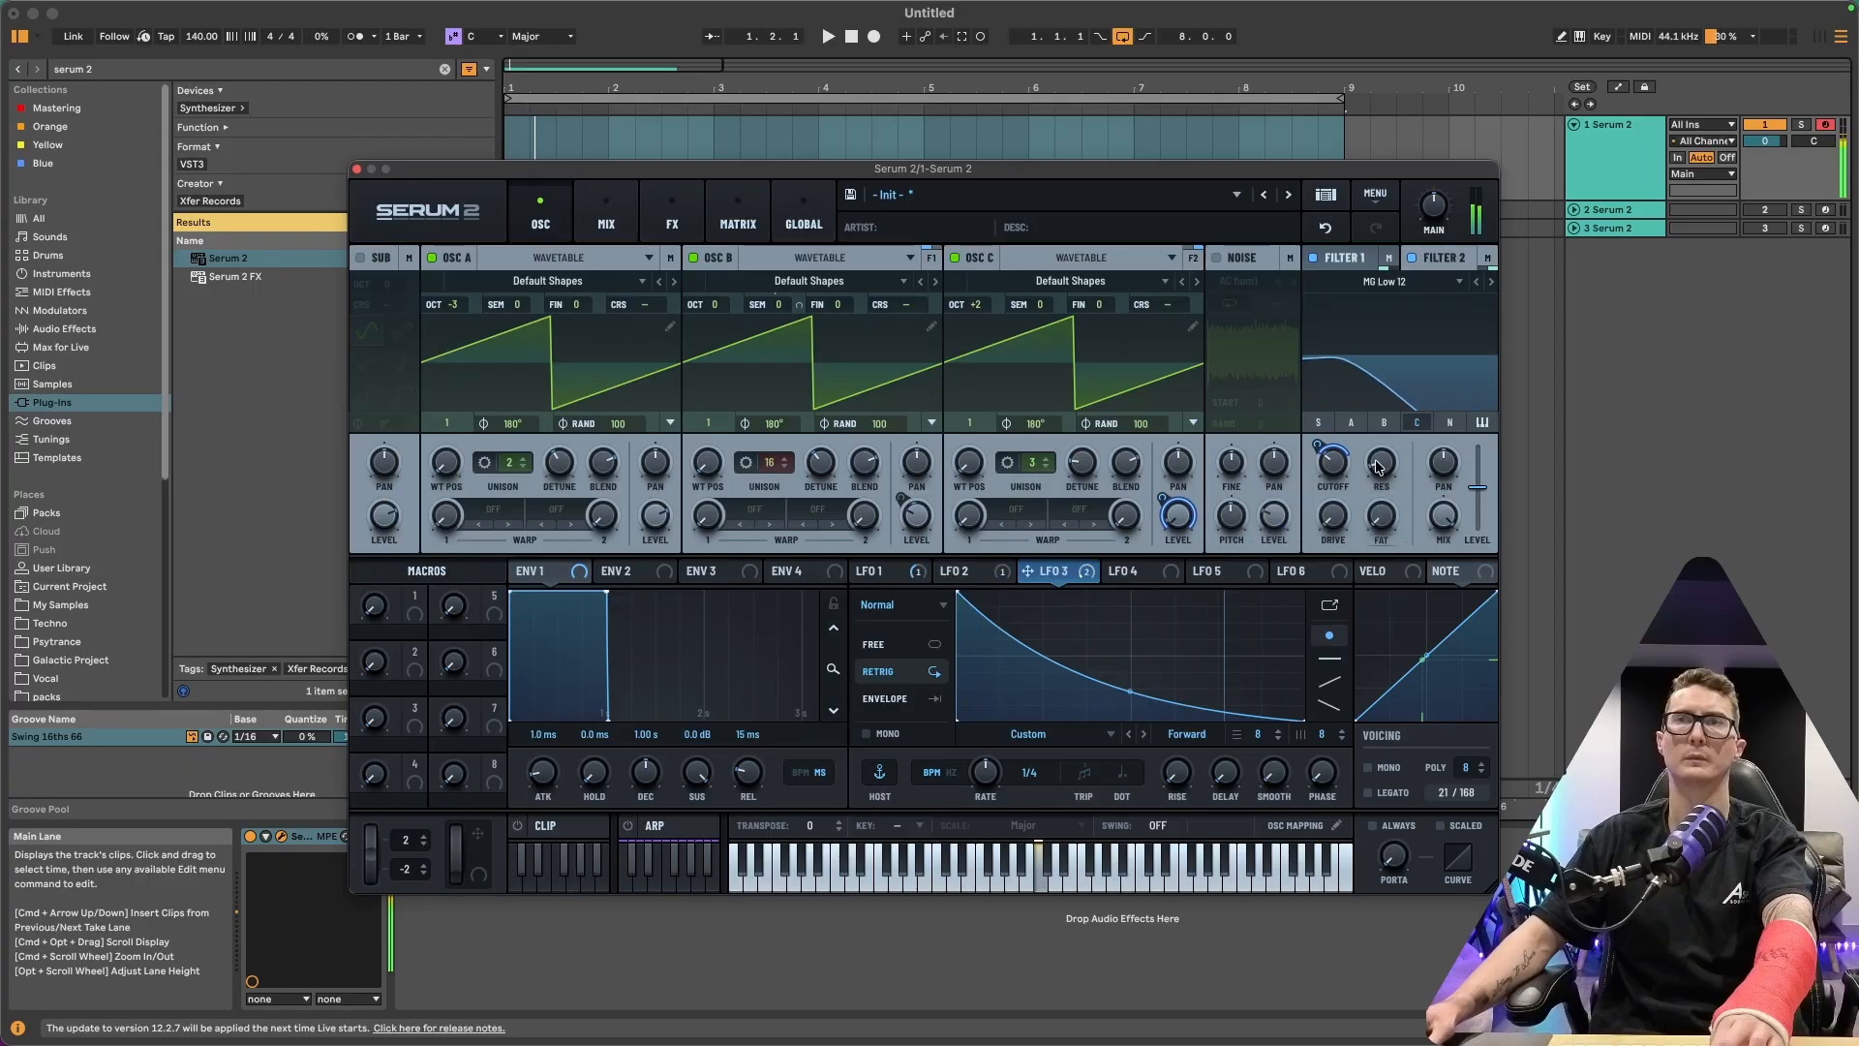
{"action": "left_click_drag", "start_coordinate": [1378, 465], "coordinate": [1403, 394]}
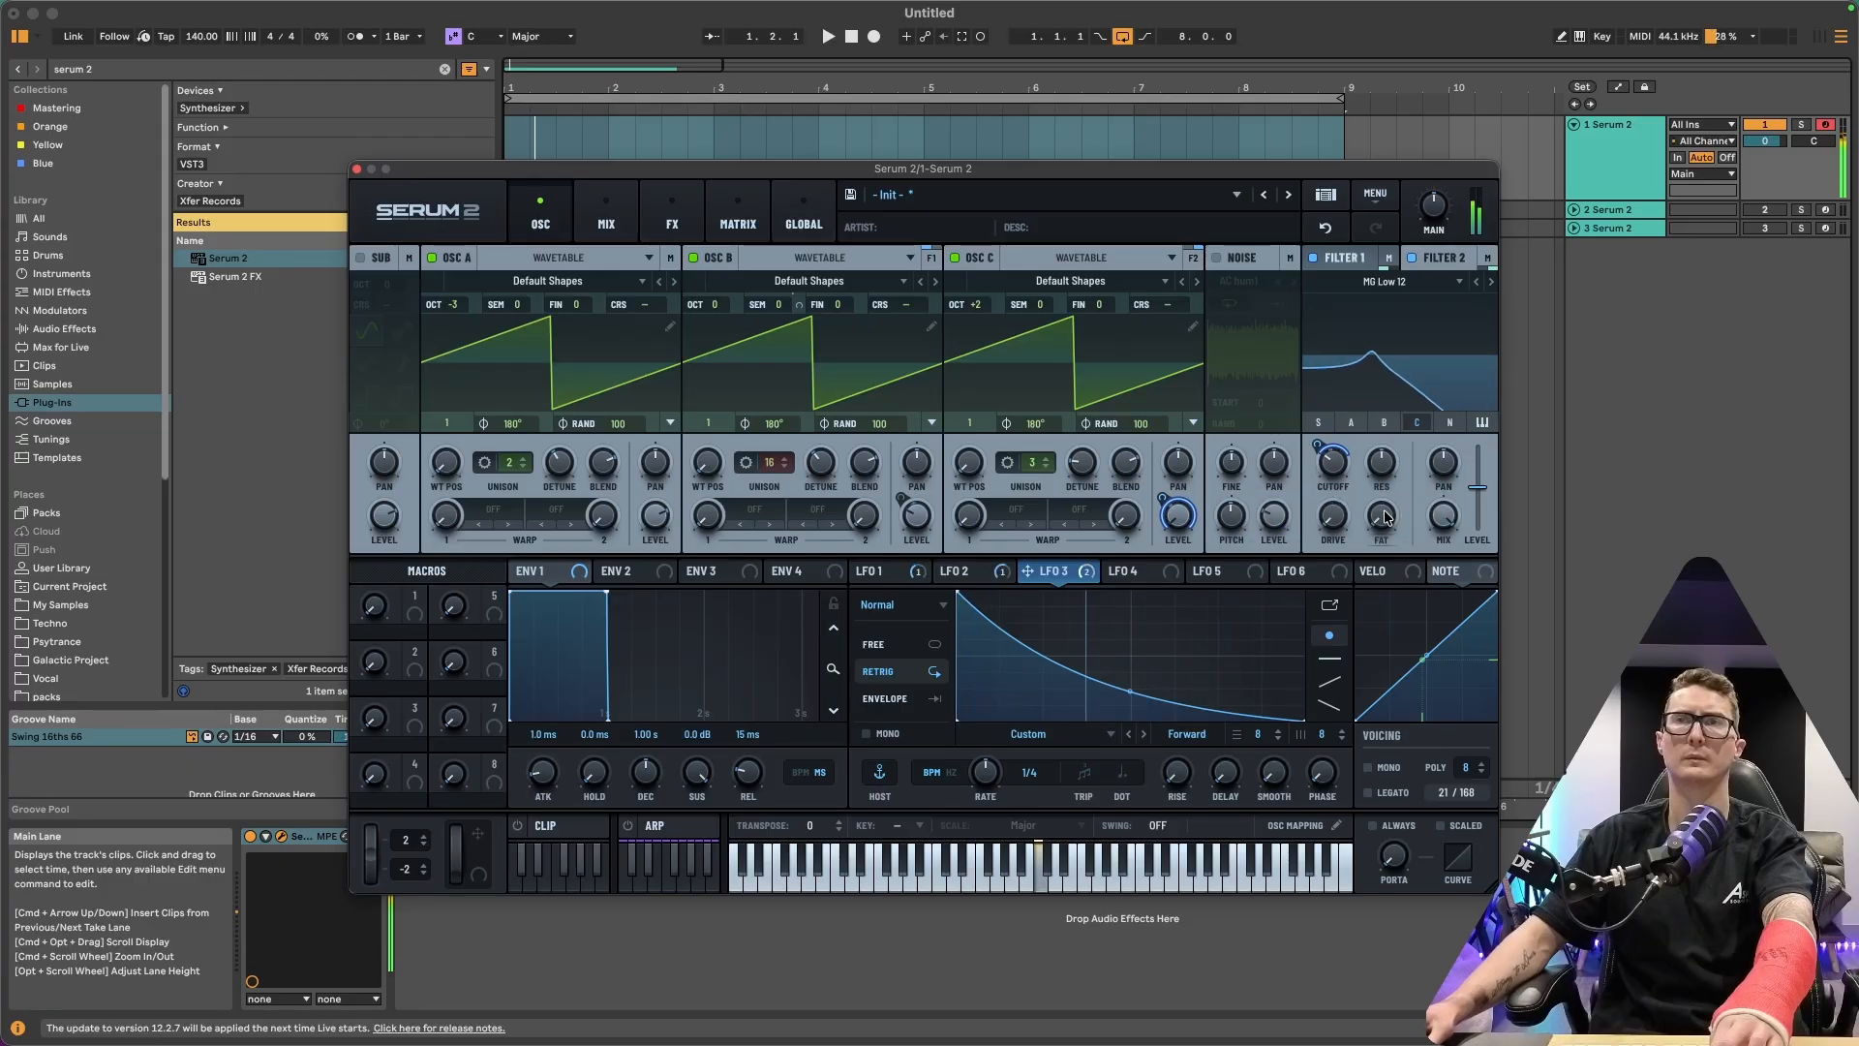
{"action": "left_click_drag", "start_coordinate": [1386, 516], "coordinate": [1410, 306]}
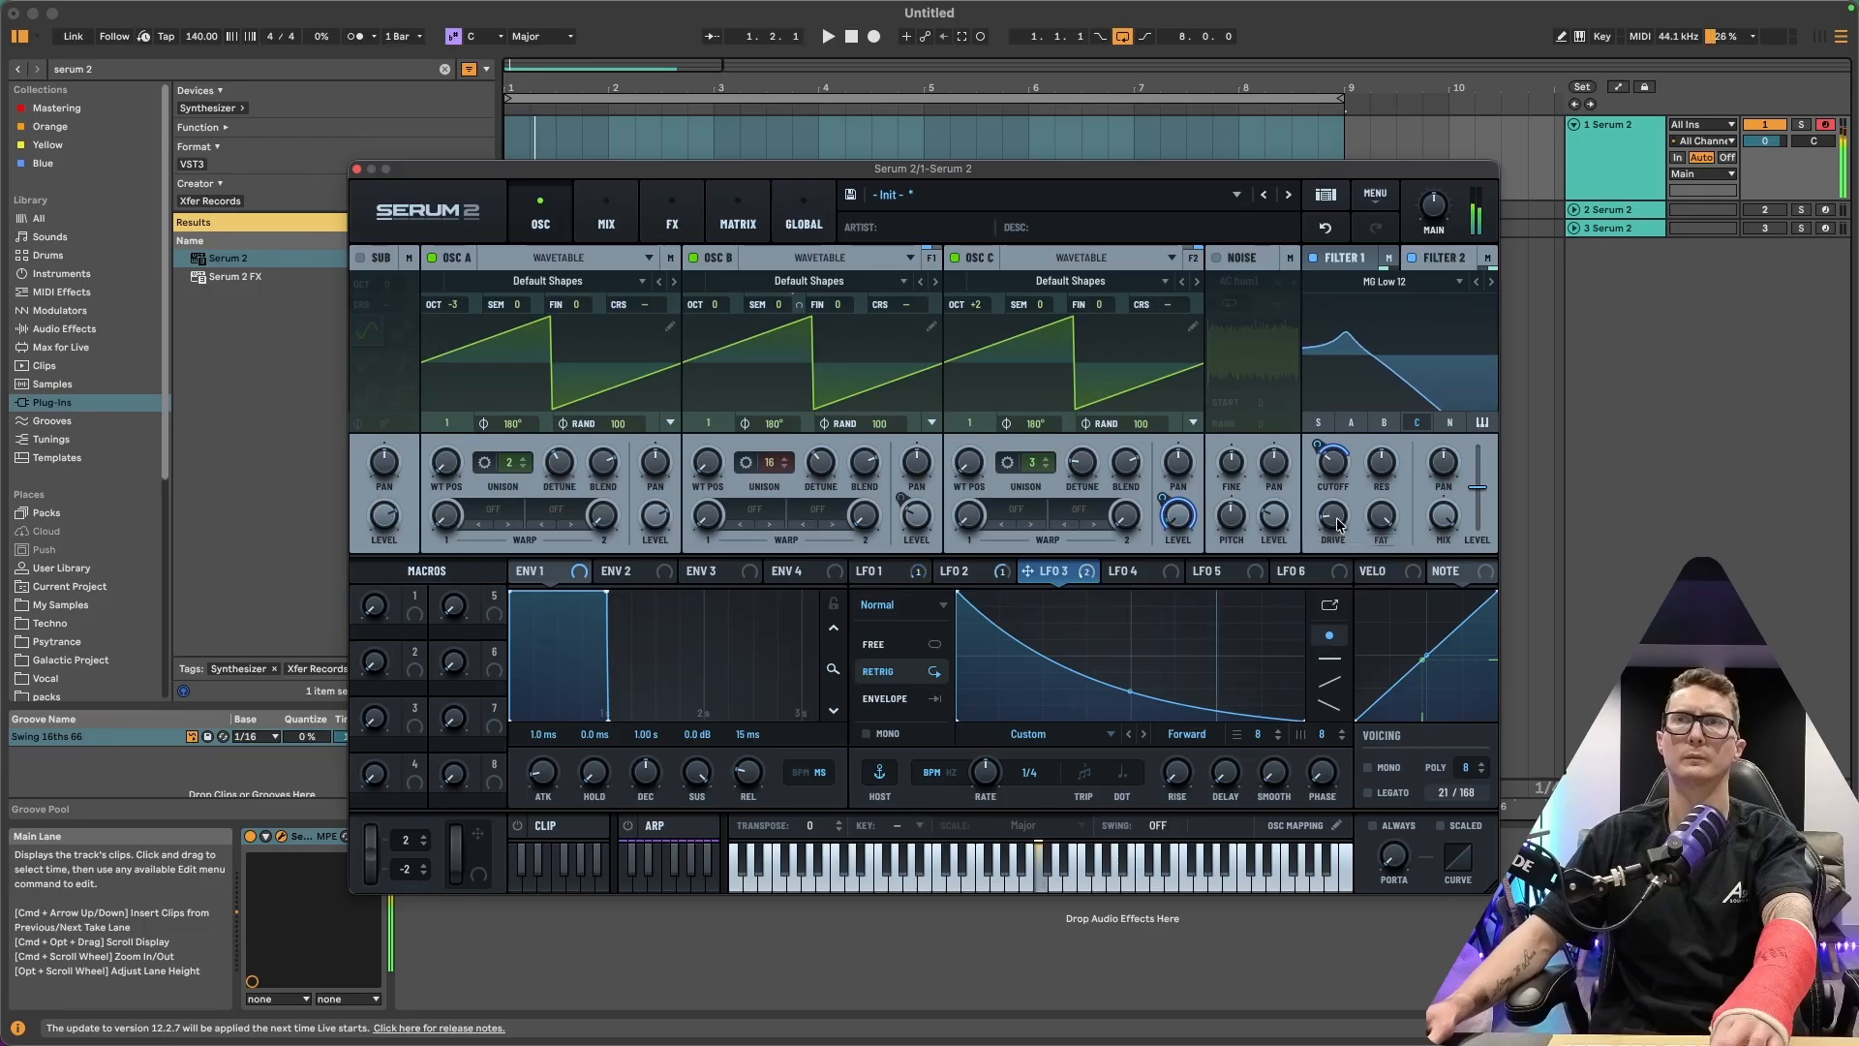
{"action": "left_click_drag", "start_coordinate": [1478, 499], "coordinate": [1479, 535]}
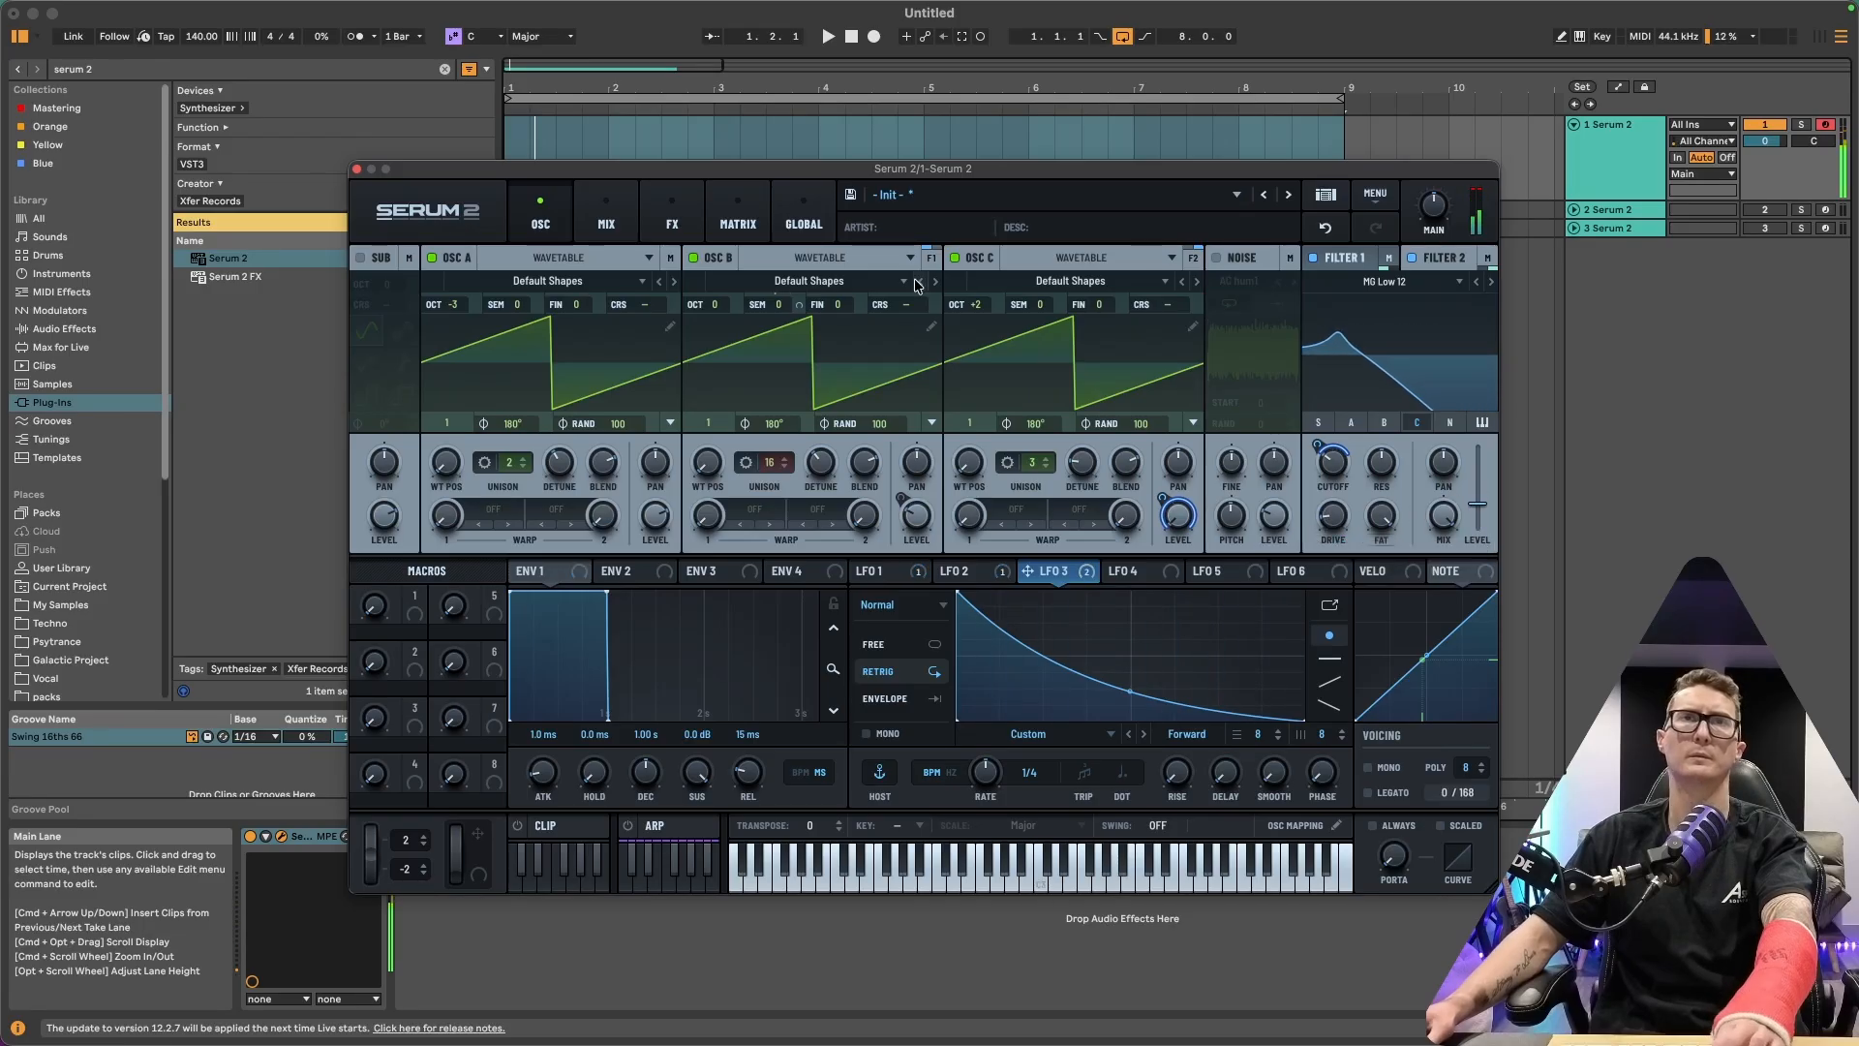
Set the outputs of Filter 2 and Filter 1 to None on the Mix page
{"action": "left_click", "coordinate": [606, 223]}
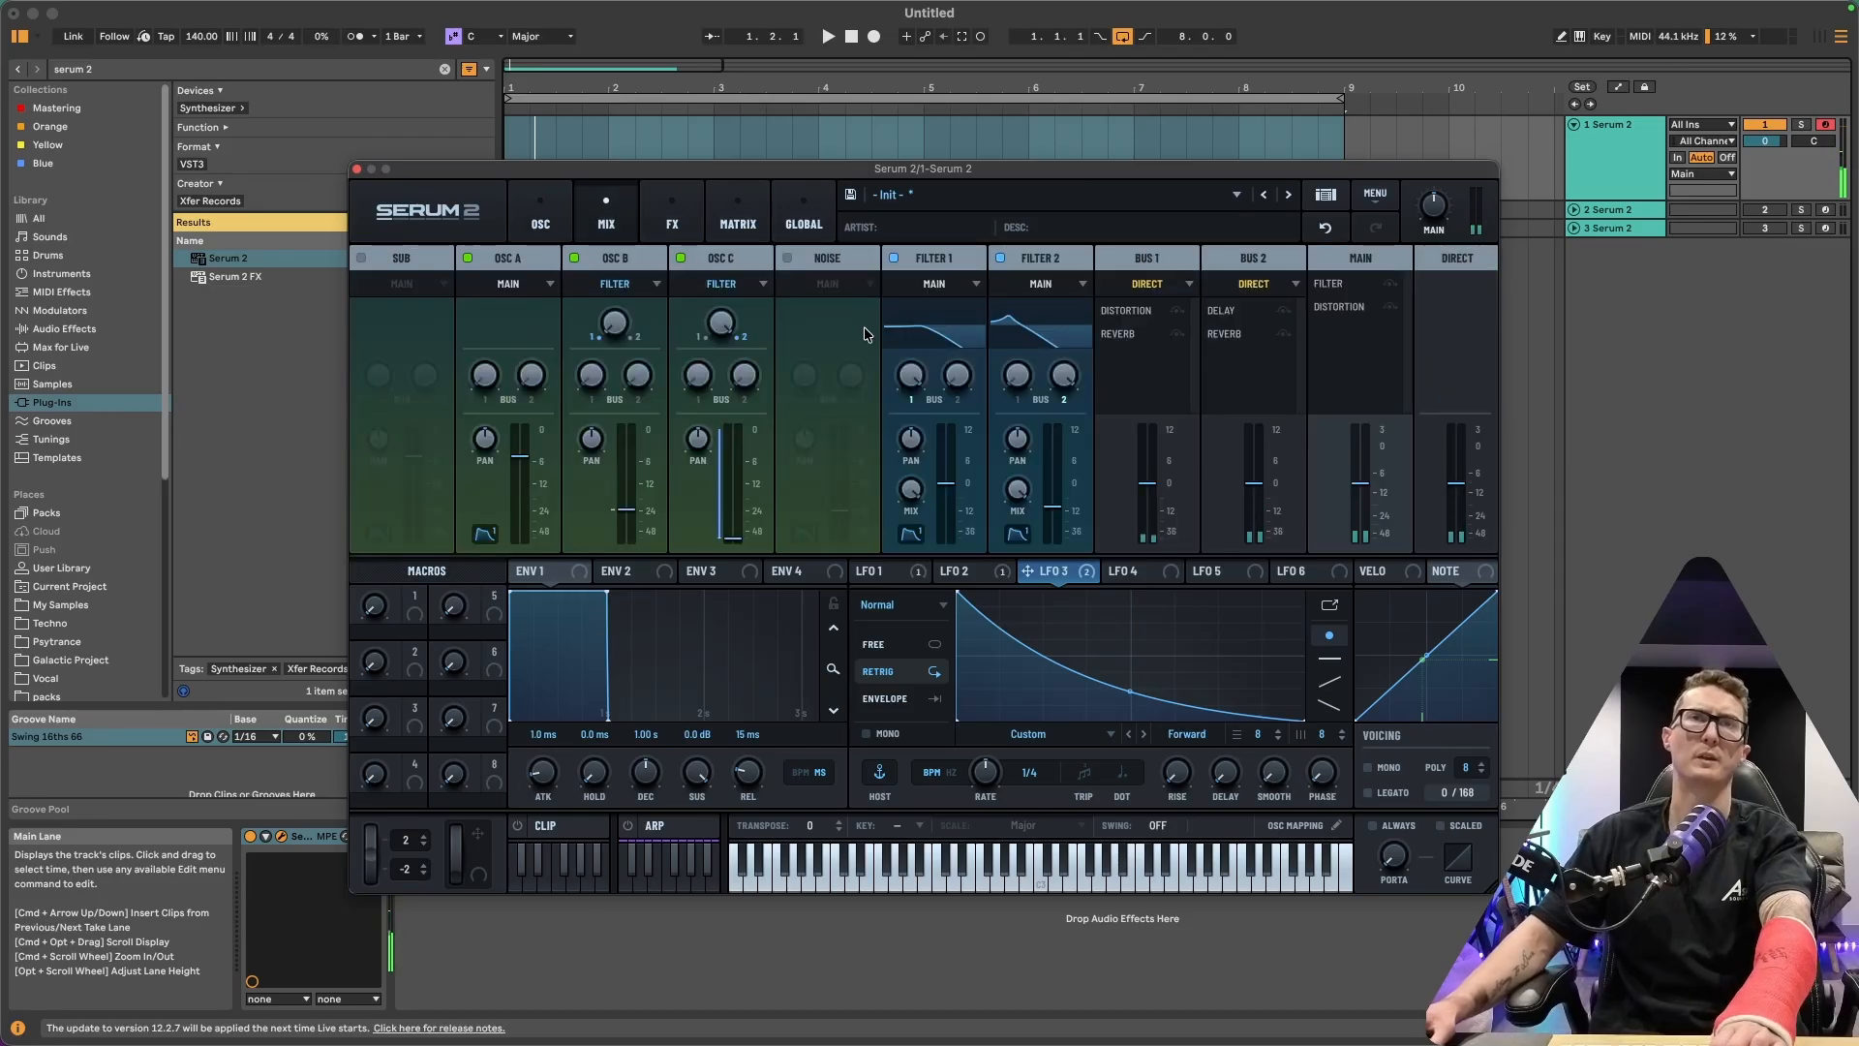
{"action": "left_click", "coordinate": [1062, 285]}
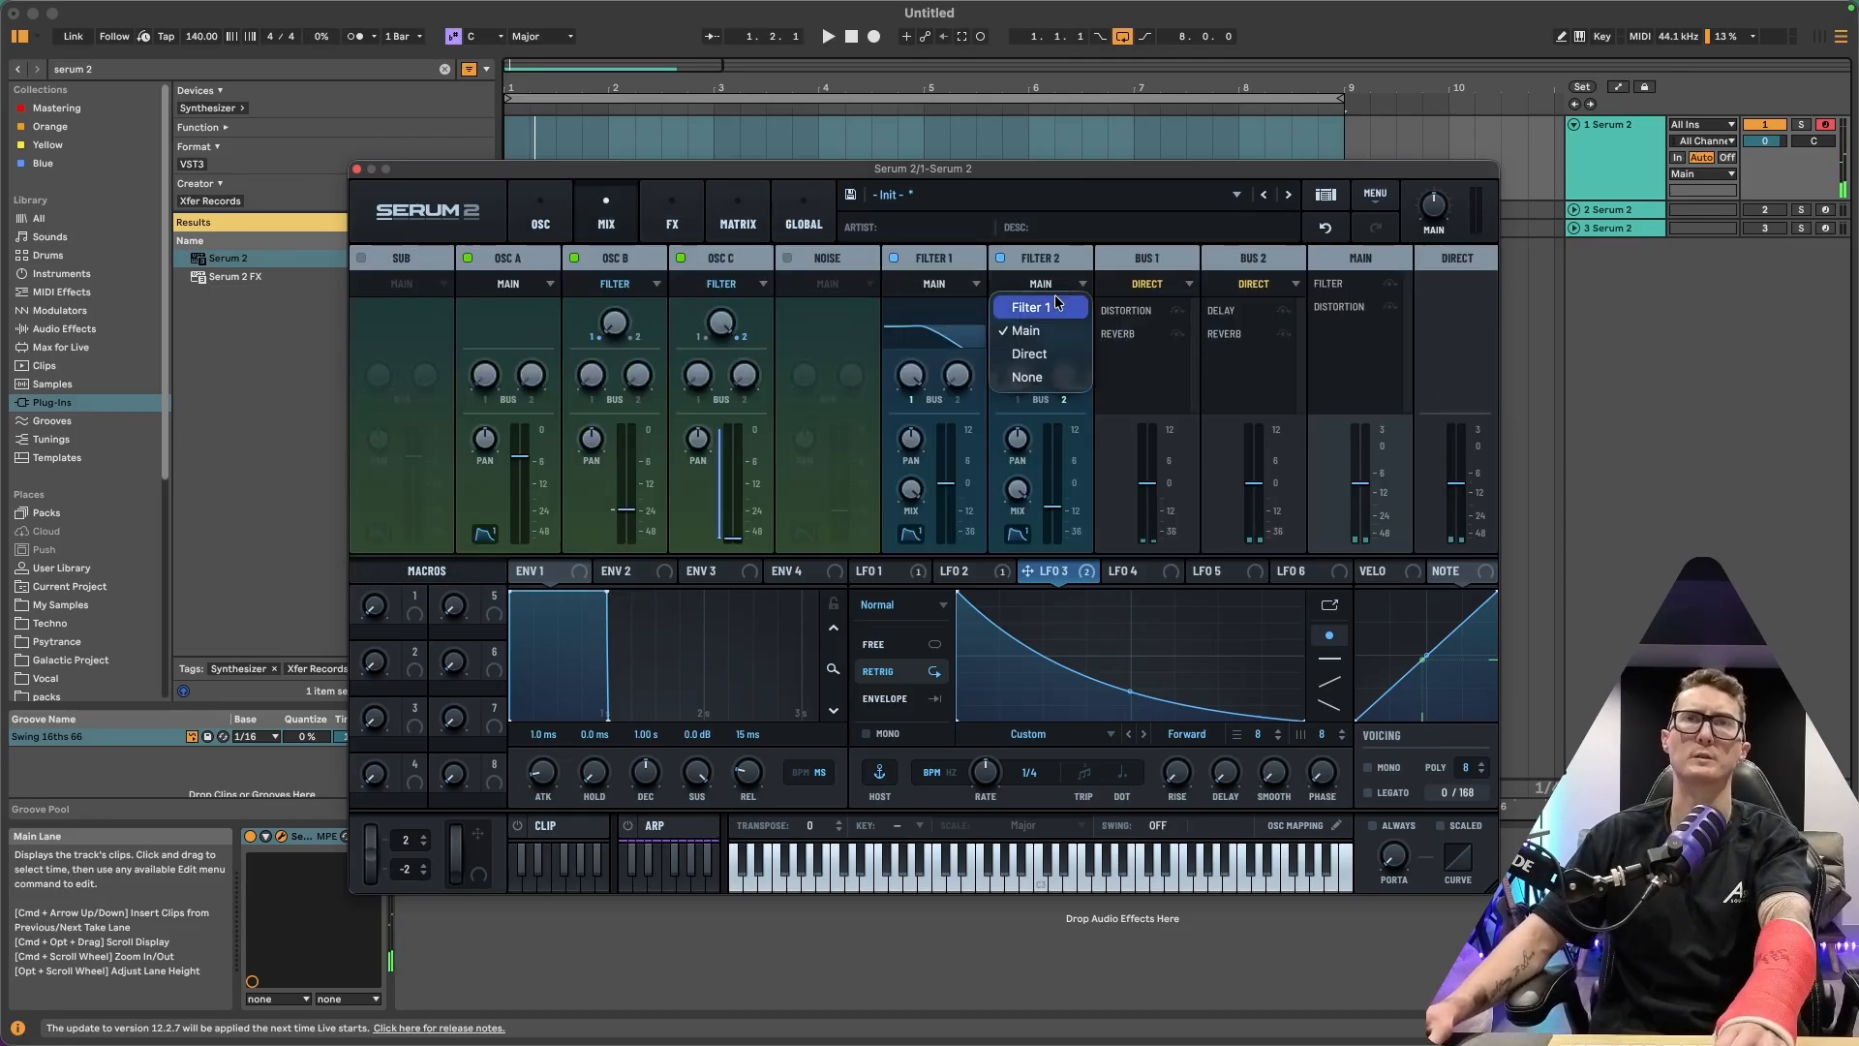
{"action": "left_click", "coordinate": [1044, 378]}
{"action": "left_click", "coordinate": [971, 289]}
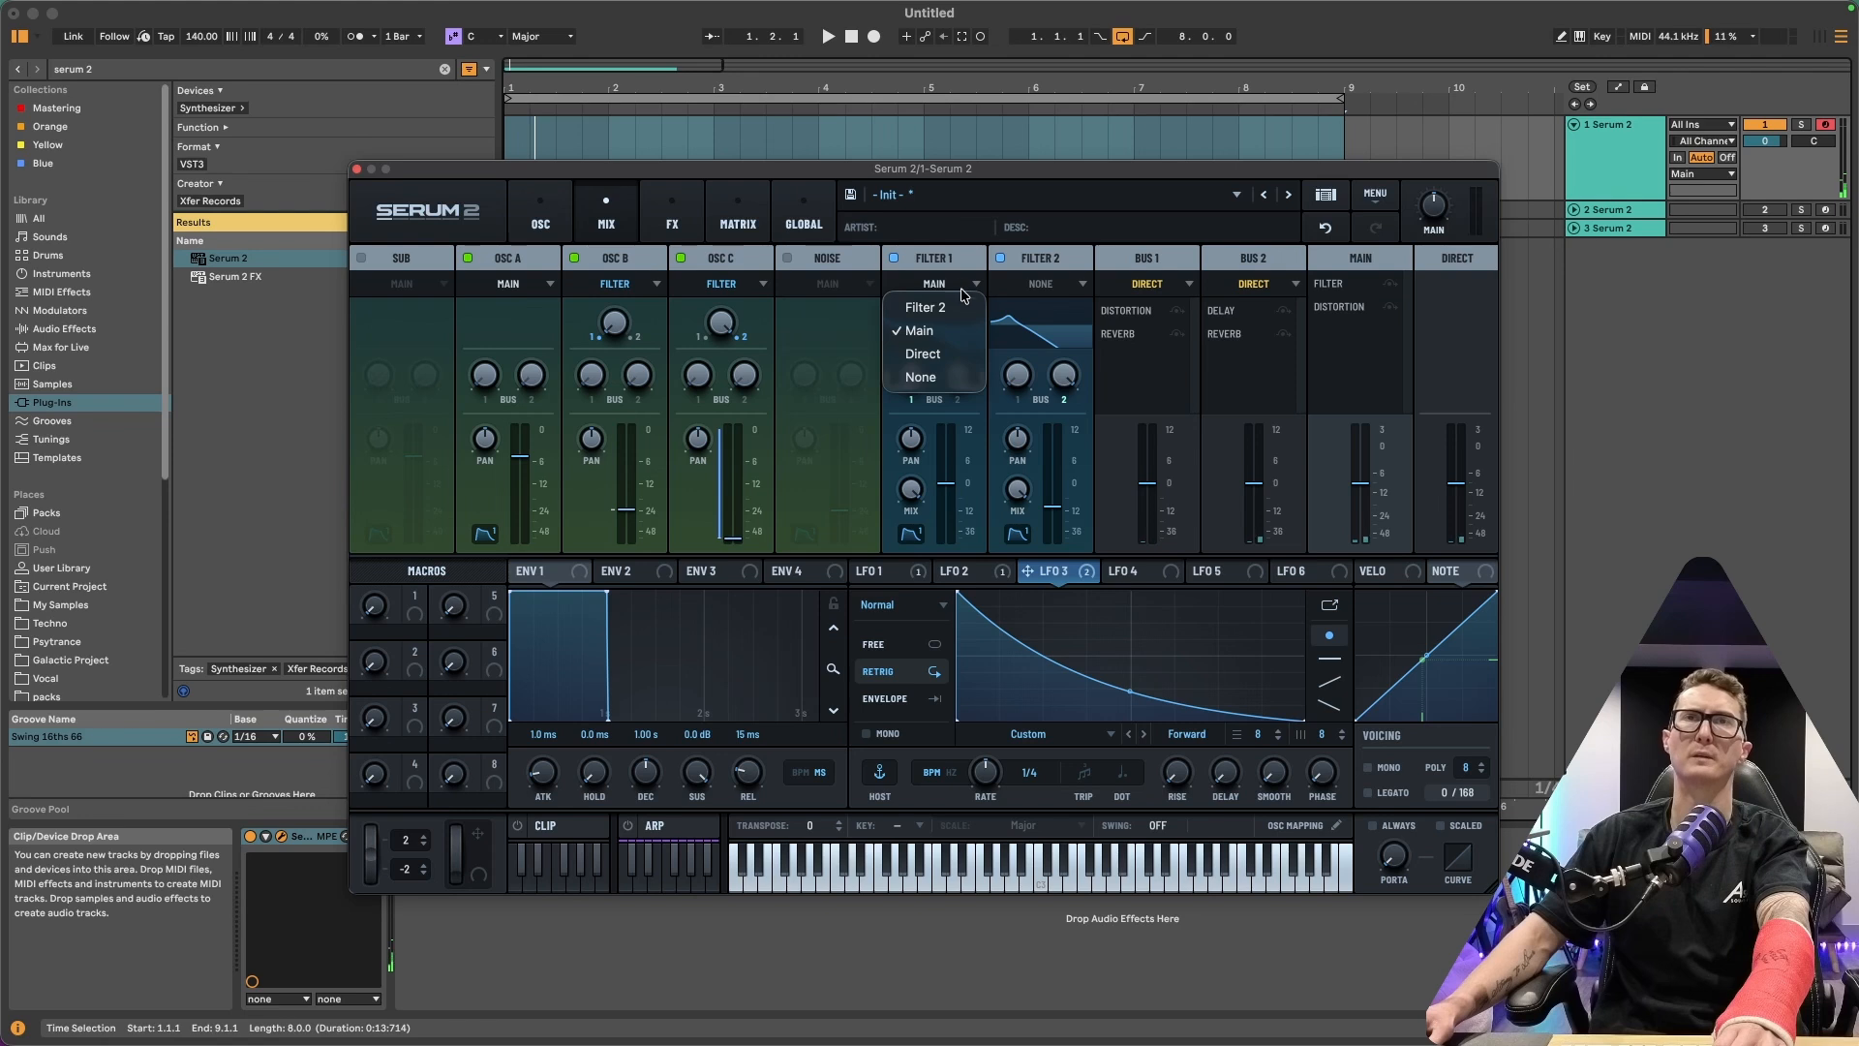
{"action": "left_click", "coordinate": [935, 378]}
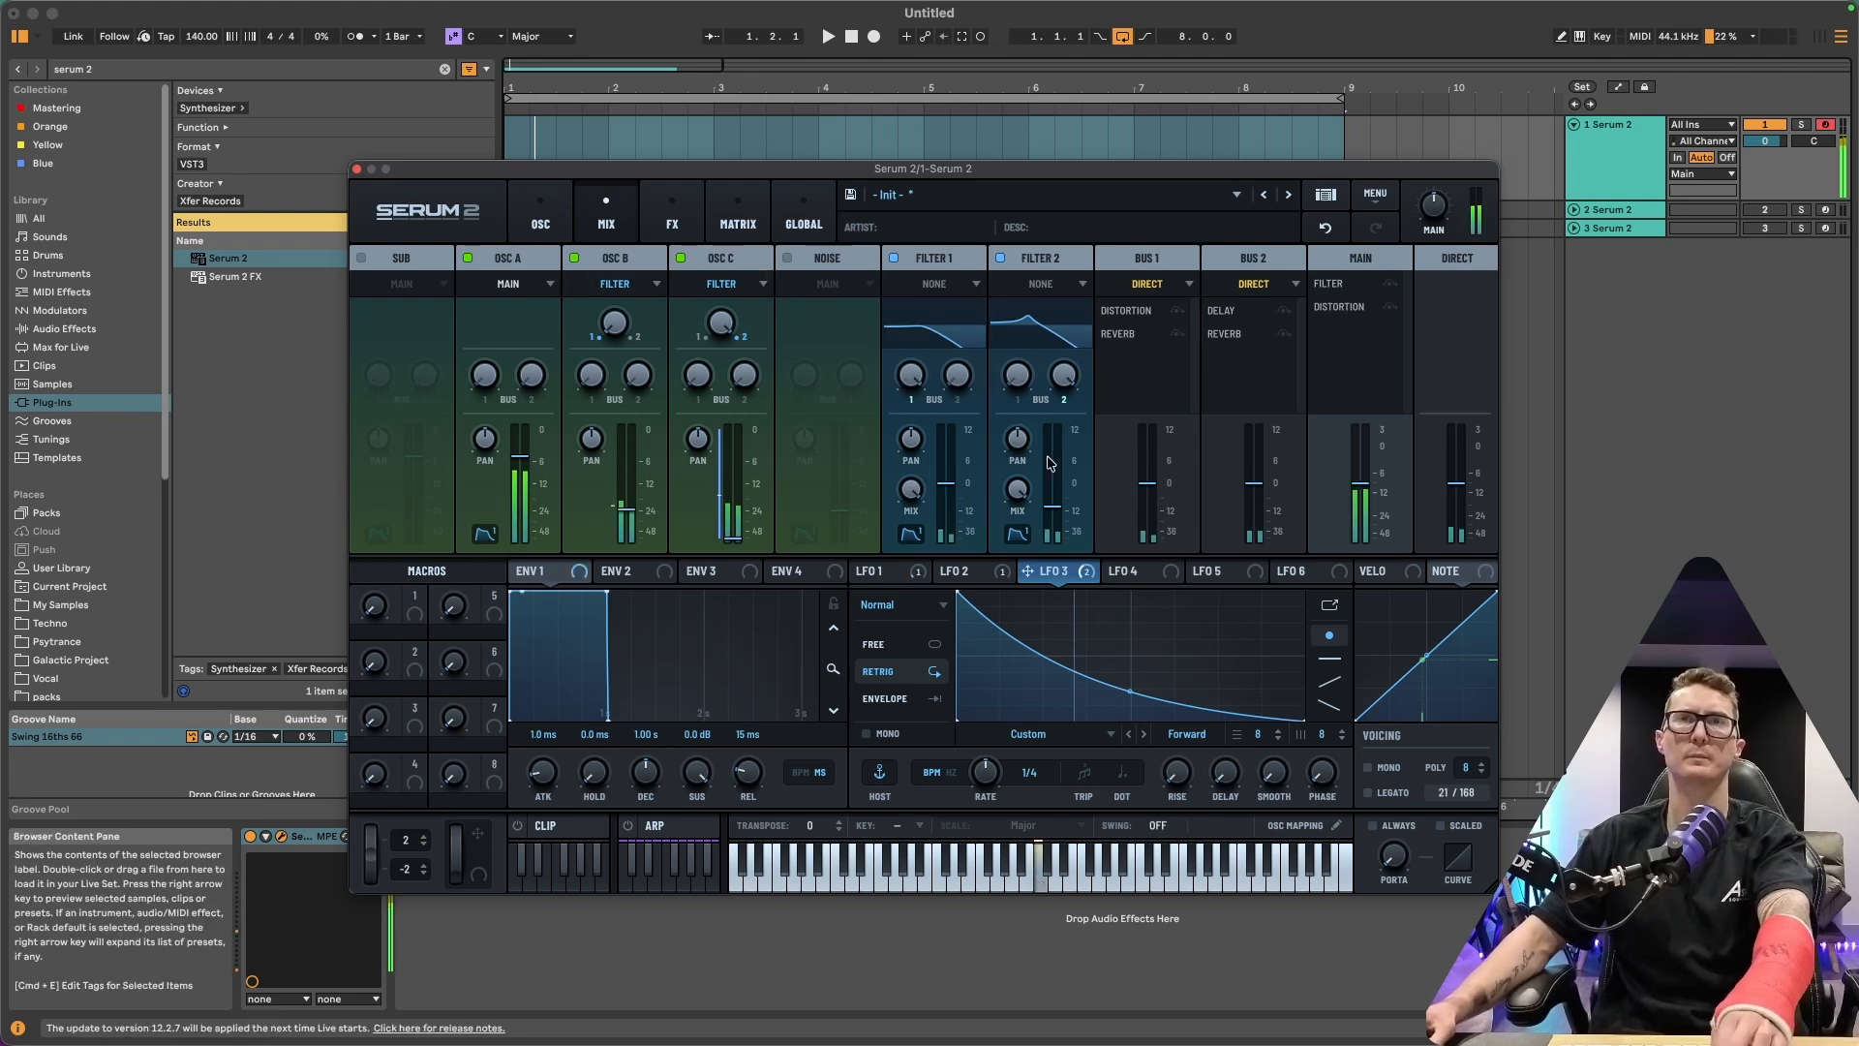
{"action": "left_click_drag", "start_coordinate": [1052, 509], "coordinate": [1060, 502]}
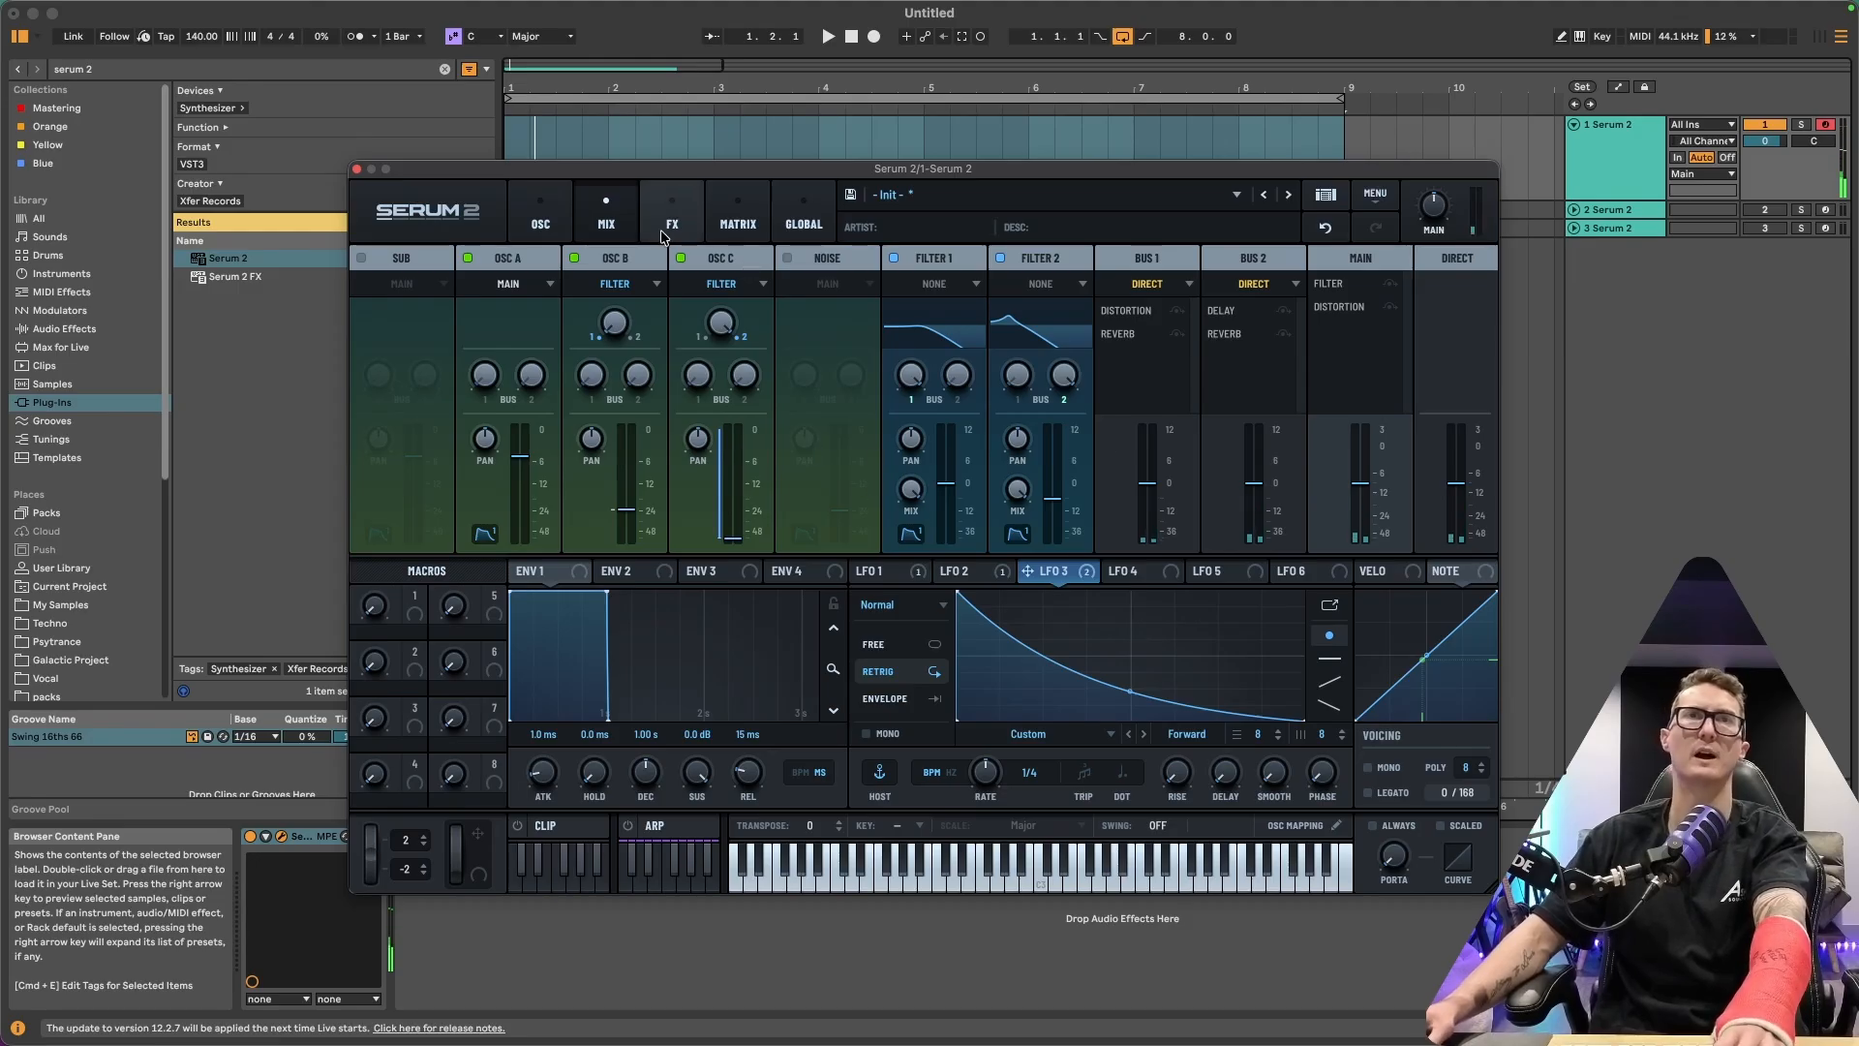
Open Filter 1 on the oscillator page and modulate its cutoff with LFO 1
{"action": "left_click", "coordinate": [540, 221]}
{"action": "left_click", "coordinate": [1334, 257]}
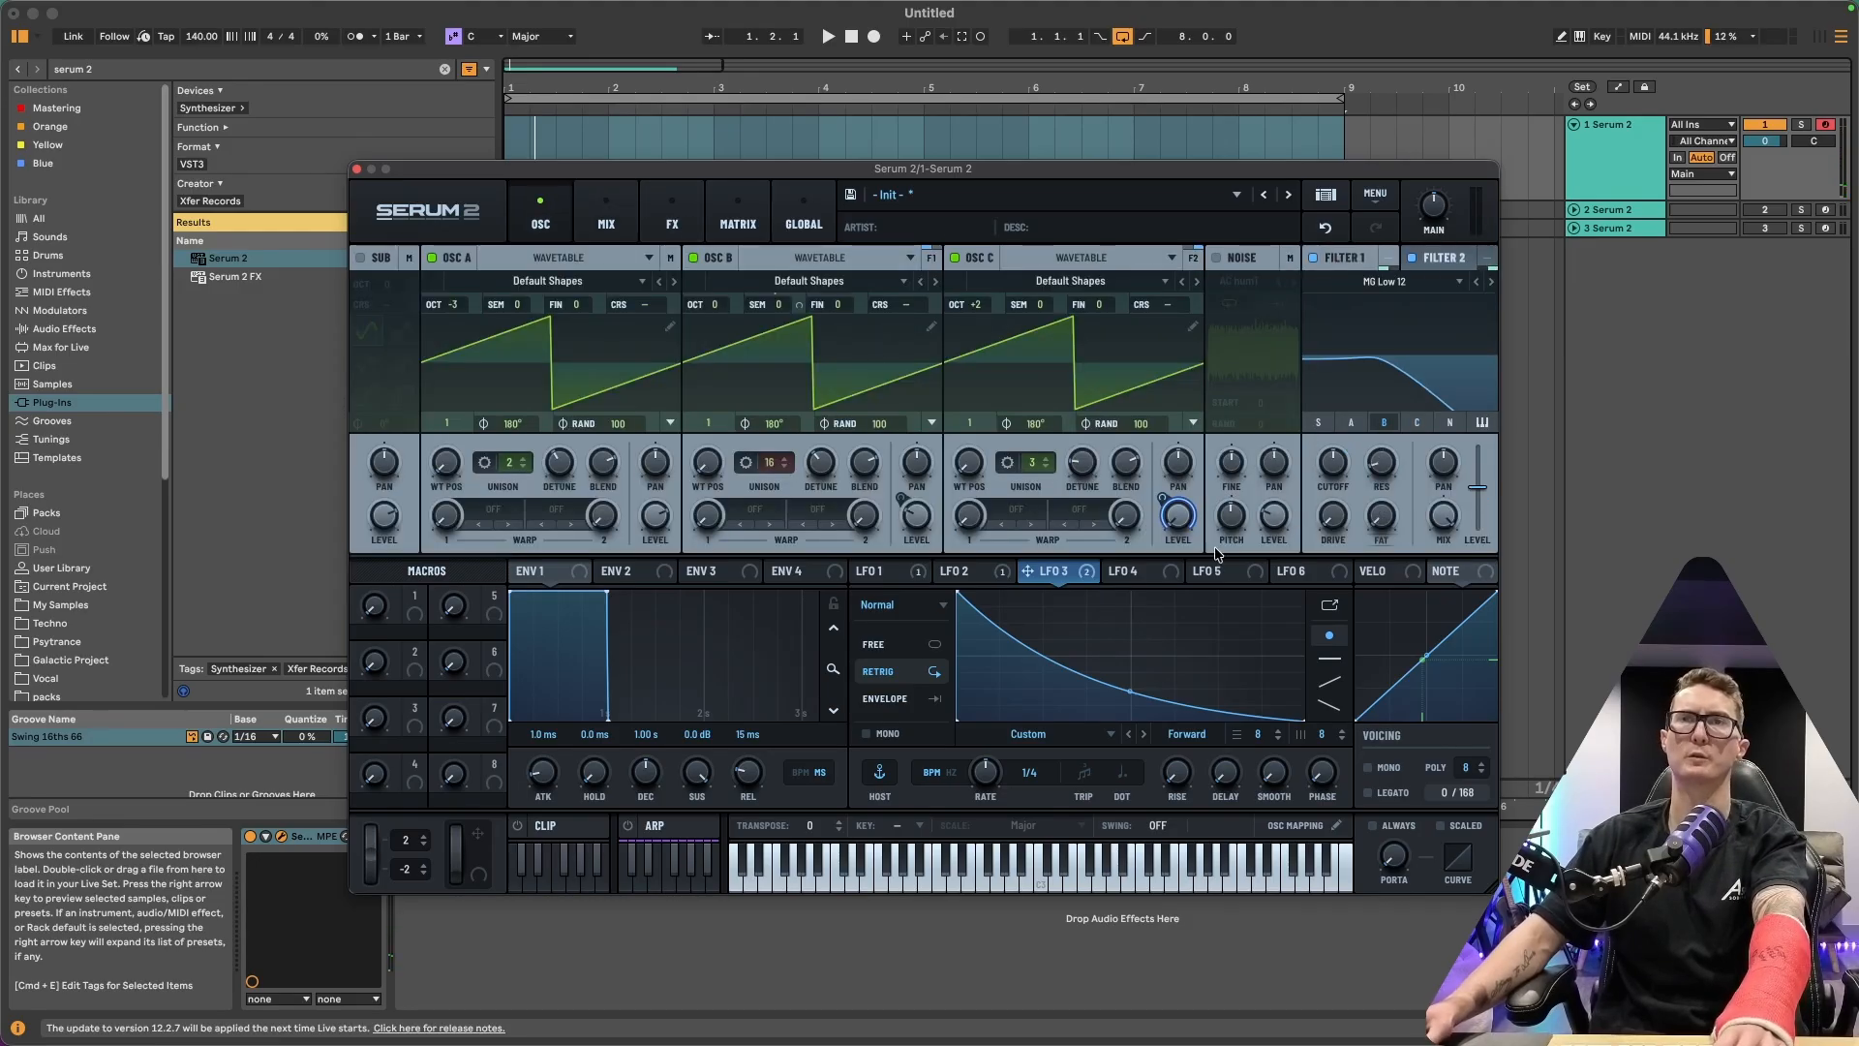
{"action": "left_click", "coordinate": [920, 571]}
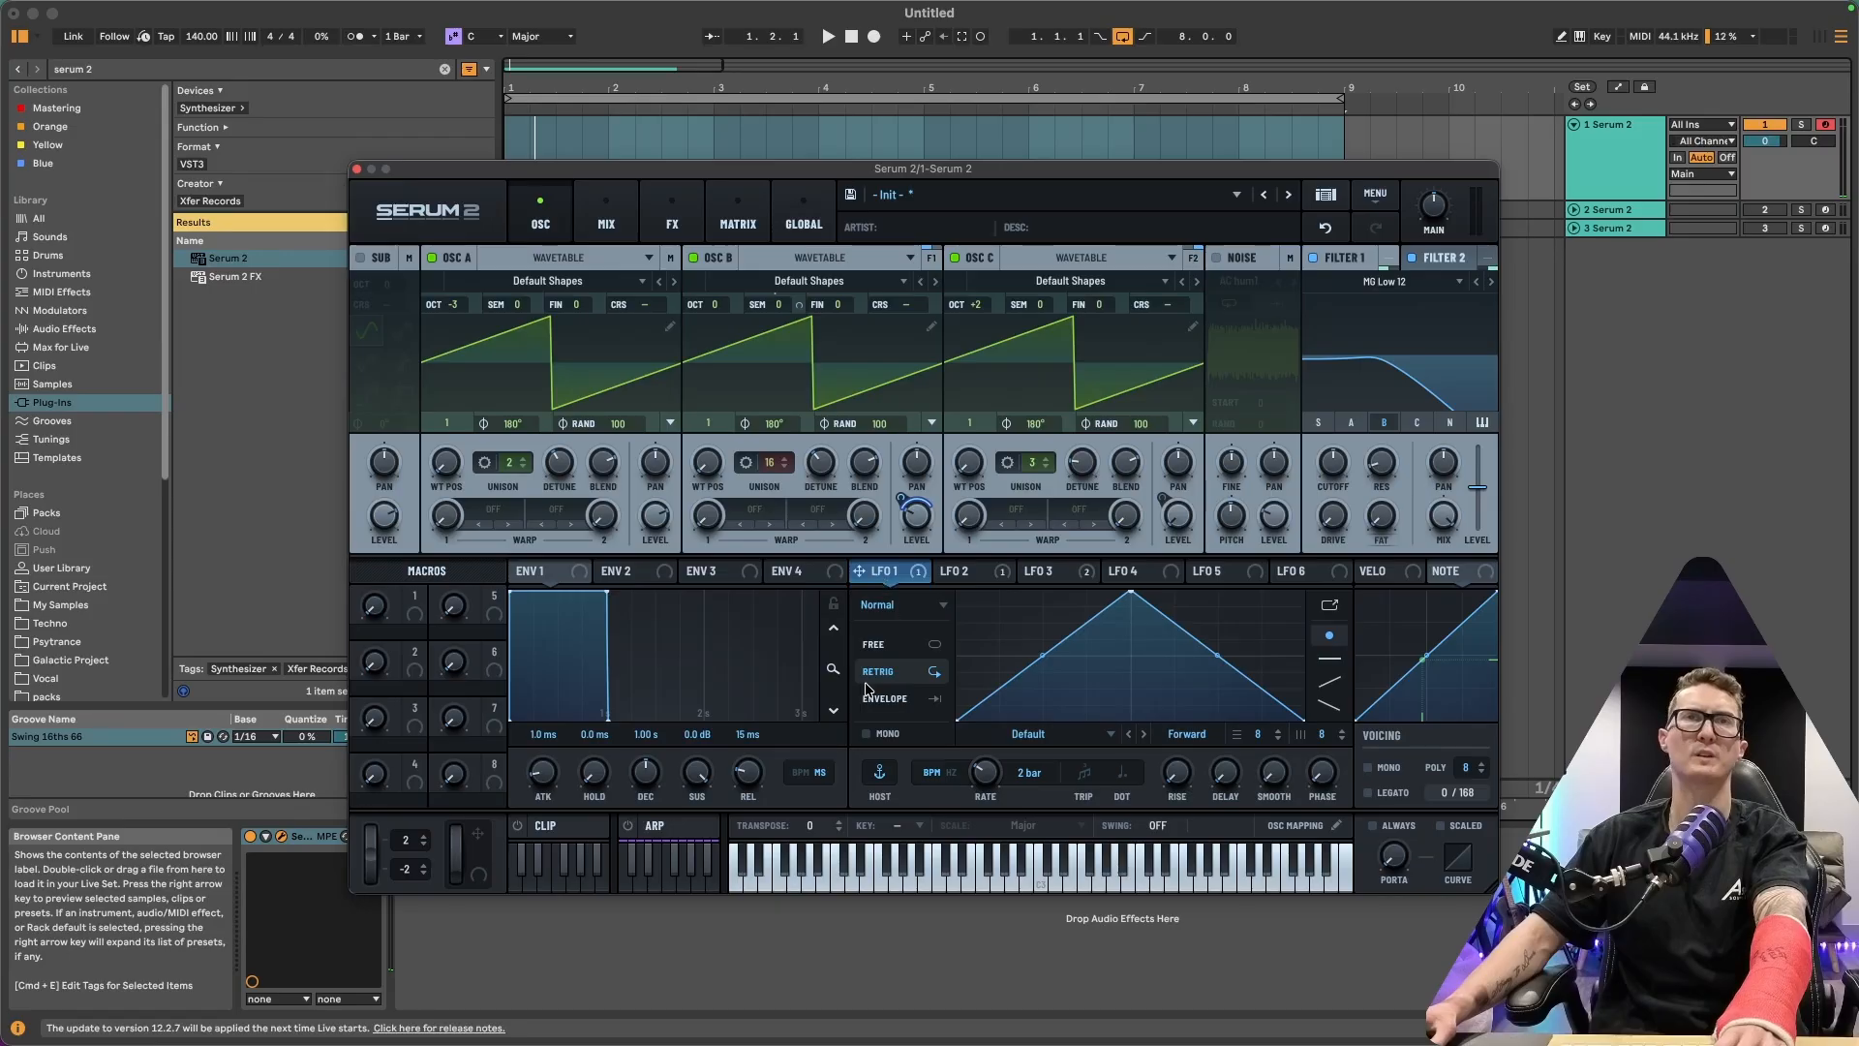
{"action": "left_click_drag", "start_coordinate": [876, 578], "coordinate": [1312, 407]}
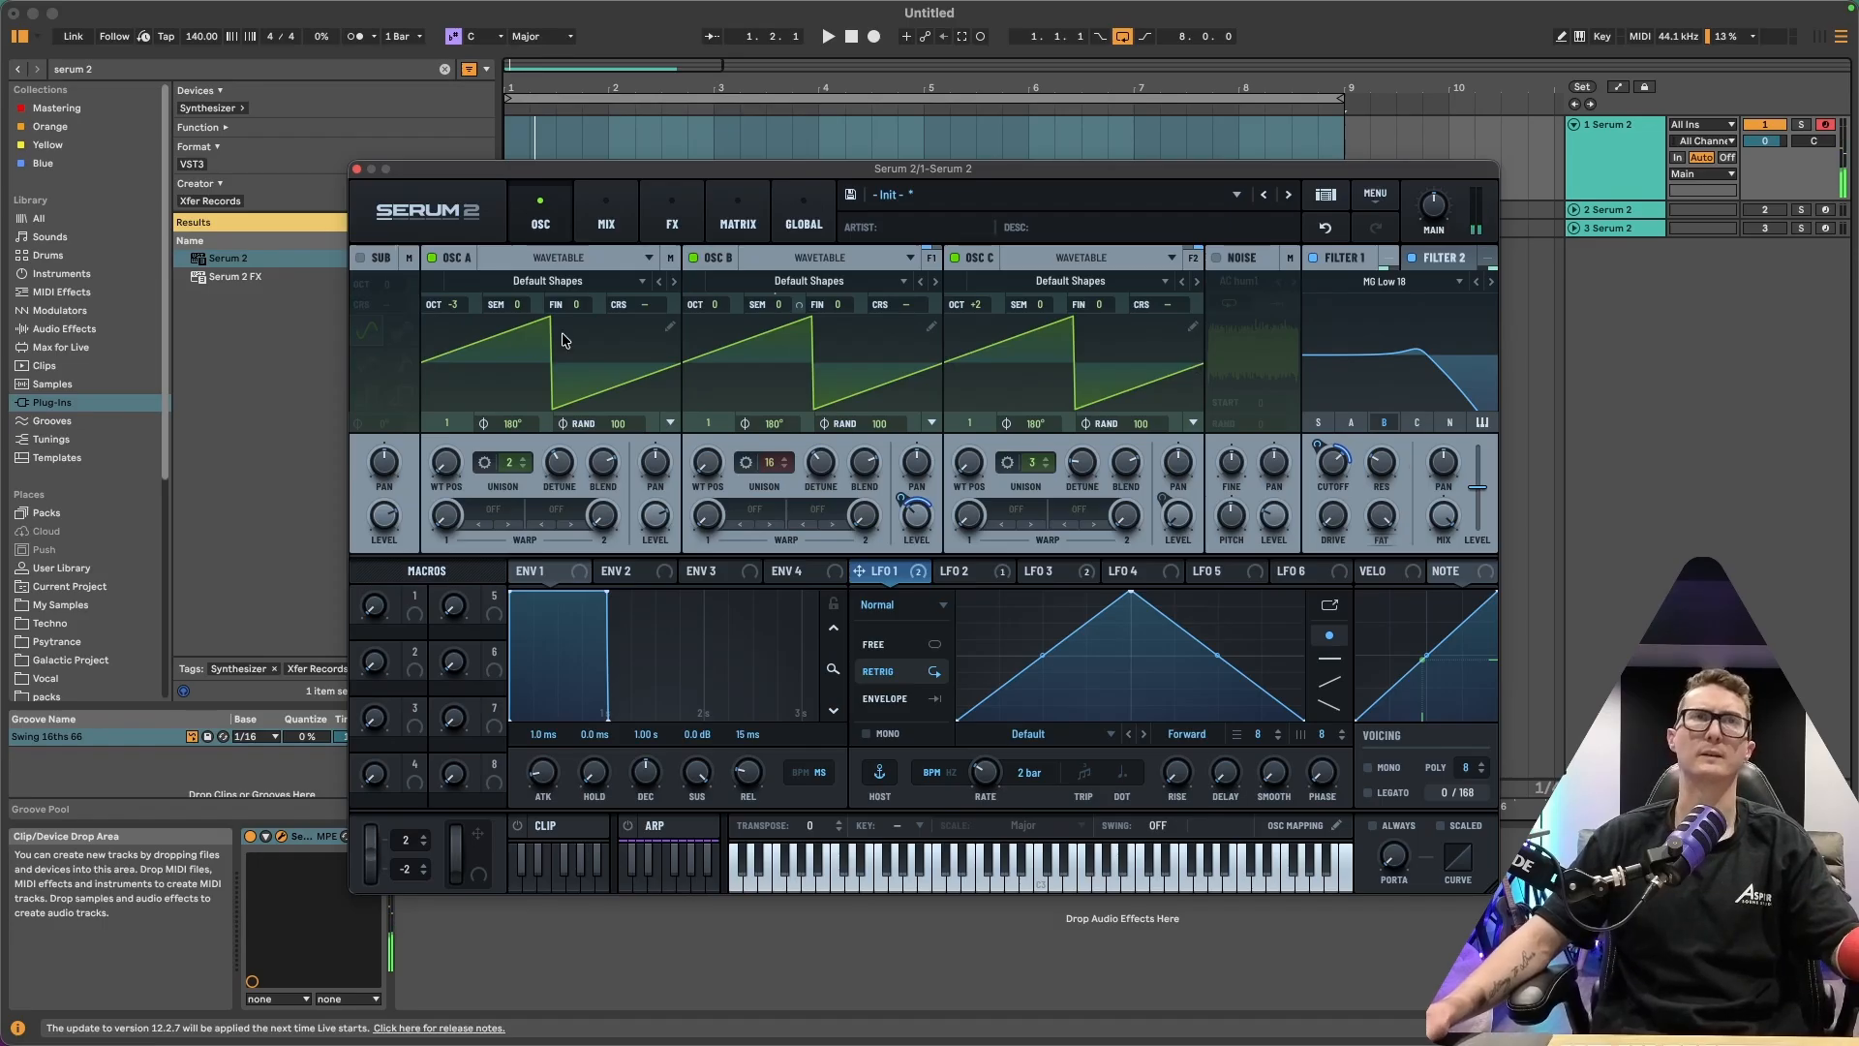
Close the Serum window, turn off track 1, and activate and arm track 2
{"action": "left_click", "coordinate": [356, 169]}
{"action": "left_click", "coordinate": [1764, 209]}
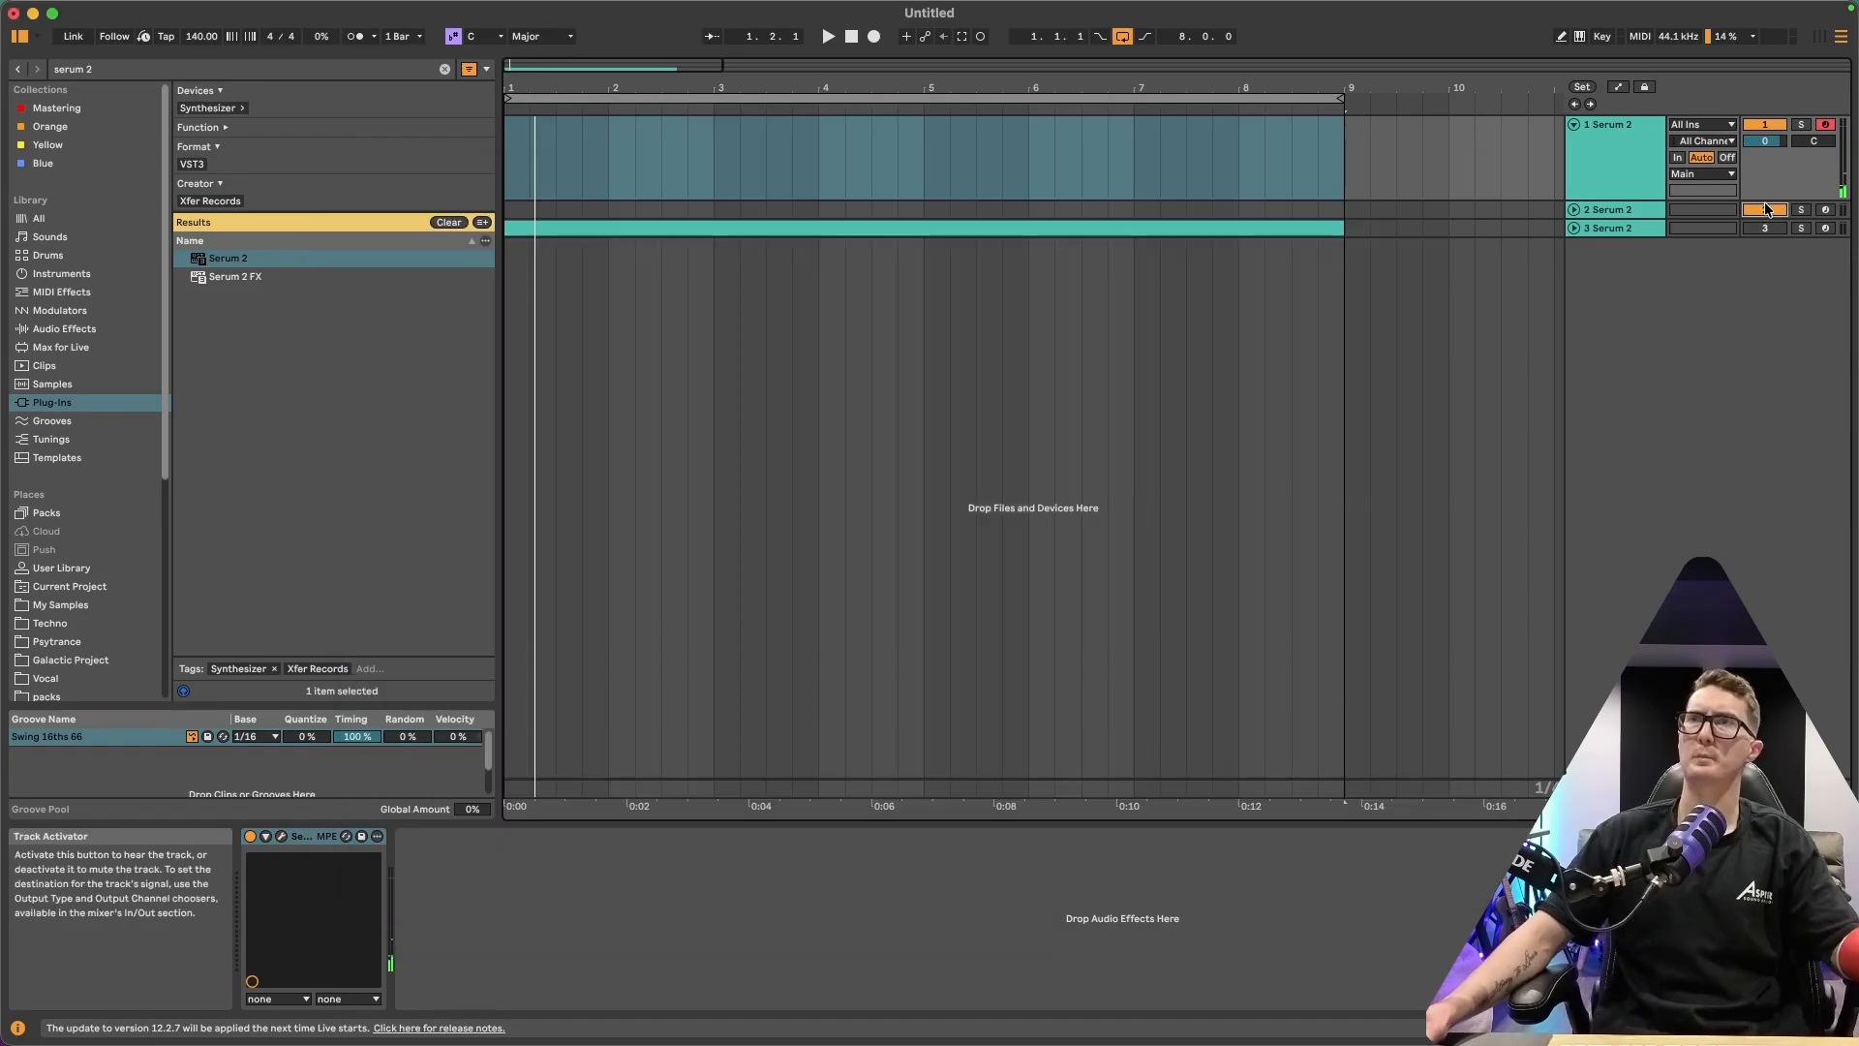
{"action": "left_click", "coordinate": [1760, 123]}
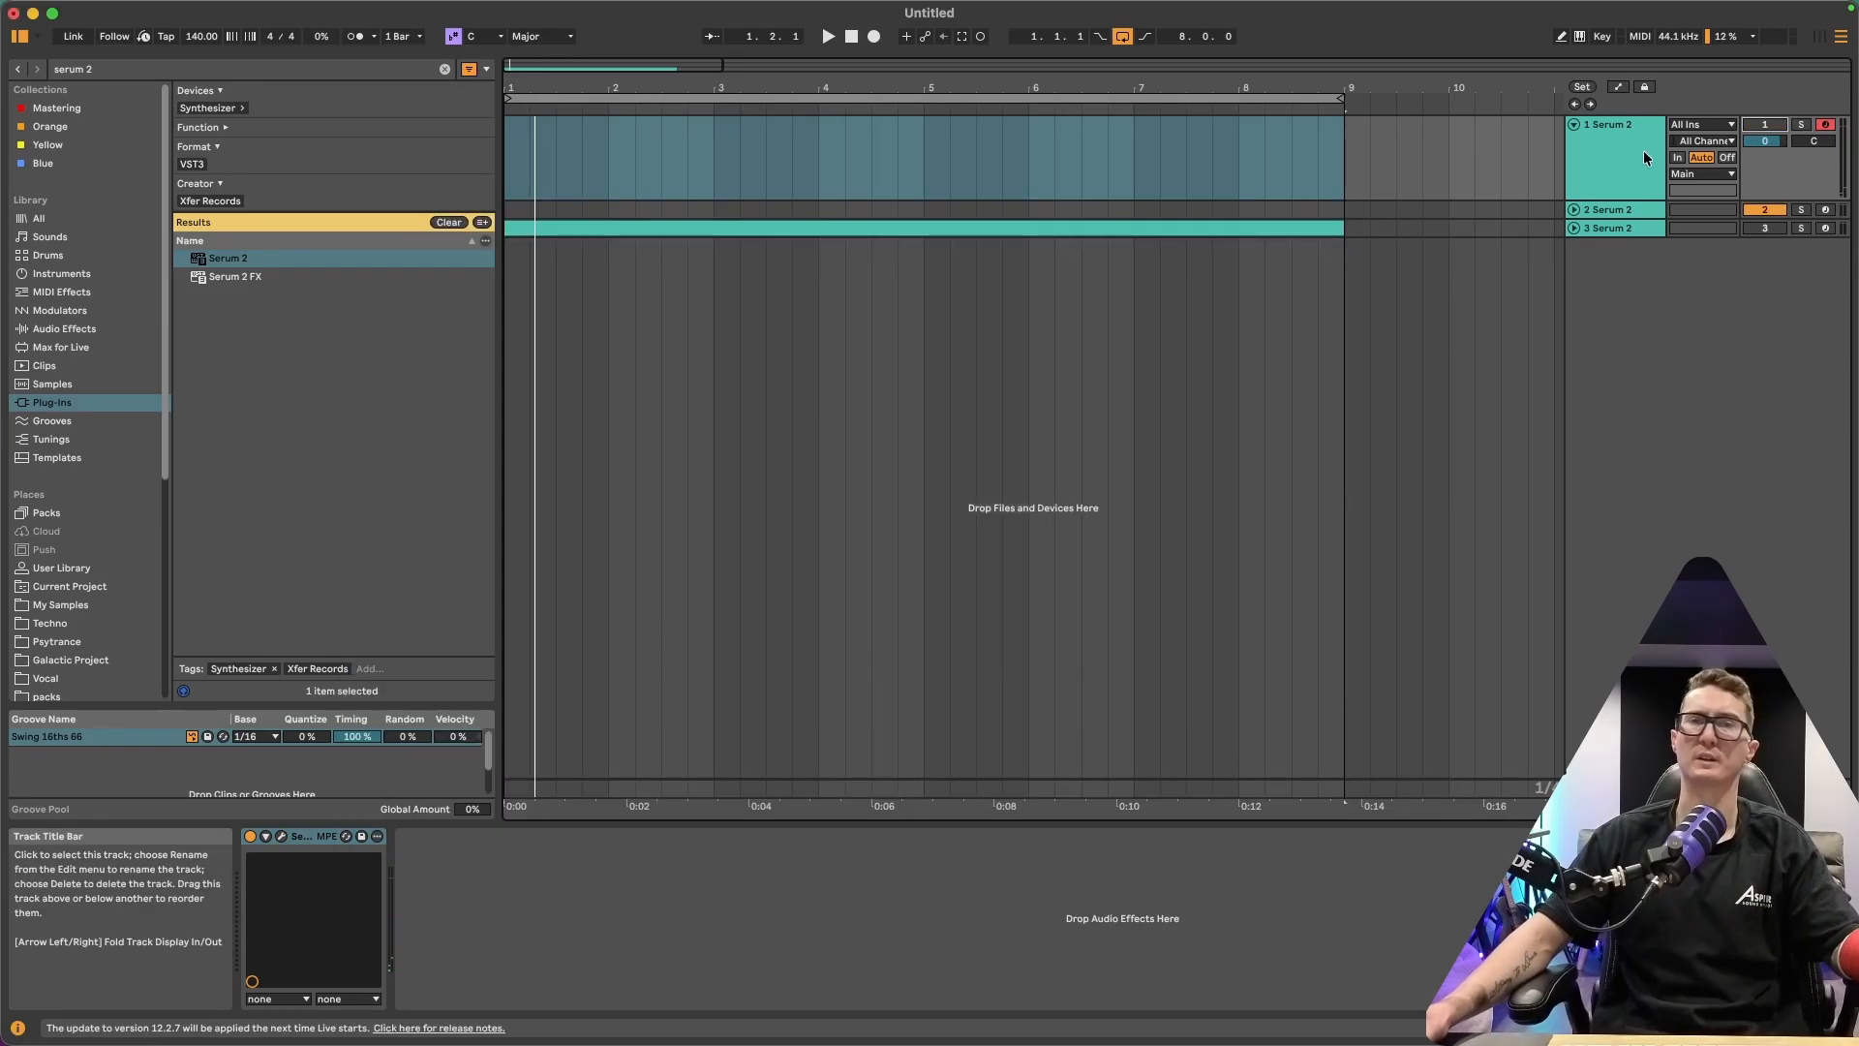
{"action": "left_click", "coordinate": [1825, 209]}
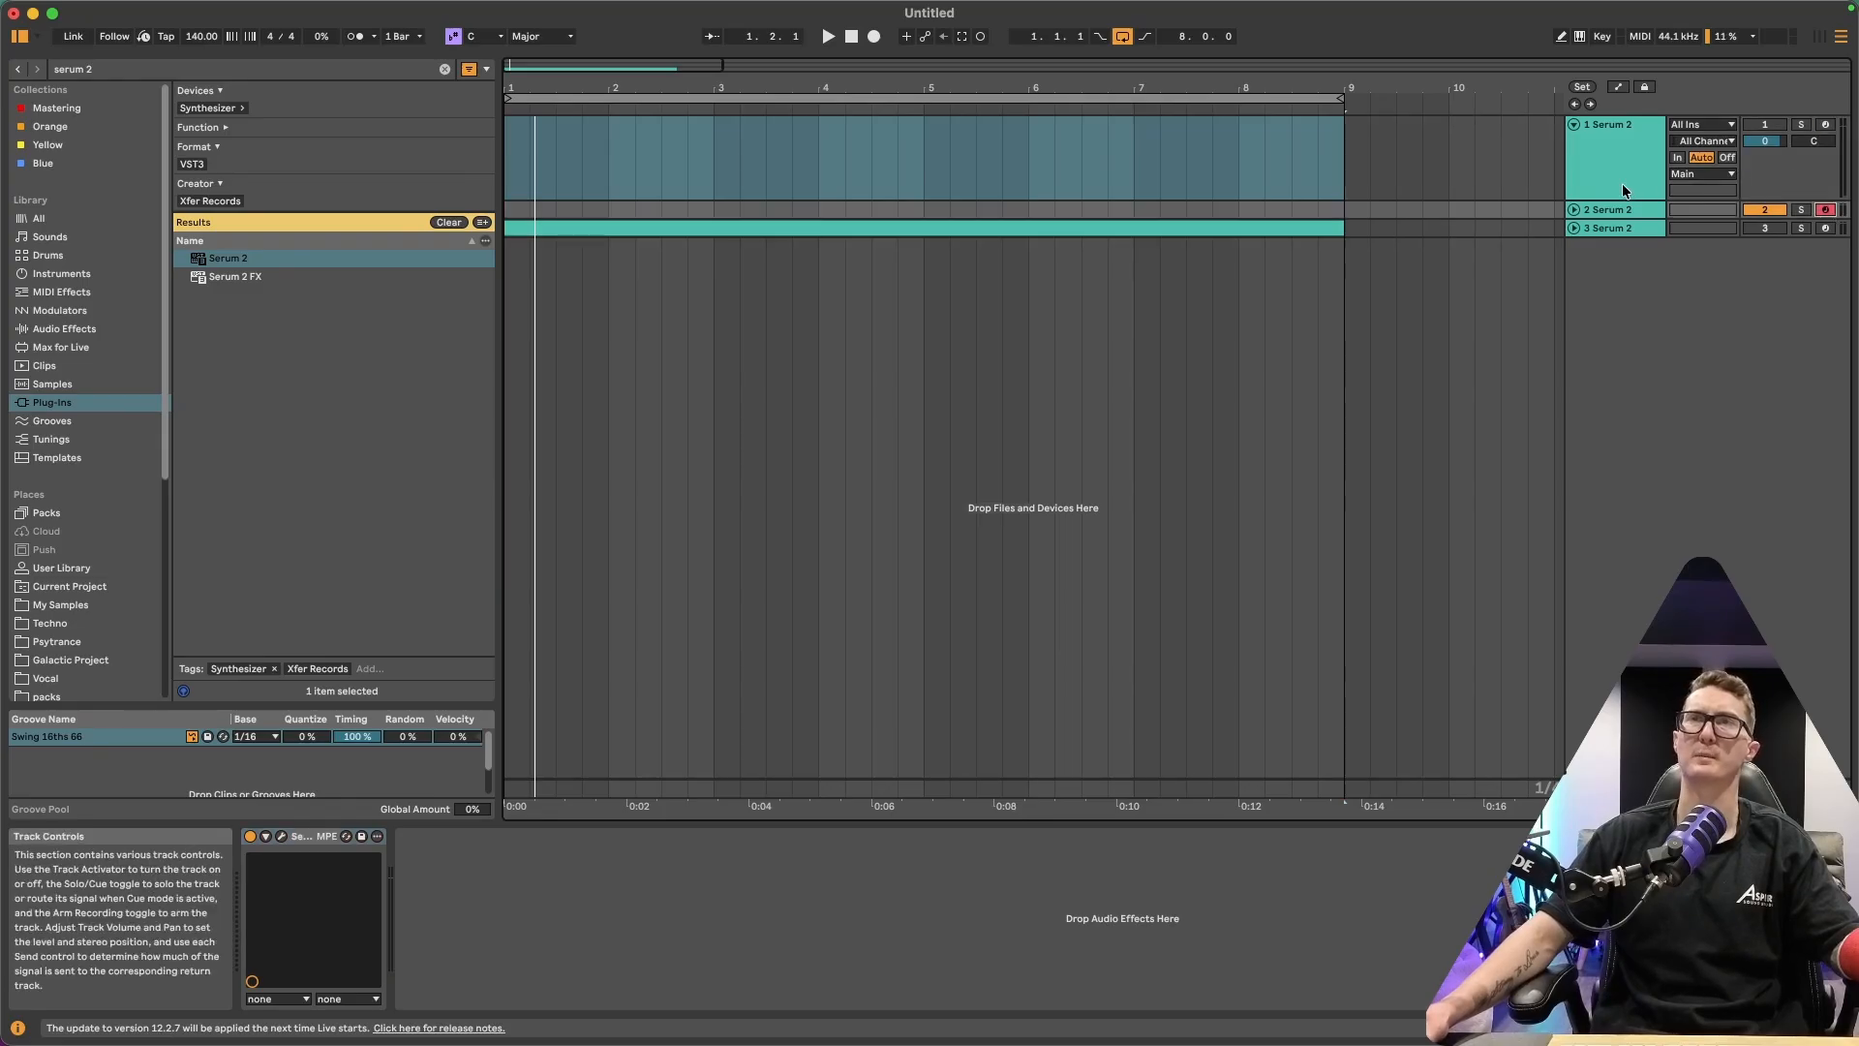
Open track 2's Serum and inspect its FX, oscillators, filters and LFO 2, LFO 3 and LFO 4 shapes
{"action": "left_click", "coordinate": [282, 835]}
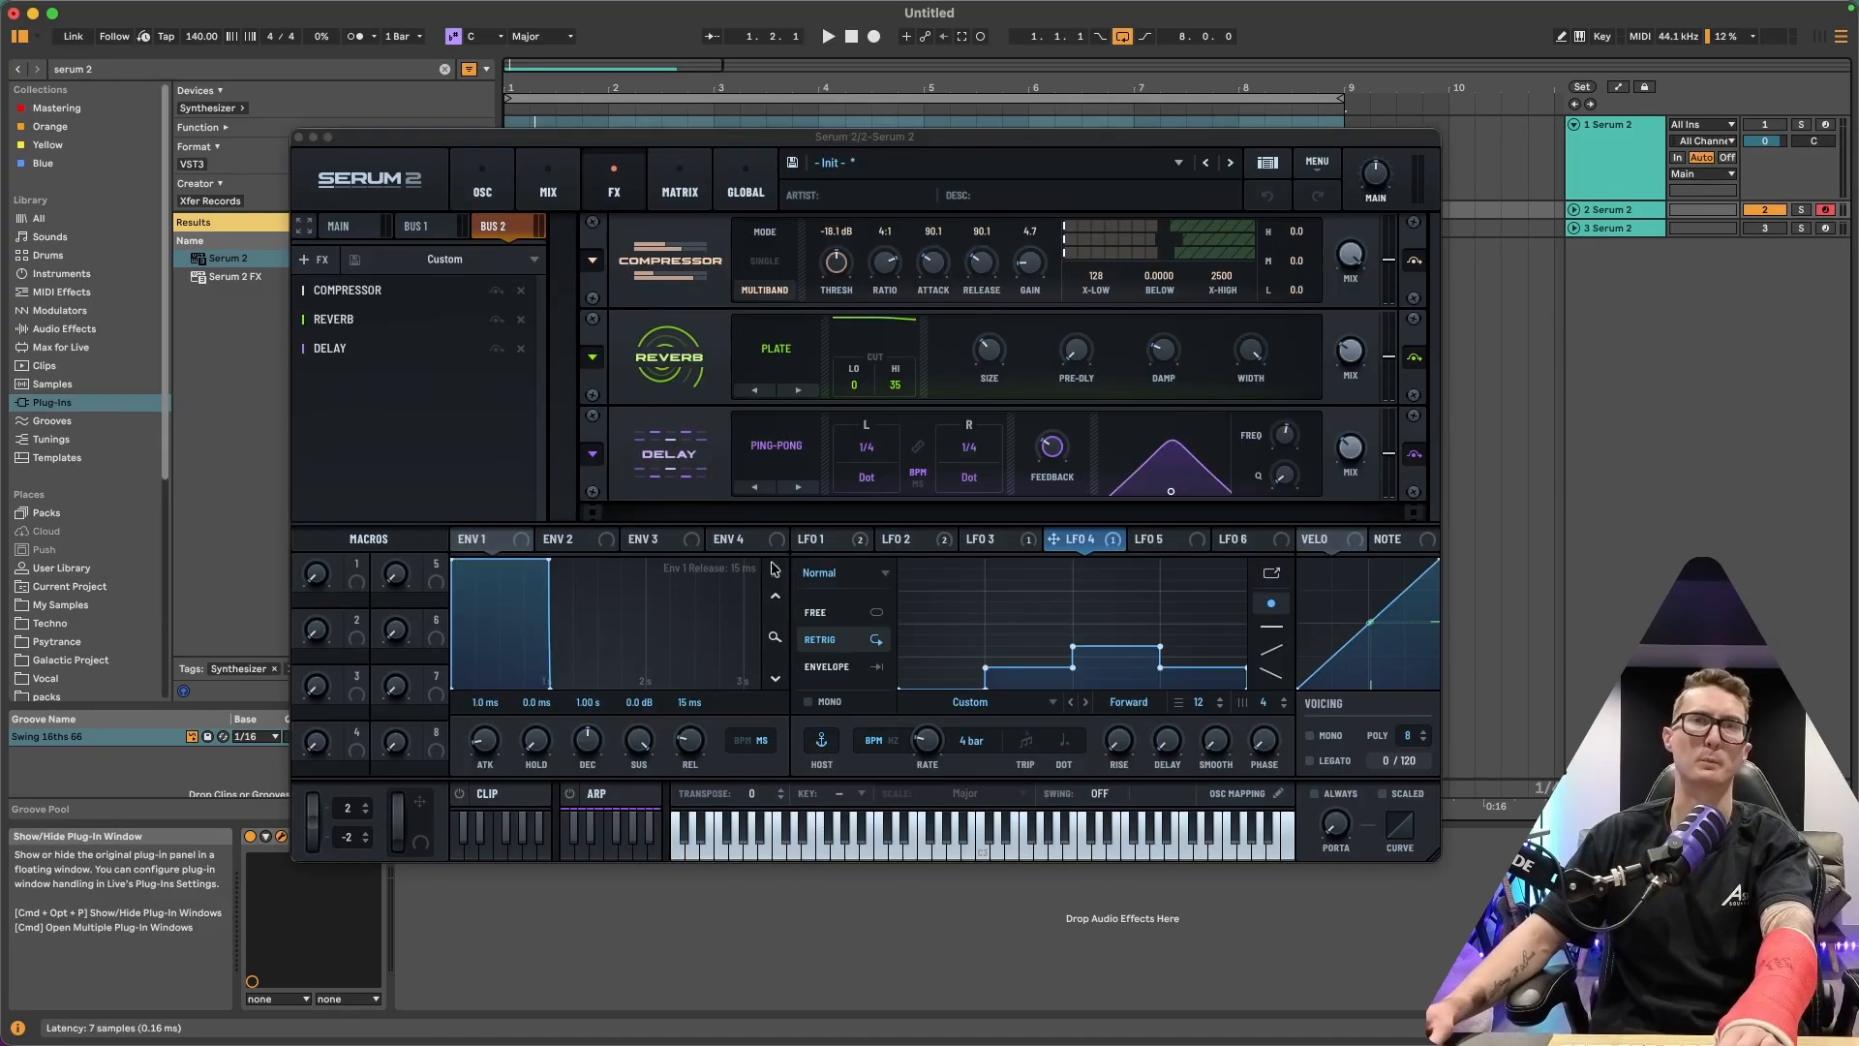
{"action": "left_click", "coordinate": [911, 539]}
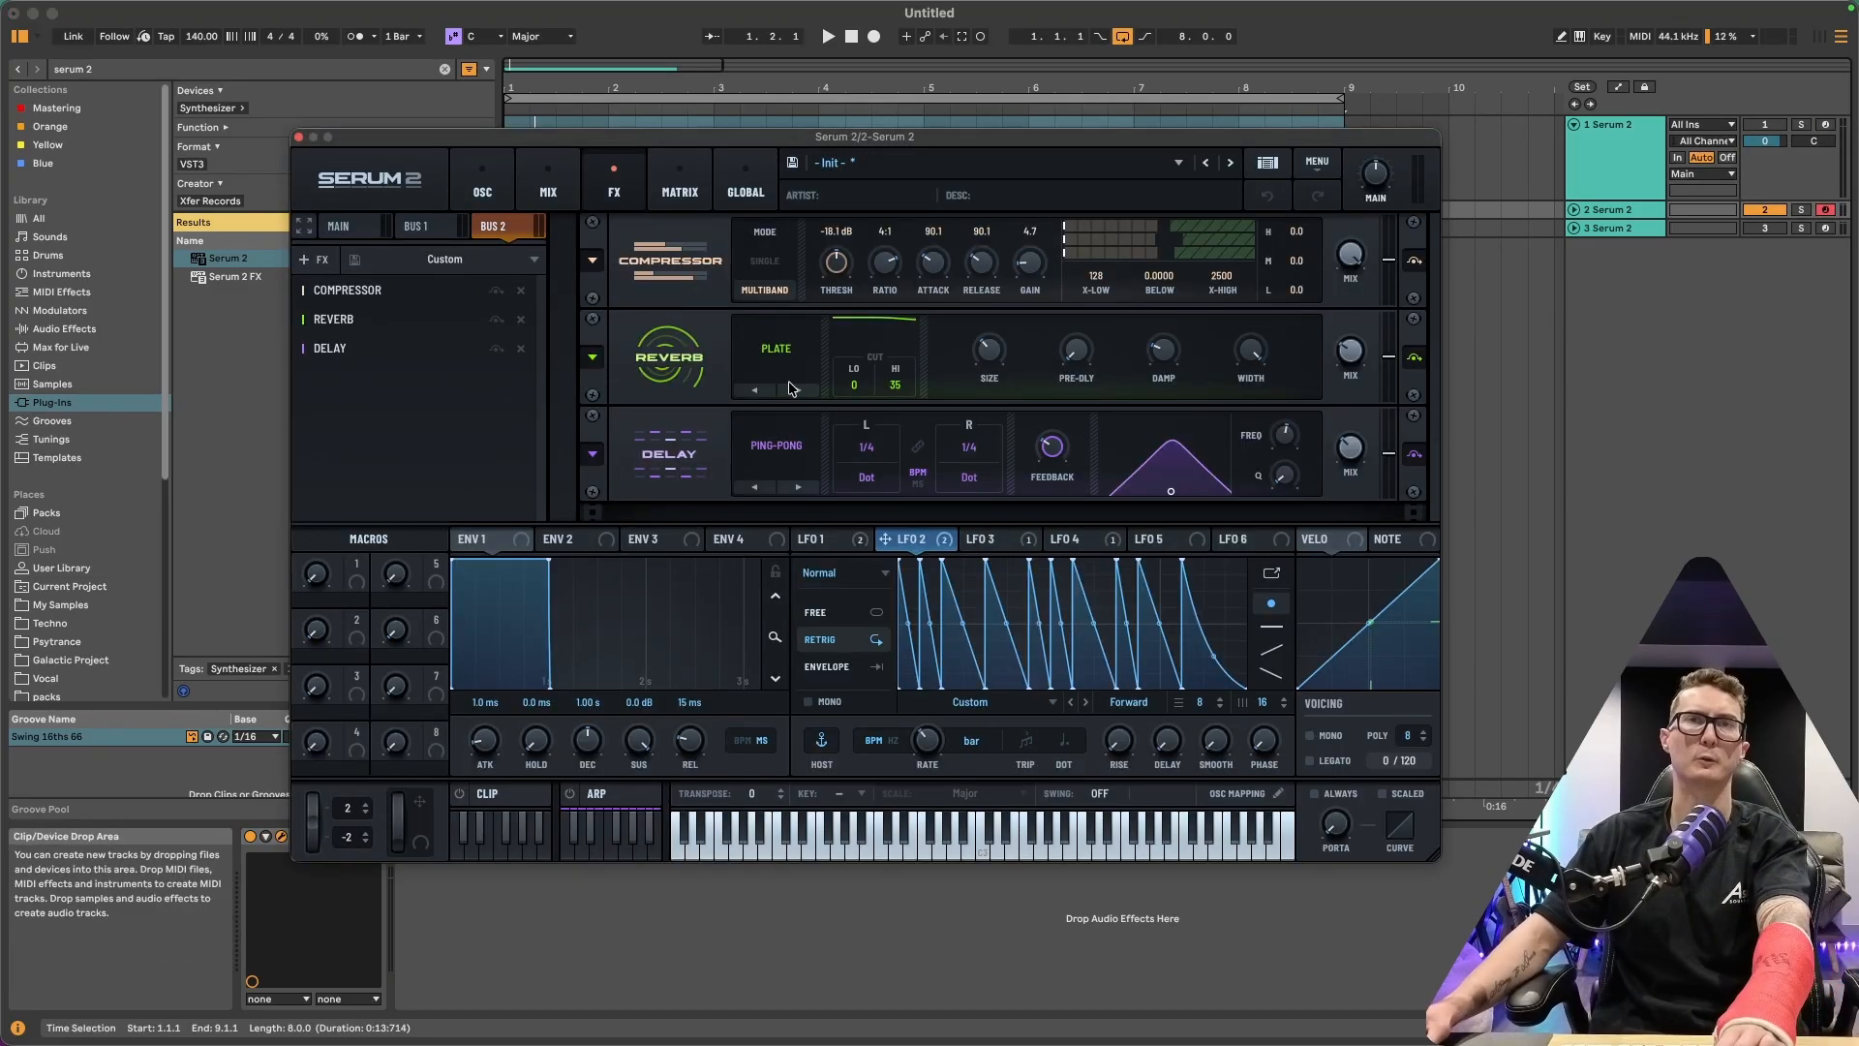
{"action": "left_click", "coordinate": [482, 184]}
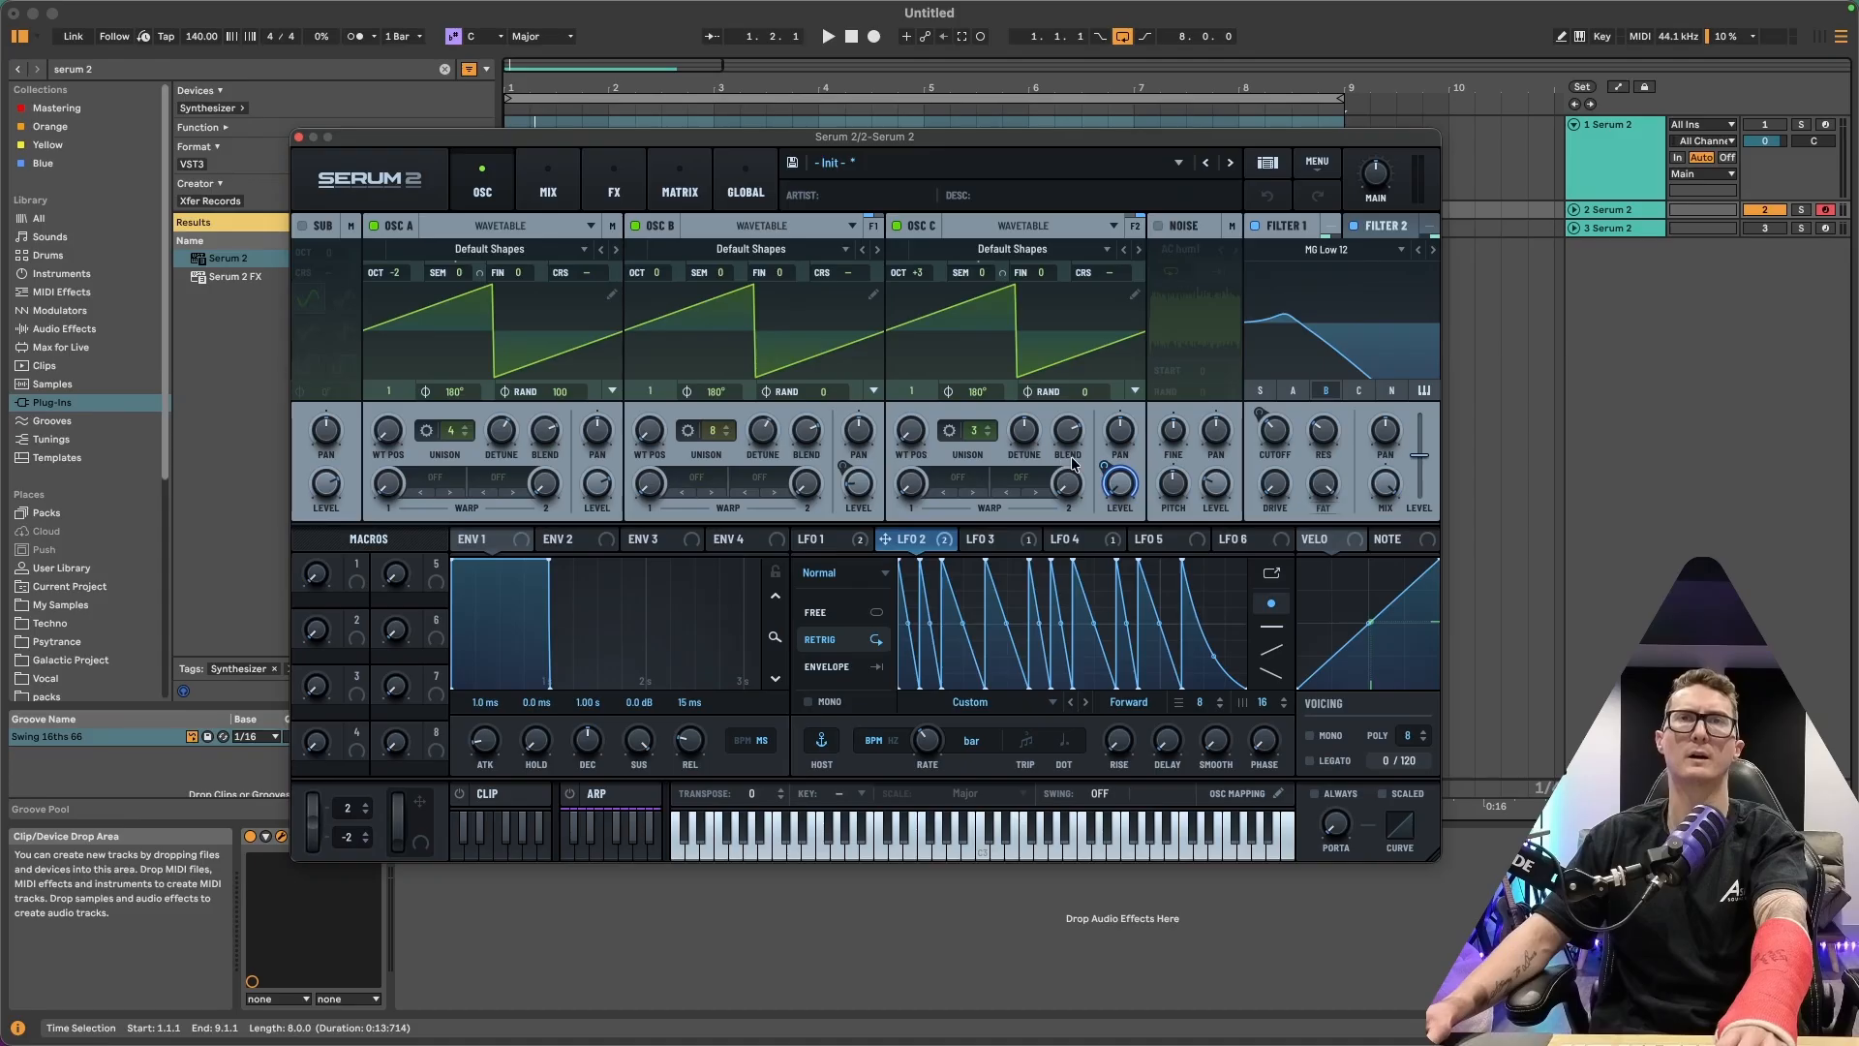
{"action": "left_click", "coordinate": [1382, 227]}
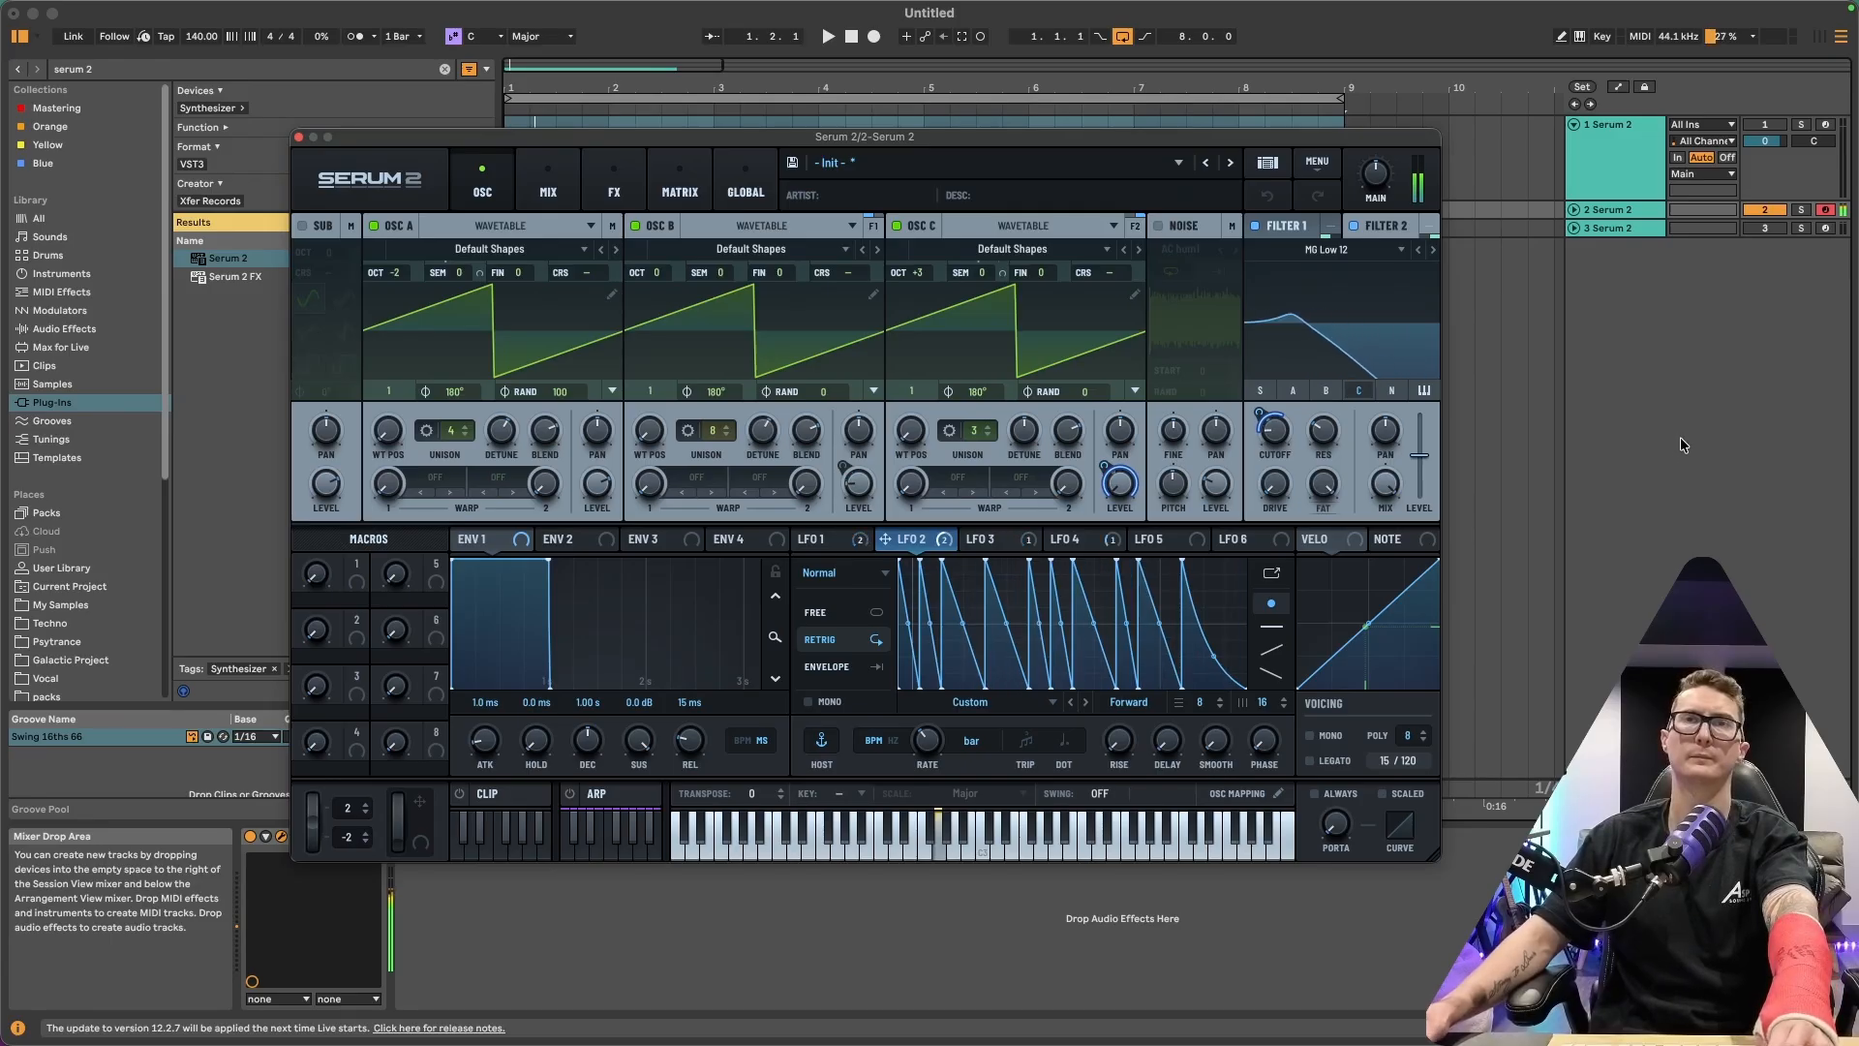
{"action": "left_click", "coordinate": [982, 539]}
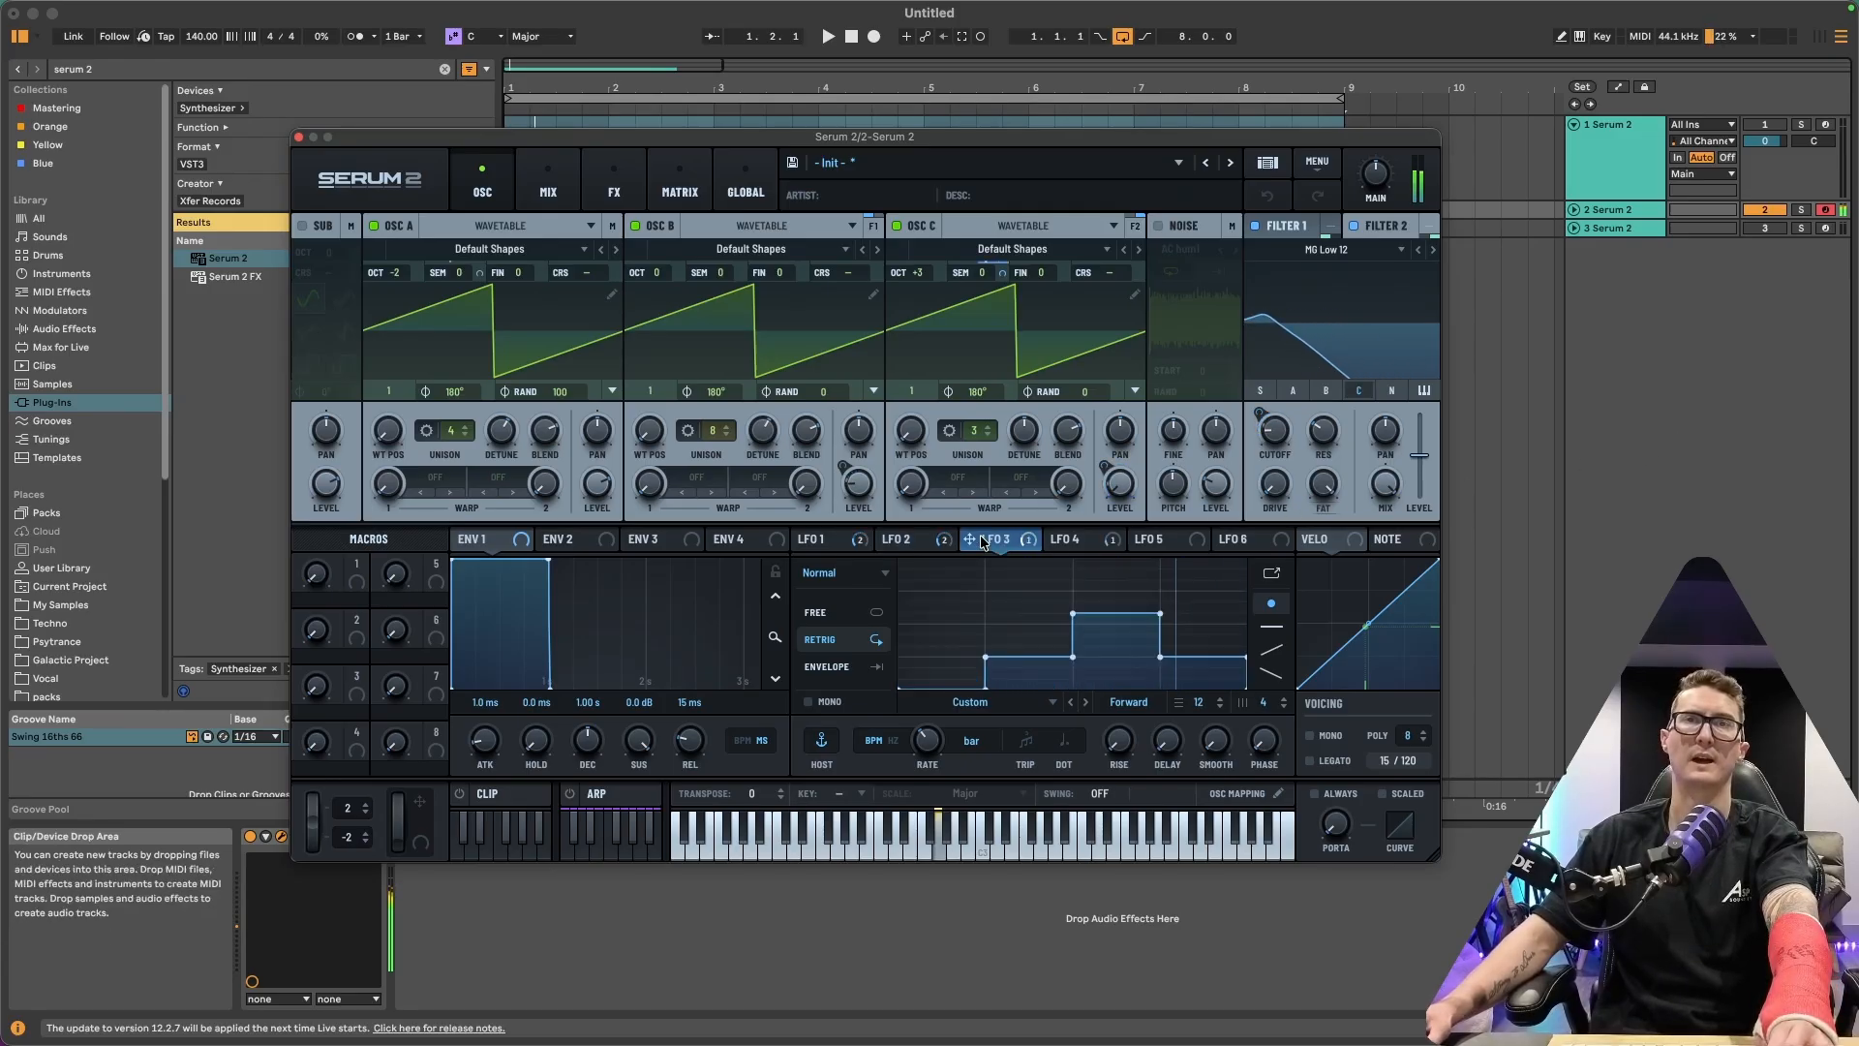
{"action": "left_click", "coordinate": [1076, 539]}
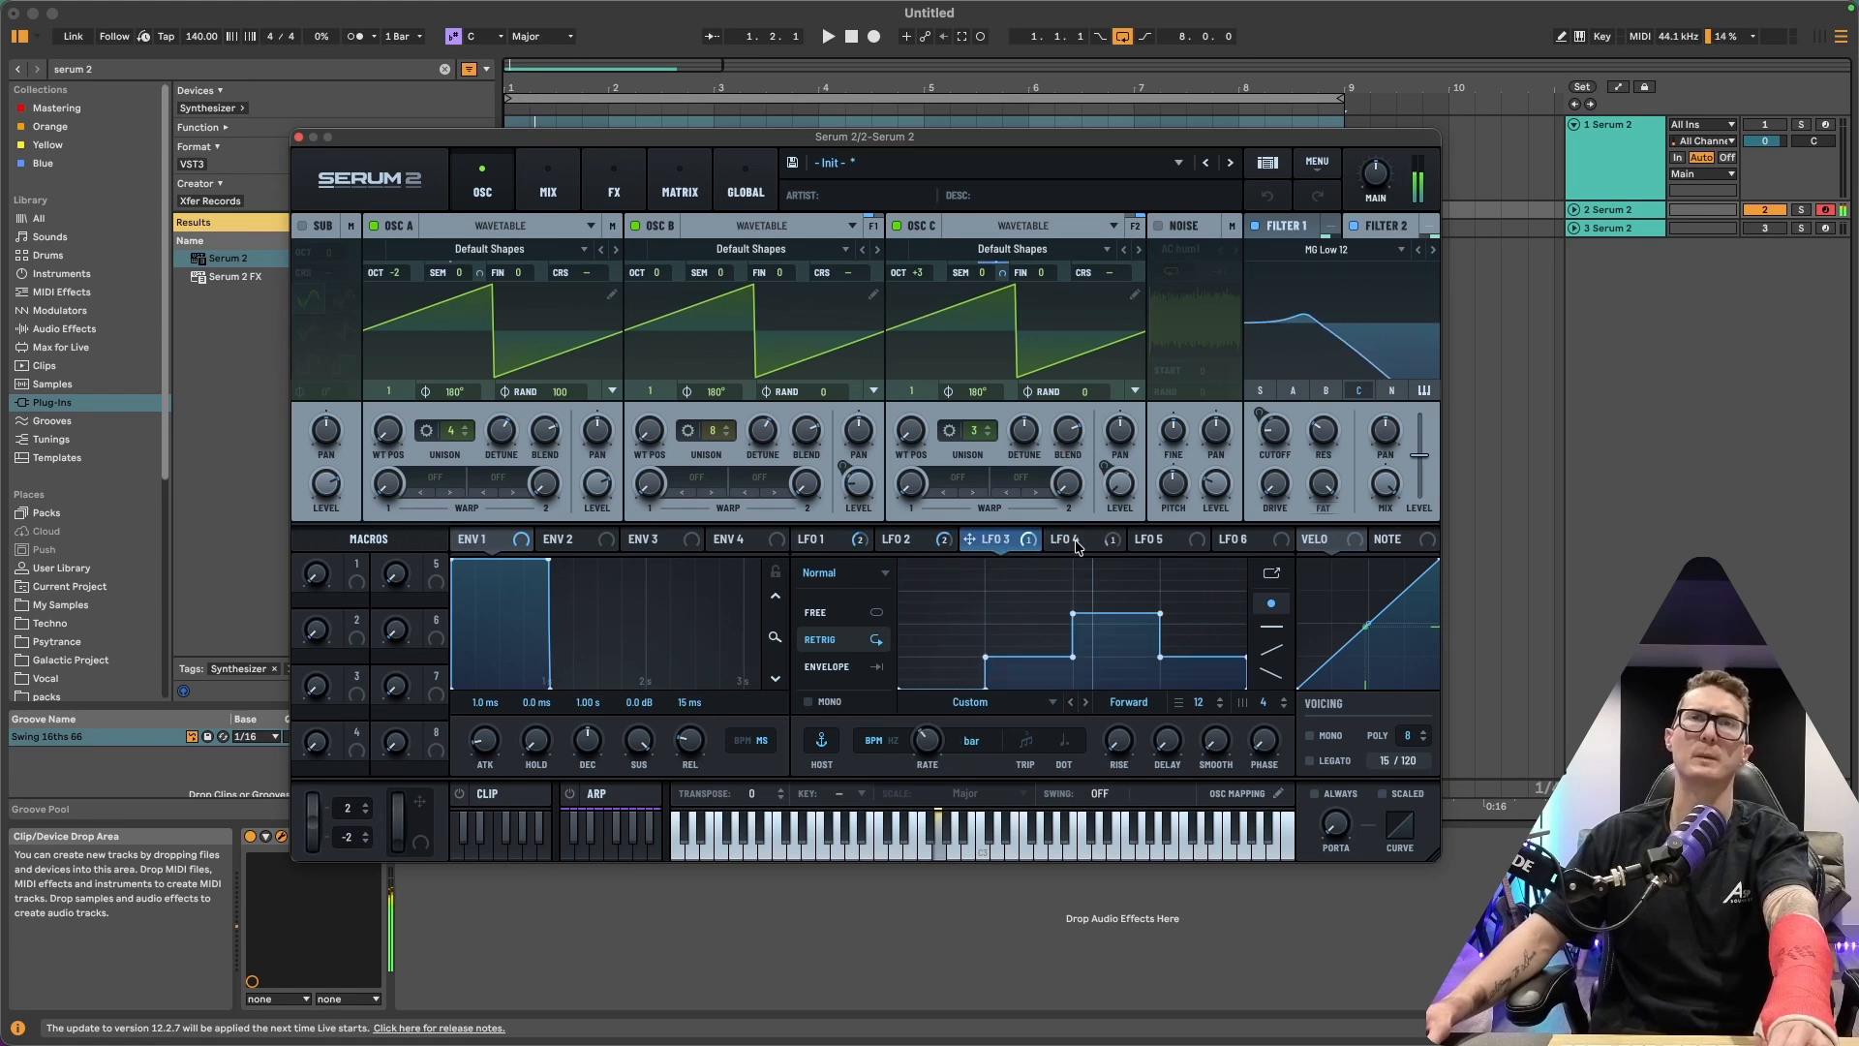
{"action": "left_click", "coordinate": [995, 540]}
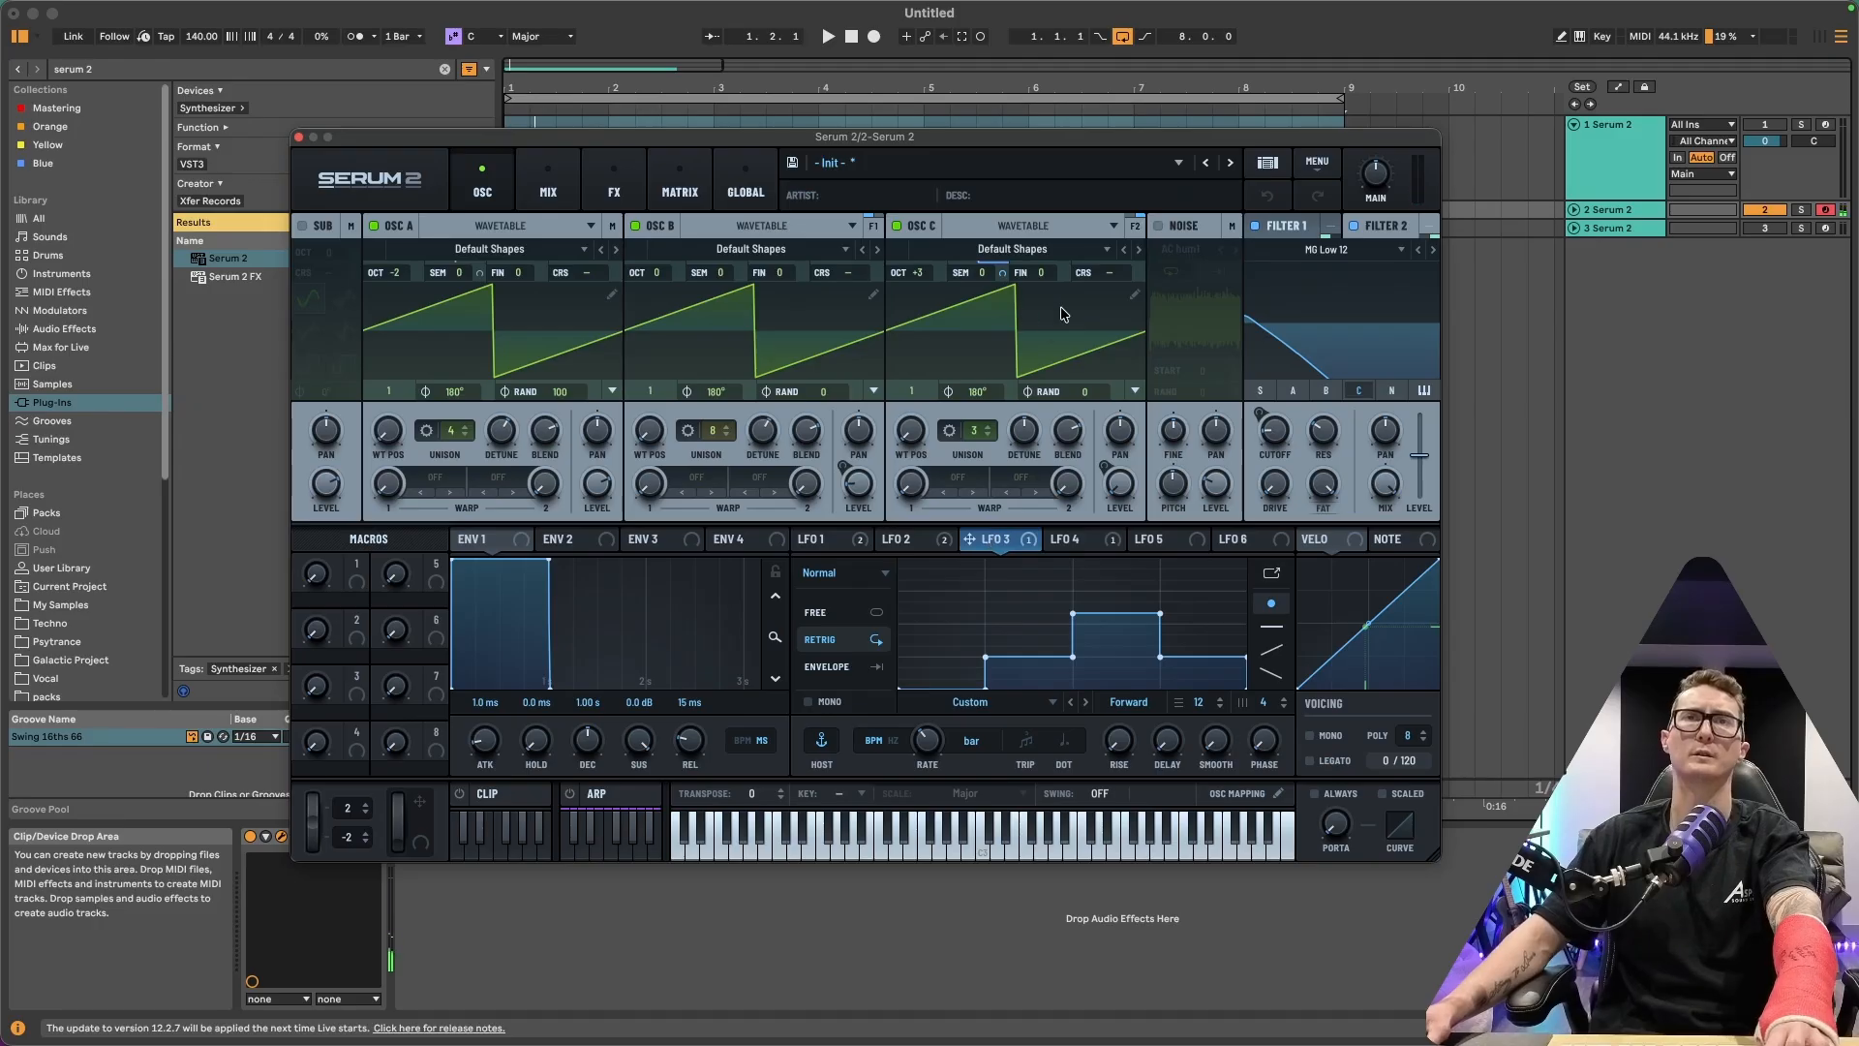
{"action": "left_click", "coordinate": [1075, 542]}
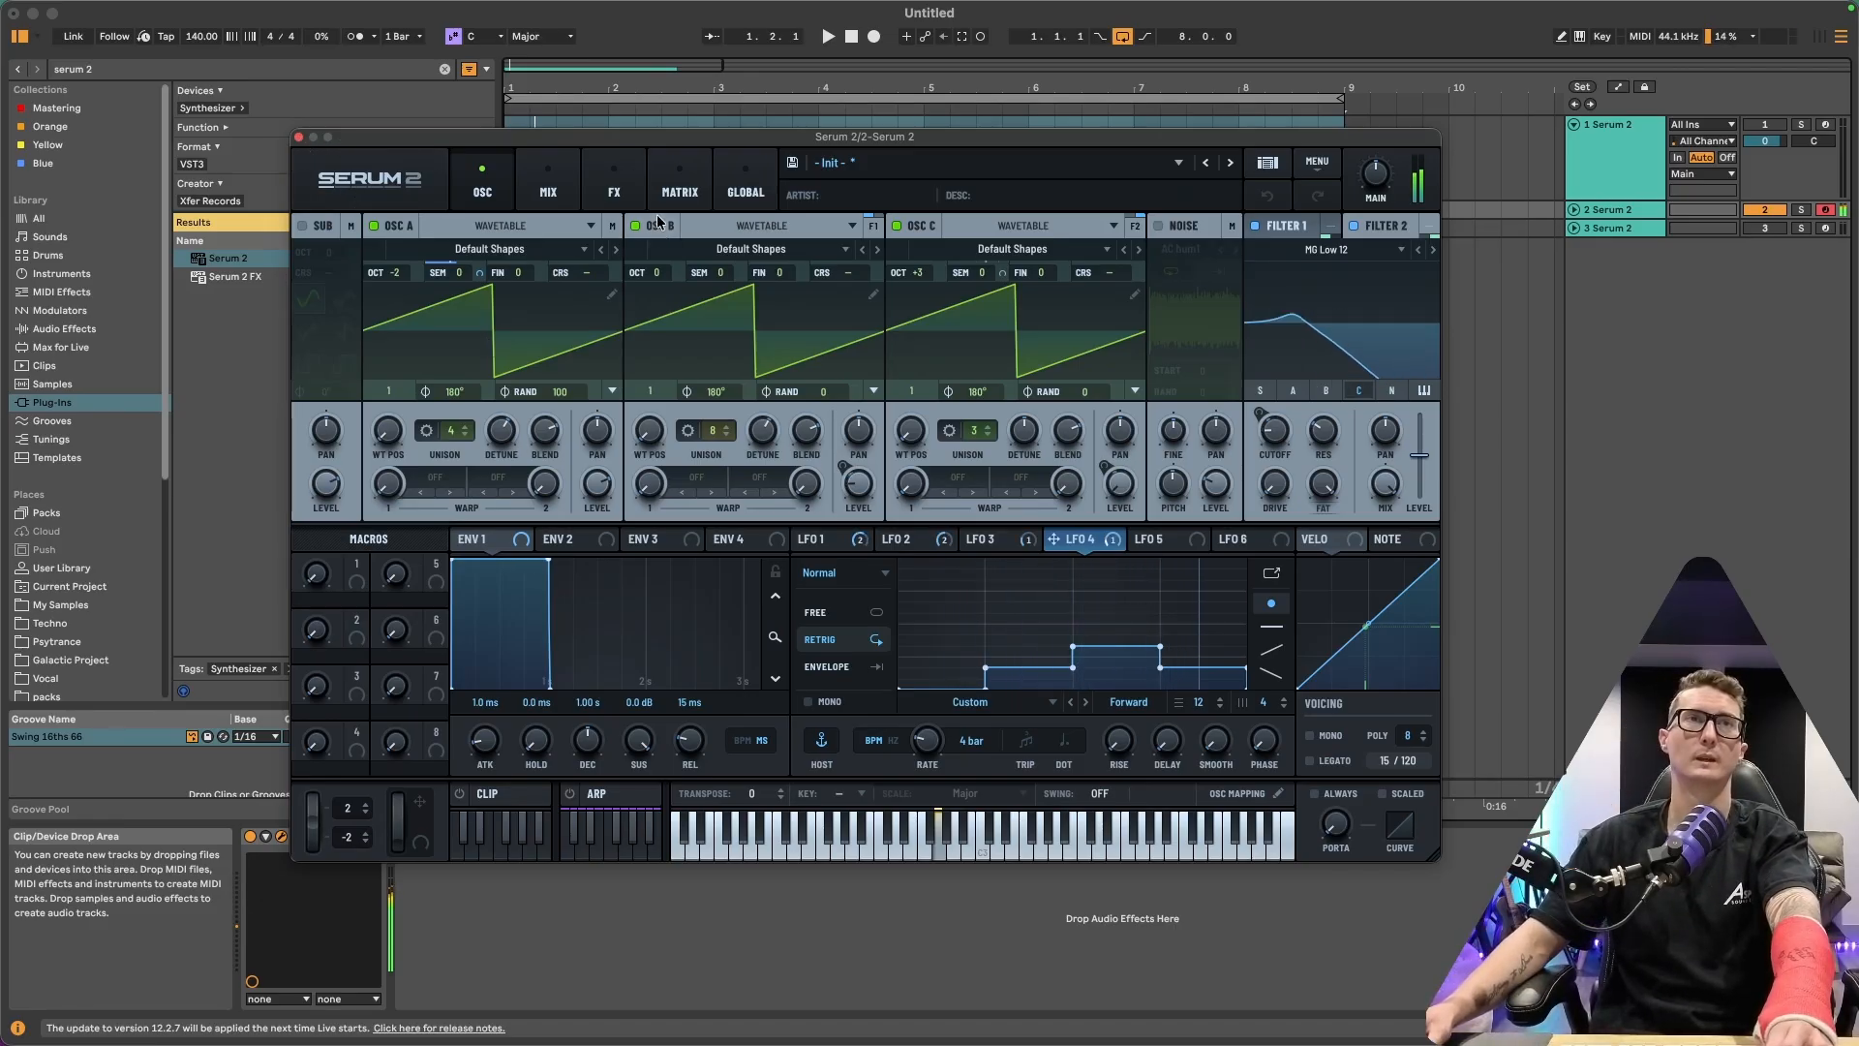
Review track 2's FX chains on the Main and Bus 1 pages
{"action": "left_click", "coordinate": [613, 184]}
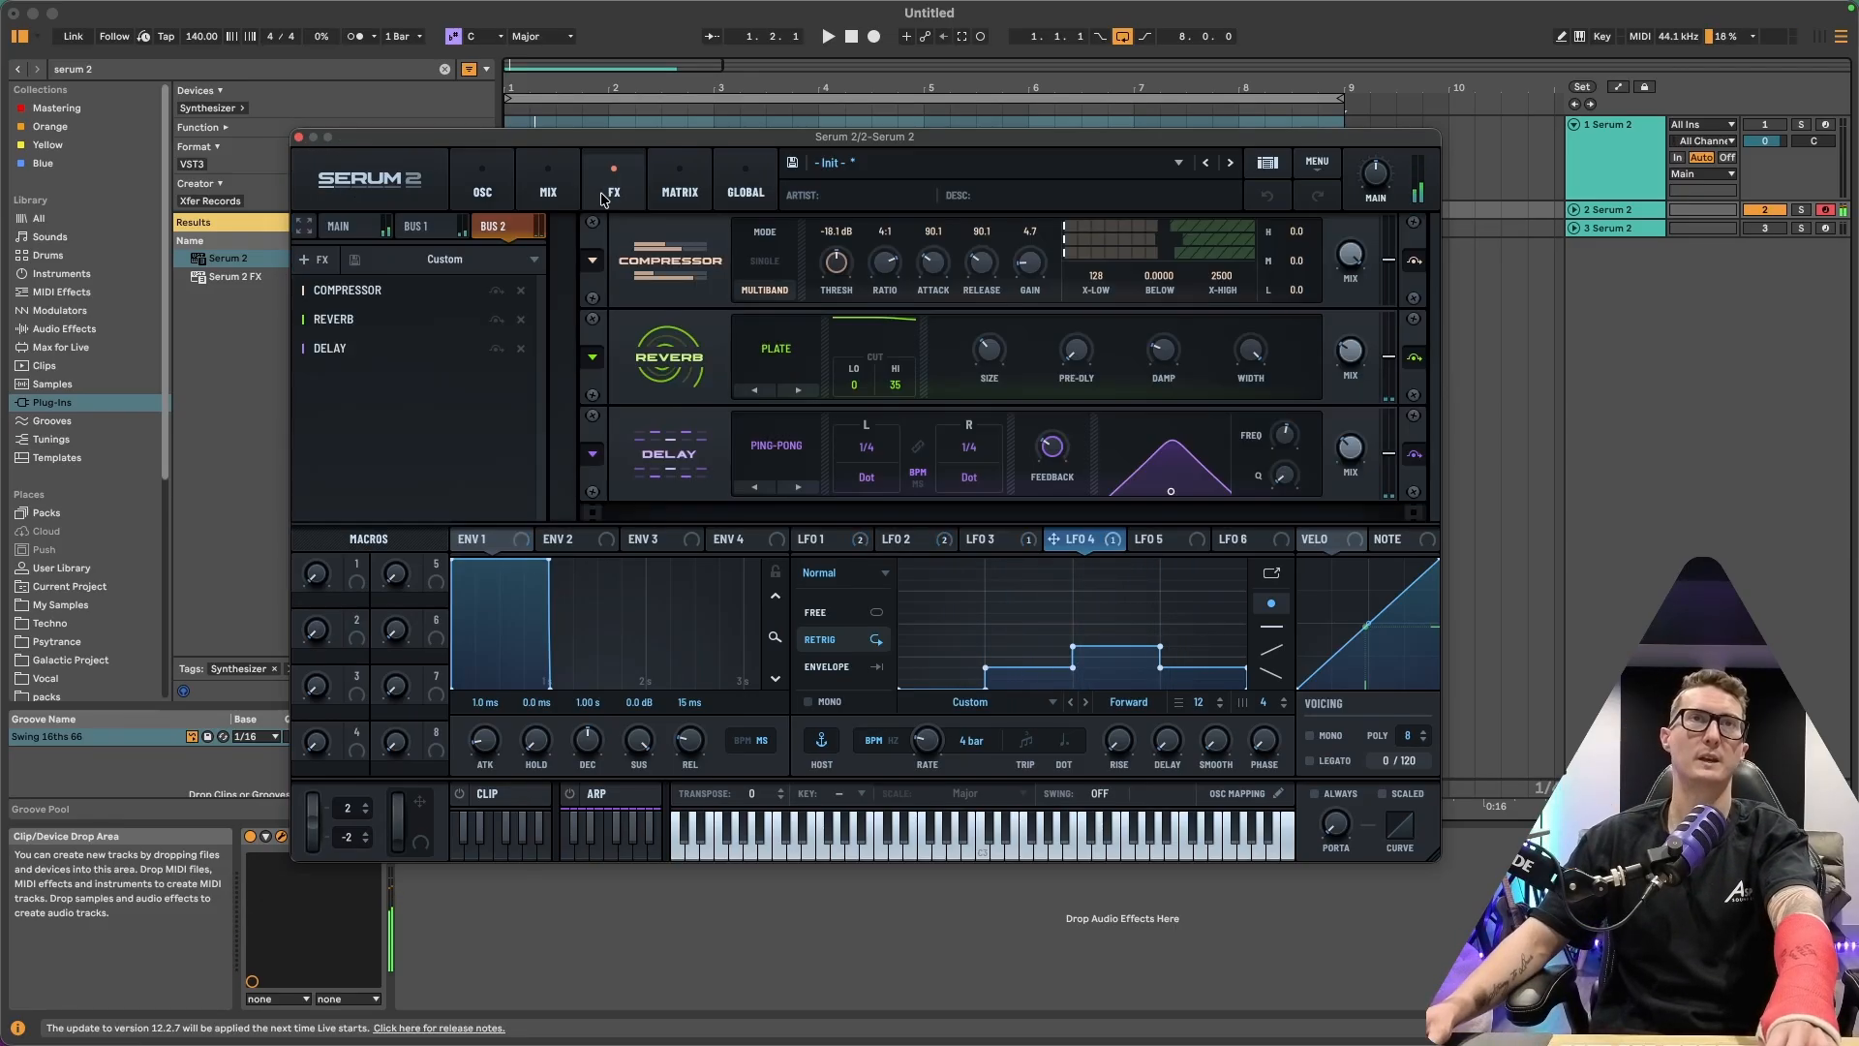
{"action": "left_click", "coordinate": [337, 226]}
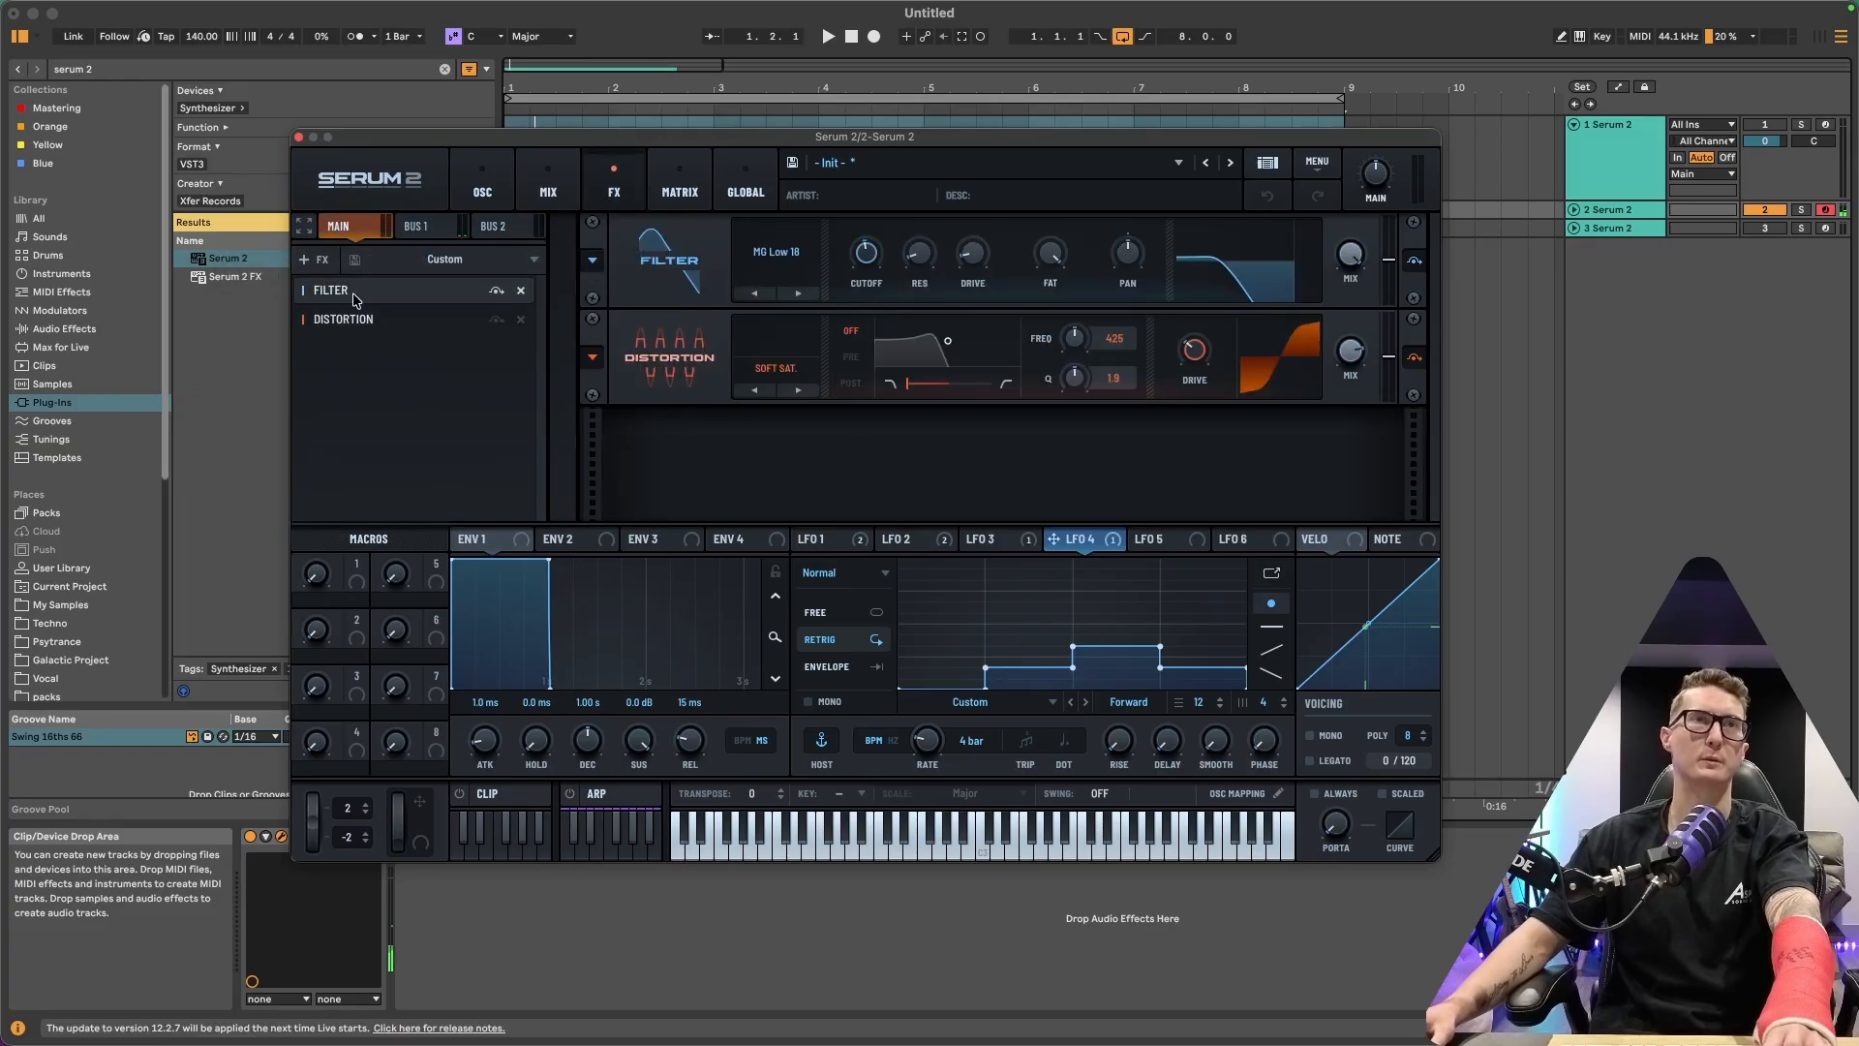
{"action": "left_click", "coordinate": [417, 228]}
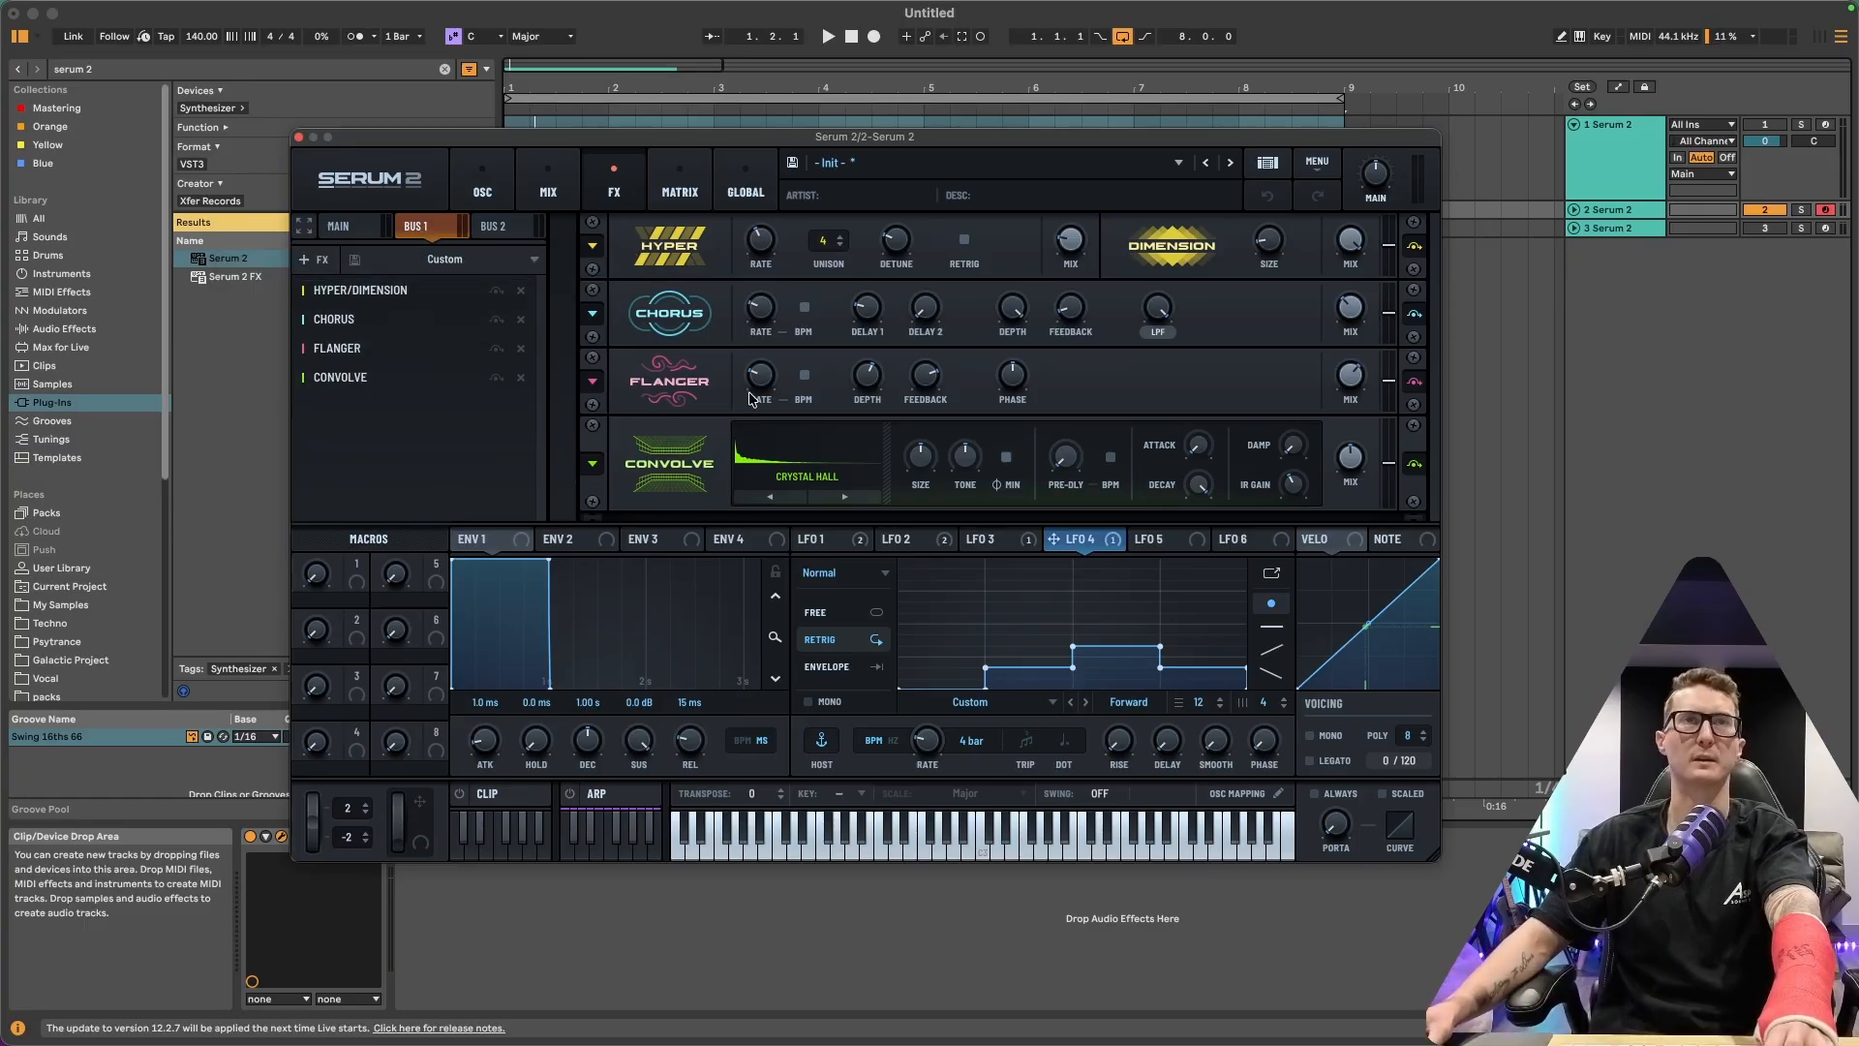
View the Bus 2 FX chain in Serum, then close the plugin window
{"action": "left_click", "coordinate": [495, 231]}
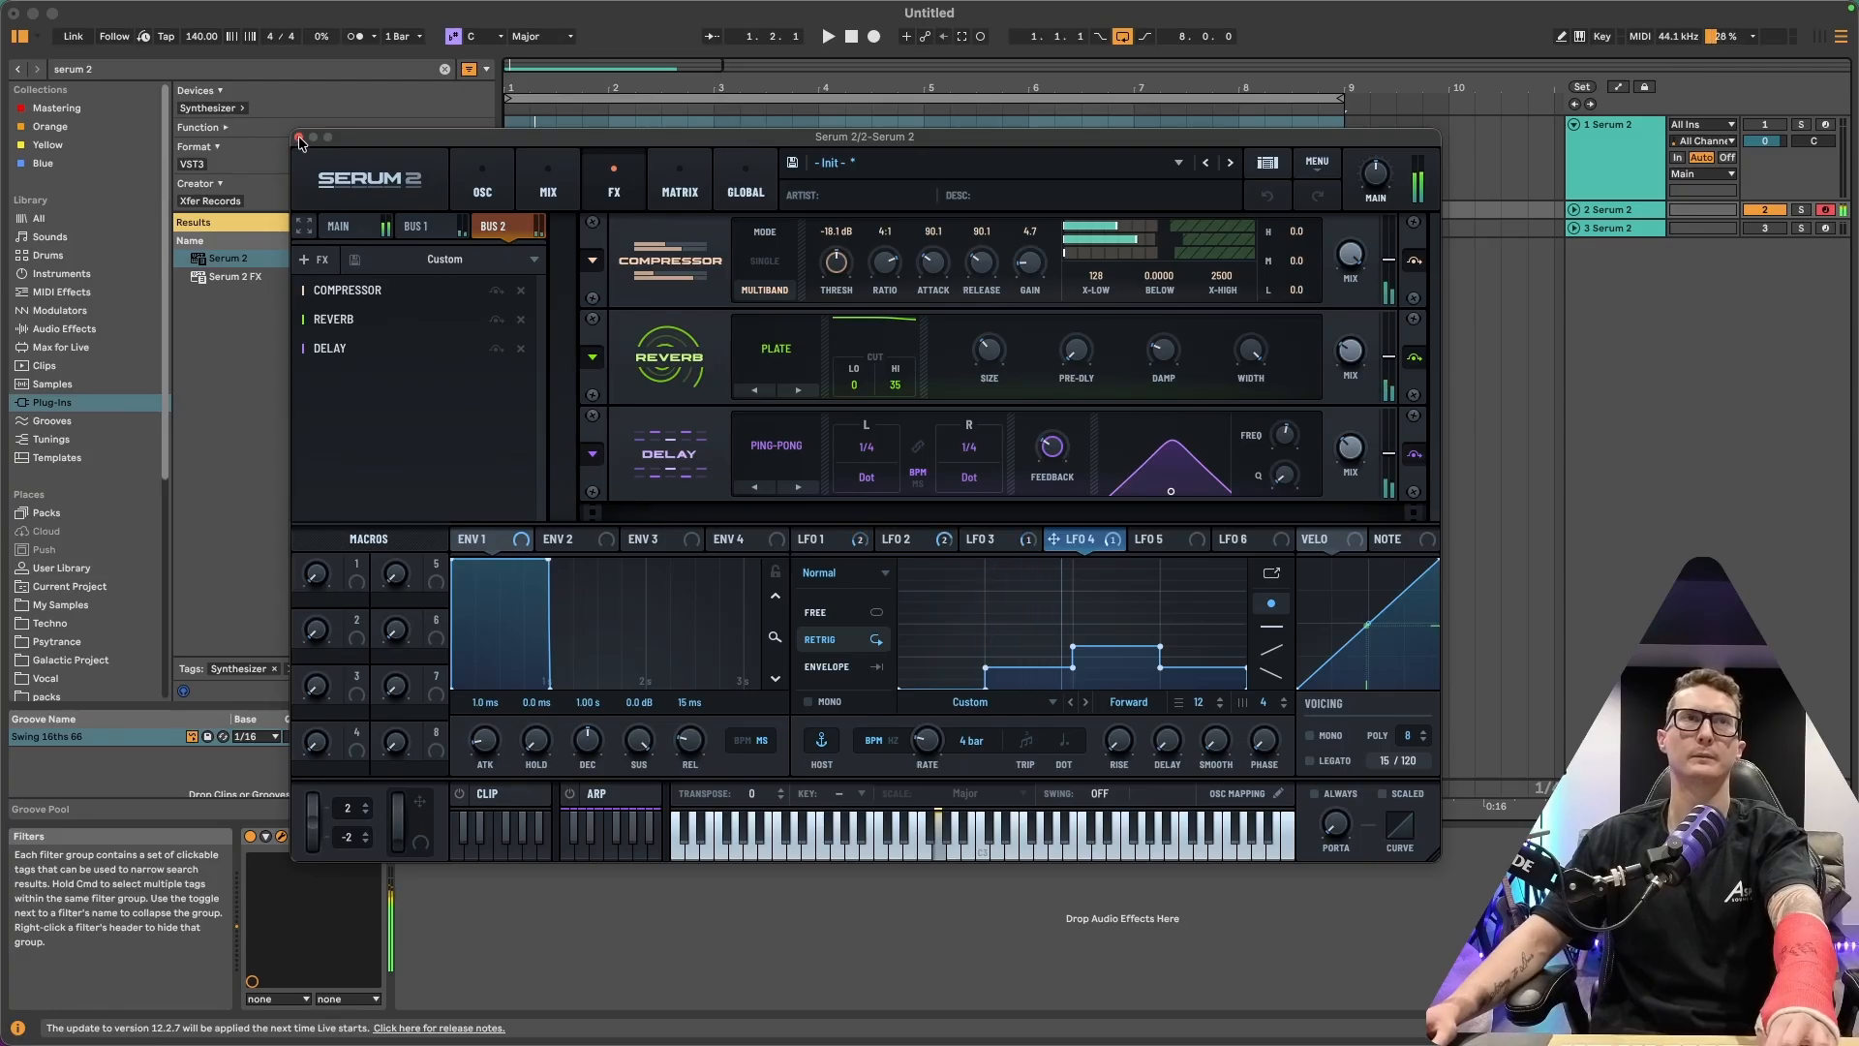
{"action": "left_click", "coordinate": [299, 138]}
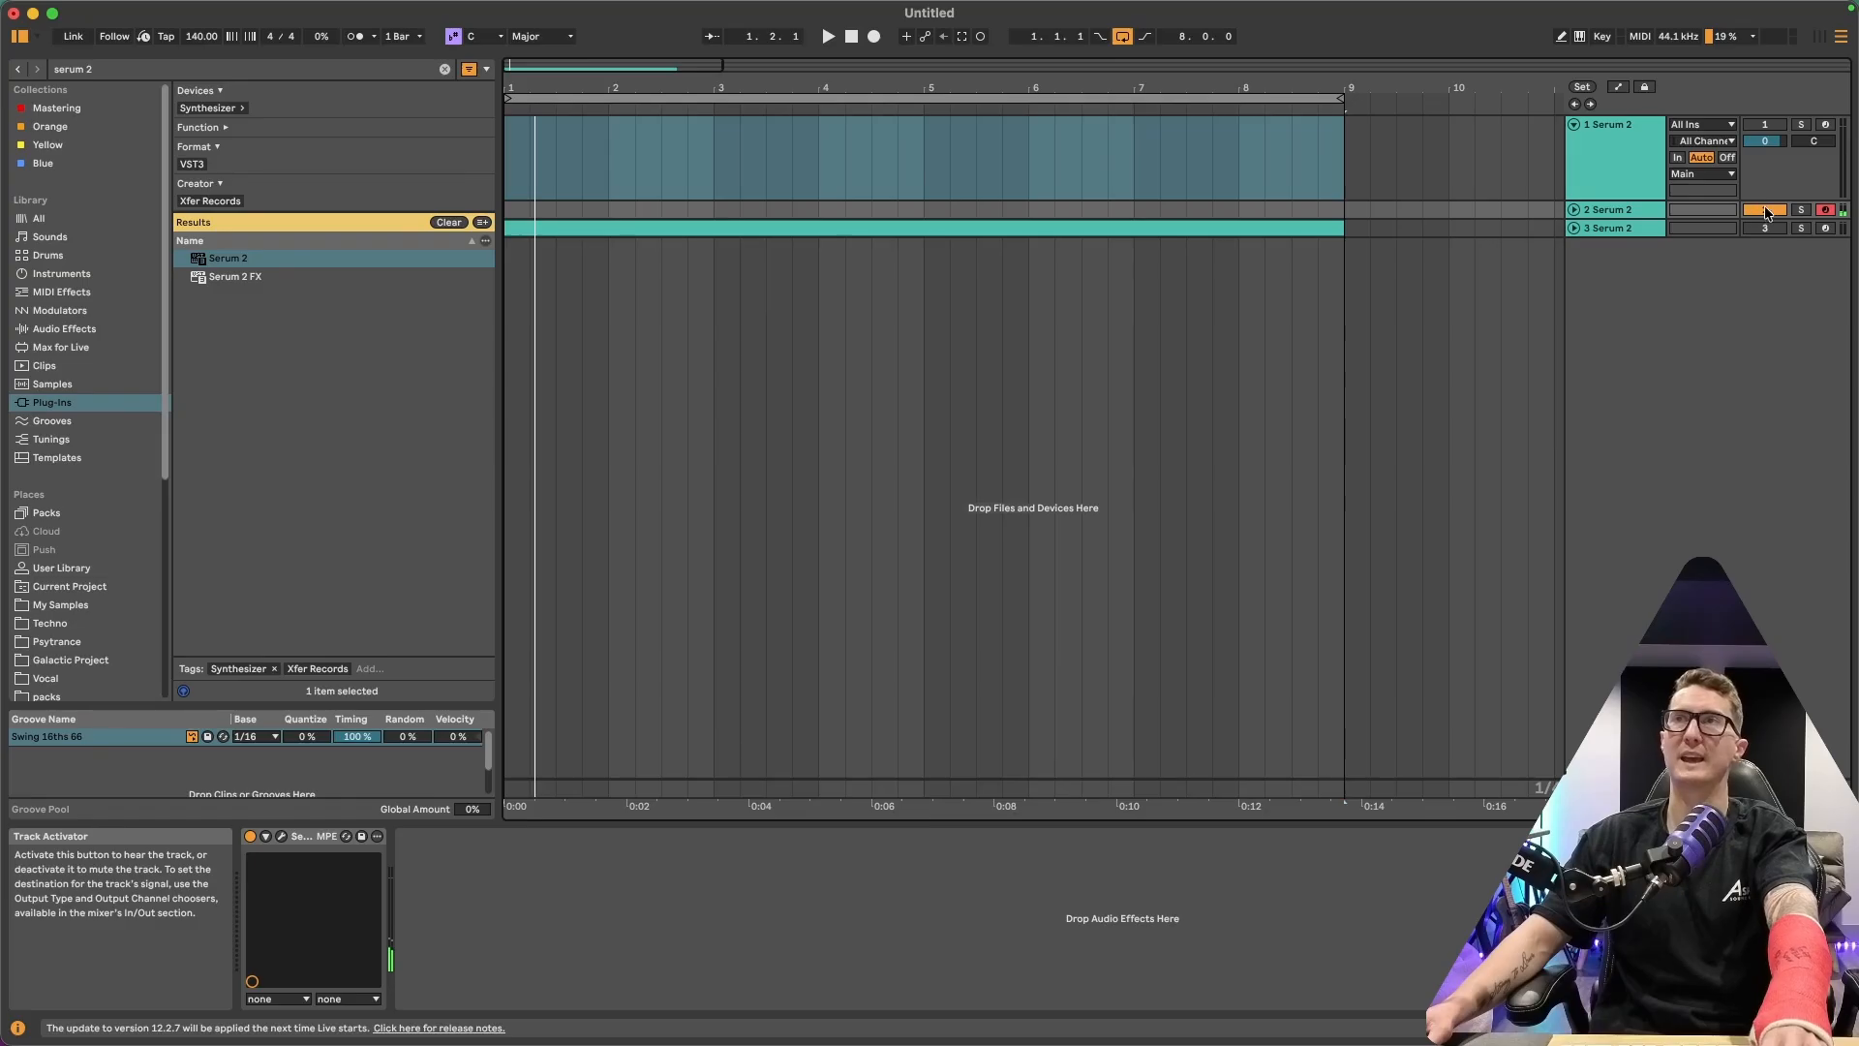
Unfold tracks 2 and 3 in the arrangement and open track 3's MIDI clip in the clip editor
{"action": "left_click", "coordinate": [1572, 227]}
{"action": "left_click", "coordinate": [1613, 255]}
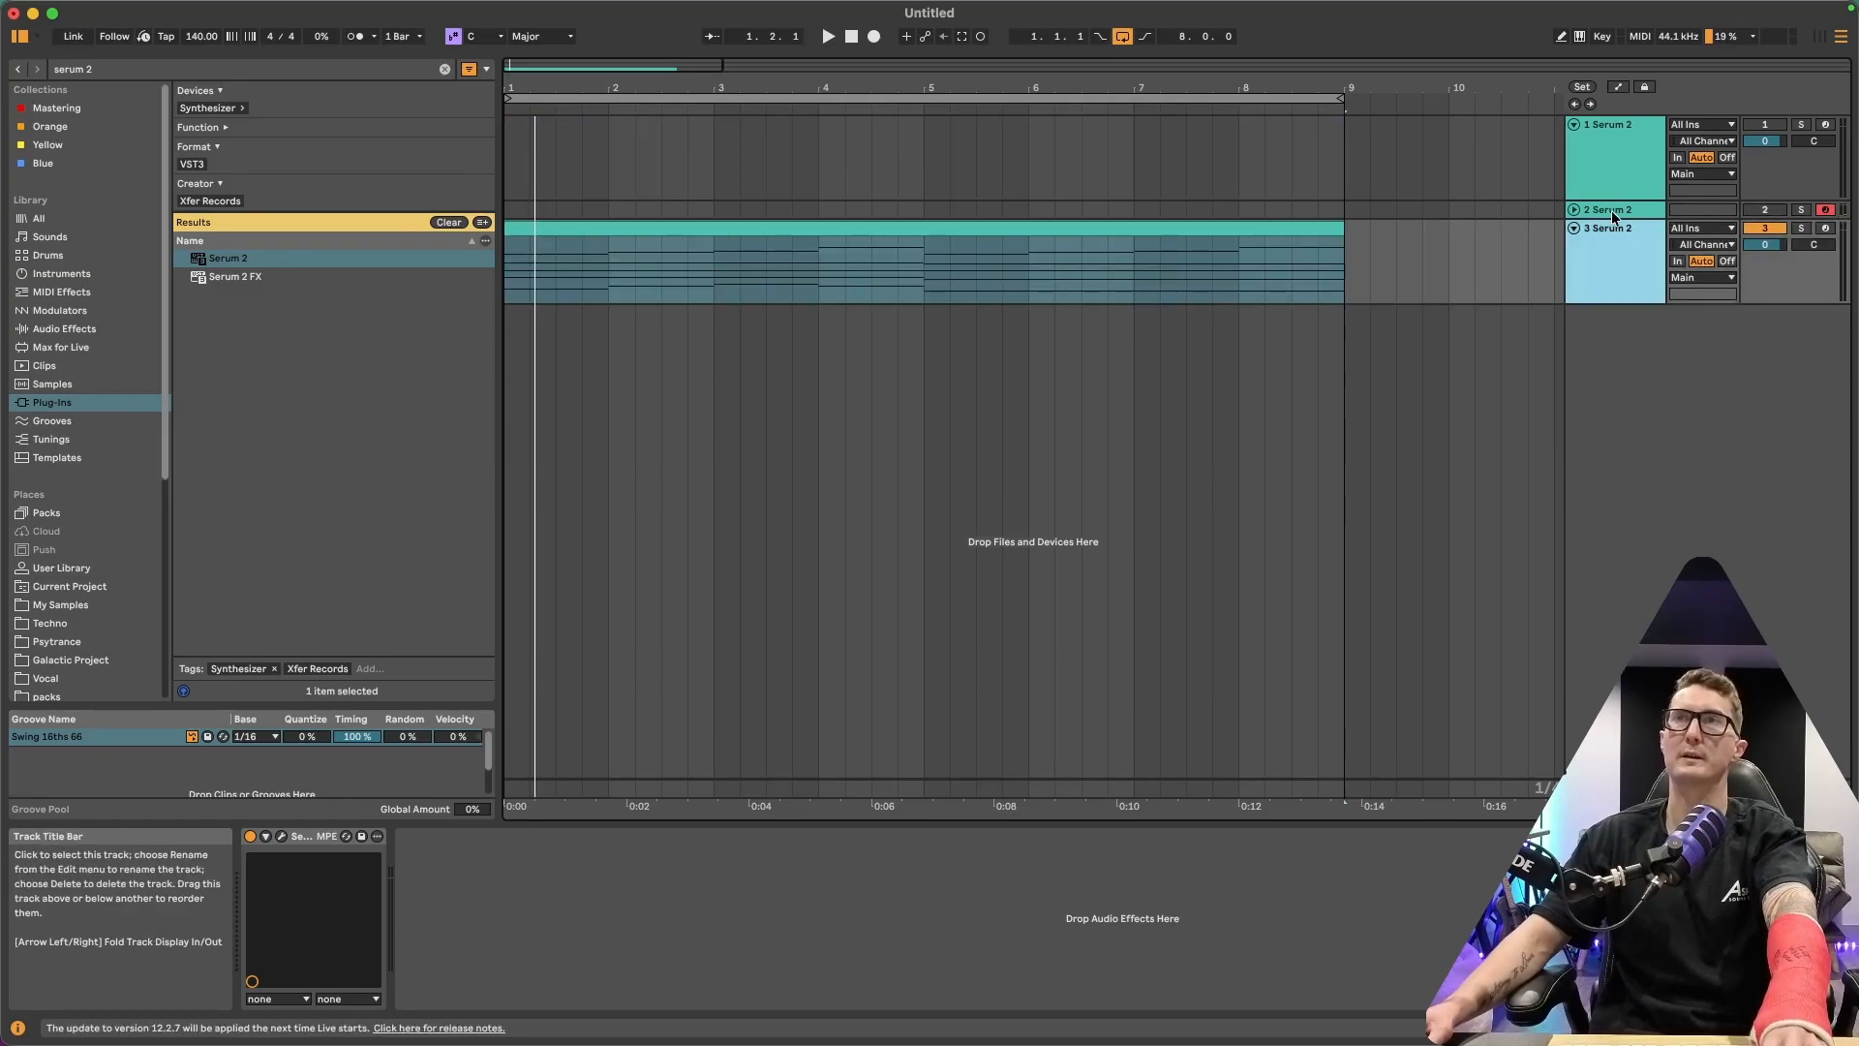
{"action": "left_click", "coordinate": [1607, 211]}
{"action": "left_click", "coordinate": [1572, 211]}
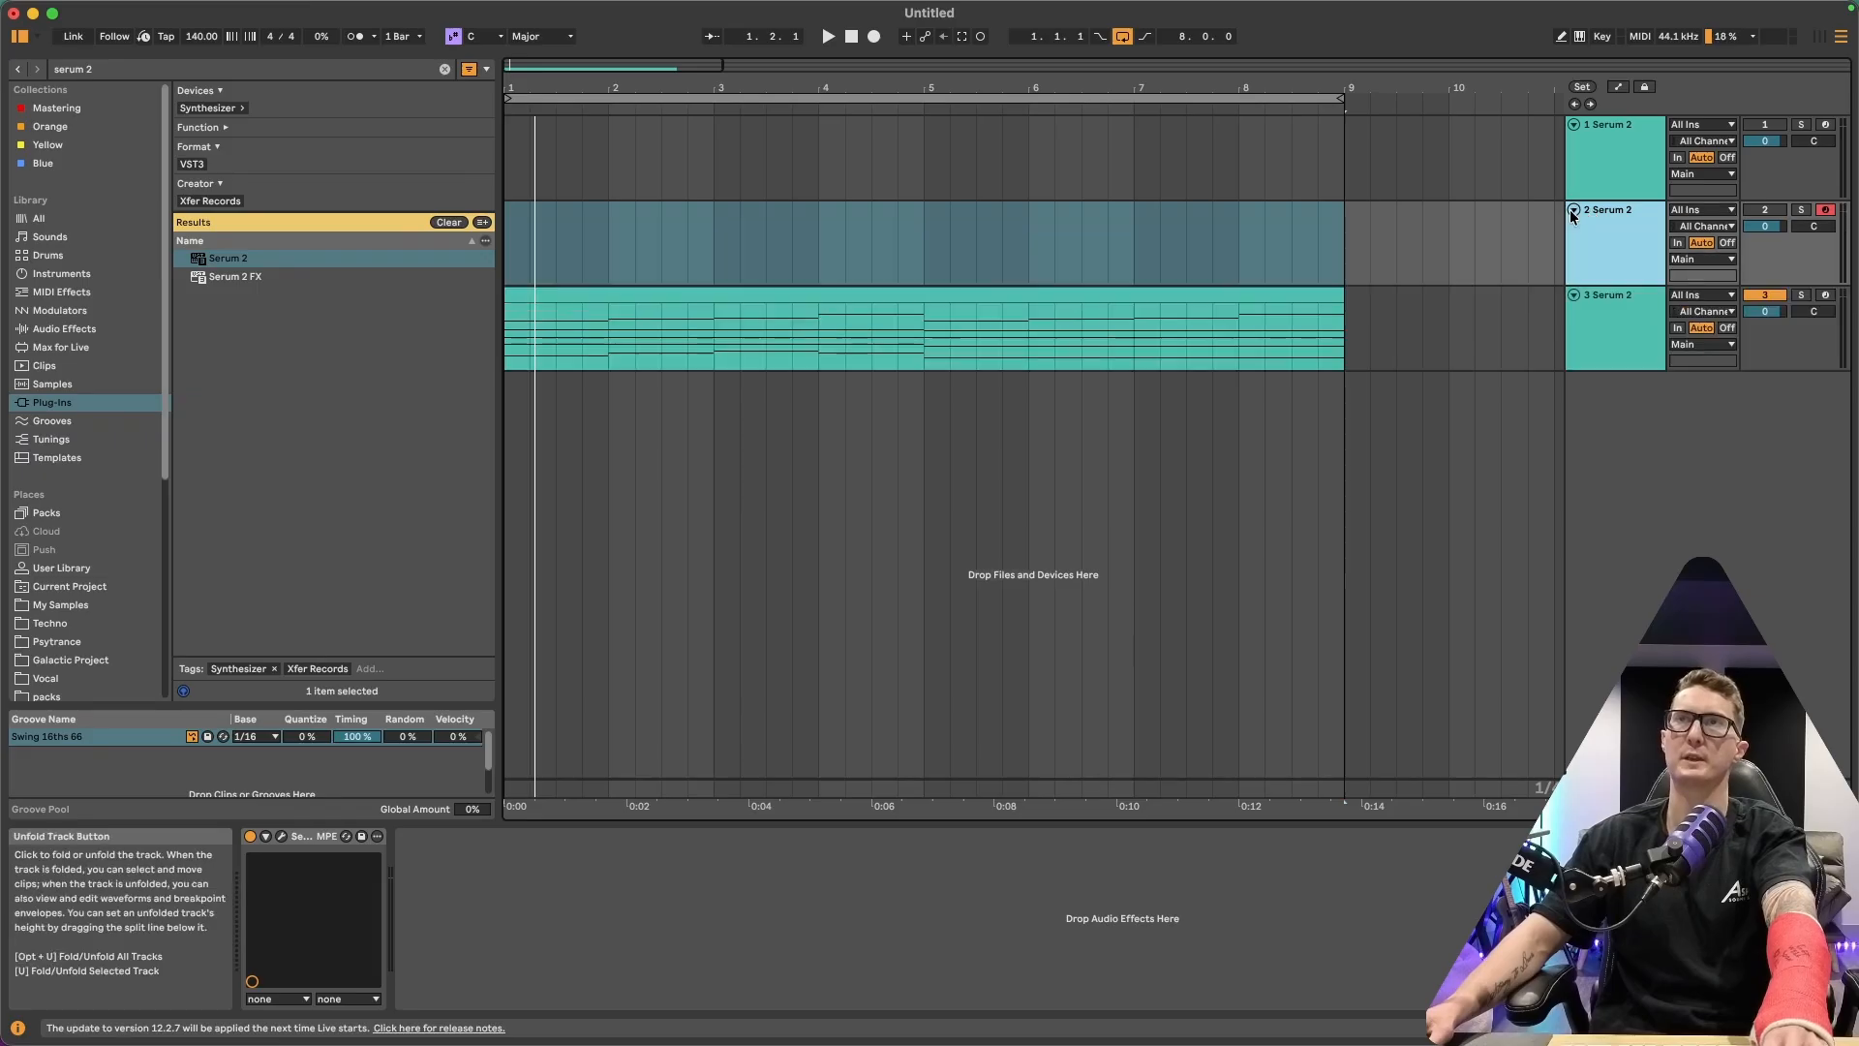
{"action": "left_click", "coordinate": [1617, 318]}
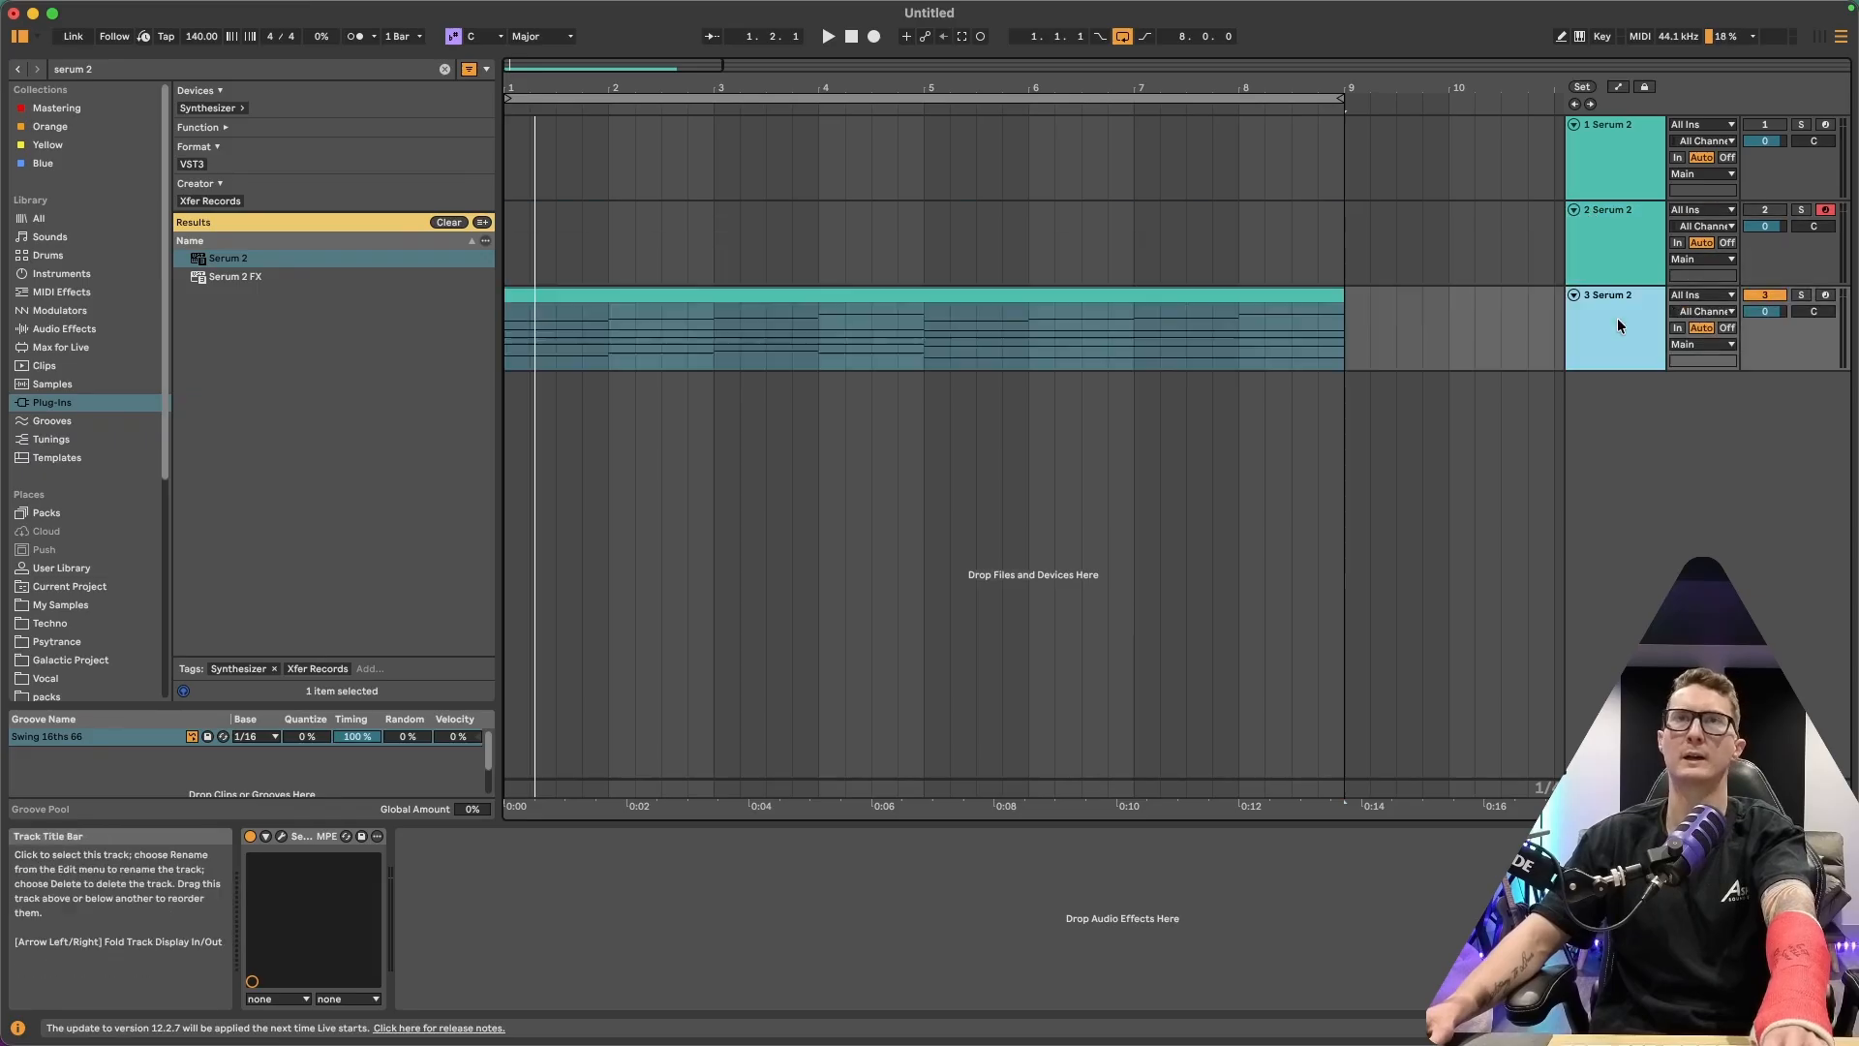
{"action": "double_click", "coordinate": [900, 296]}
{"action": "left_click_drag", "start_coordinate": [1116, 691], "coordinate": [1182, 782]}
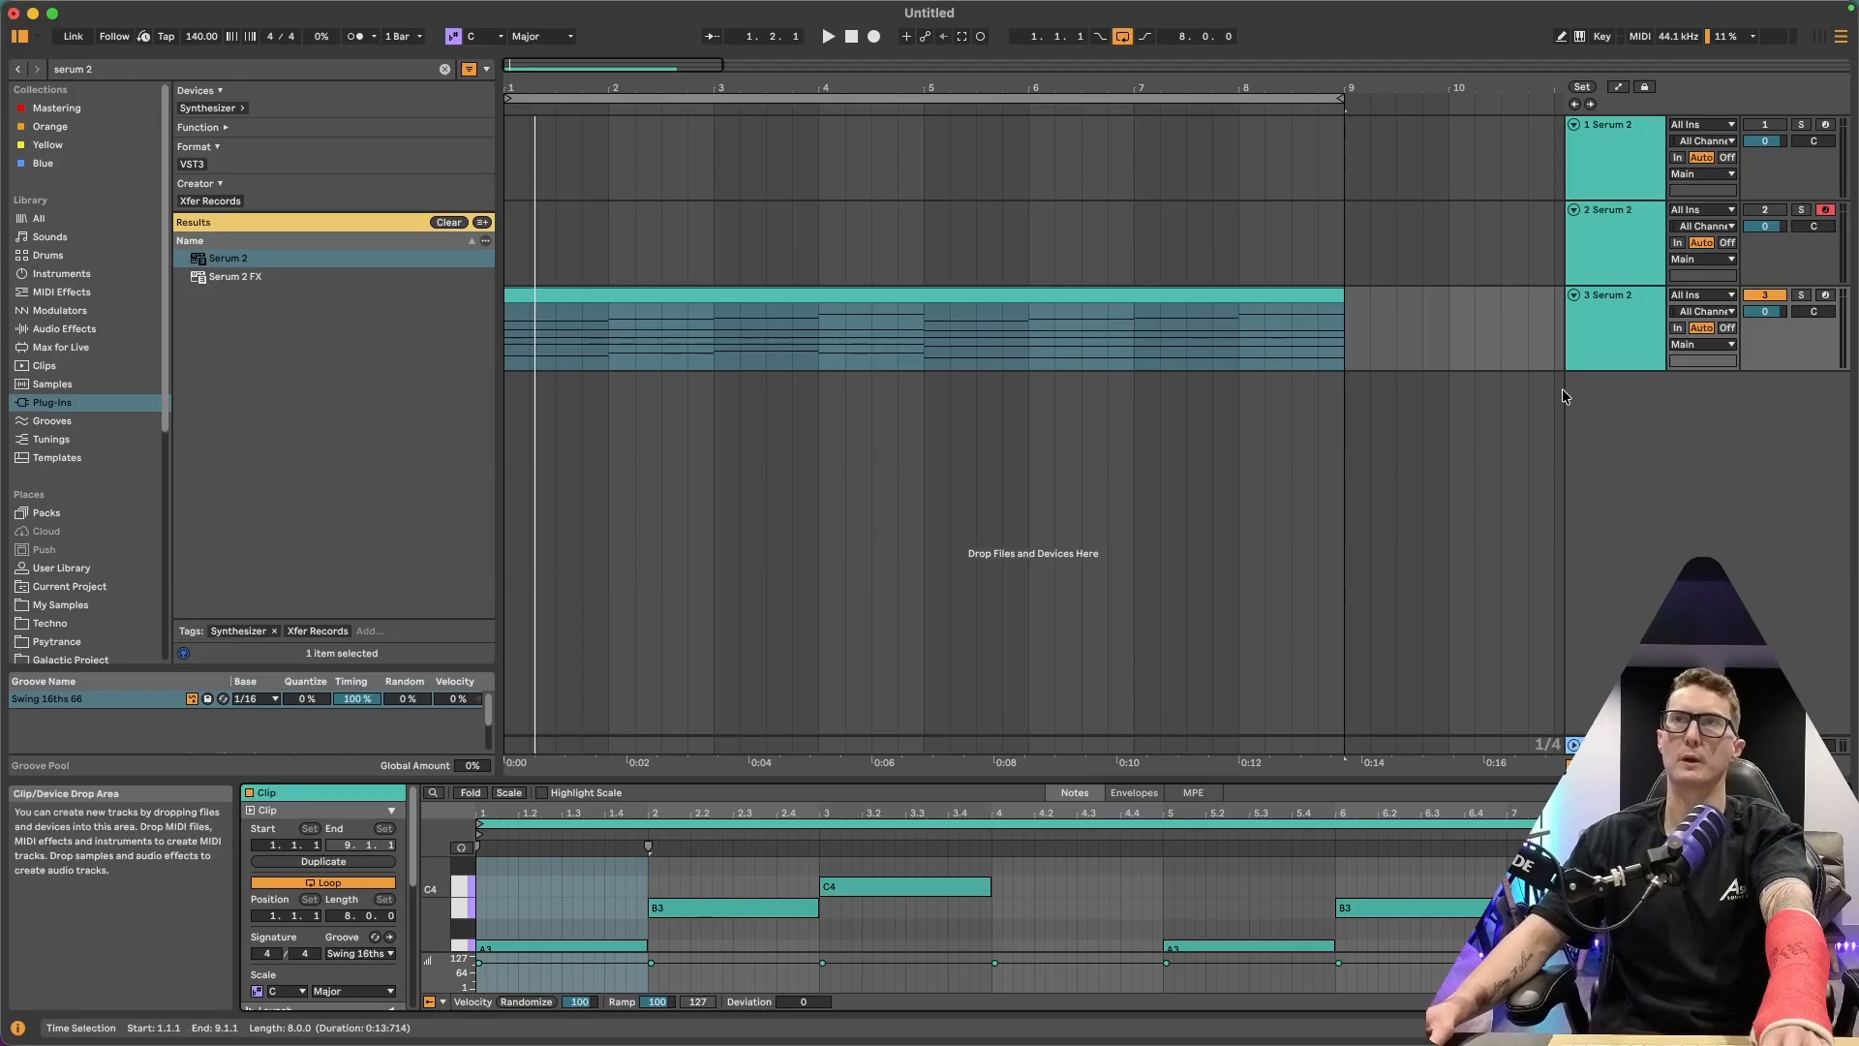
Open track 3's Serum and inspect its LFO 3 and LFO 4 shapes and the oscillator key mapping, then close it
{"action": "left_click", "coordinate": [1613, 293]}
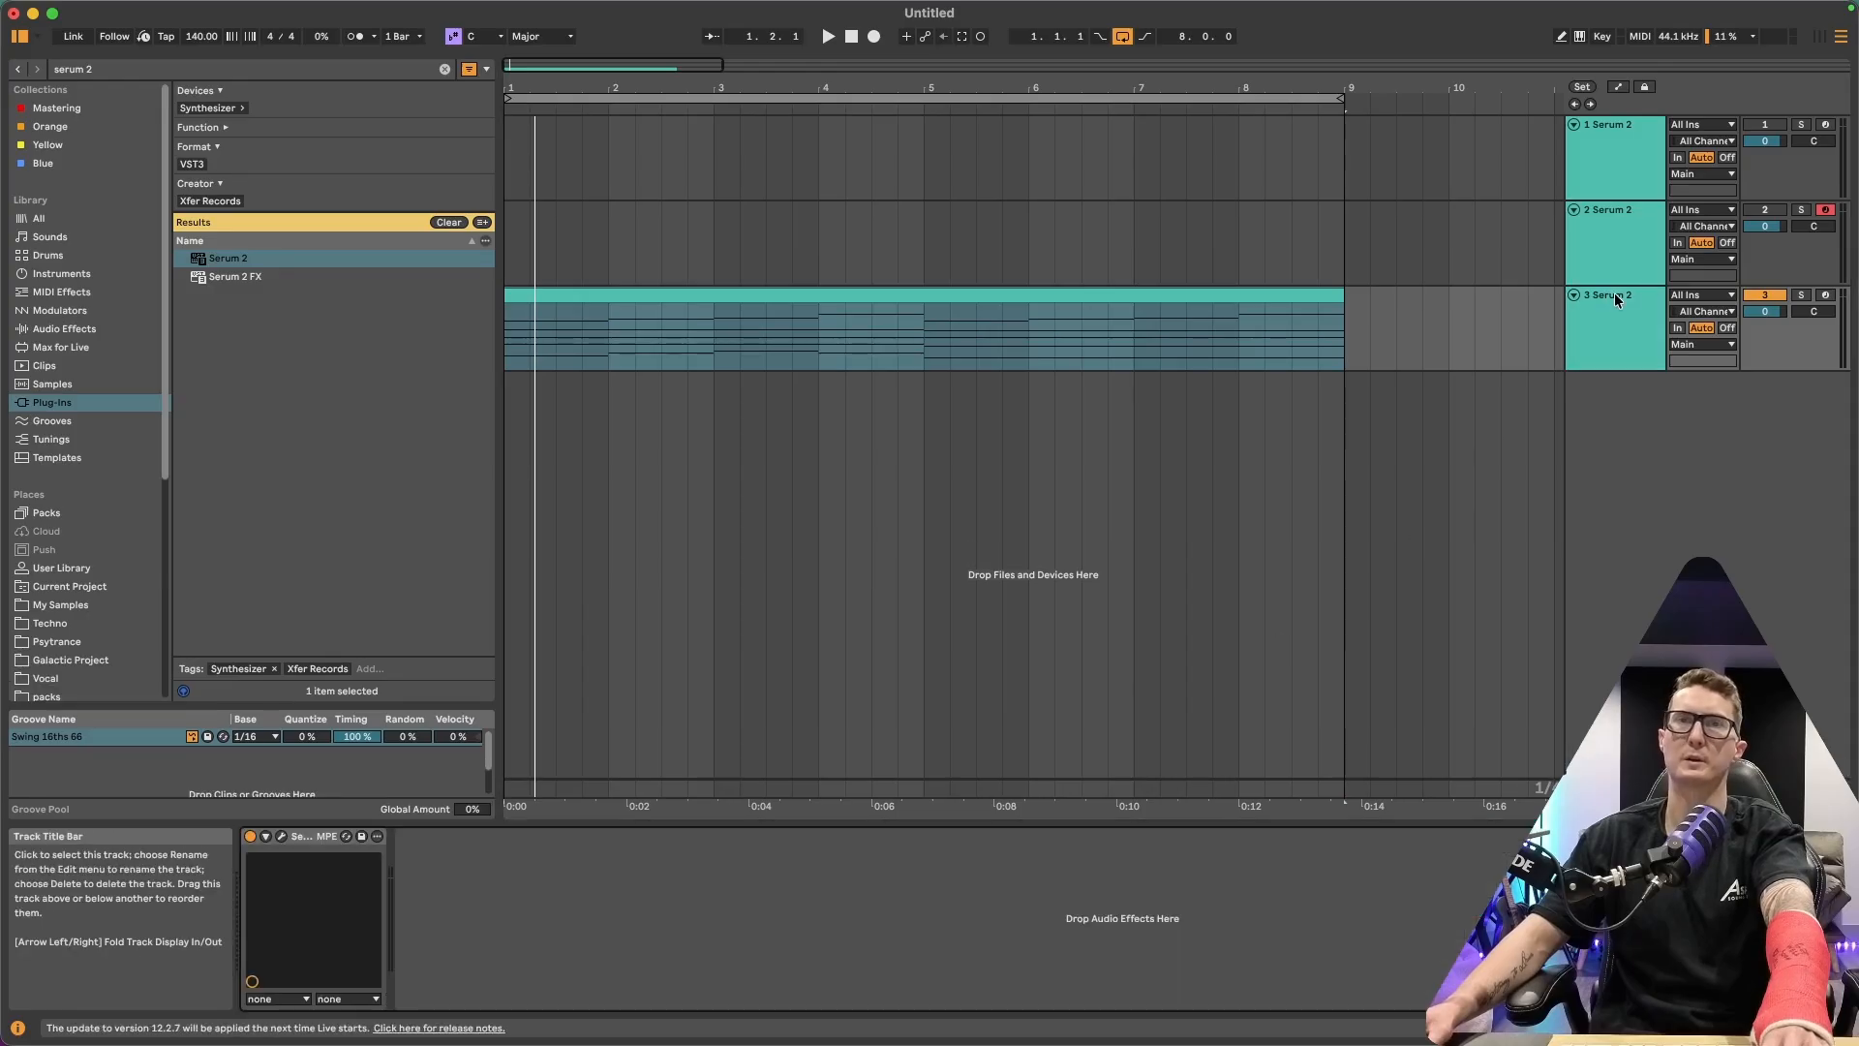
{"action": "left_click", "coordinate": [281, 837]}
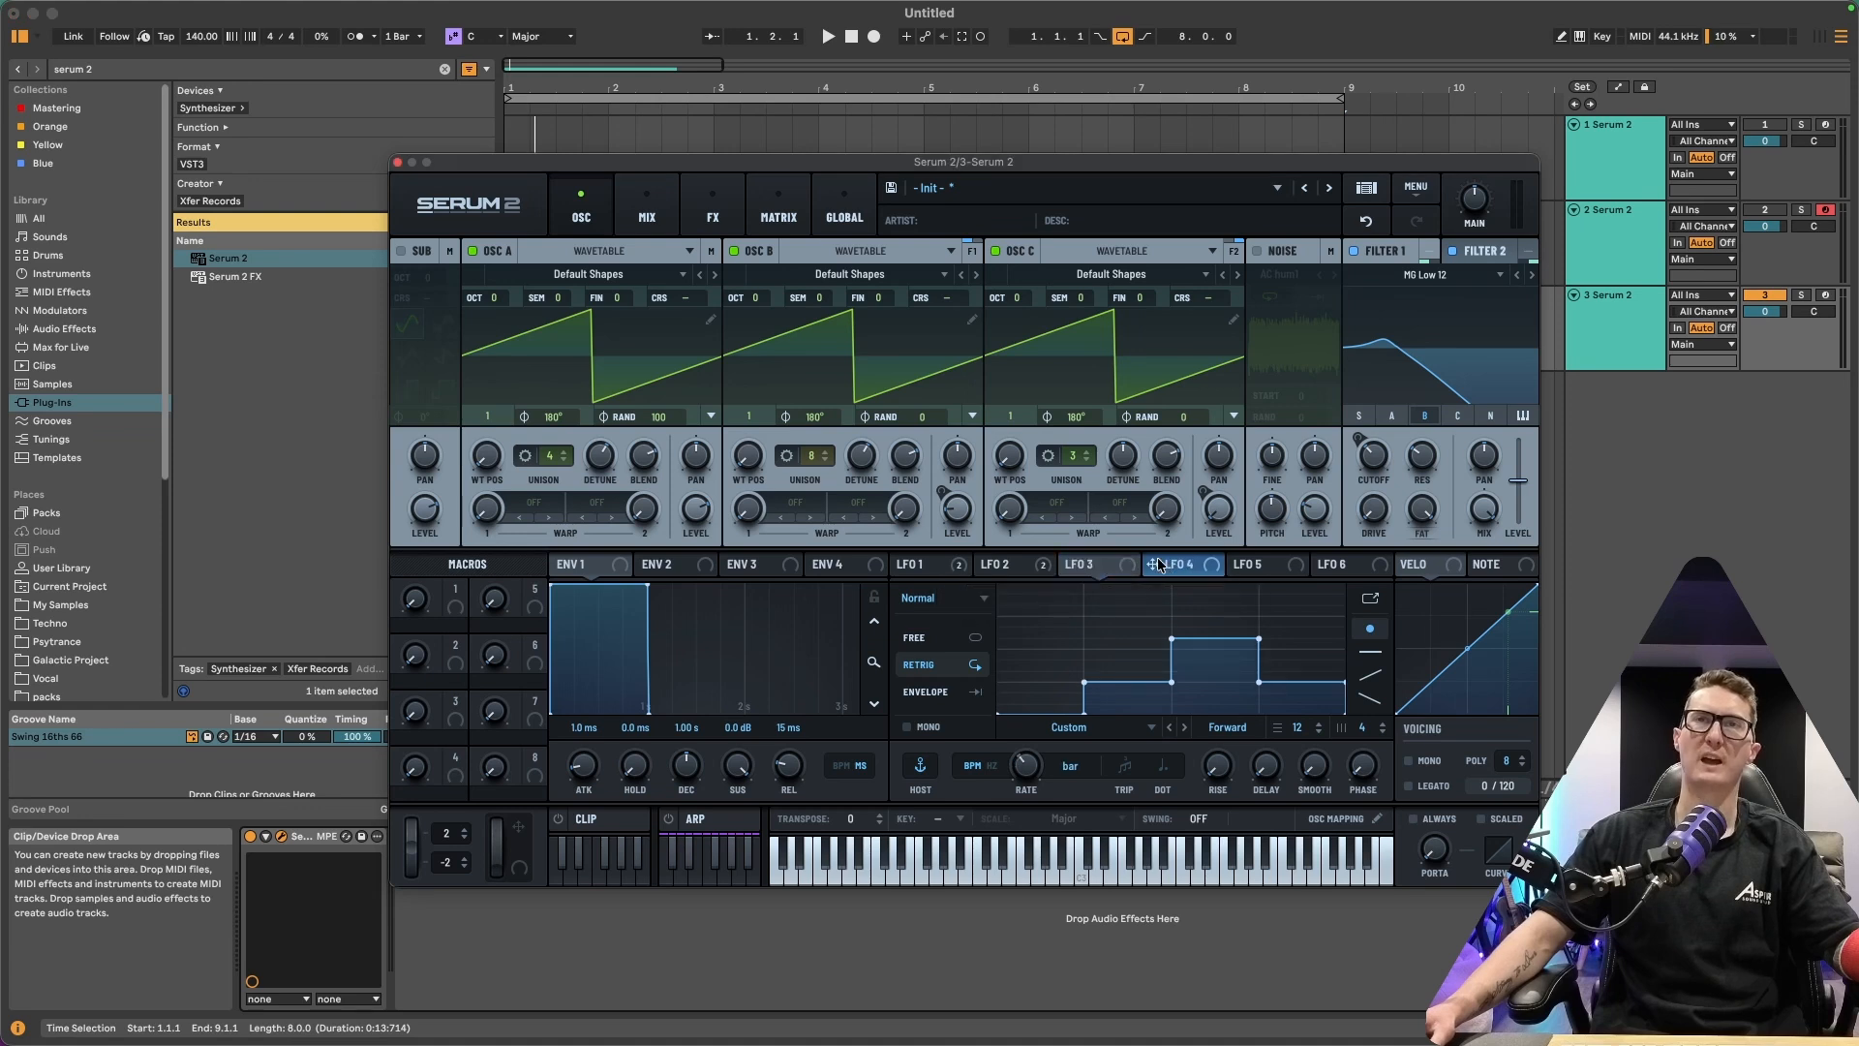
{"action": "left_click", "coordinate": [1096, 565]}
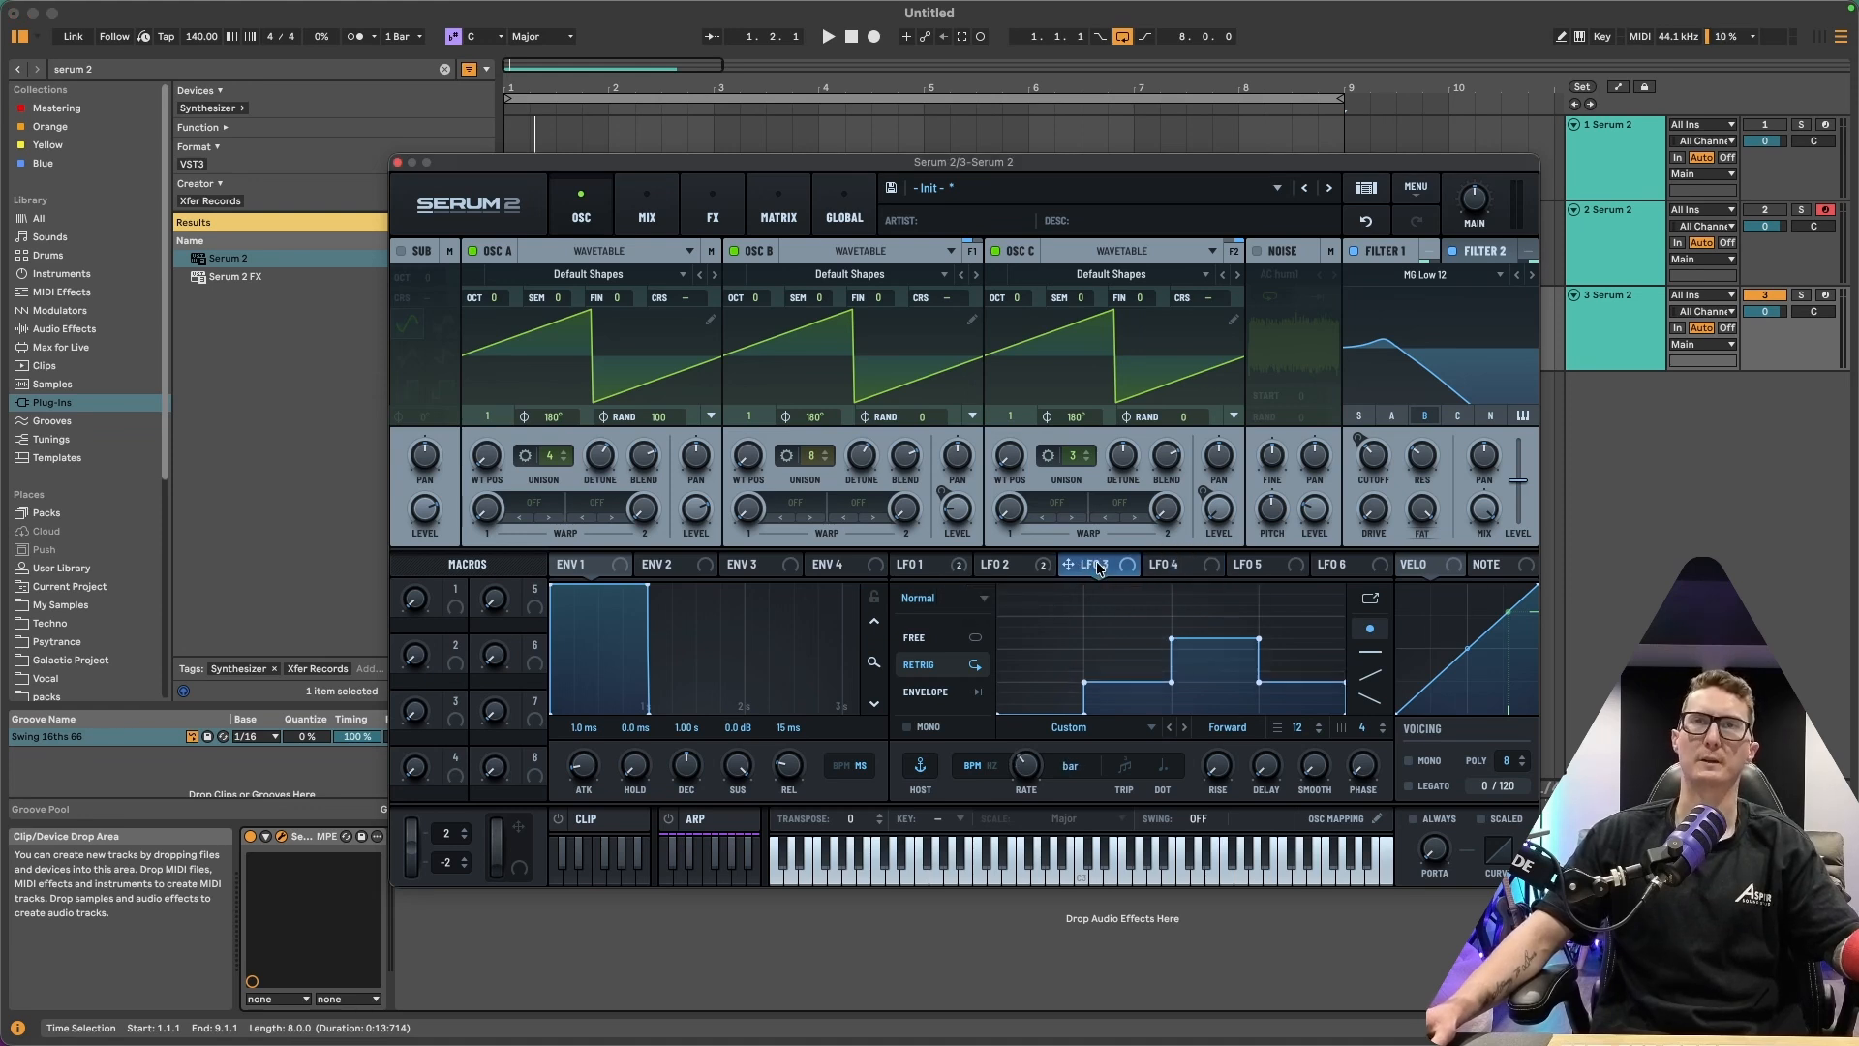
{"action": "left_click", "coordinate": [1167, 565]}
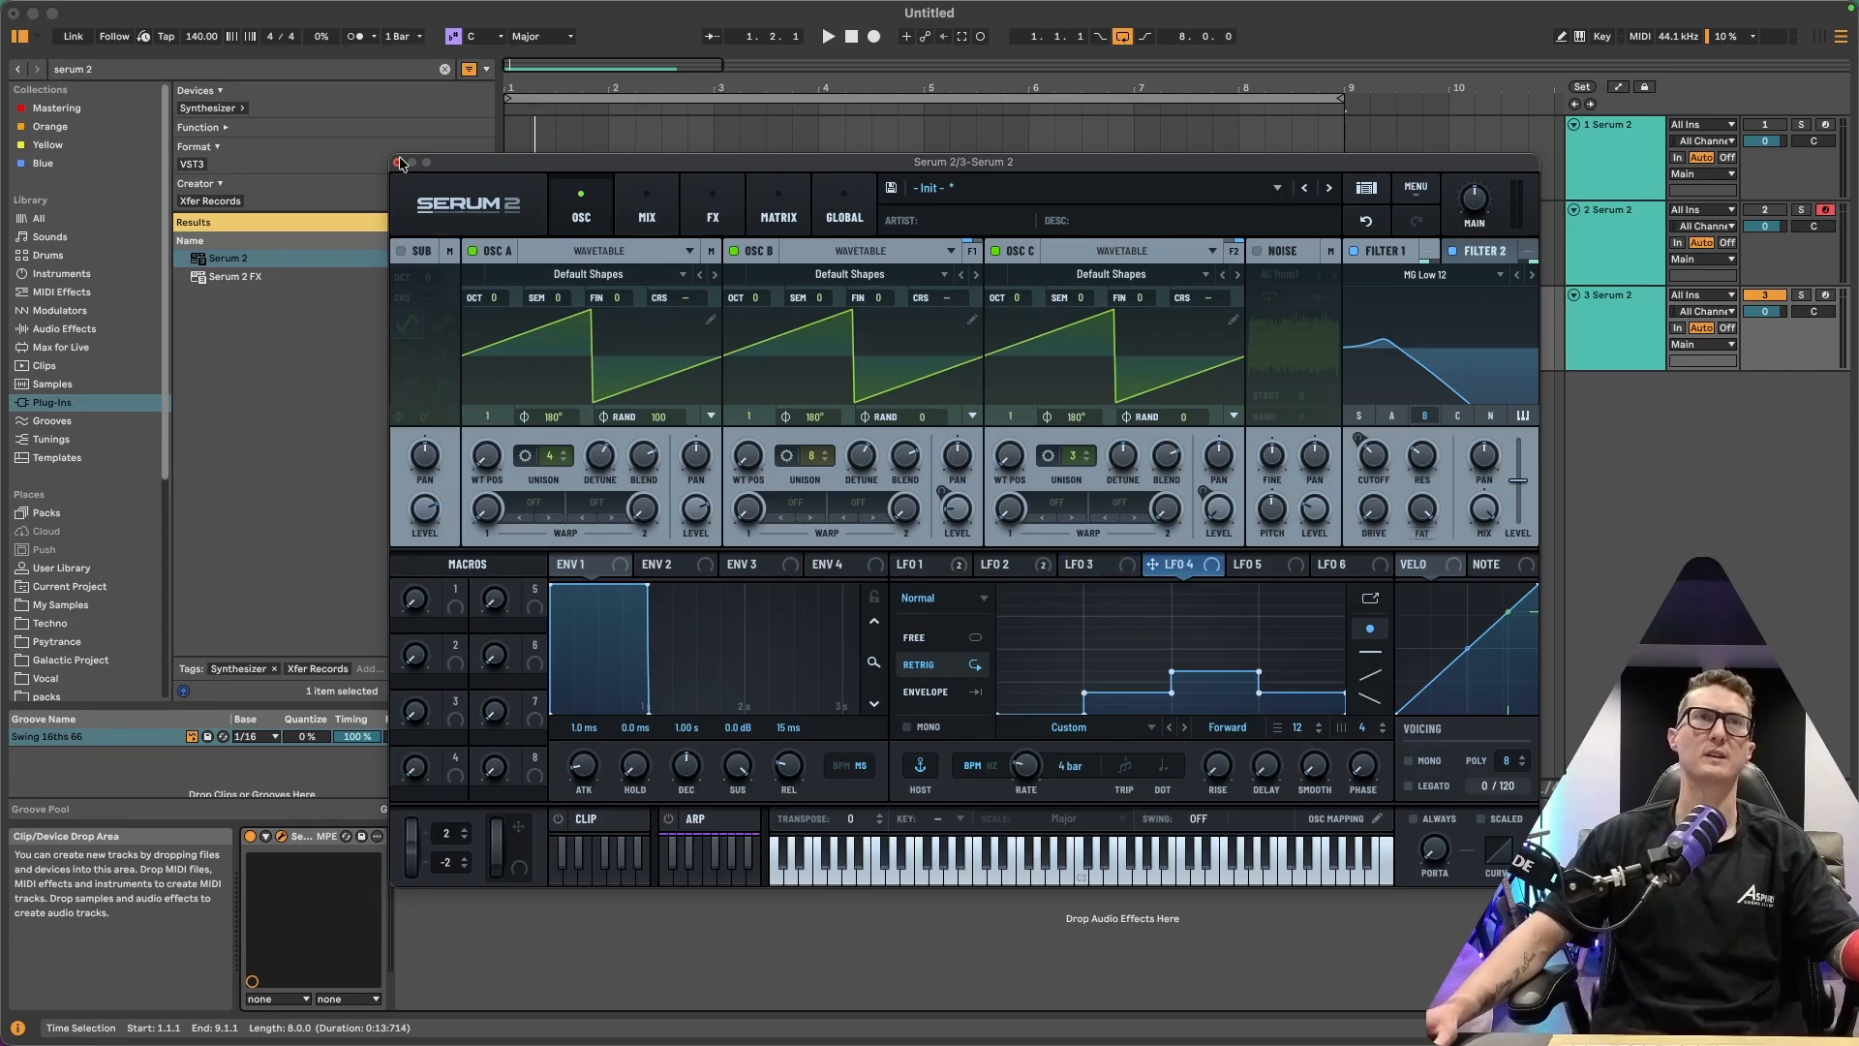
{"action": "left_click", "coordinate": [1337, 822]}
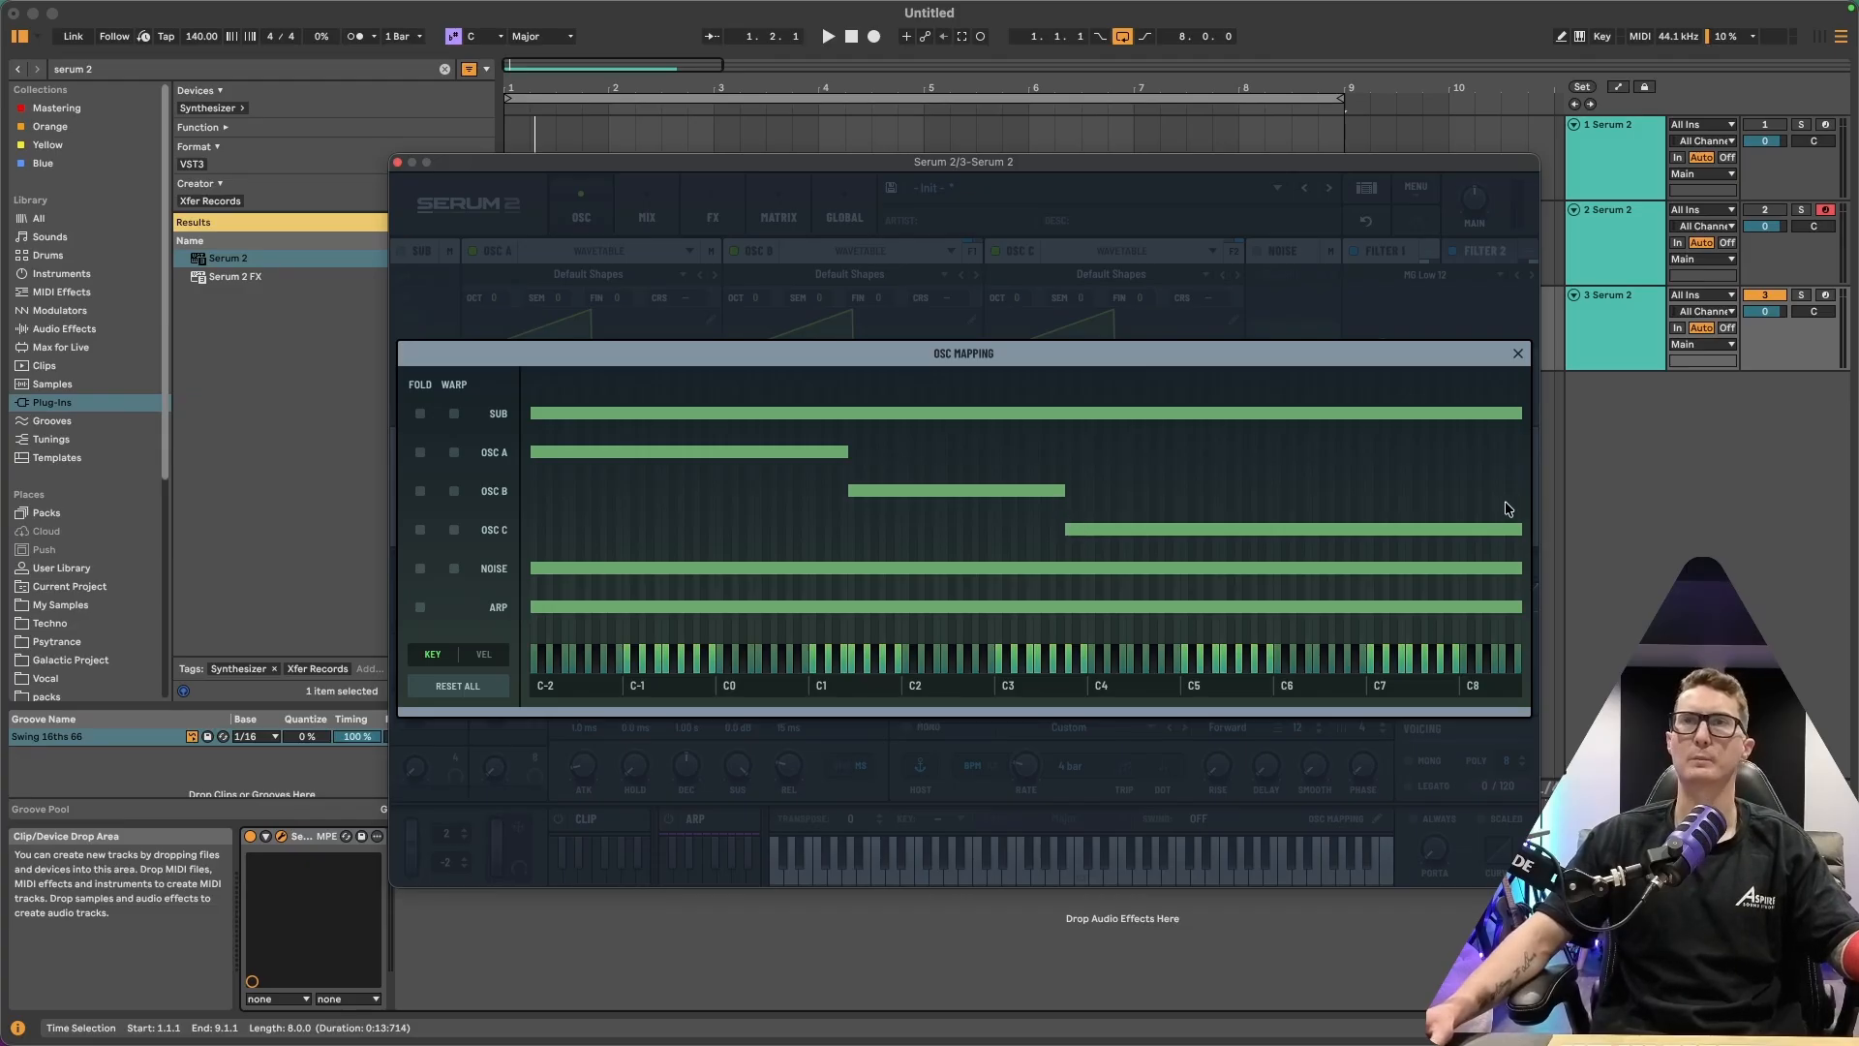
{"action": "key", "text": "super+w"}
Open track 3's clip in an enlarged note editor, solo track 3 and start playback
{"action": "double_click", "coordinate": [718, 296]}
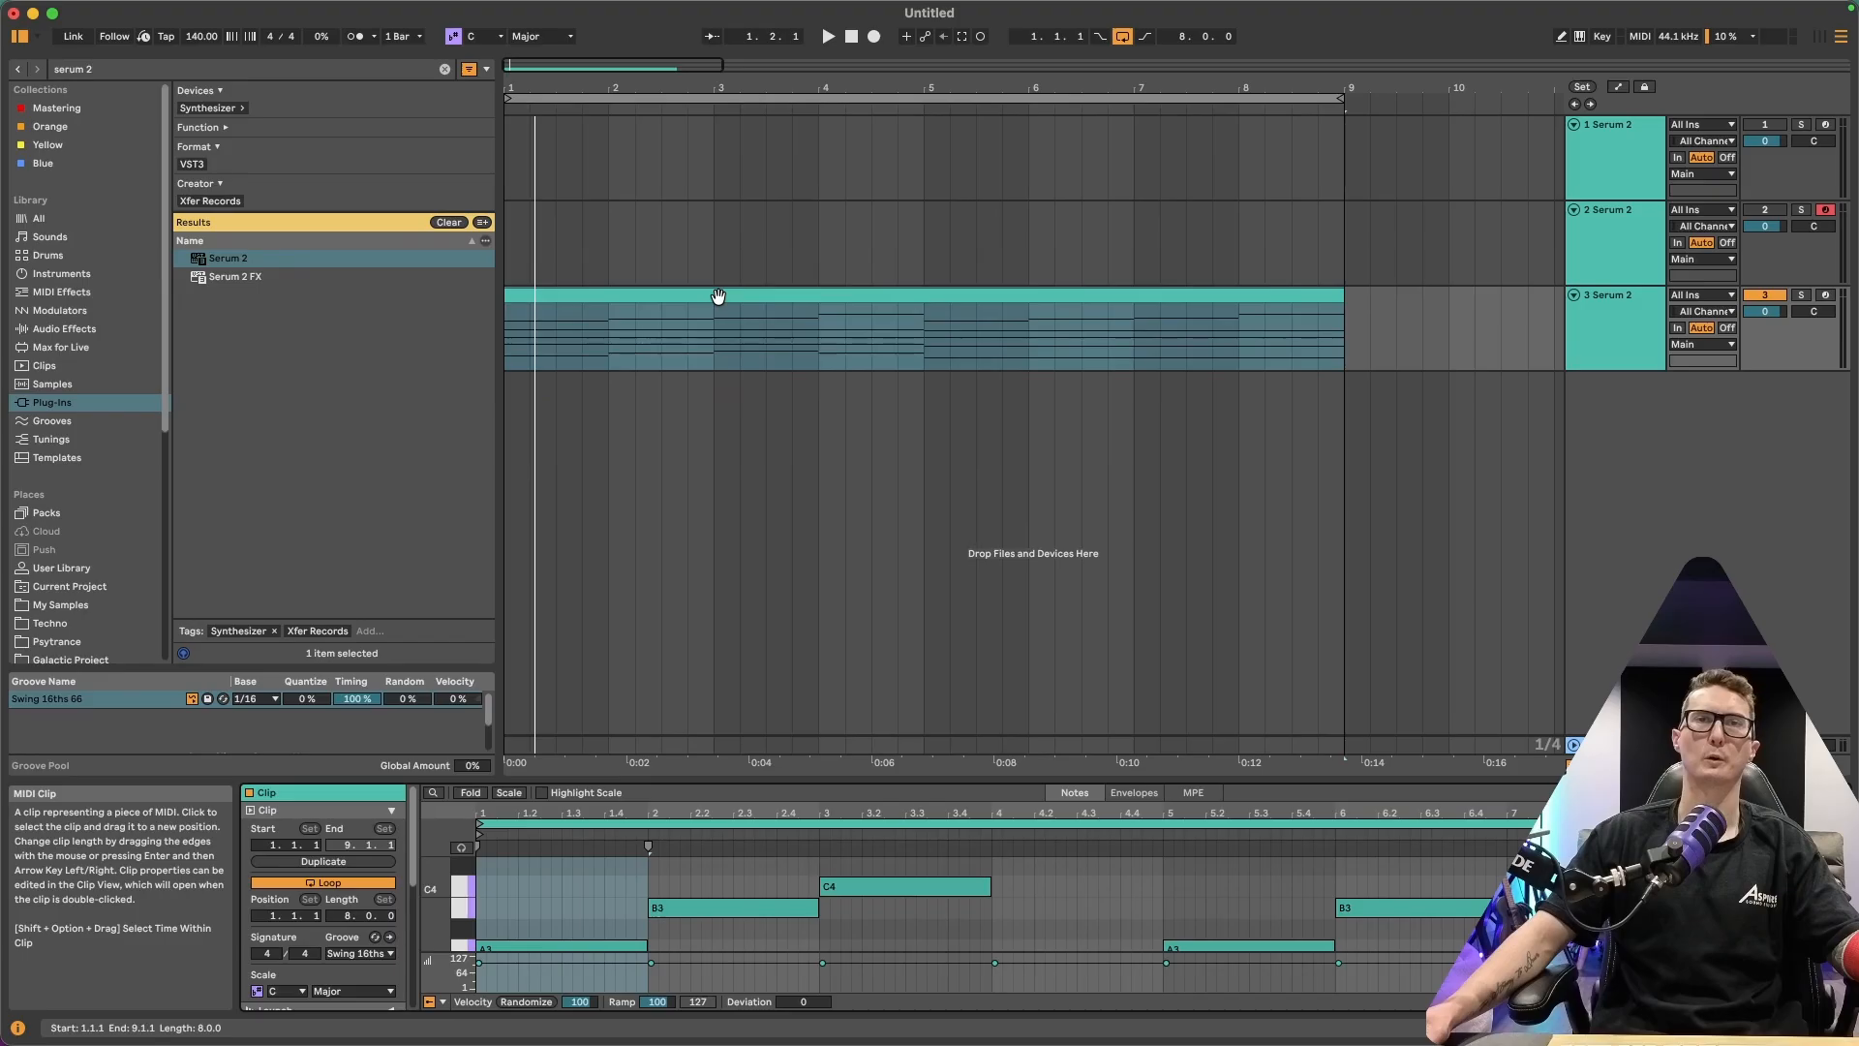
{"action": "left_click_drag", "start_coordinate": [941, 784], "coordinate": [944, 463]}
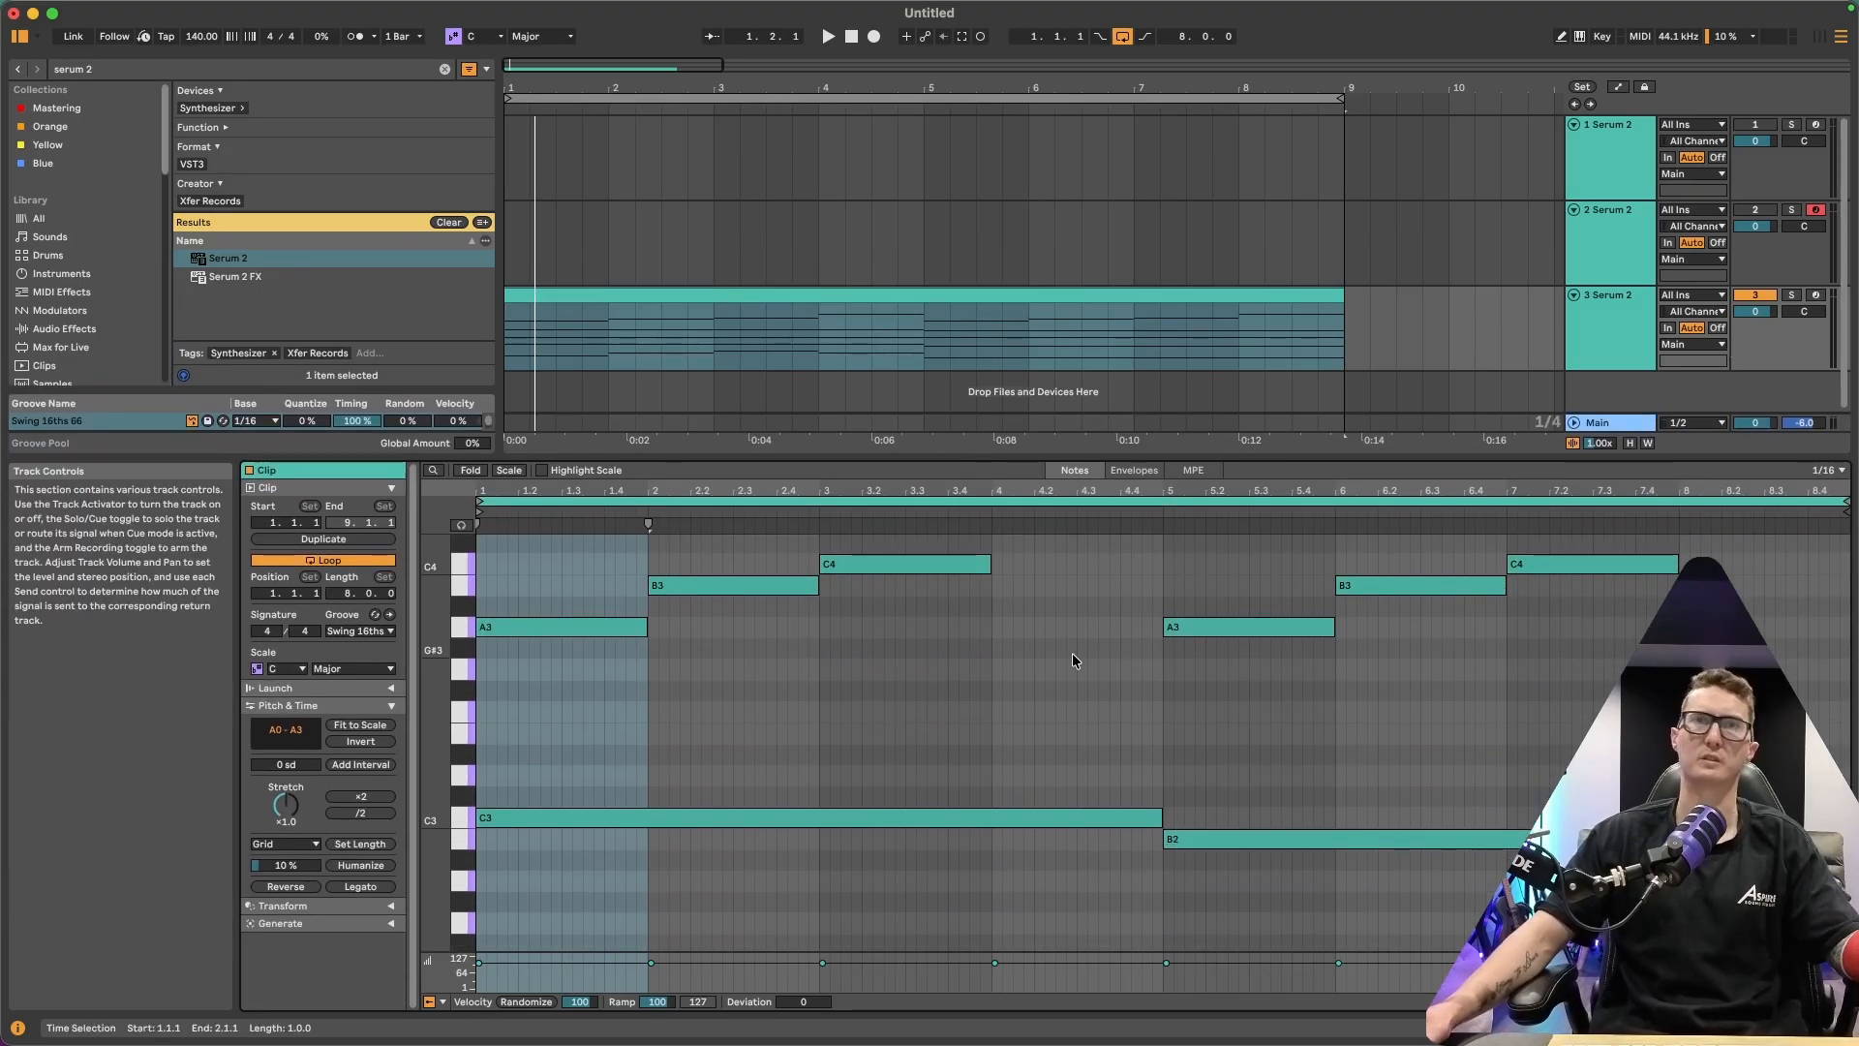
{"action": "scroll", "coordinate": [1065, 665], "scroll_direction": "down", "scroll_amount": 10}
{"action": "scroll", "coordinate": [1070, 680], "scroll_direction": "up", "scroll_amount": 10}
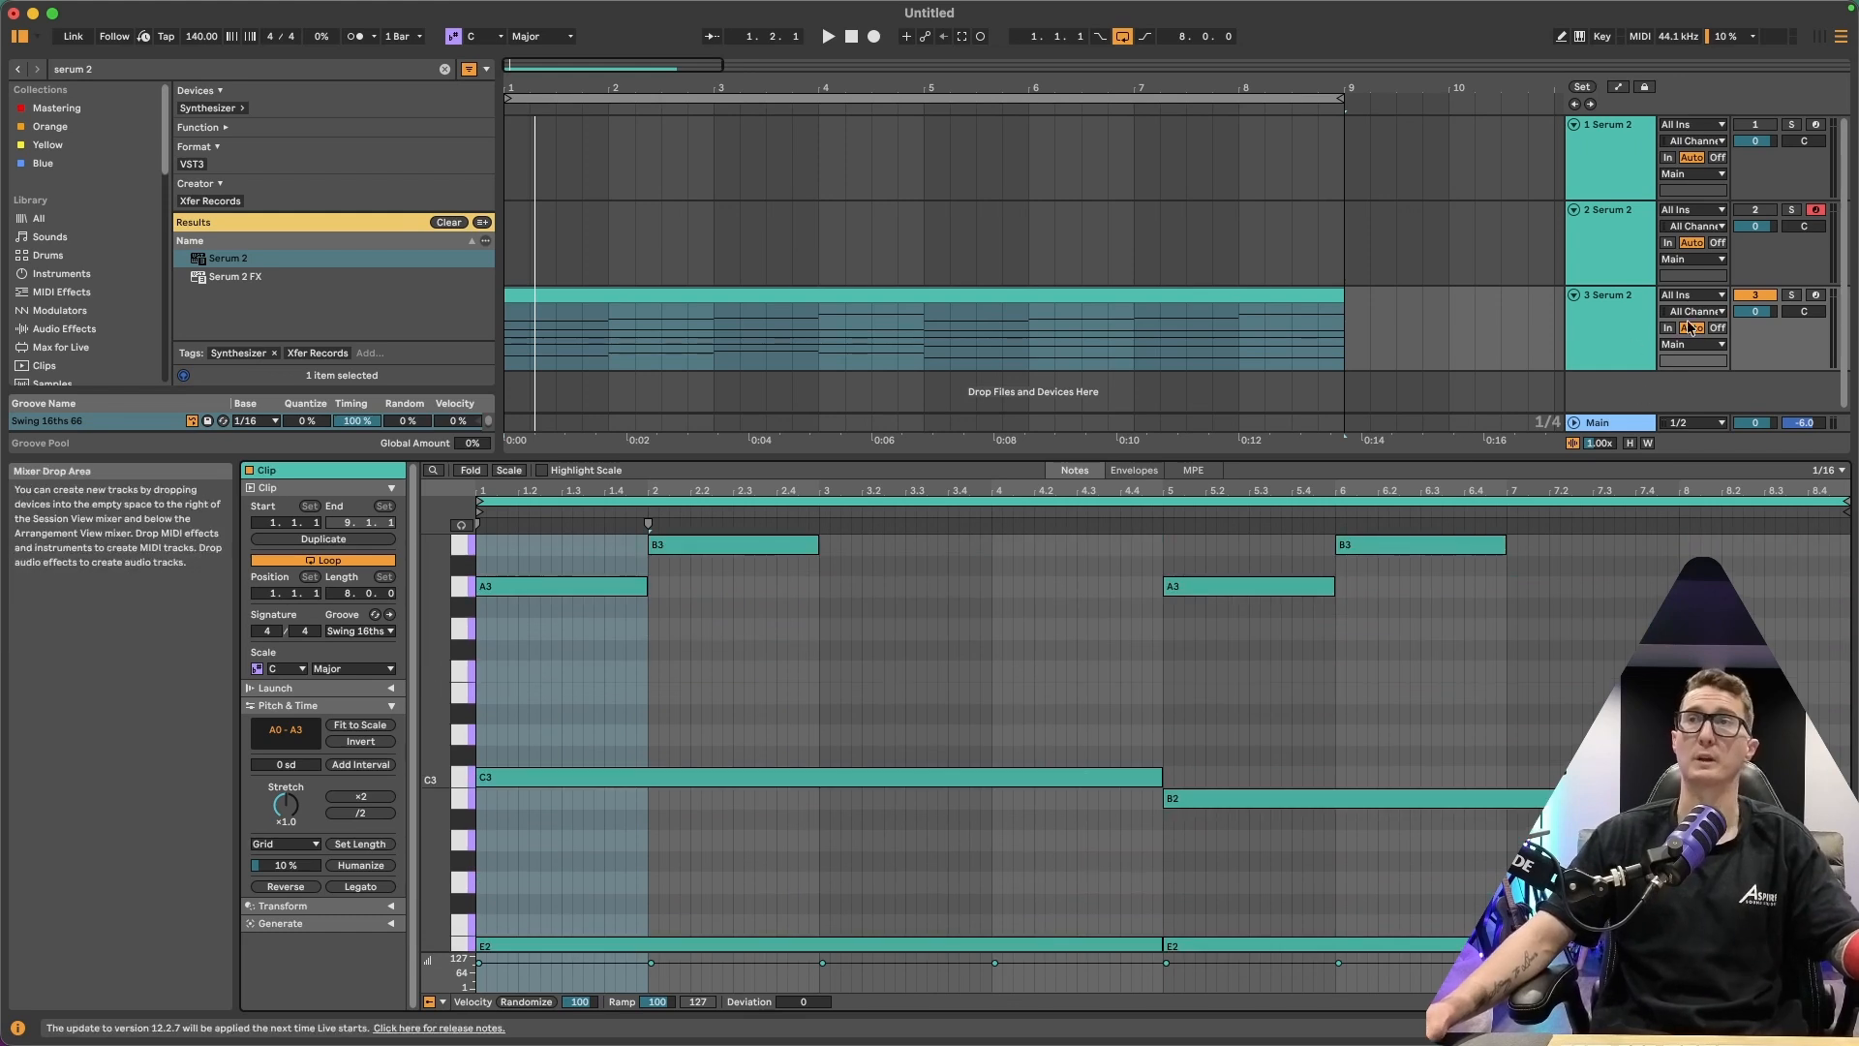
{"action": "left_click", "coordinate": [1791, 295]}
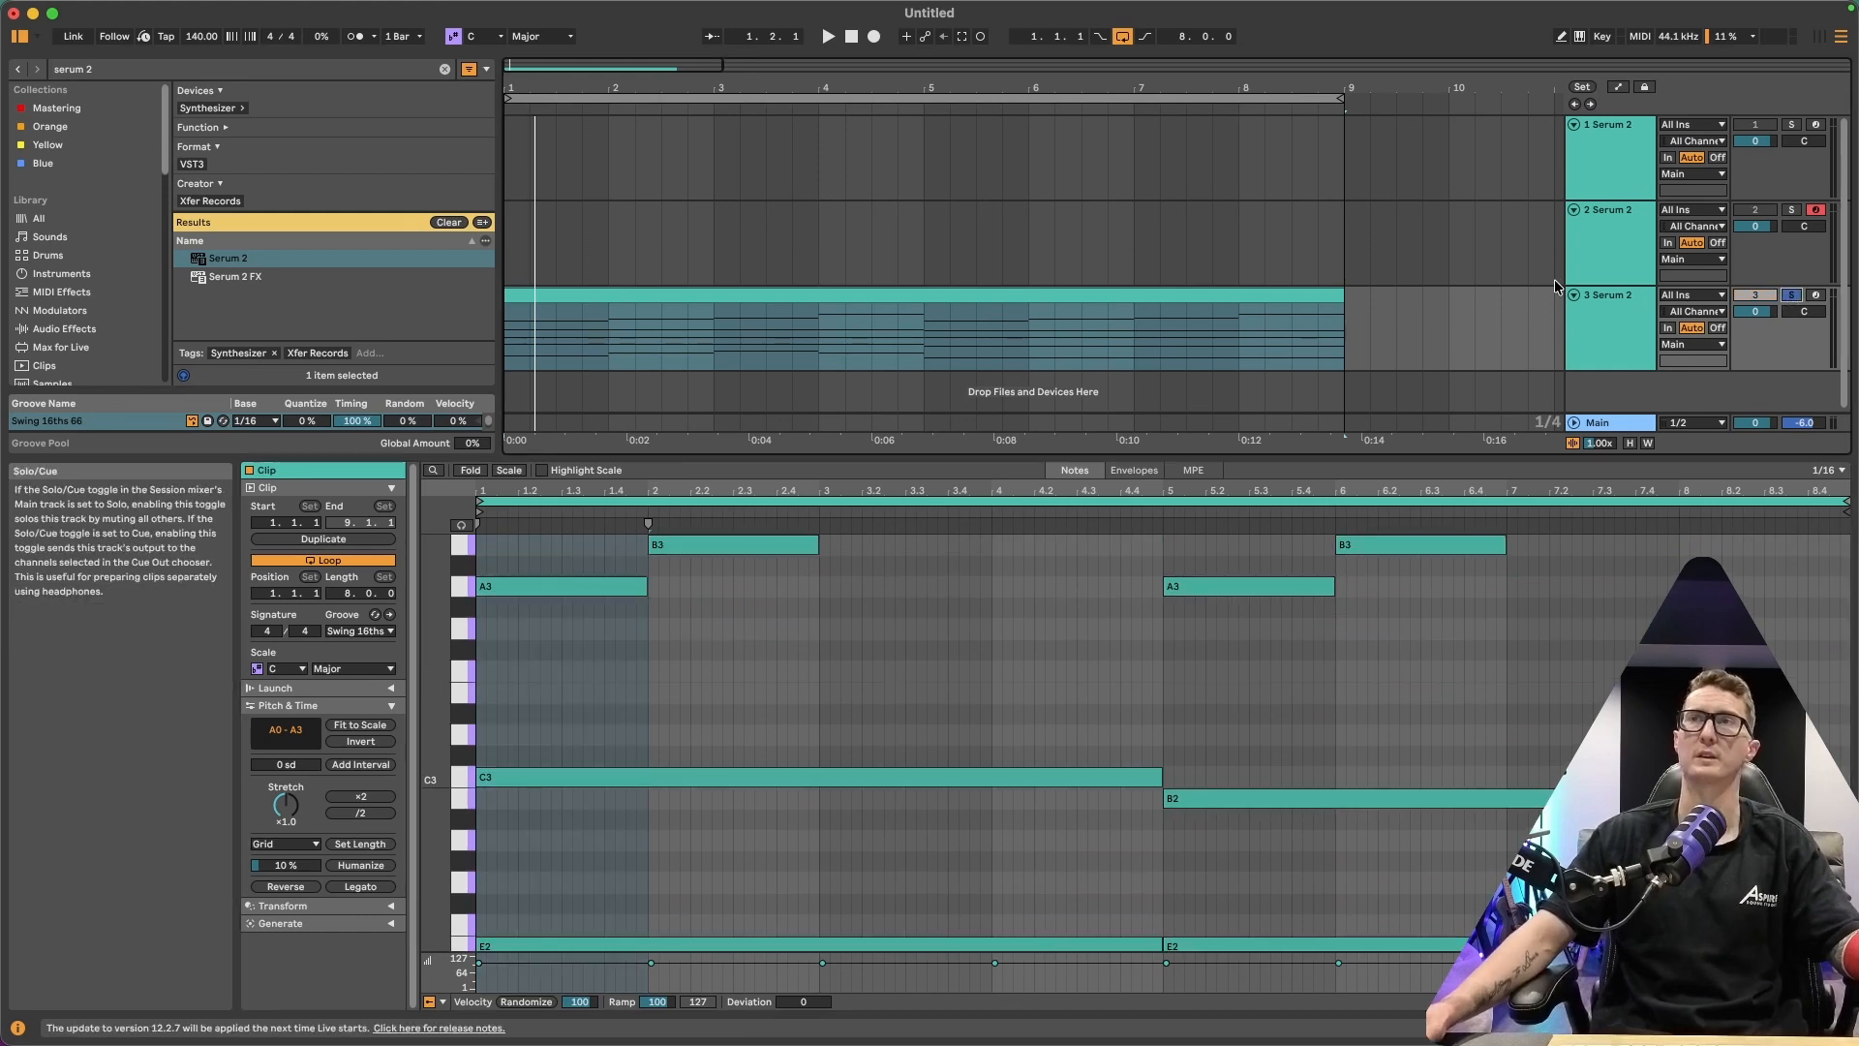
{"action": "left_click", "coordinate": [1254, 287]}
{"action": "key", "text": "space"}
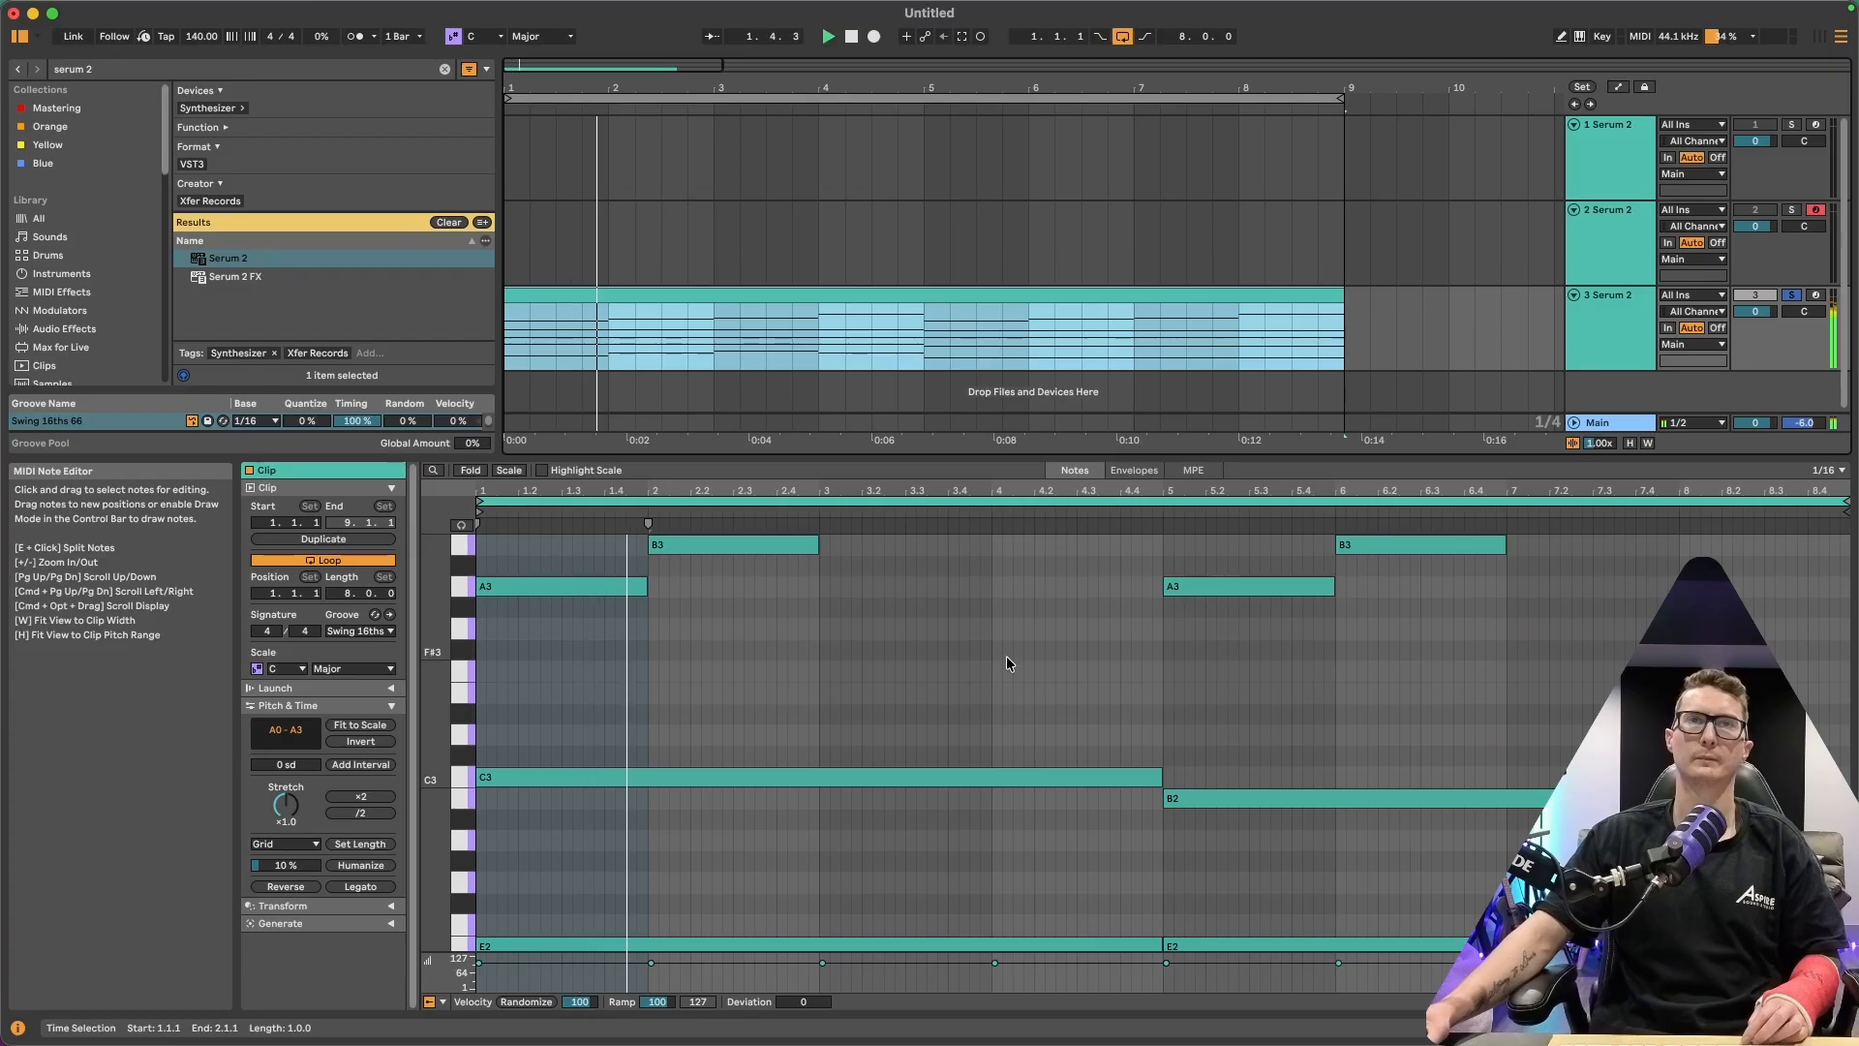
Examine the clip's bass and melody notes across the pitch range, then shrink the note editor back down
{"action": "scroll", "coordinate": [1012, 661], "scroll_direction": "up", "scroll_amount": 3}
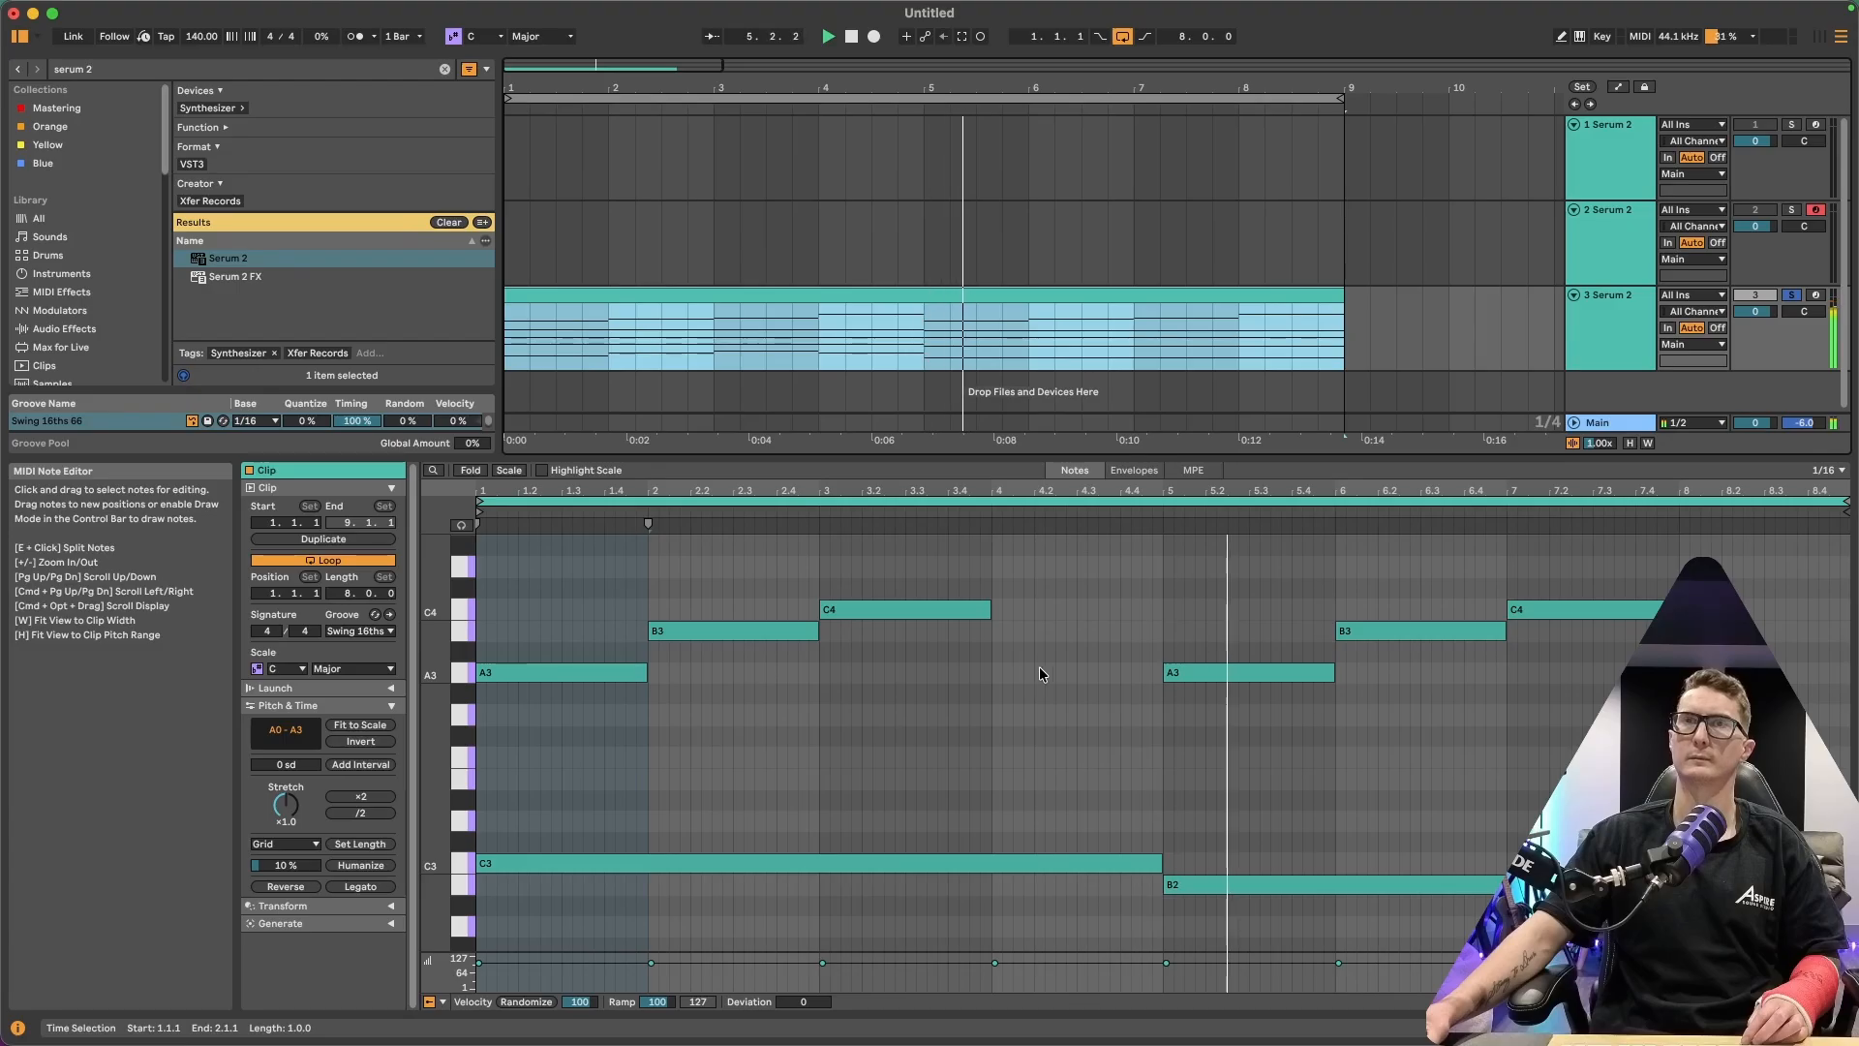
{"action": "scroll", "coordinate": [1045, 668], "scroll_direction": "down", "scroll_amount": 2}
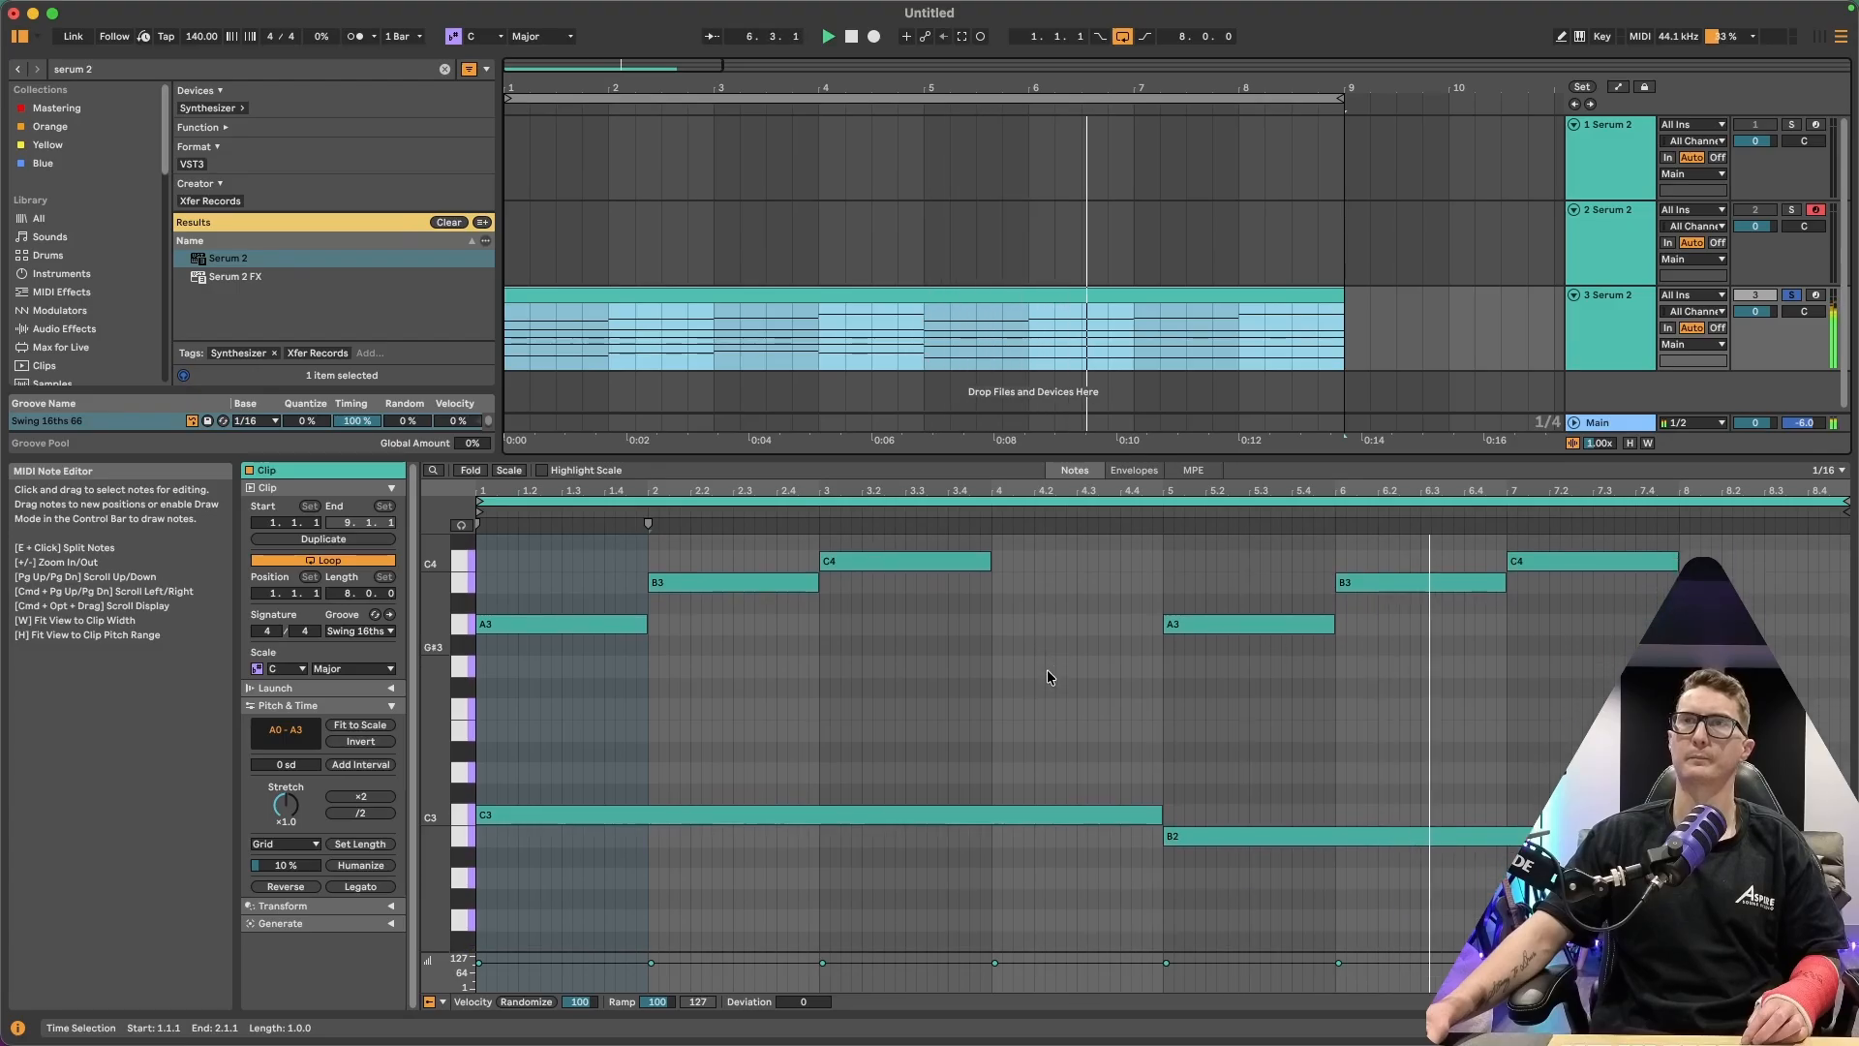
{"action": "scroll", "coordinate": [1047, 670], "scroll_direction": "down", "scroll_amount": 20}
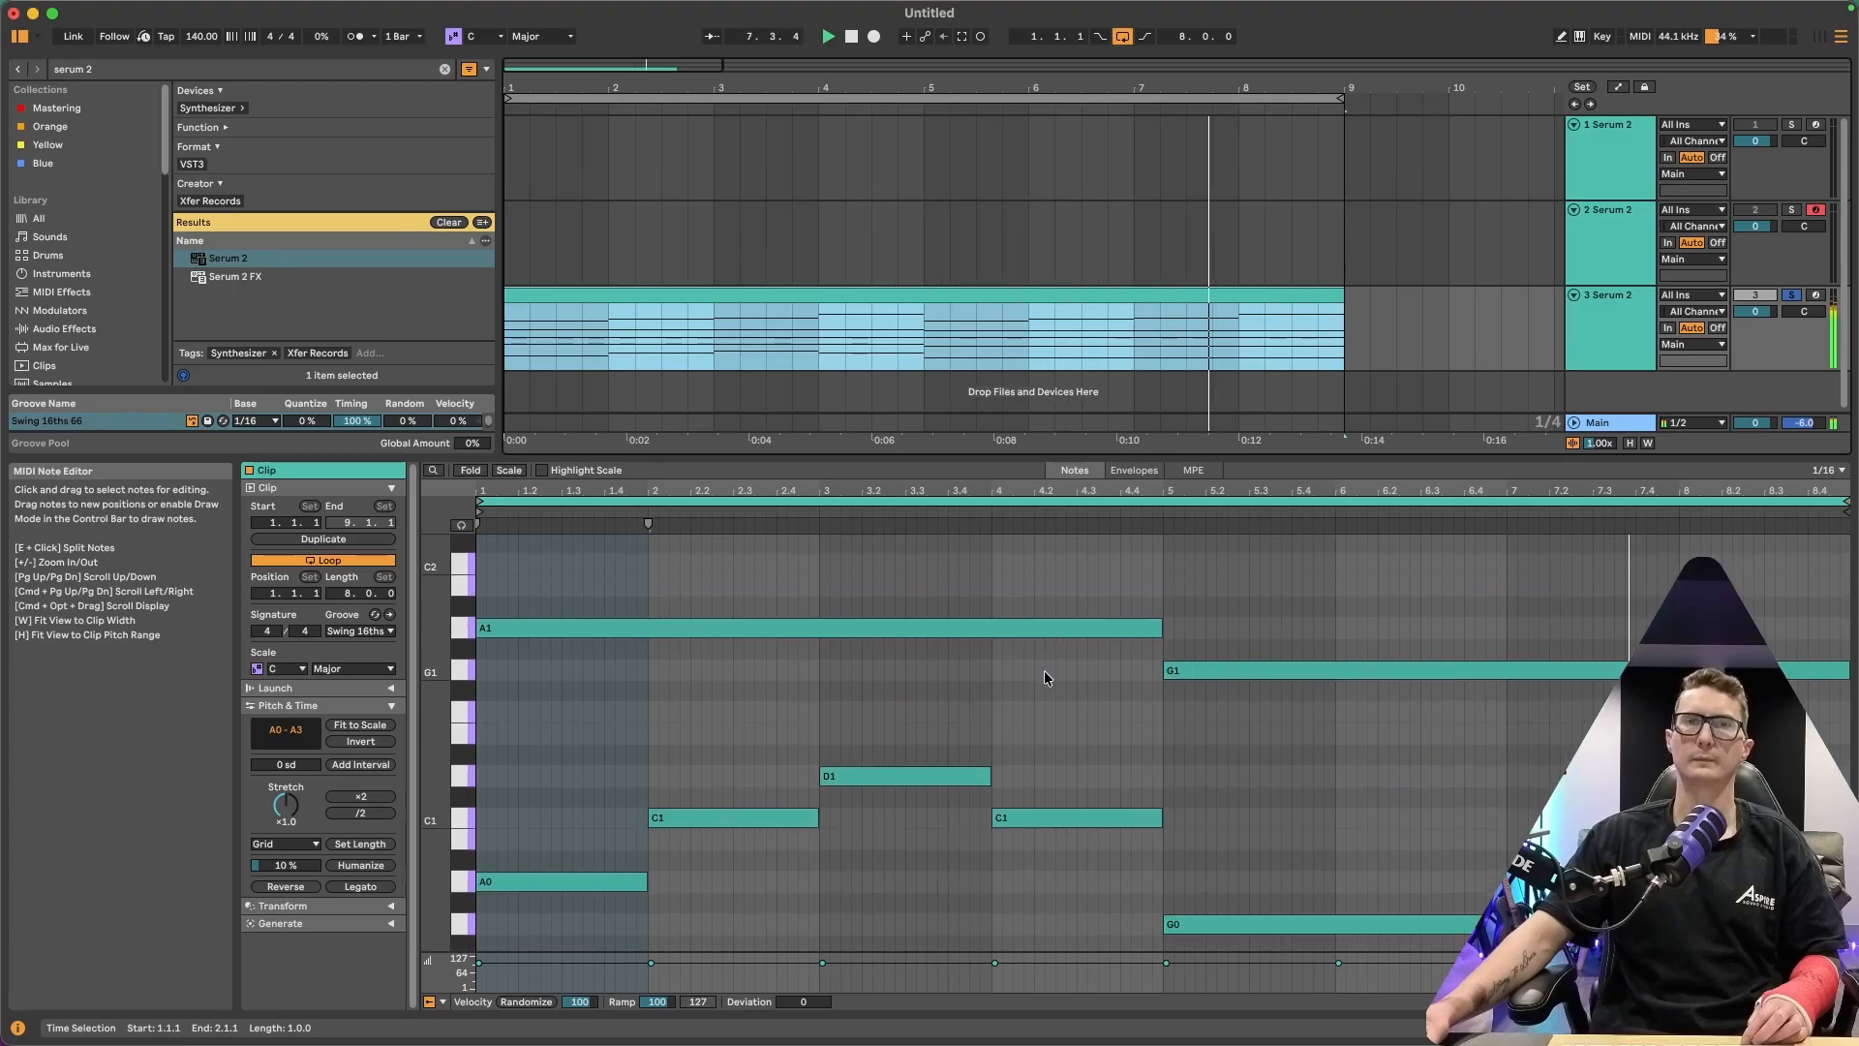
{"action": "scroll", "coordinate": [1044, 670], "scroll_direction": "down", "scroll_amount": 5}
{"action": "left_click_drag", "start_coordinate": [523, 872], "coordinate": [1097, 617]}
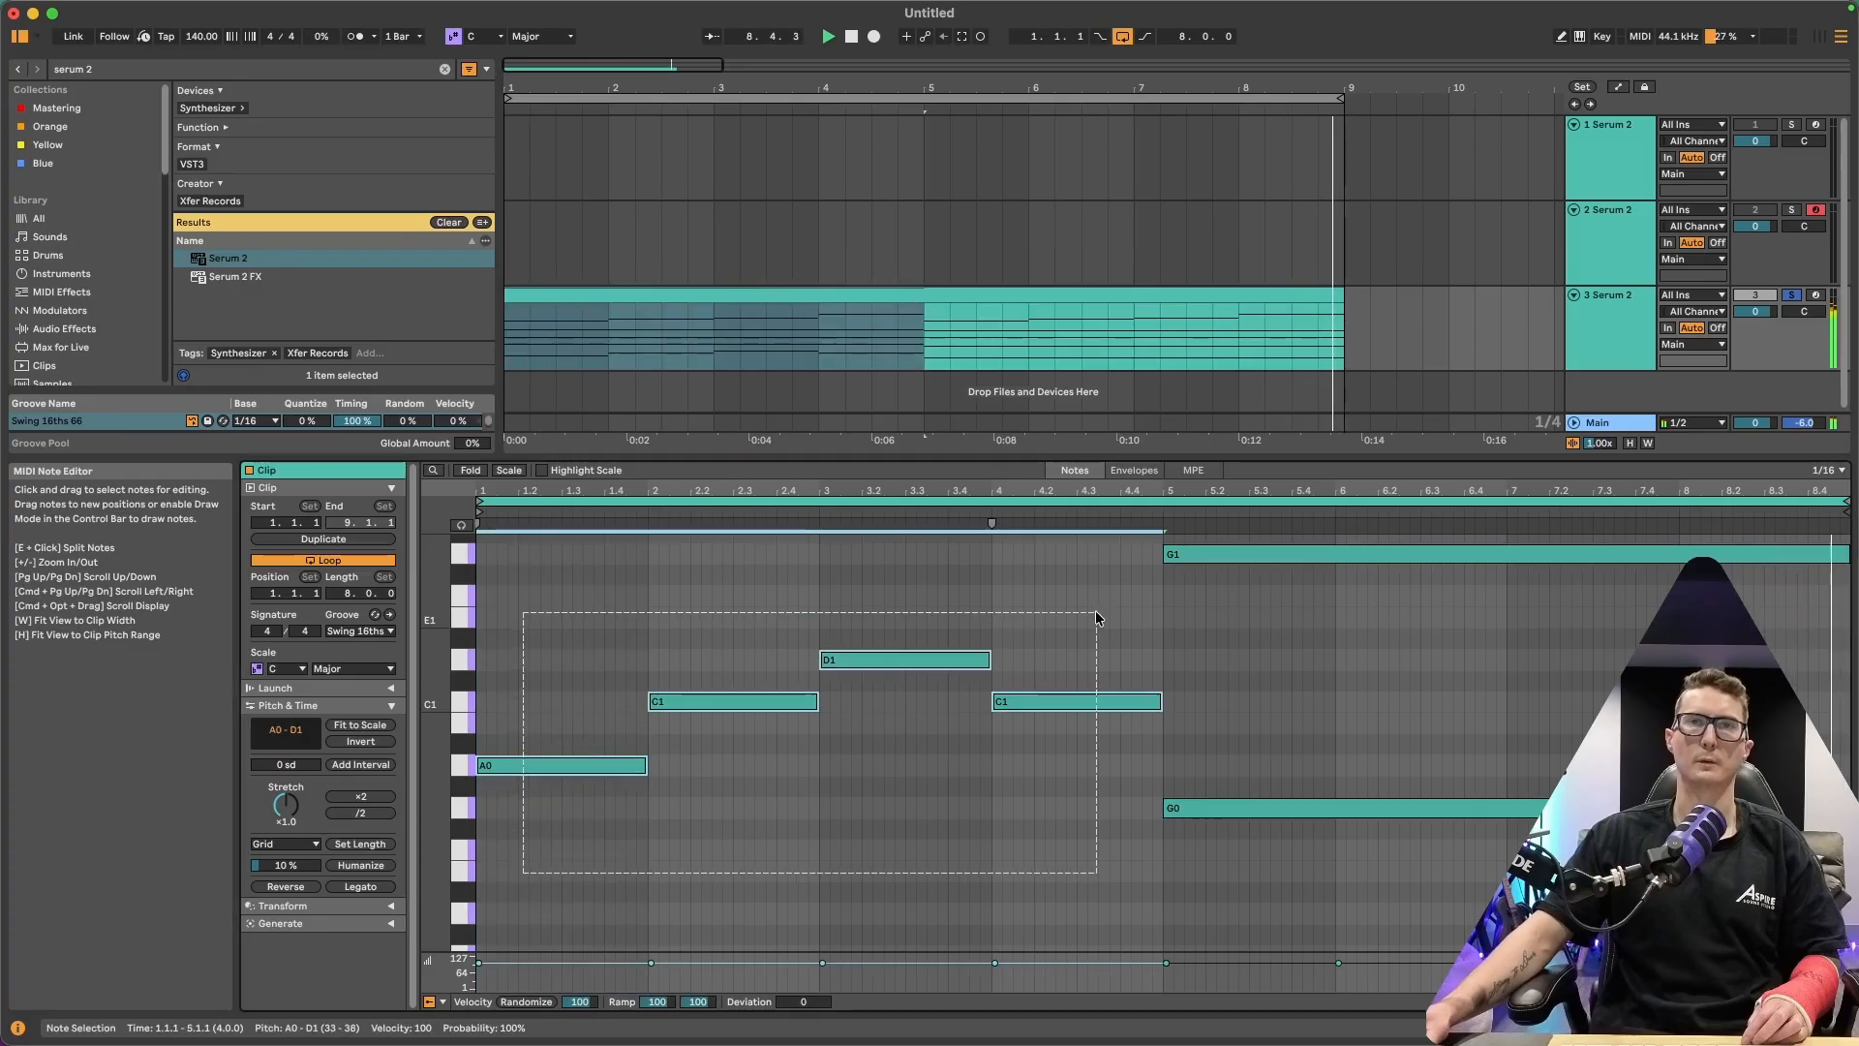
{"action": "left_click_drag", "start_coordinate": [1216, 879], "coordinate": [1351, 784]}
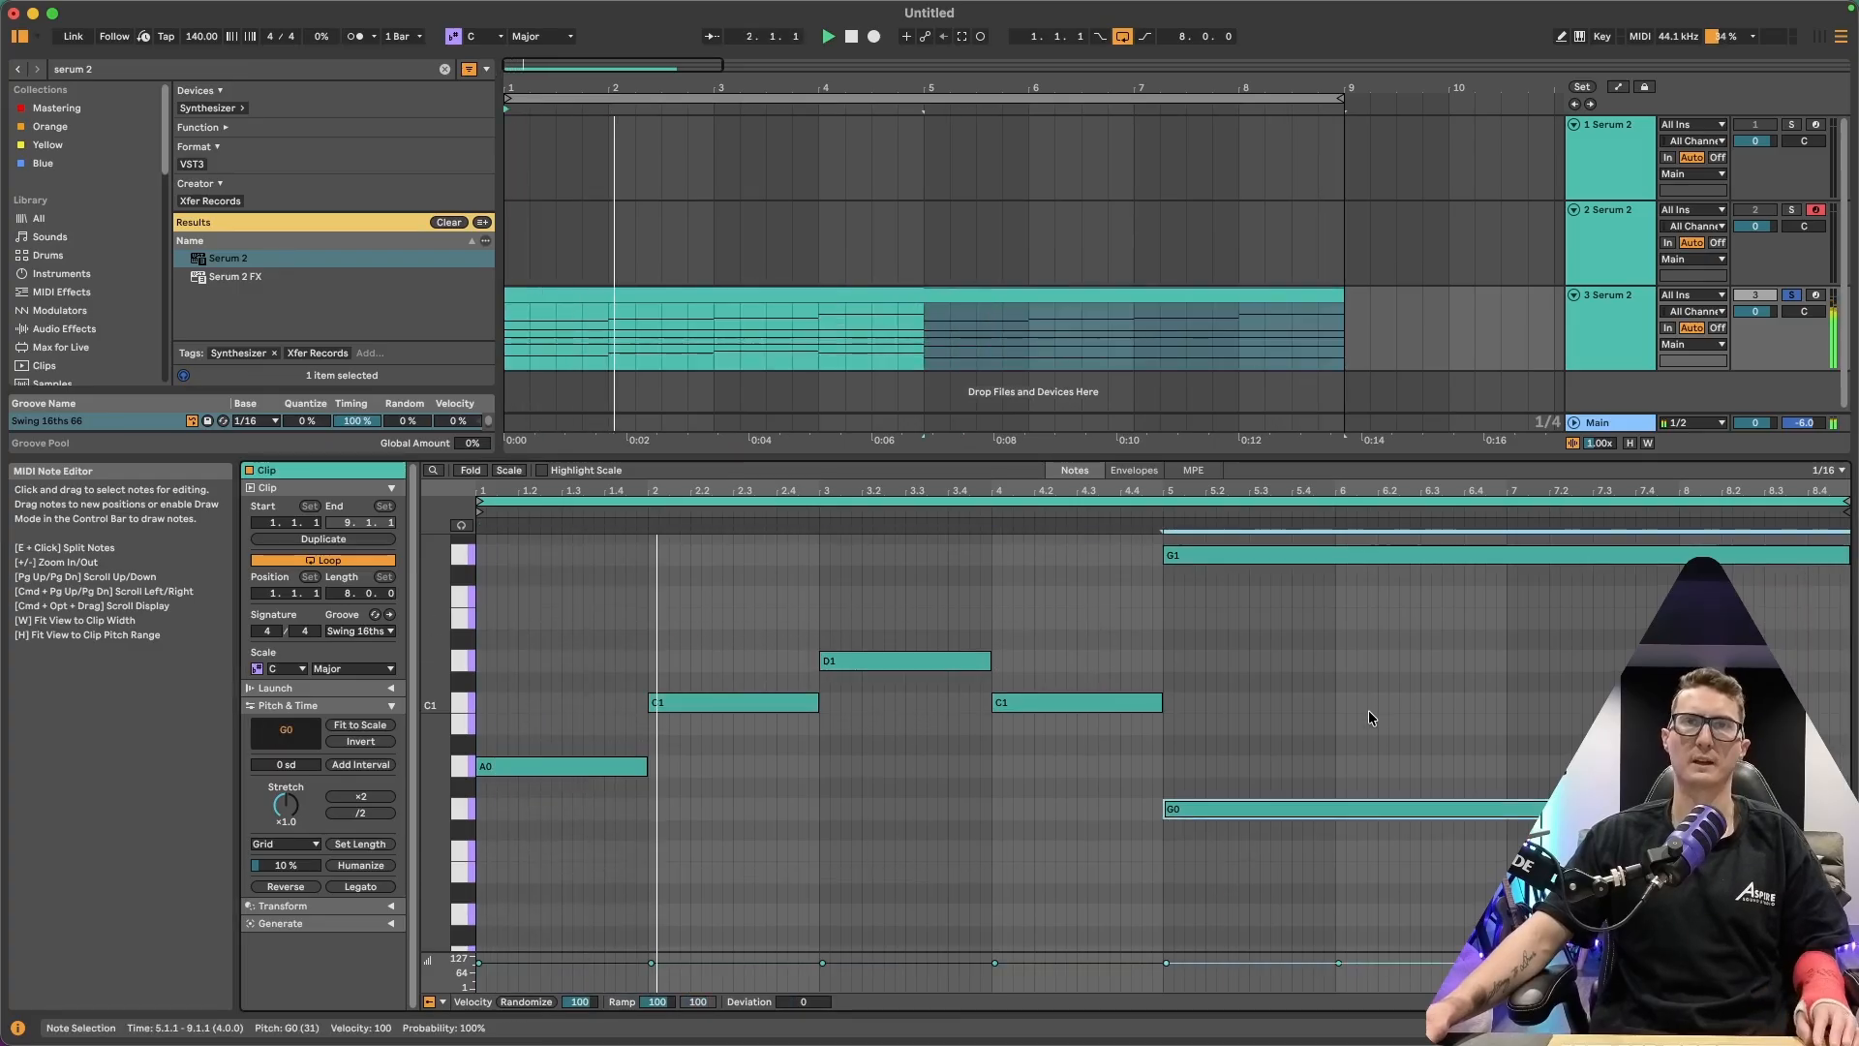
{"action": "scroll", "coordinate": [1375, 721], "scroll_direction": "up", "scroll_amount": 13}
{"action": "left_click_drag", "start_coordinate": [957, 912], "coordinate": [1421, 668]}
{"action": "scroll", "coordinate": [1394, 678], "scroll_direction": "up", "scroll_amount": 6}
{"action": "left_click_drag", "start_coordinate": [959, 758], "coordinate": [1320, 608]}
{"action": "scroll", "coordinate": [1340, 602], "scroll_direction": "up", "scroll_amount": 14}
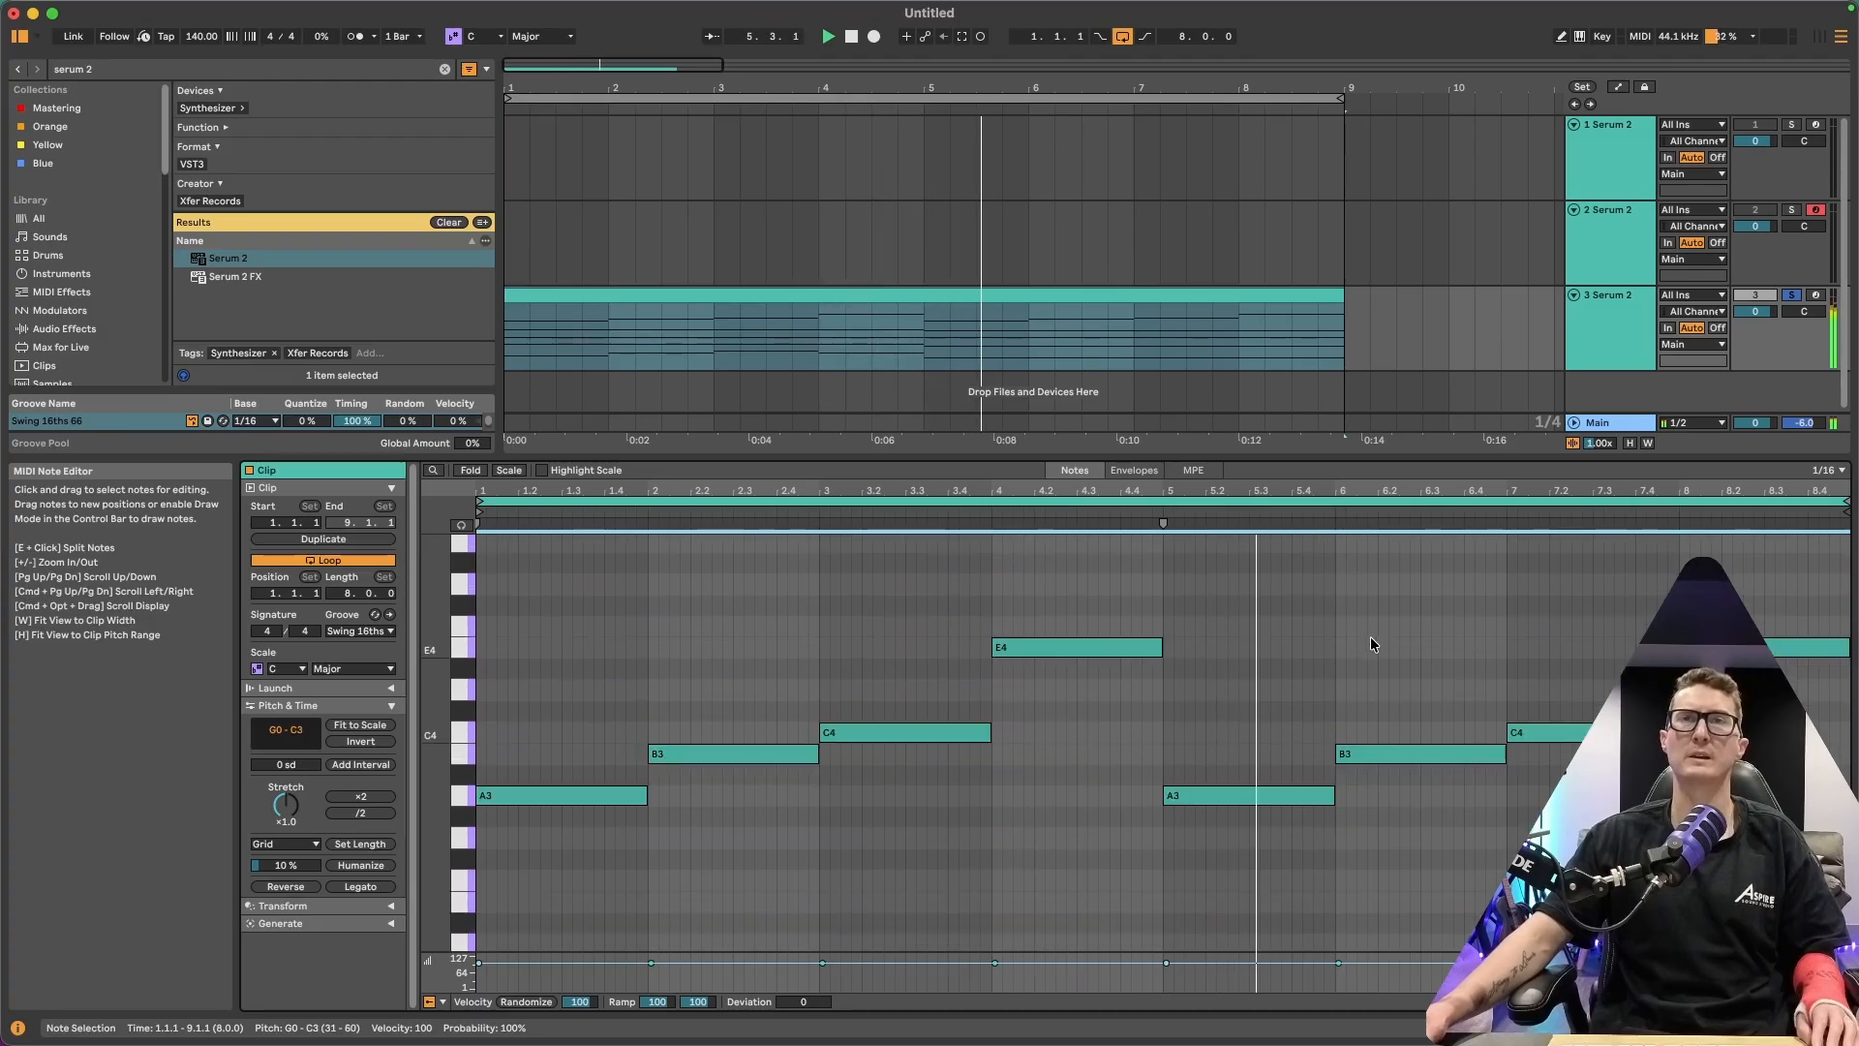
{"action": "left_click_drag", "start_coordinate": [513, 885], "coordinate": [1688, 586]}
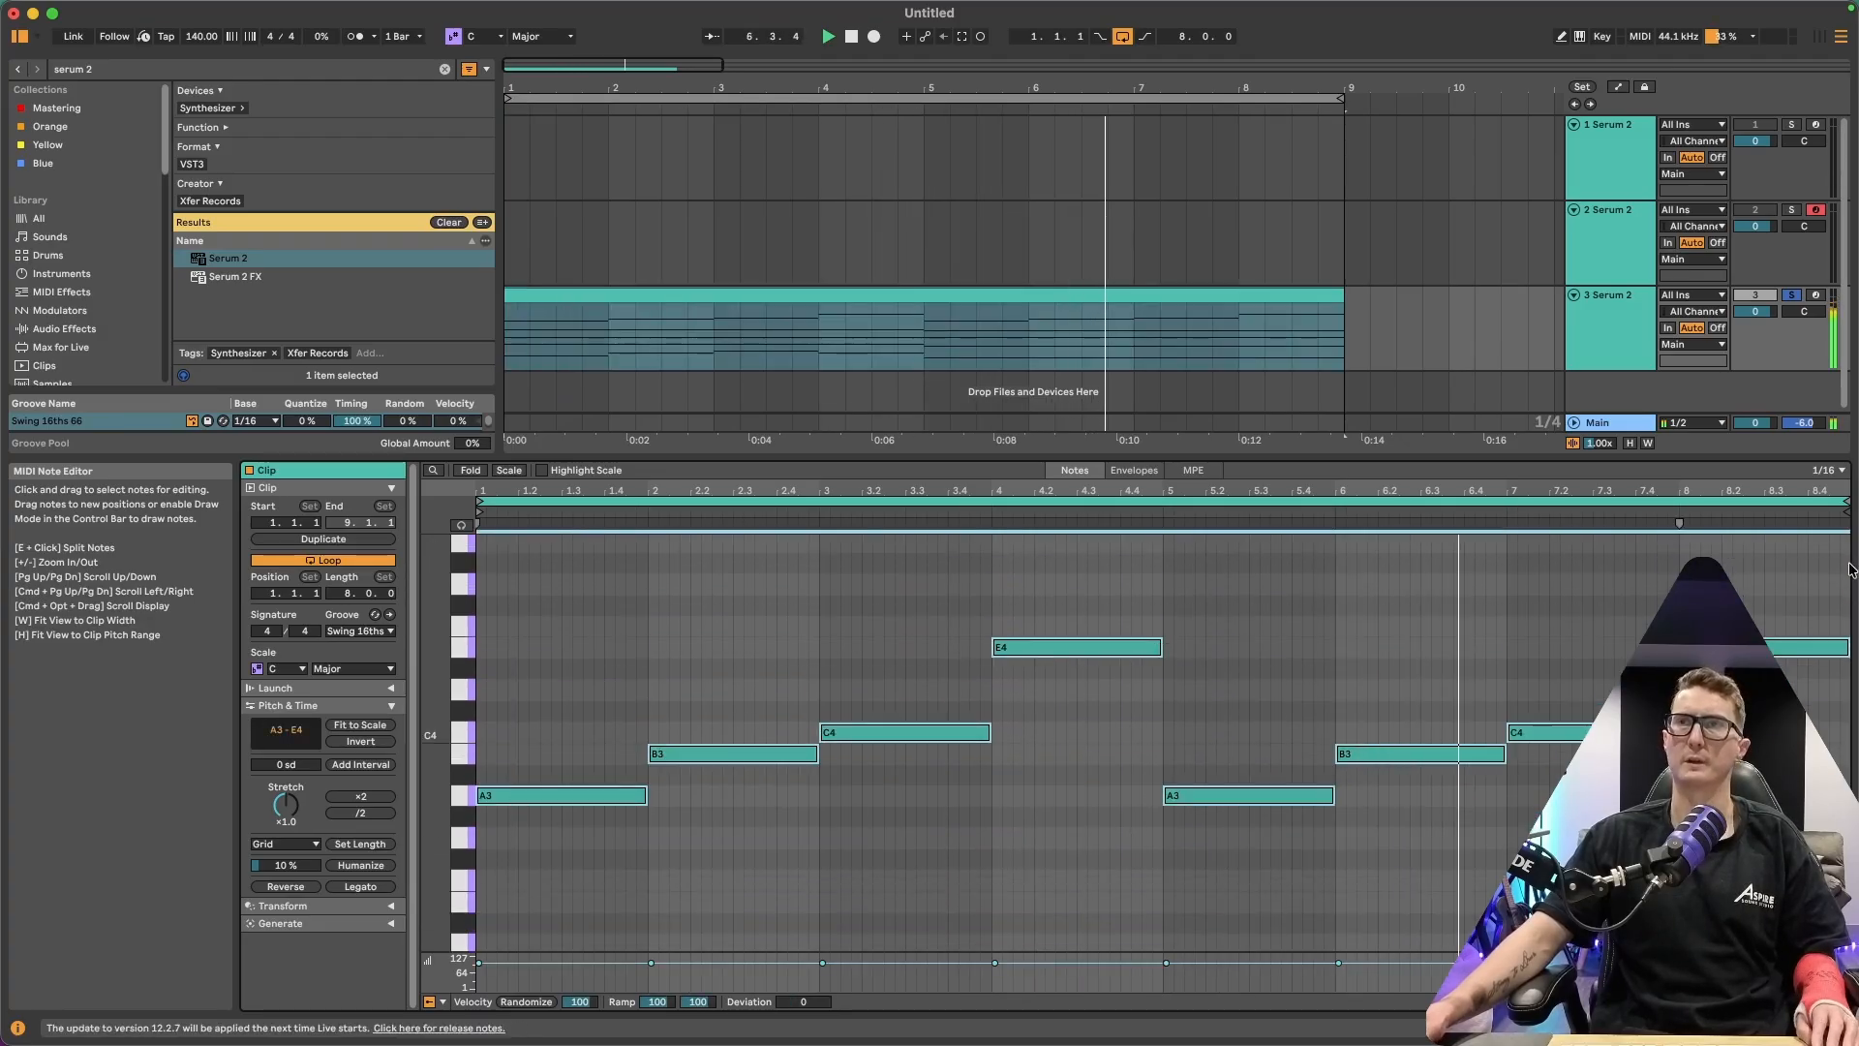
{"action": "scroll", "coordinate": [1391, 656], "scroll_direction": "up", "scroll_amount": 3}
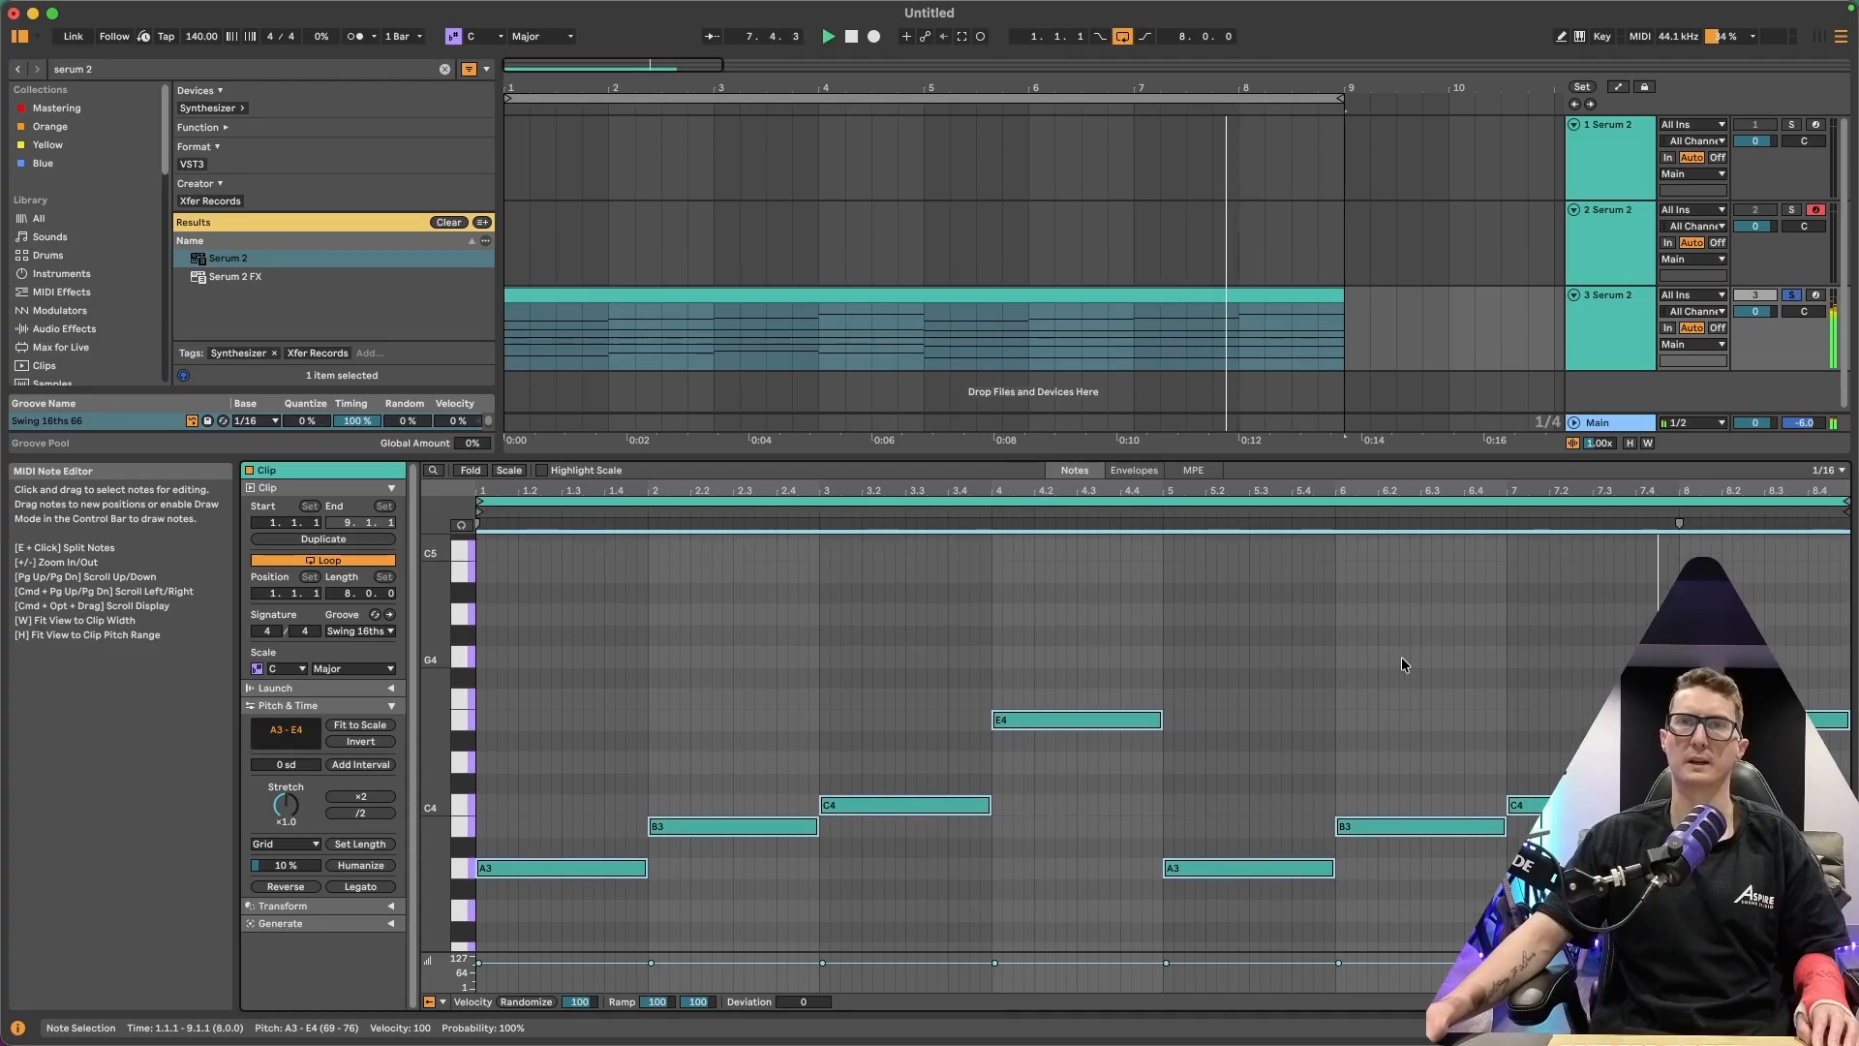
{"action": "left_click", "coordinate": [572, 841]}
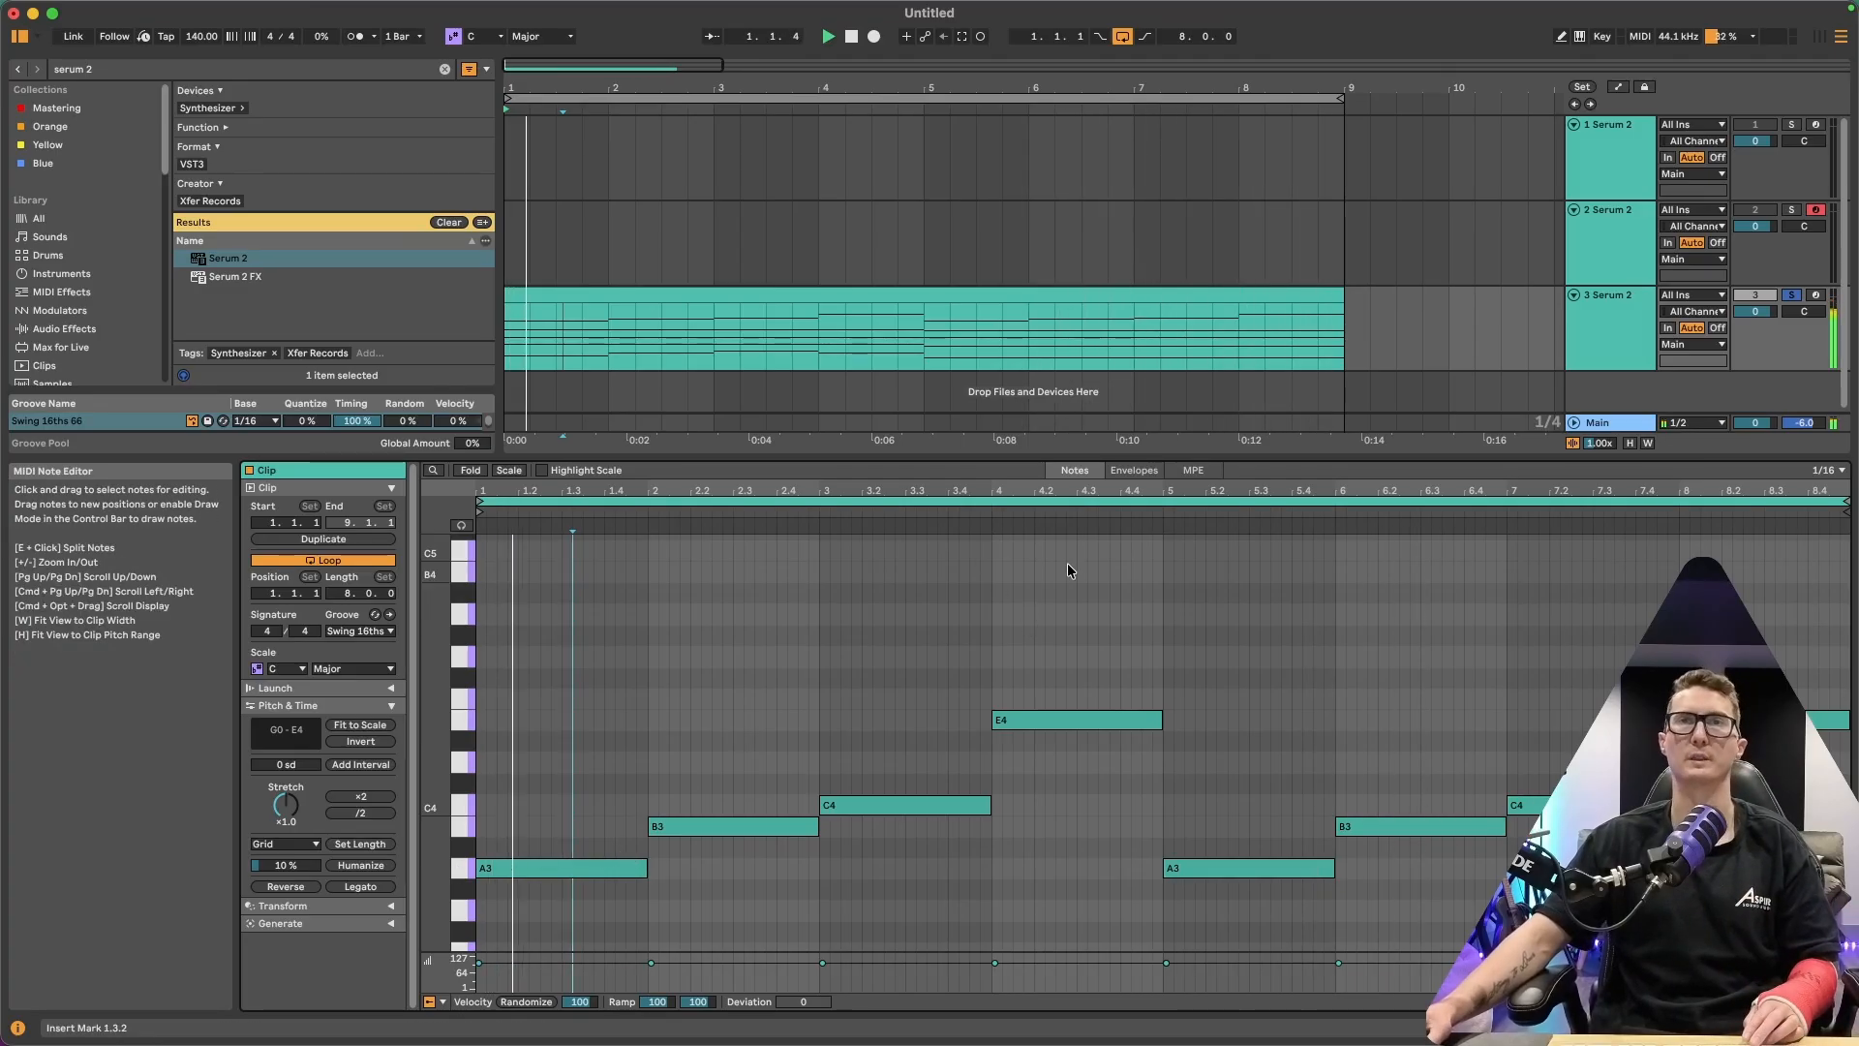
{"action": "left_click_drag", "start_coordinate": [1307, 455], "coordinate": [1307, 724]}
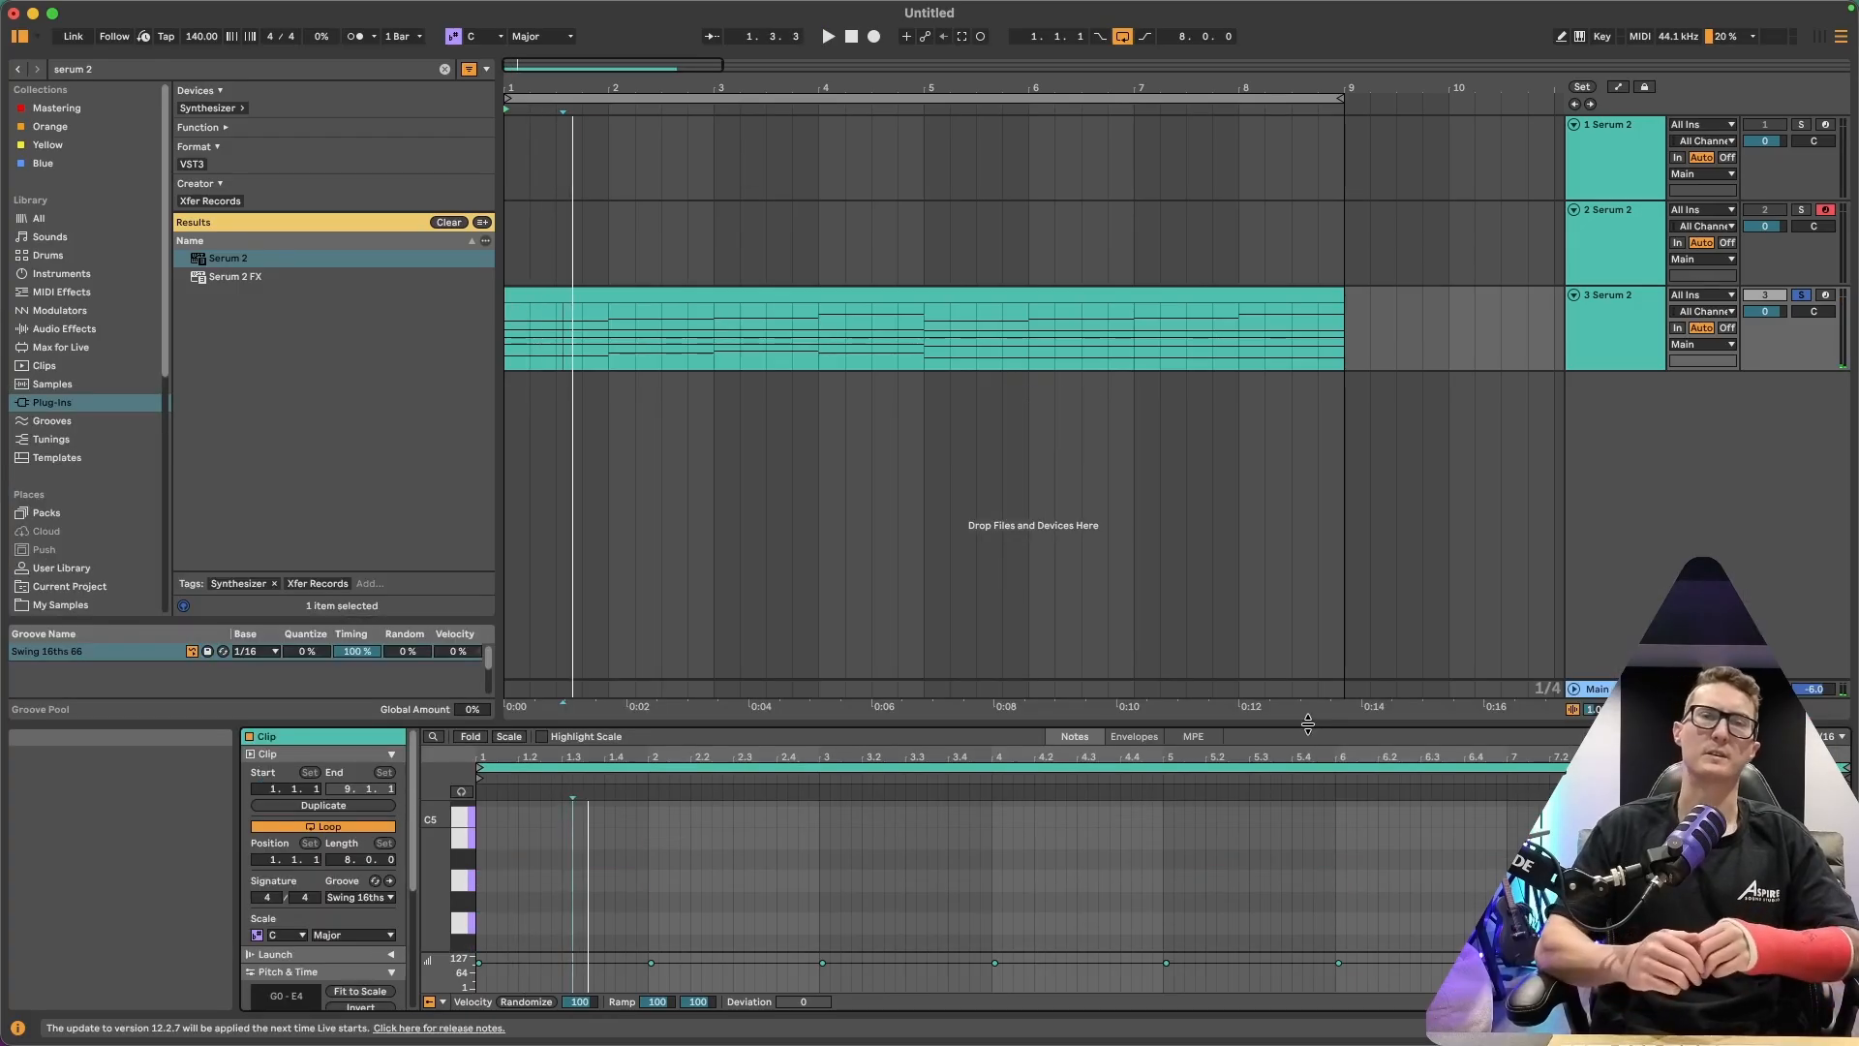